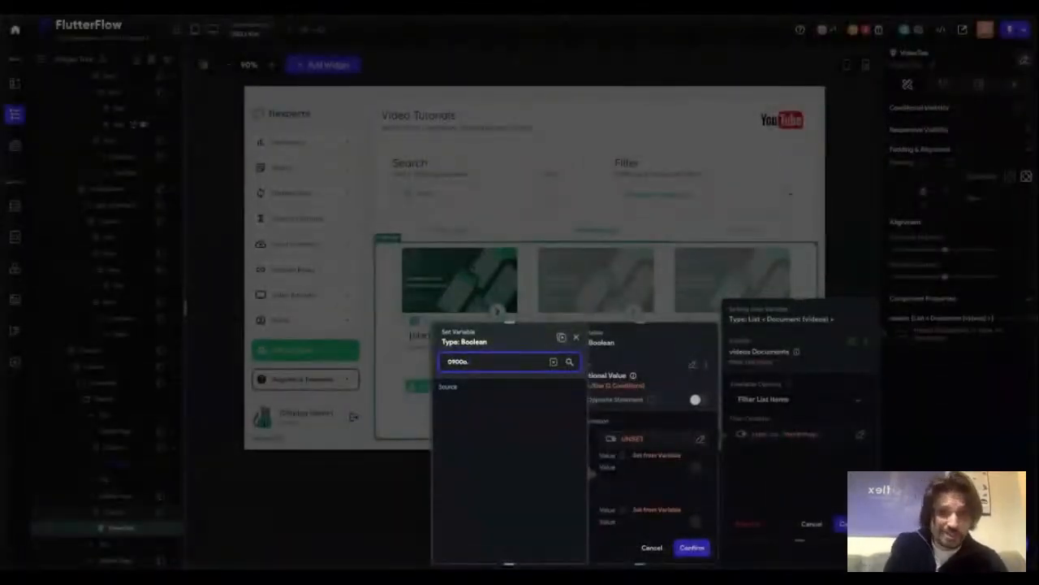
# - Discard the unset conditional value and confirm the Workshops VideoTab's videos variable with its existing filter
pyautogui.click(576, 338)
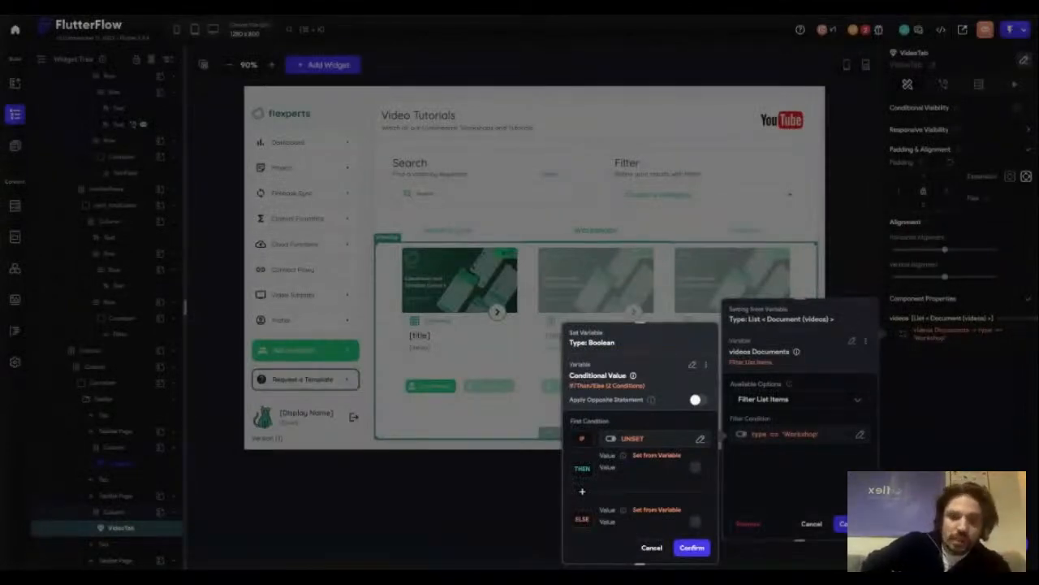
pyautogui.click(652, 548)
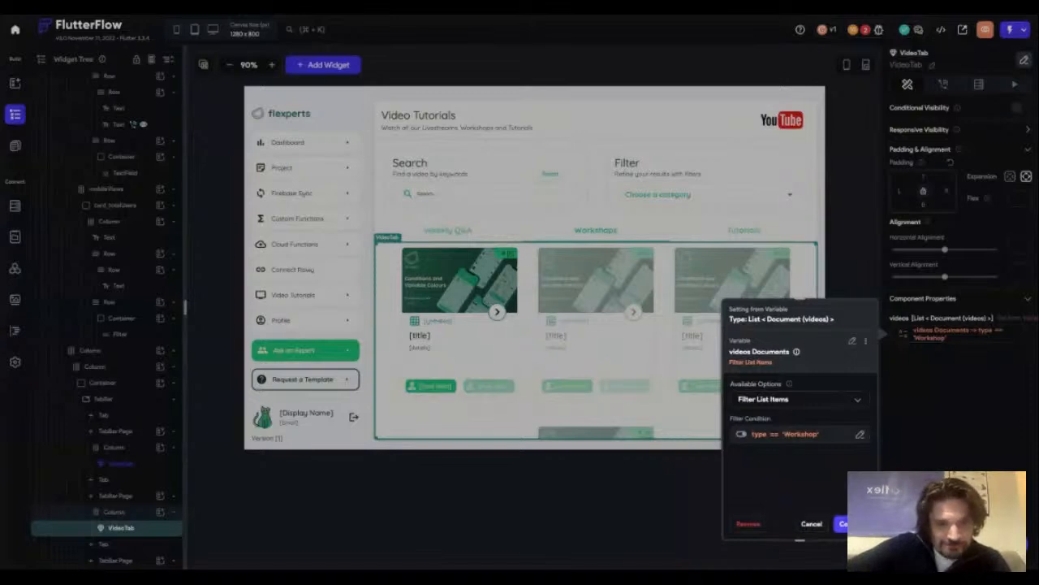
pyautogui.click(853, 524)
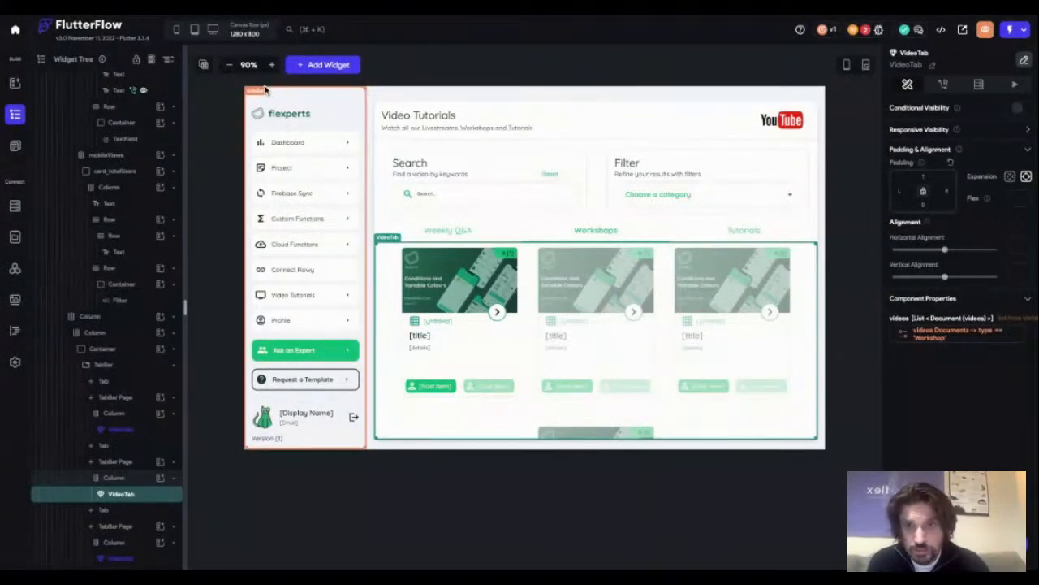
# - Select the Videos page at the root of the widget tree and view its parameter definitions at 100% canvas zoom
pyautogui.scroll(2, 127, 190)
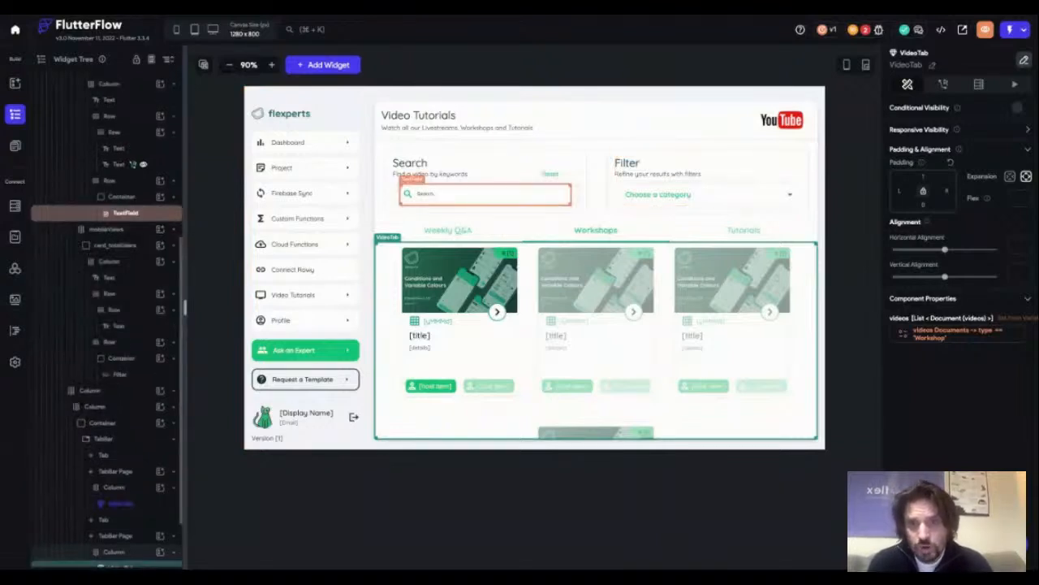
pyautogui.scroll(4, 125, 213)
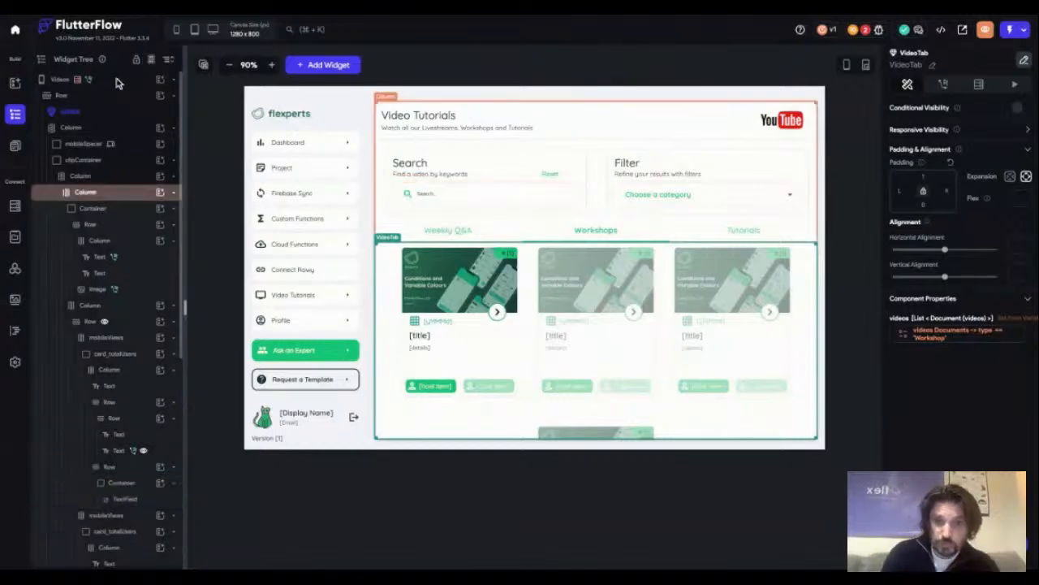
pyautogui.click(116, 80)
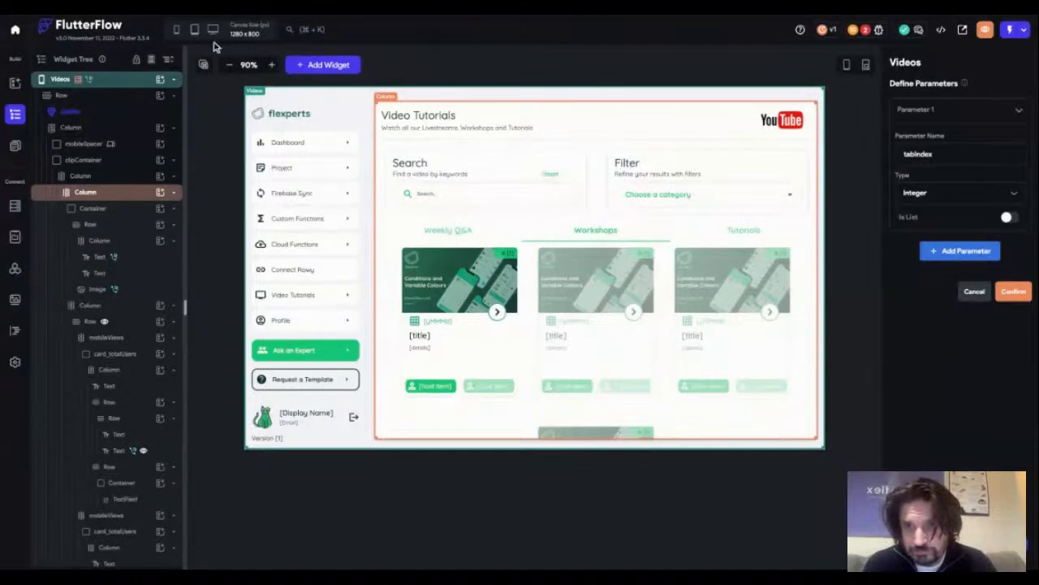
pyautogui.click(271, 65)
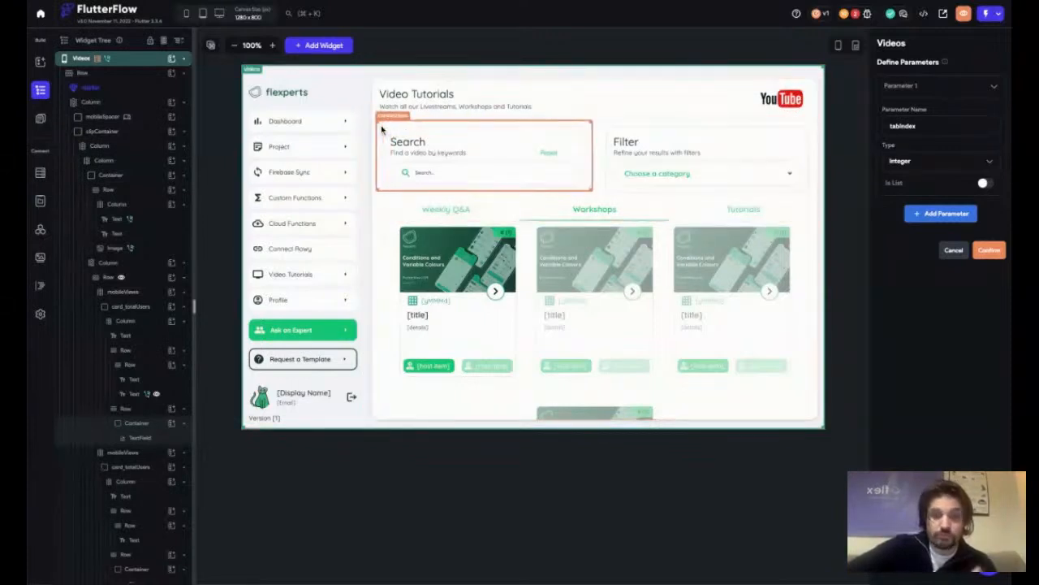
# - Inspect the Filter card and the Weekly Q&A, Workshops and Tutorials tabs on the Videos page
pyautogui.click(628, 138)
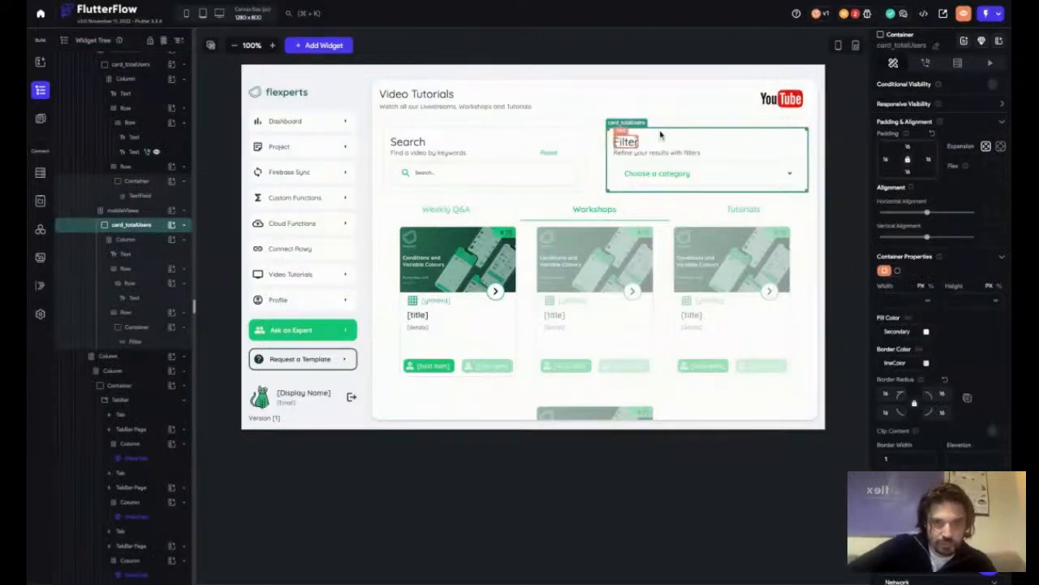
pyautogui.click(441, 211)
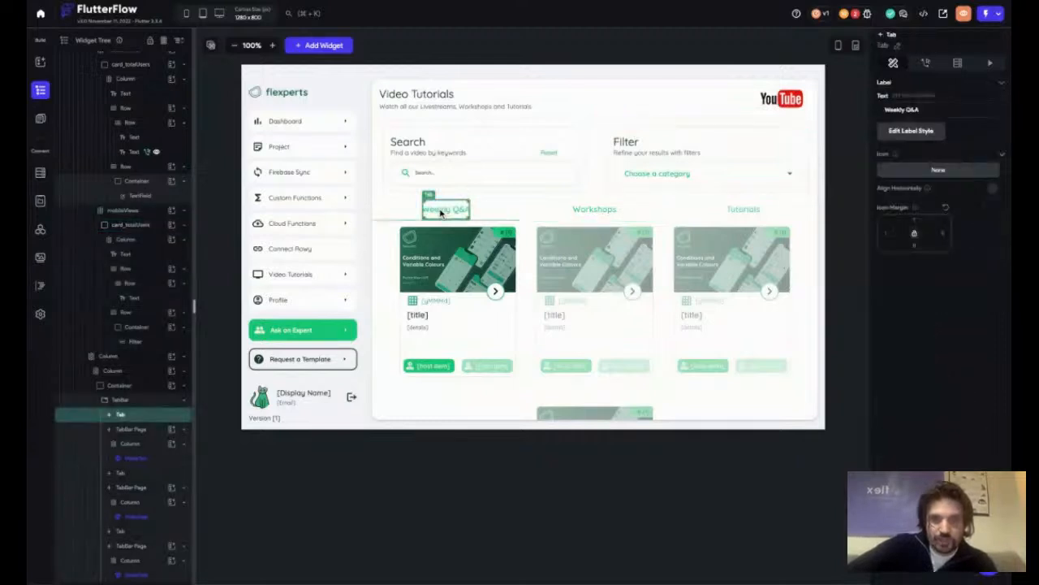
pyautogui.click(594, 212)
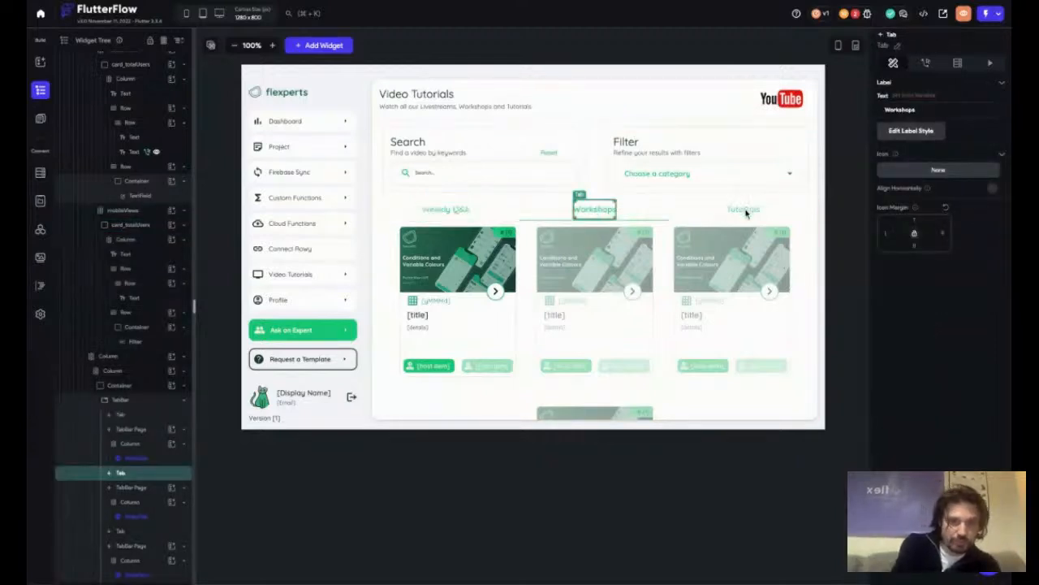
pyautogui.click(745, 212)
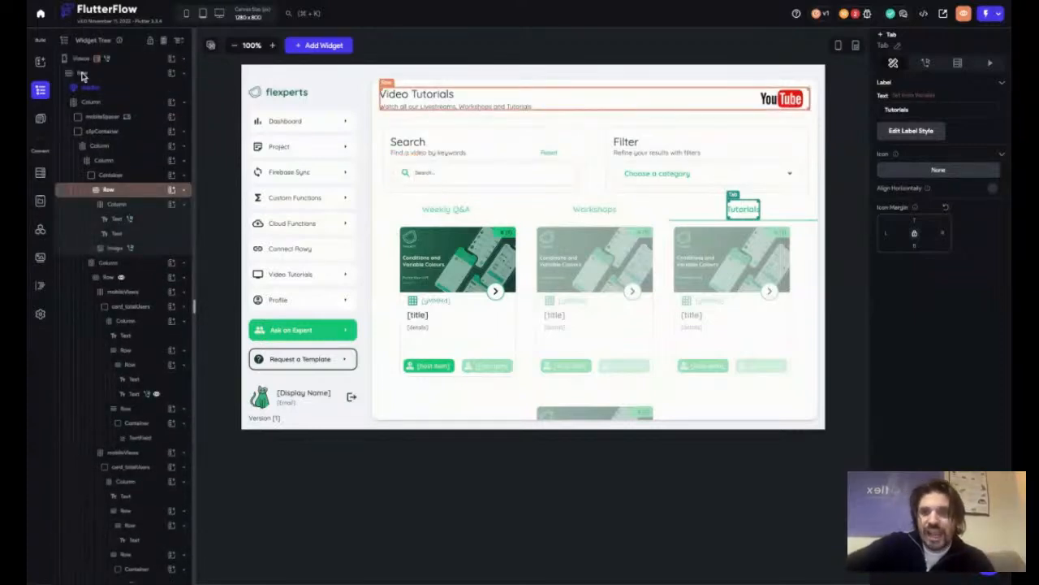
# - Examine the Videos page's backend query on the videos collection, including its filters and ordering settings
pyautogui.click(134, 61)
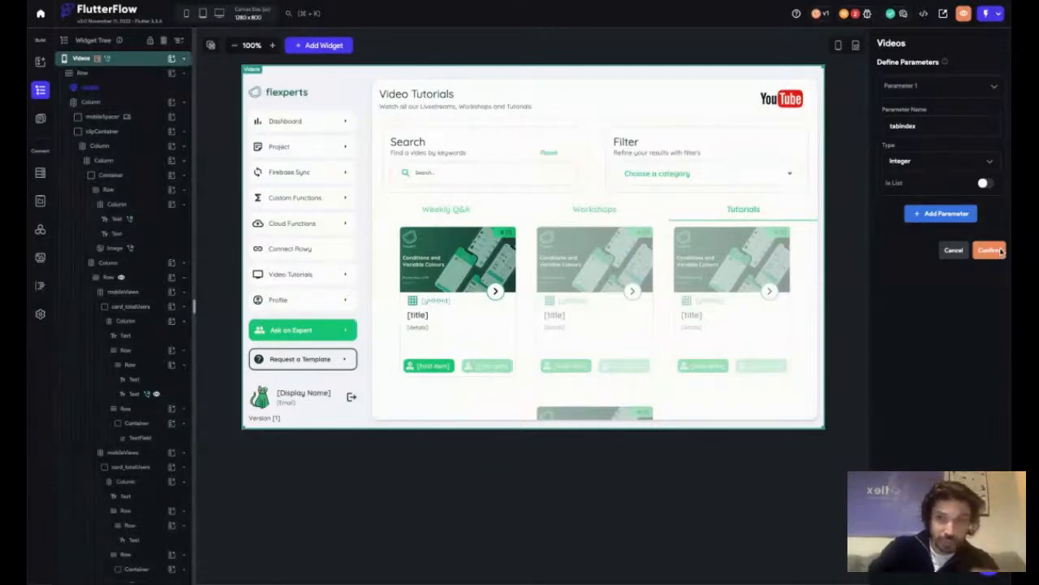
pyautogui.click(990, 250)
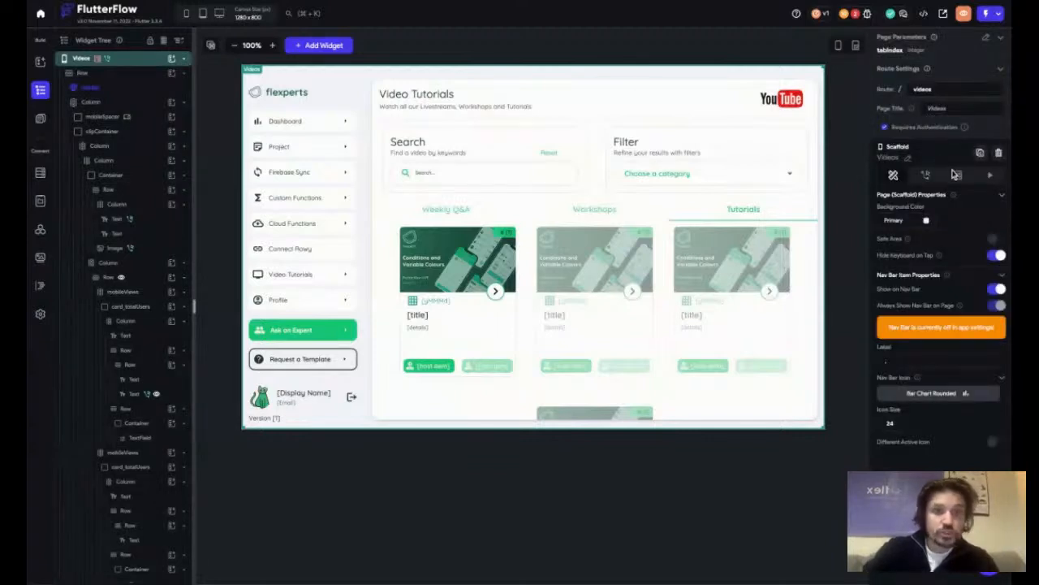
pyautogui.click(958, 176)
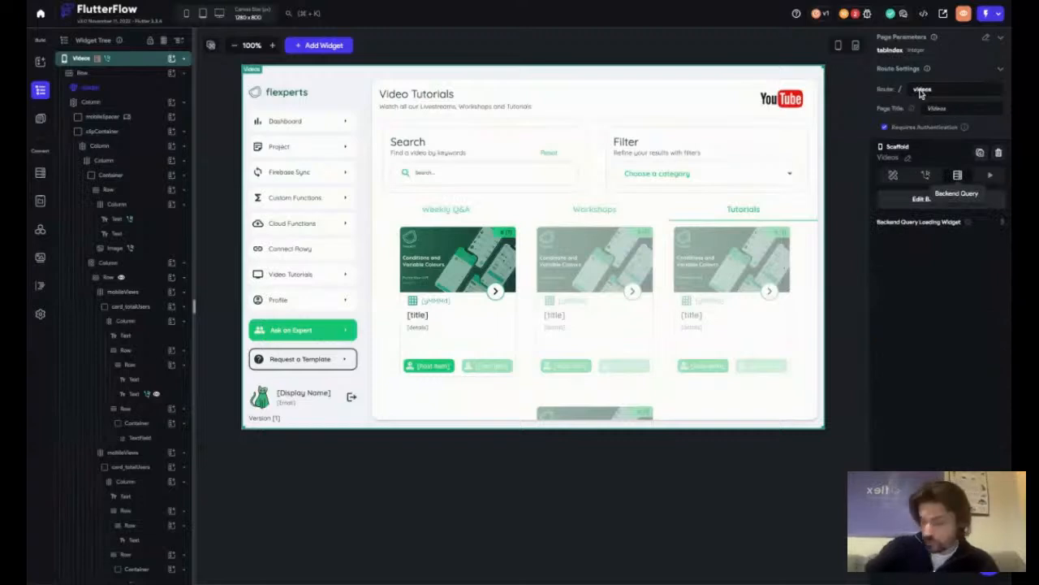
pyautogui.click(916, 203)
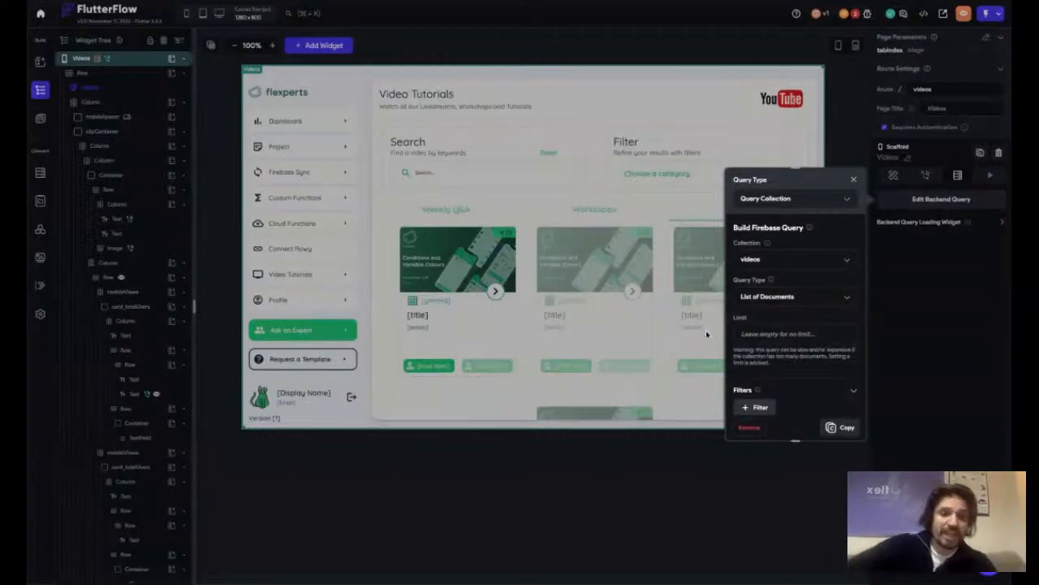
pyautogui.scroll(-2, 767, 388)
pyautogui.scroll(-2, 767, 389)
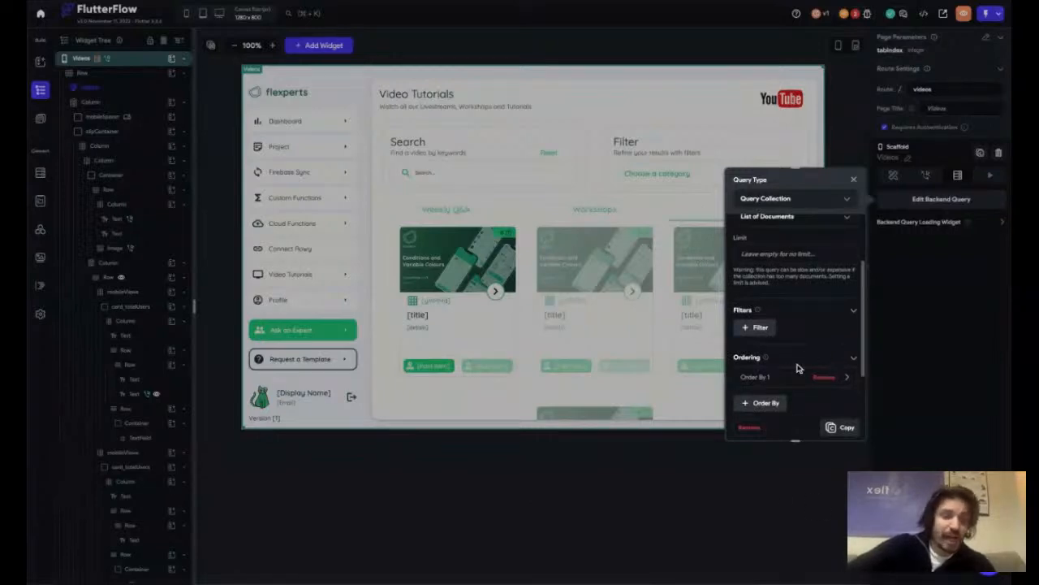
pyautogui.scroll(-2, 797, 368)
pyautogui.scroll(-1, 797, 367)
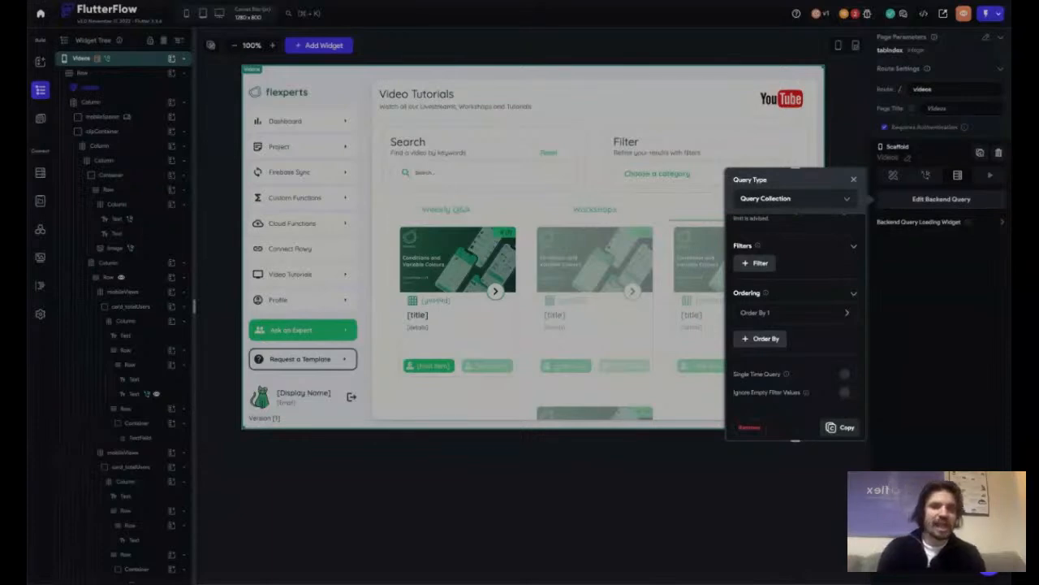
pyautogui.click(846, 313)
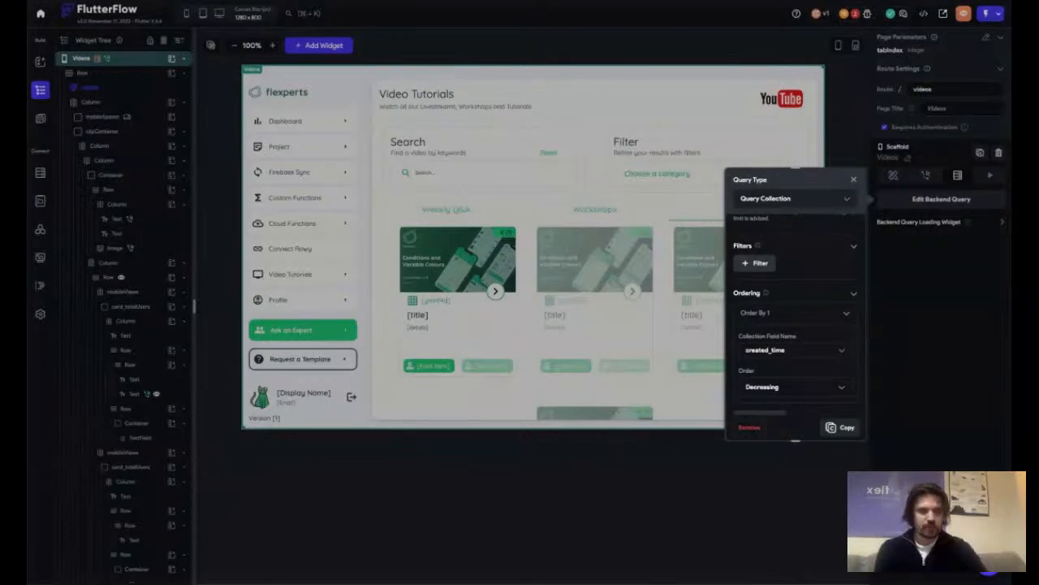
pyautogui.click(853, 178)
pyautogui.click(87, 72)
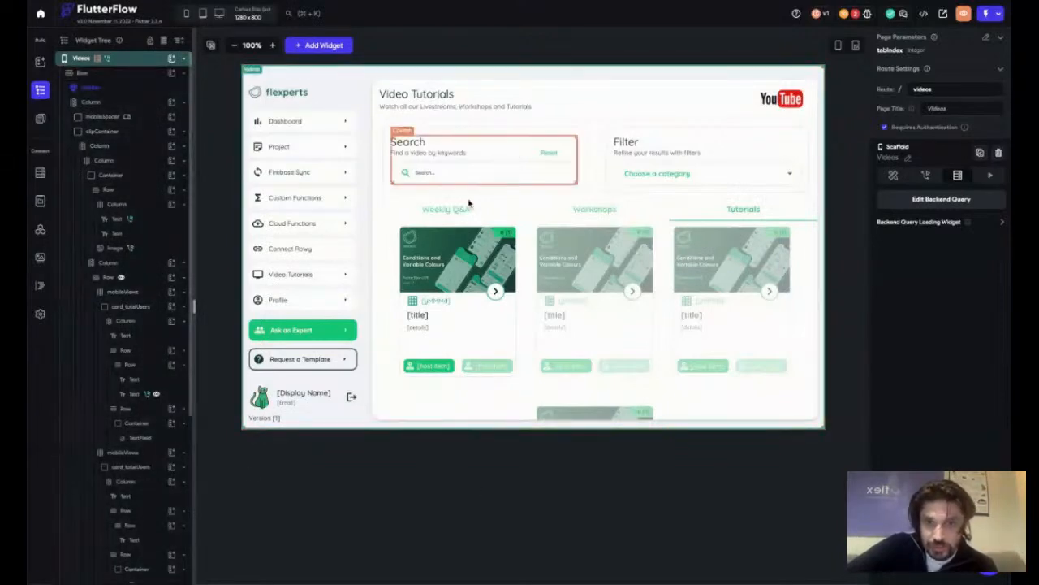
# - Inspect the Weekly Q&A tab's VideoTab component properties and the Workshops tab's label settings
pyautogui.click(425, 213)
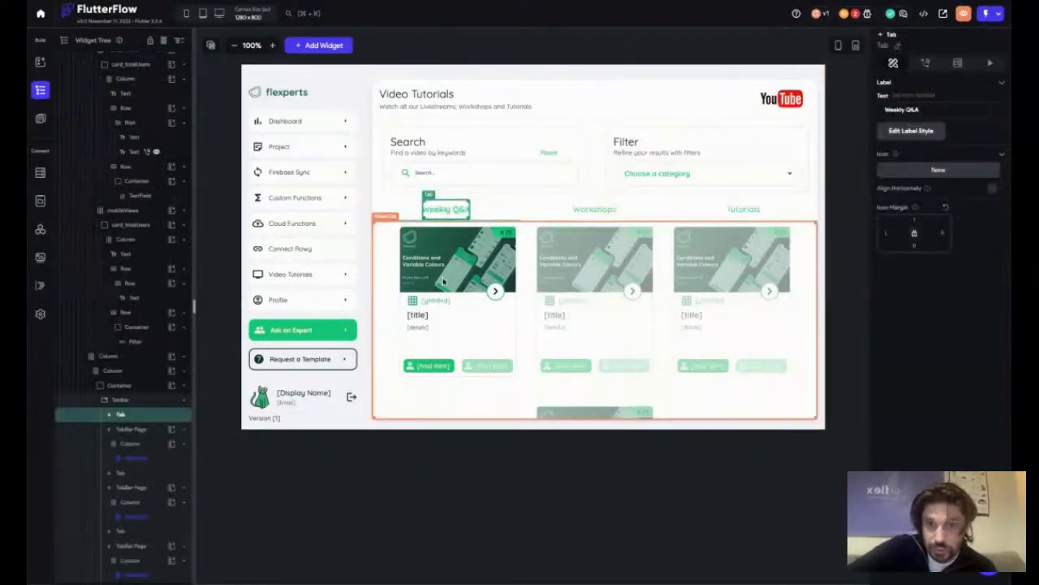
pyautogui.click(139, 459)
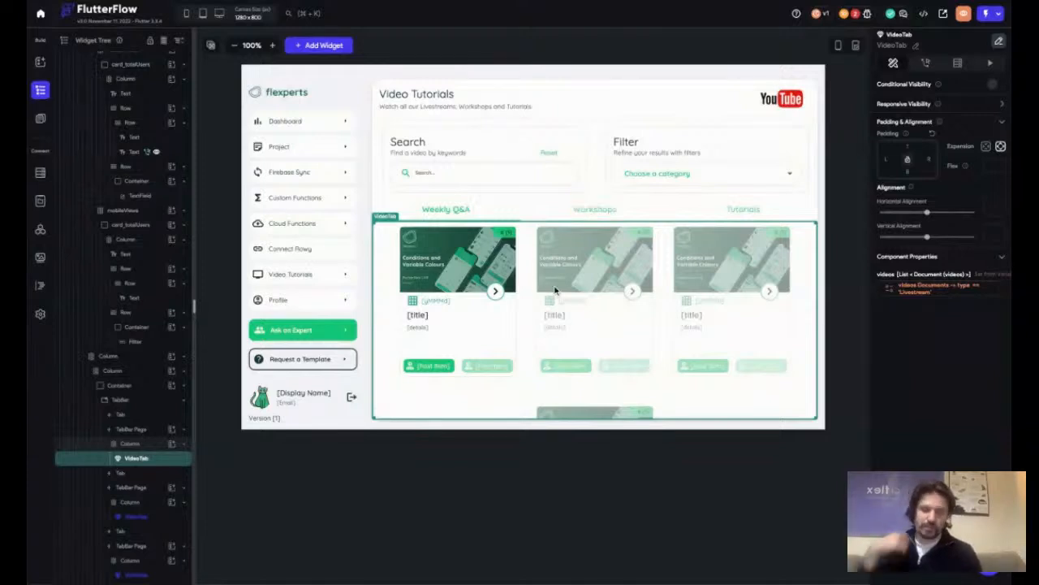
pyautogui.click(590, 210)
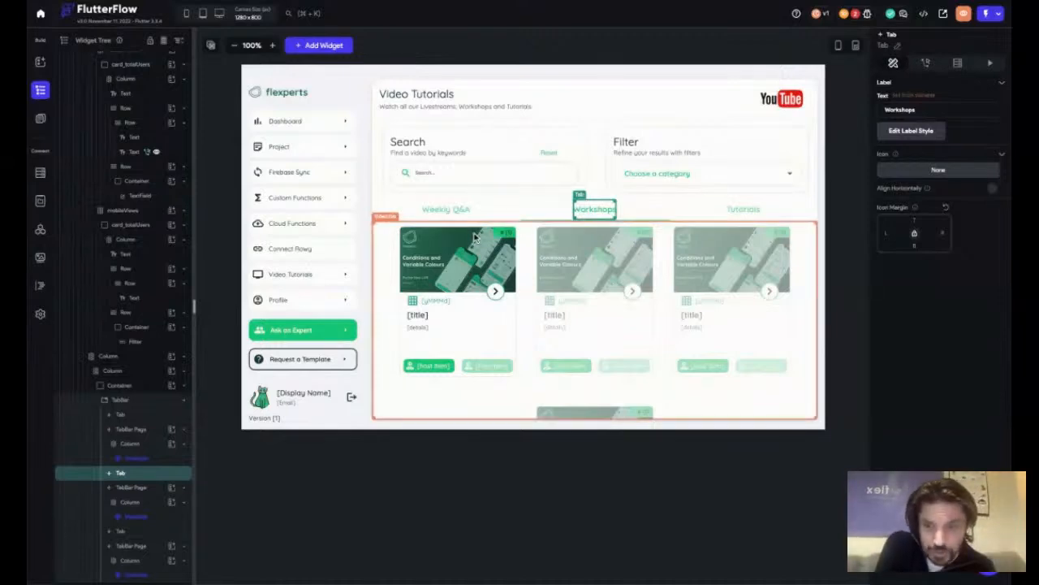
pyautogui.click(140, 459)
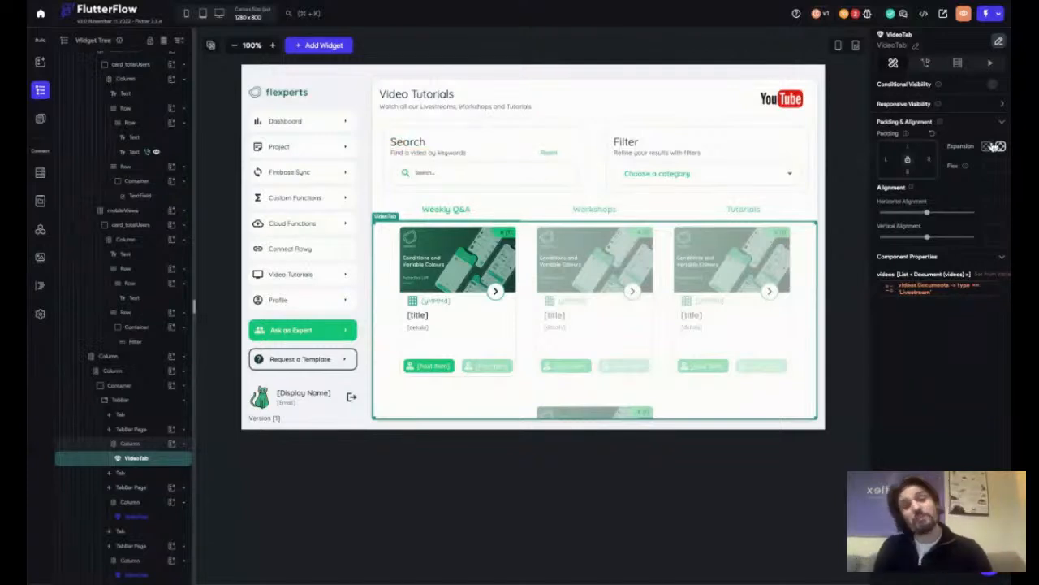
# - Review the search text field and the filter condition on the Weekly Q&A VideoTab's videos list without changing them
pyautogui.click(416, 179)
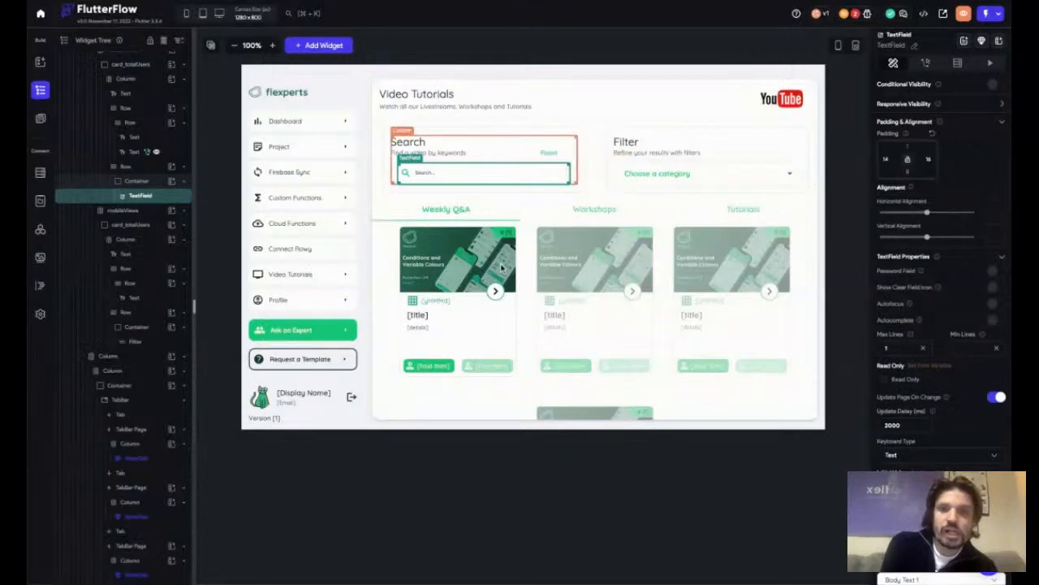
pyautogui.click(525, 386)
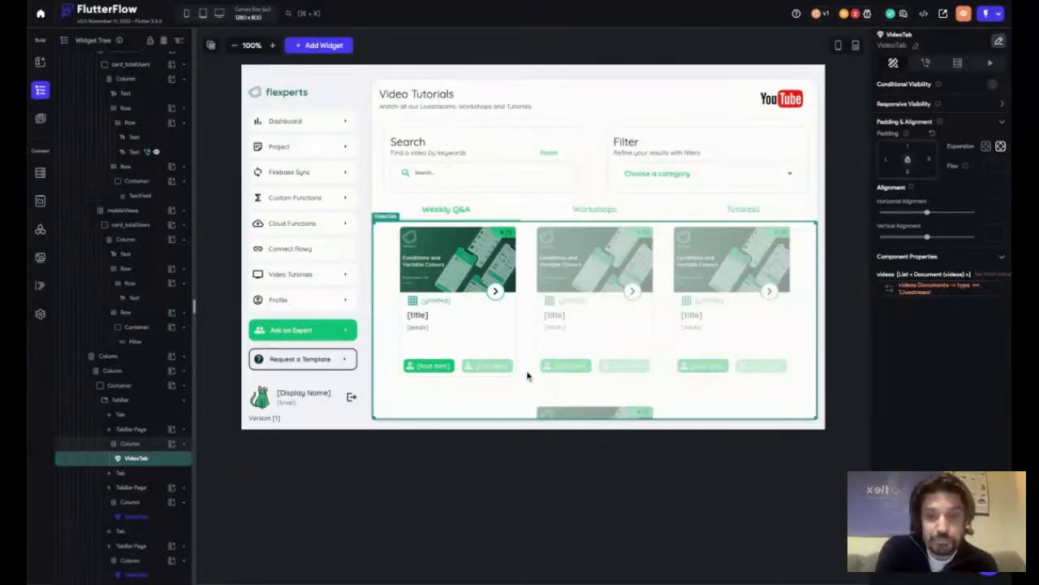
pyautogui.click(920, 294)
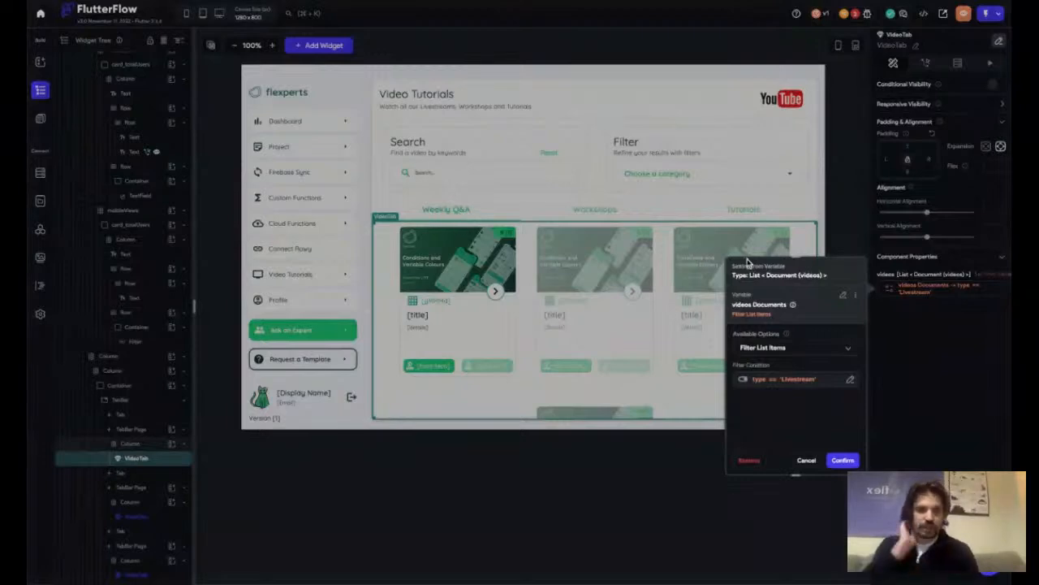
pyautogui.click(806, 460)
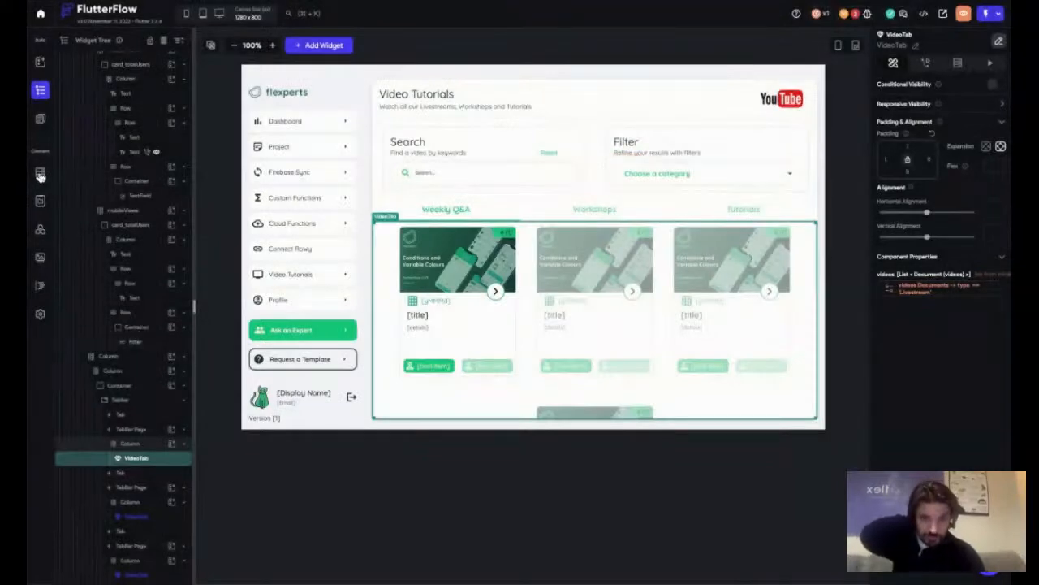
# - Switch from the Weekly Q&A tab to the Workshops tab and check its VideoTab's videos property
pyautogui.click(459, 212)
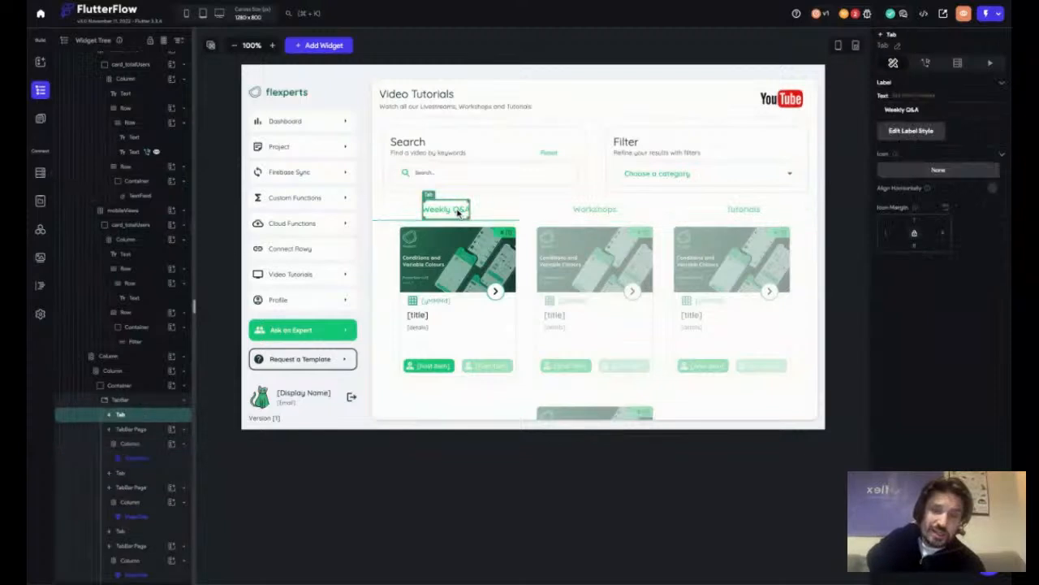
pyautogui.click(594, 209)
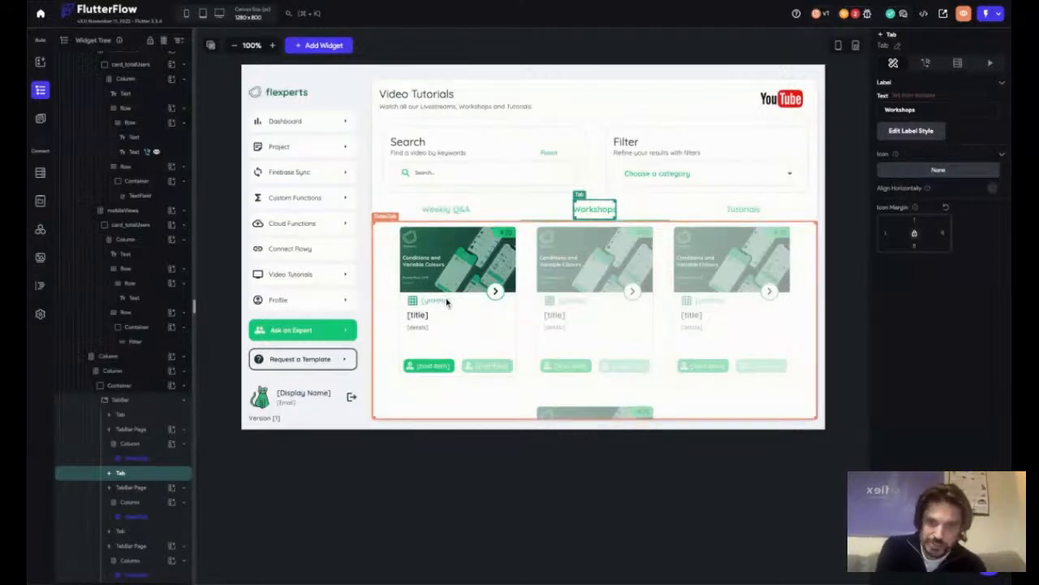
pyautogui.click(507, 236)
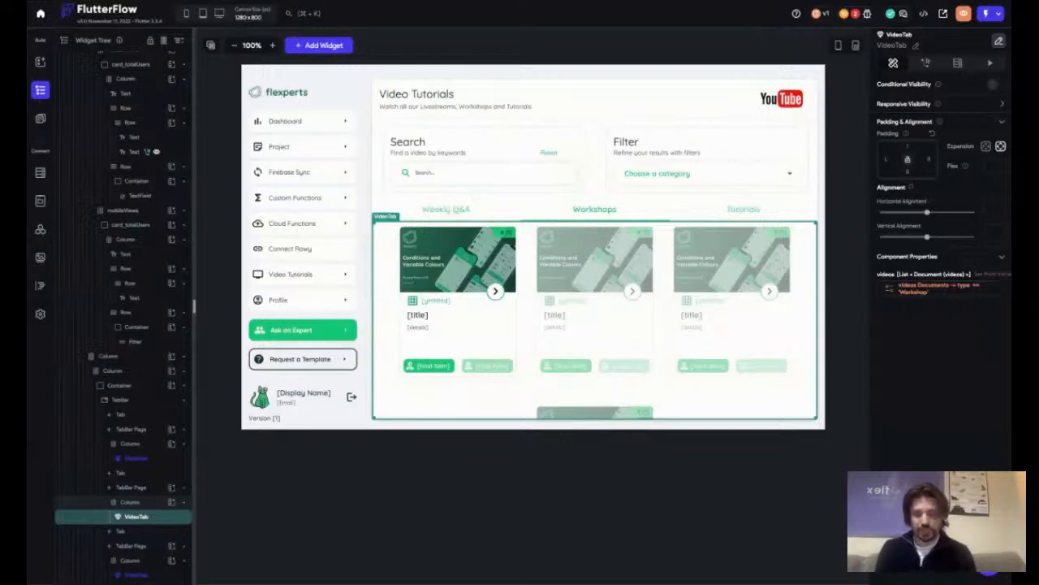
# - Find the videos collection in the Firestore schema and examine its fields and data types
pyautogui.click(41, 174)
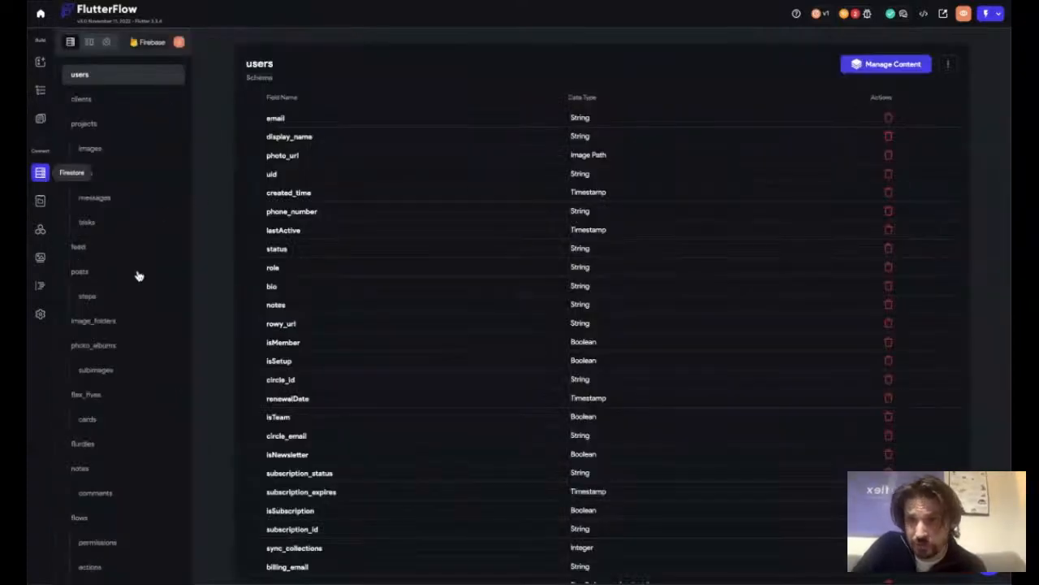
pyautogui.scroll(-10, 138, 274)
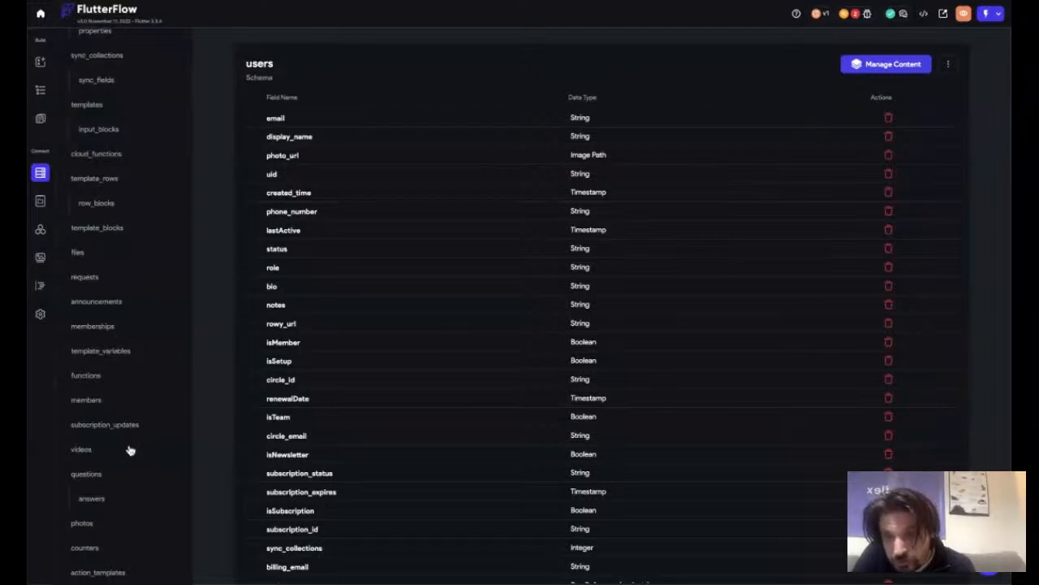
pyautogui.scroll(2, 99, 178)
pyautogui.scroll(4, 100, 177)
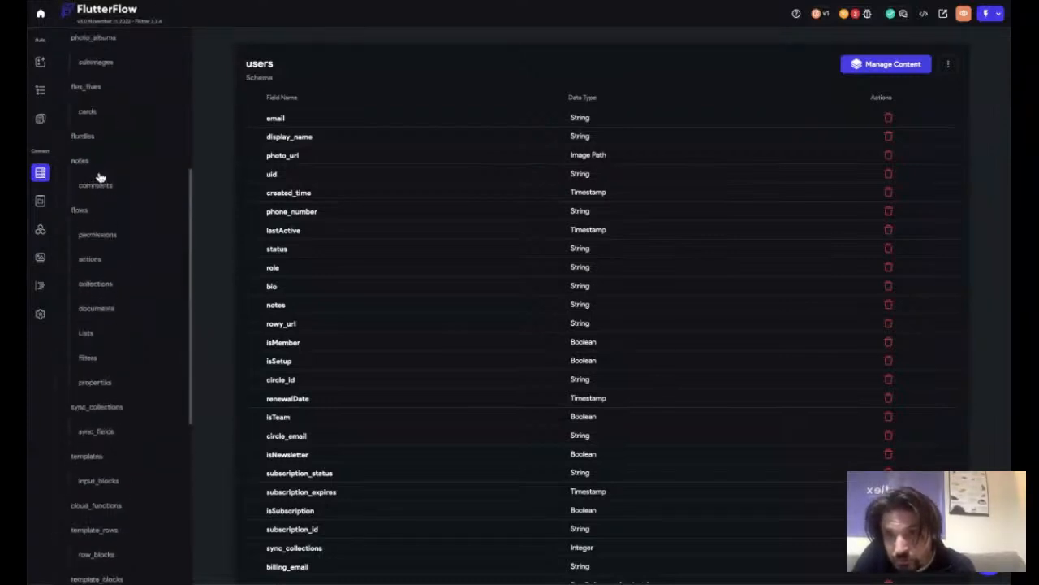
pyautogui.scroll(-6, 99, 177)
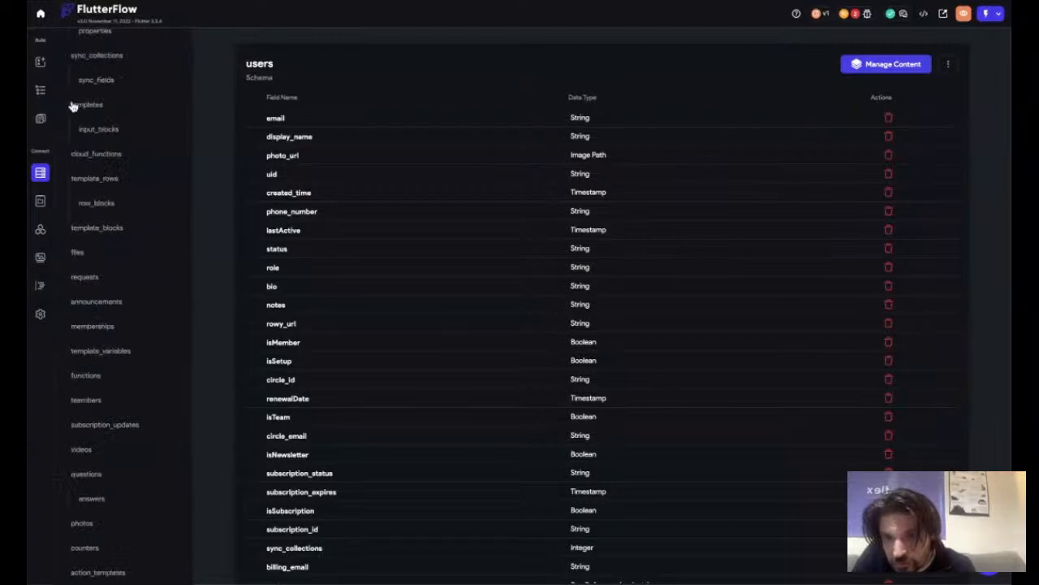
pyautogui.click(90, 452)
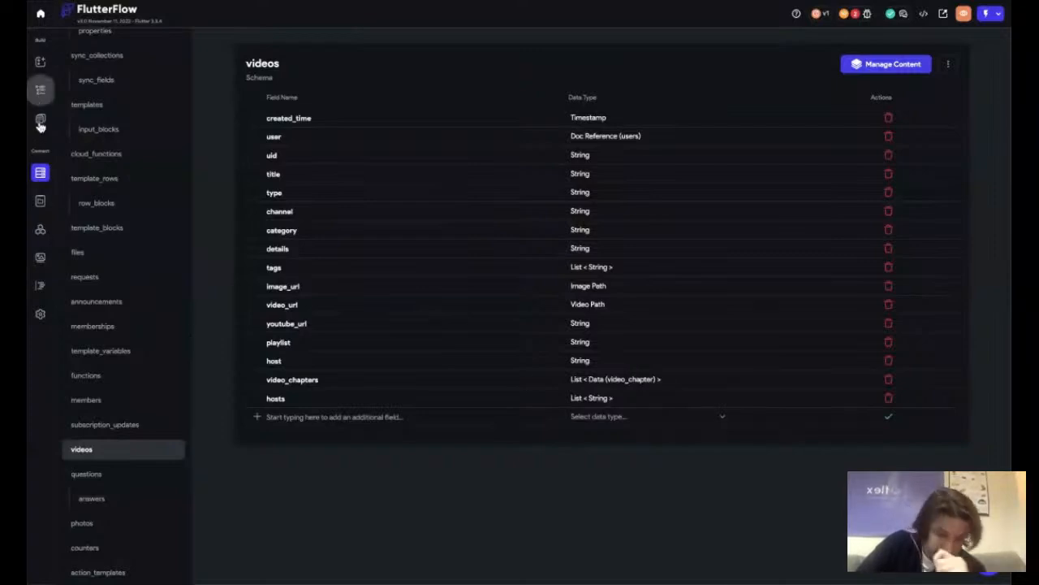
# - Return to the Videos page and remove the variable bound to the Workshops VideoTab's videos property
pyautogui.click(40, 90)
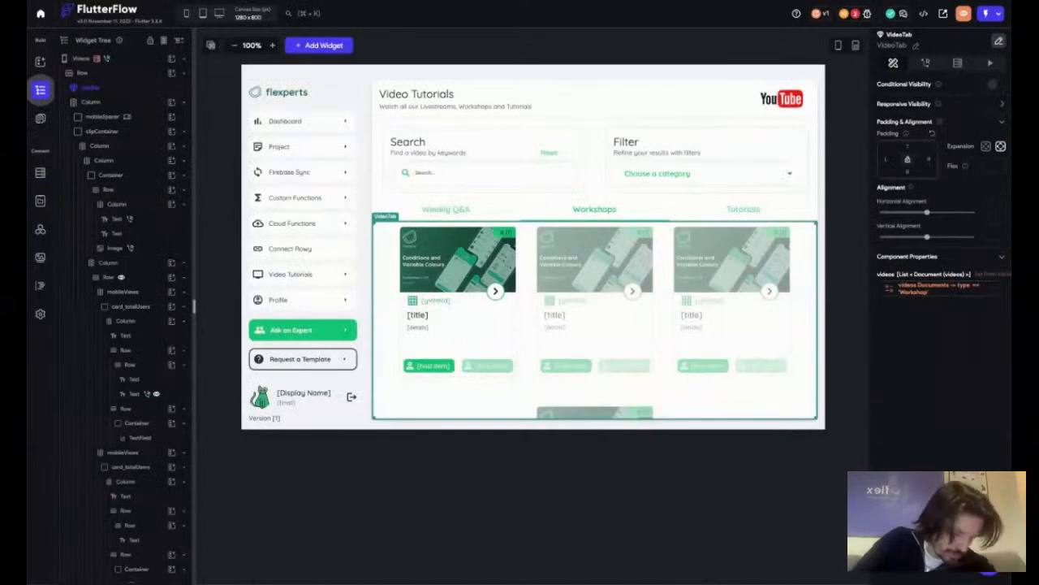
pyautogui.click(40, 119)
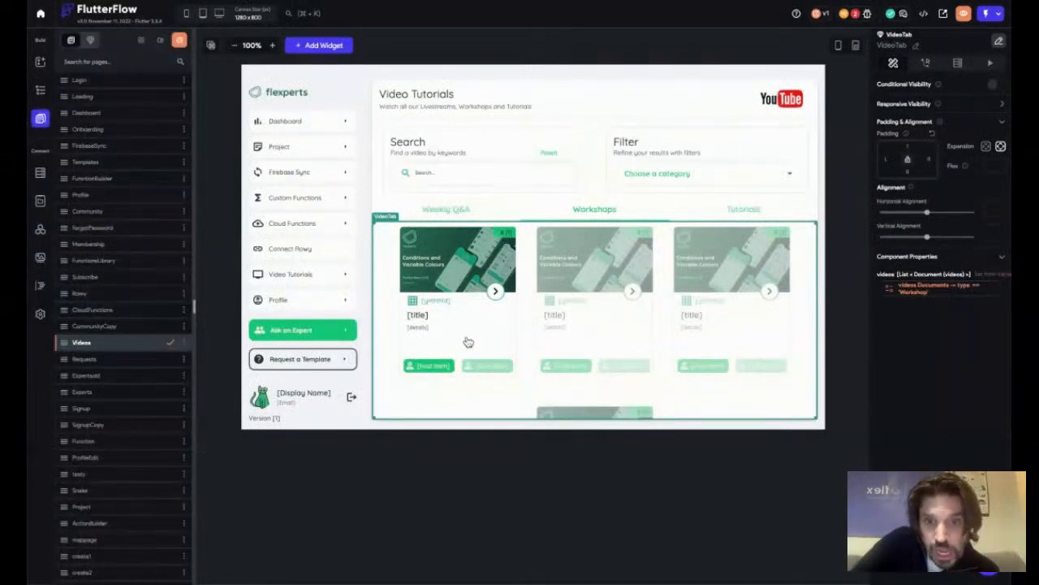
pyautogui.click(911, 289)
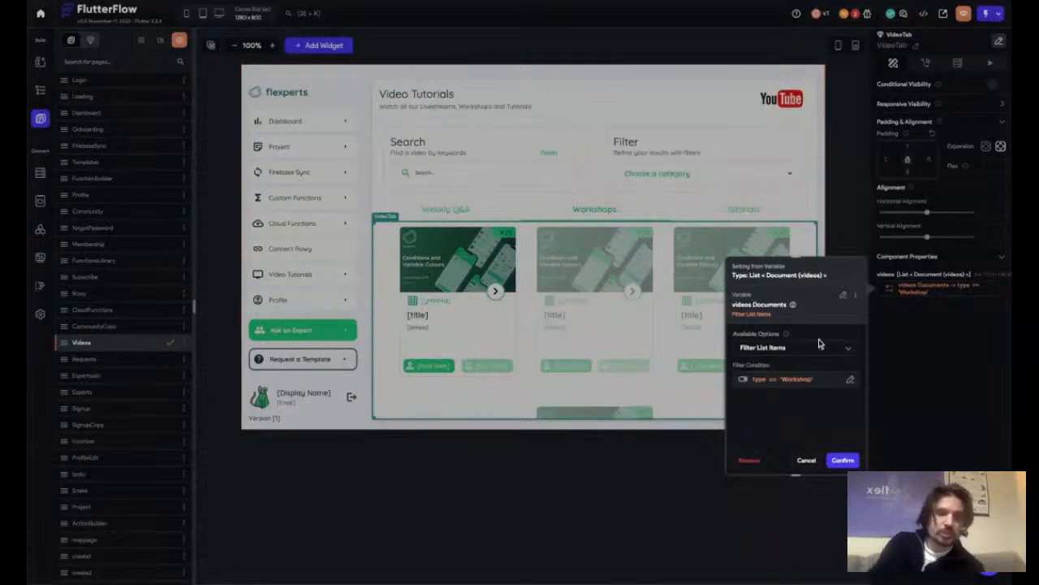
pyautogui.click(754, 460)
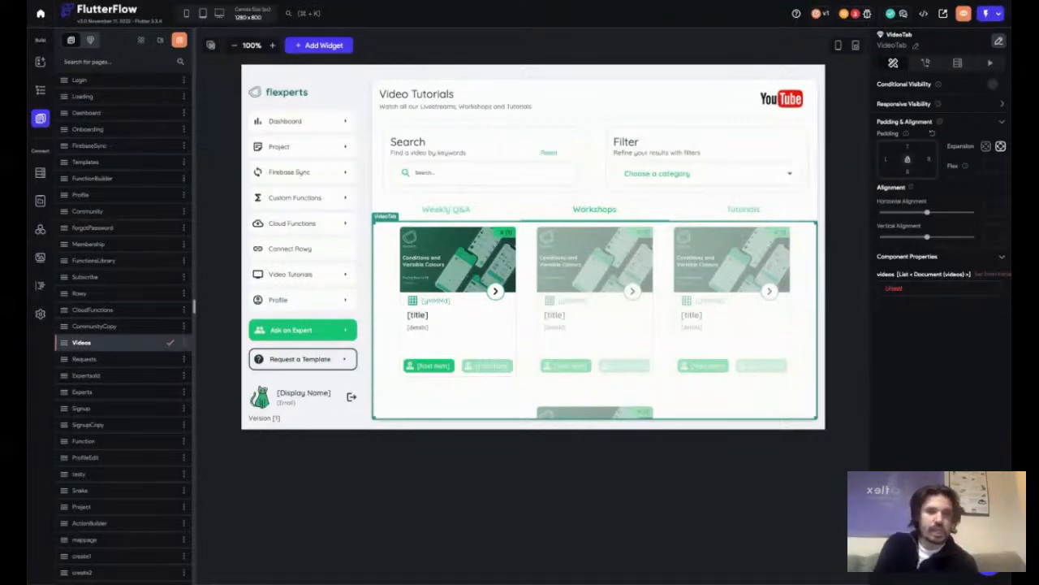
# - Bind the Workshops VideoTab's videos property to the videos Documents list with the Filter List Items option
pyautogui.click(985, 274)
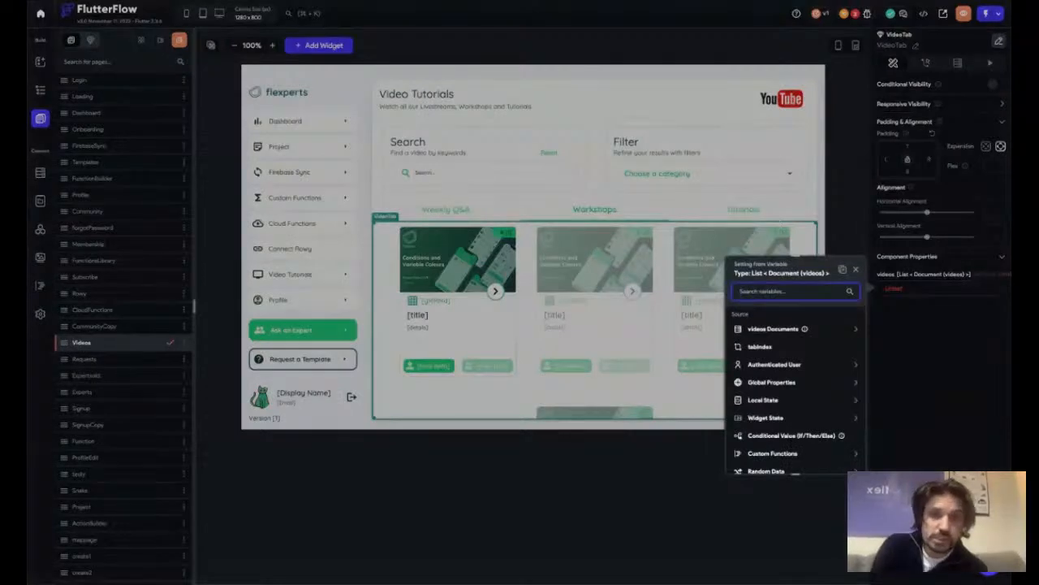
pyautogui.click(788, 328)
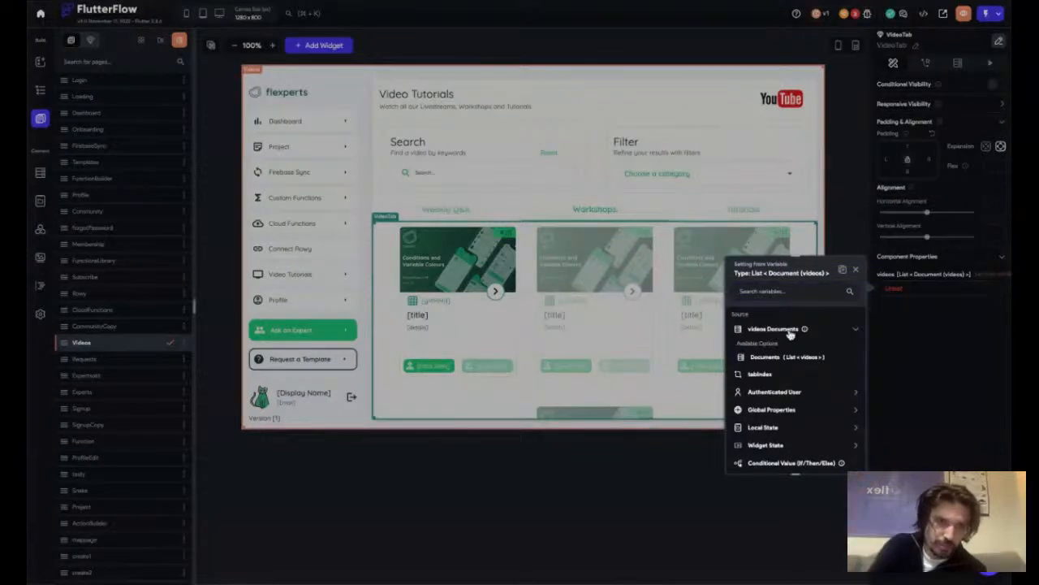
pyautogui.click(796, 357)
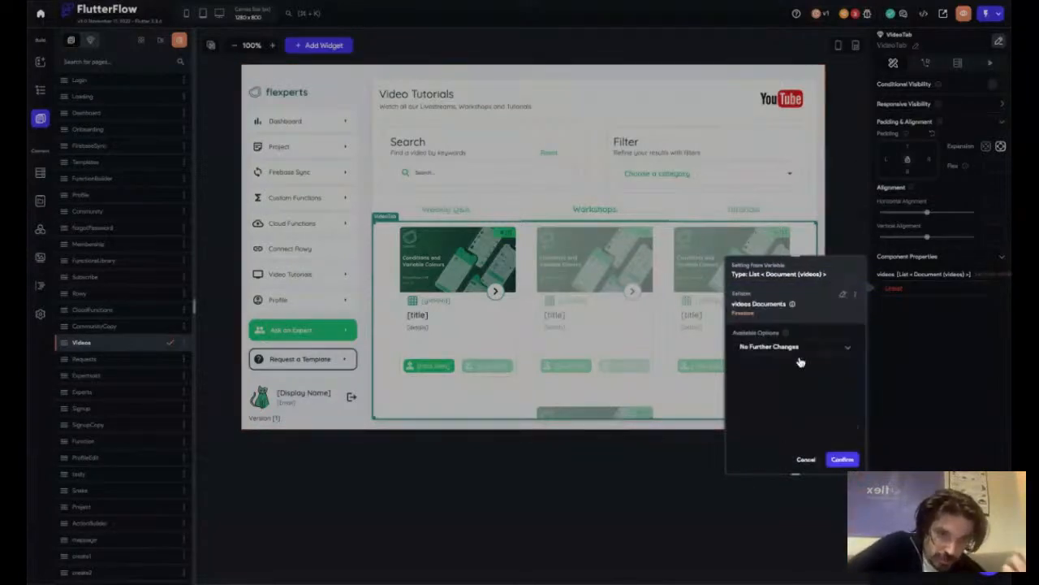
pyautogui.click(758, 349)
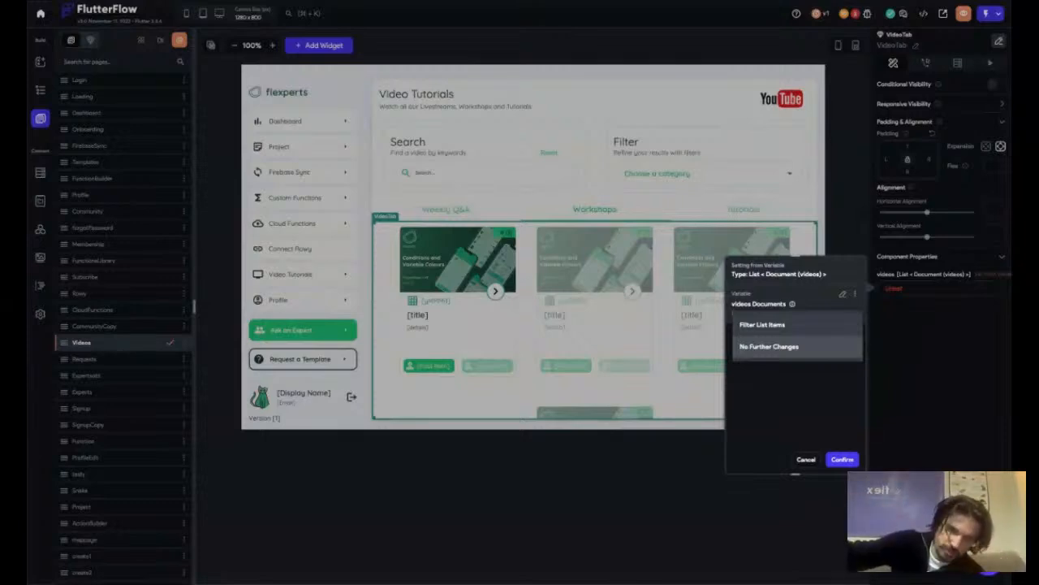
pyautogui.click(763, 324)
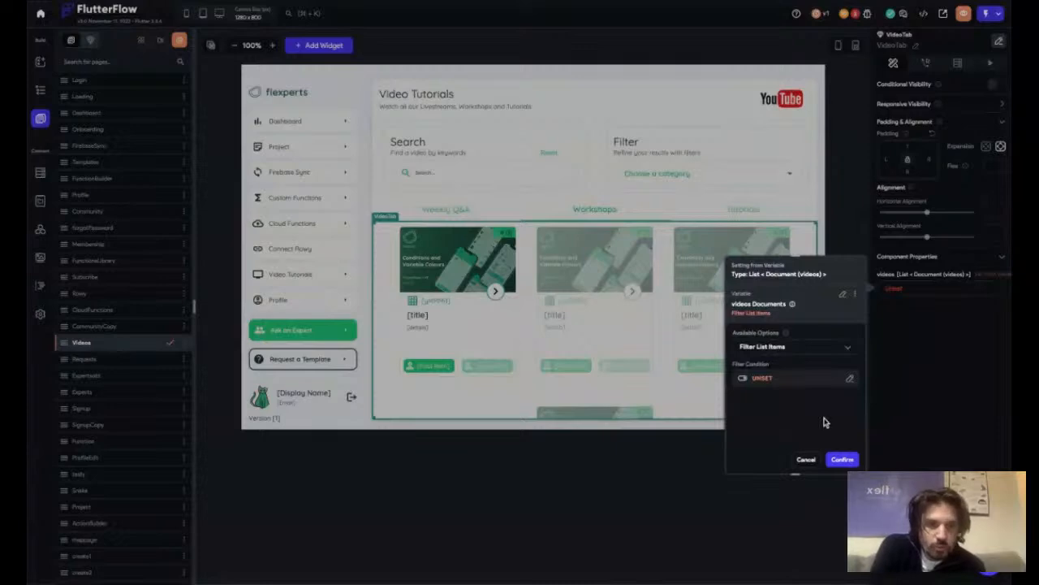
# - Create a single condition for the list filter with the type document property of Item in List as its first value
pyautogui.click(767, 379)
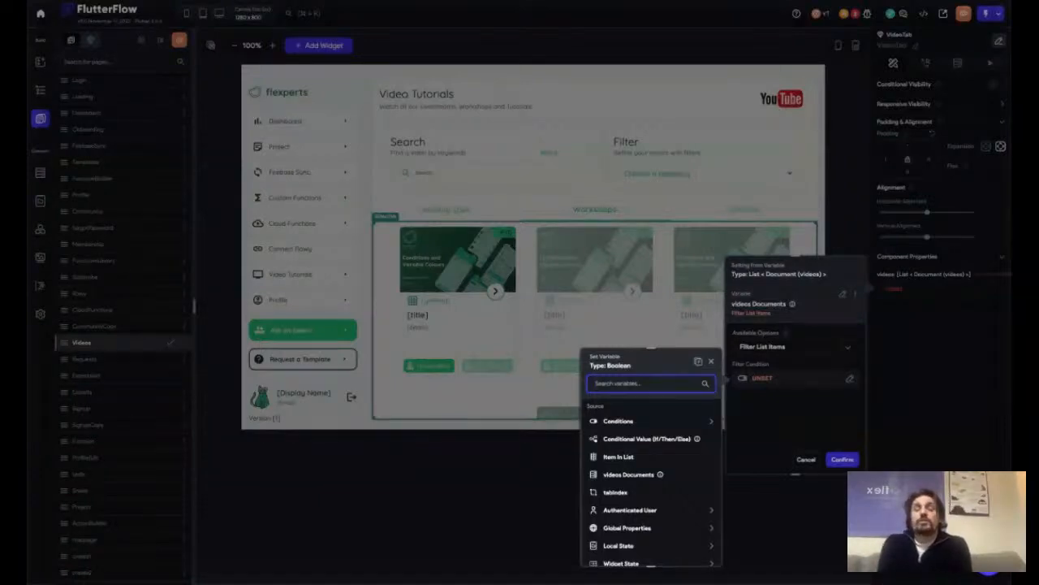
pyautogui.click(622, 421)
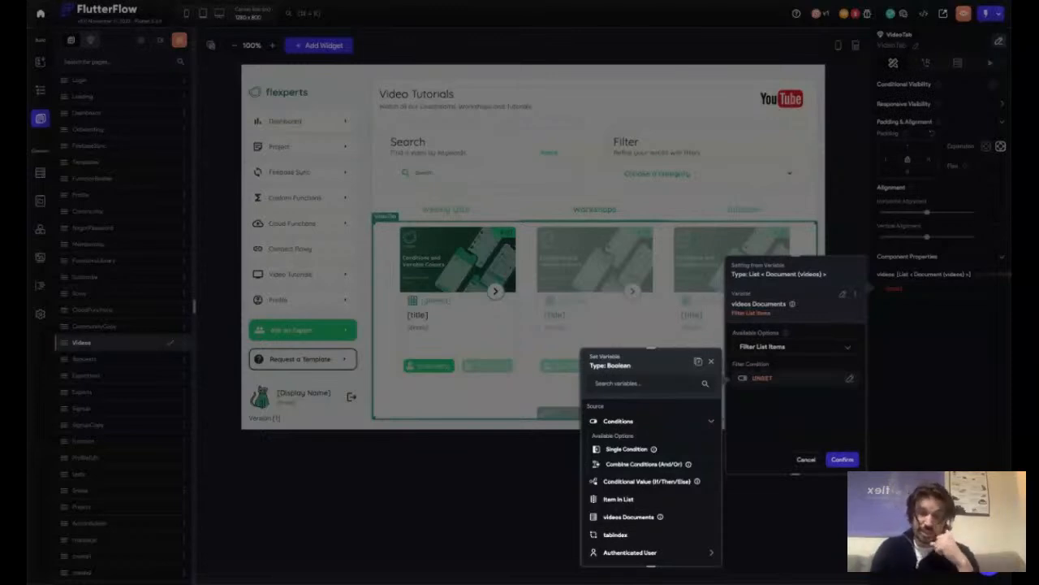
pyautogui.click(626, 449)
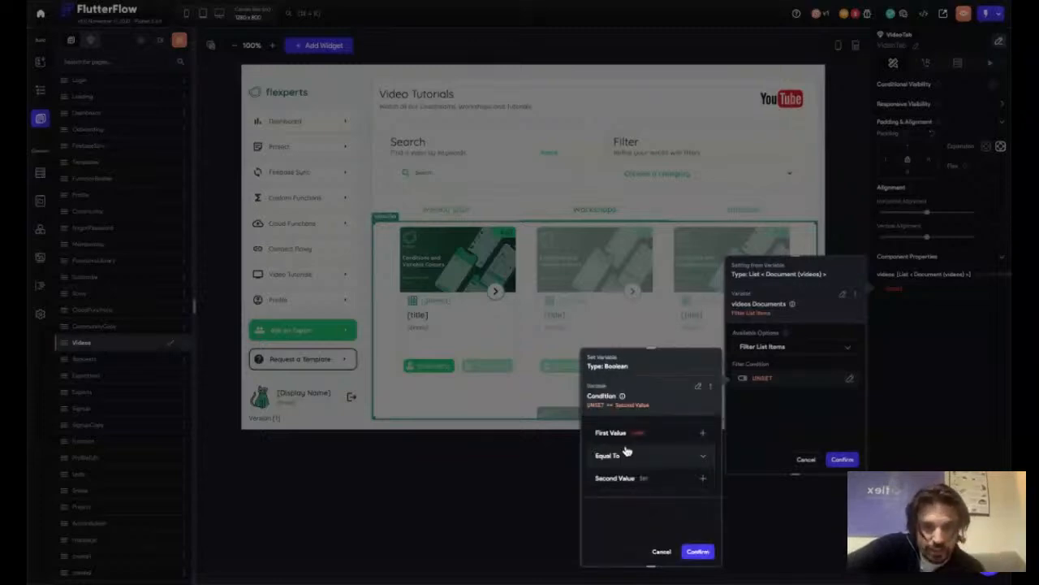
pyautogui.click(633, 435)
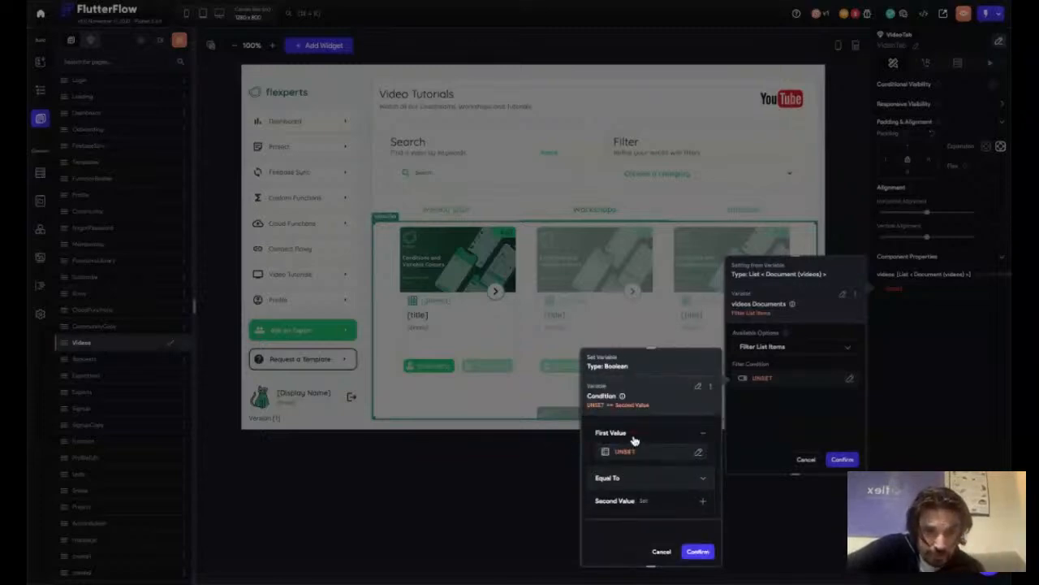
pyautogui.click(697, 457)
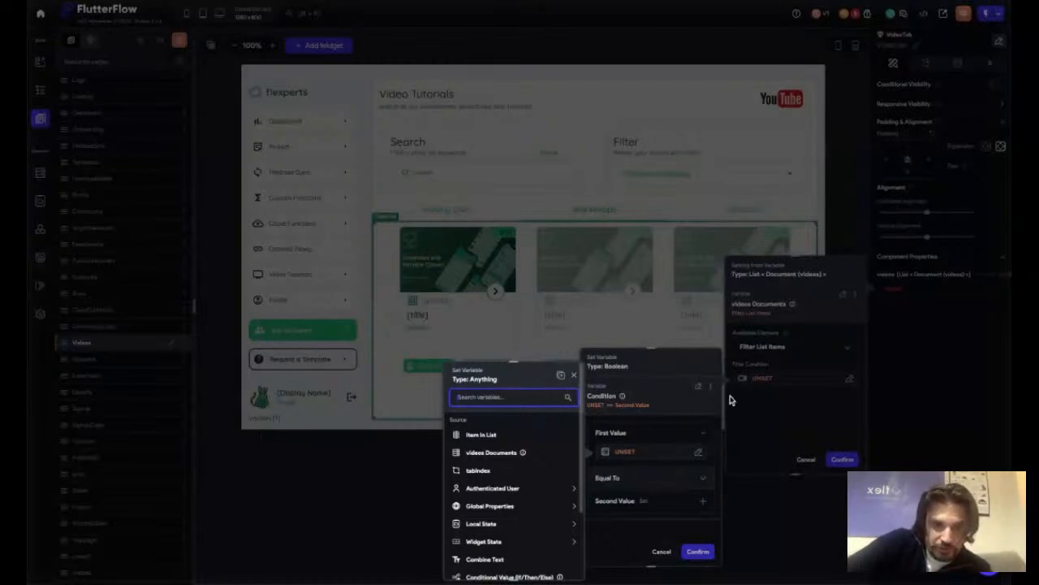
pyautogui.click(483, 436)
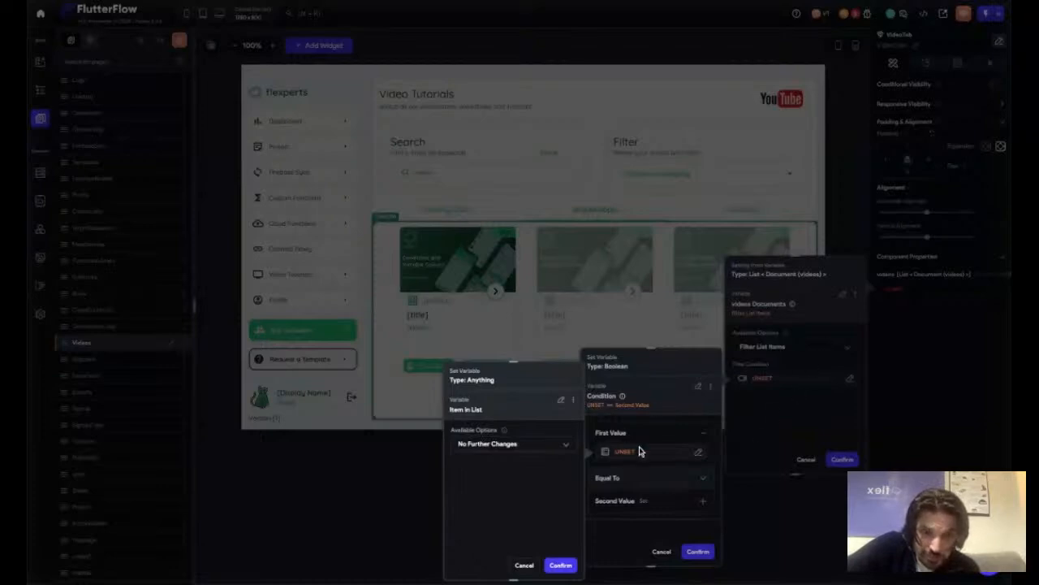
pyautogui.click(515, 444)
pyautogui.click(510, 430)
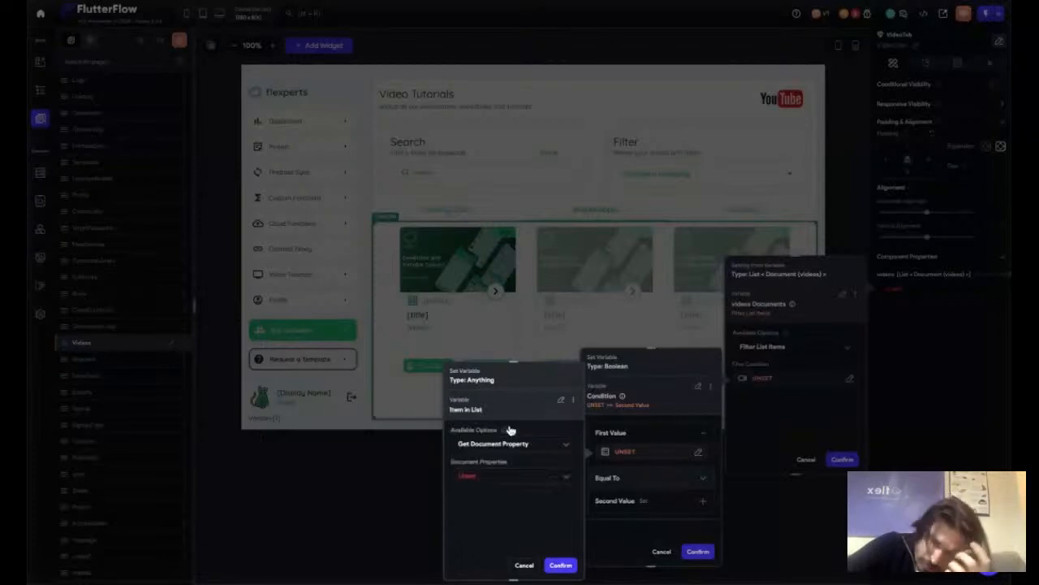
pyautogui.click(463, 483)
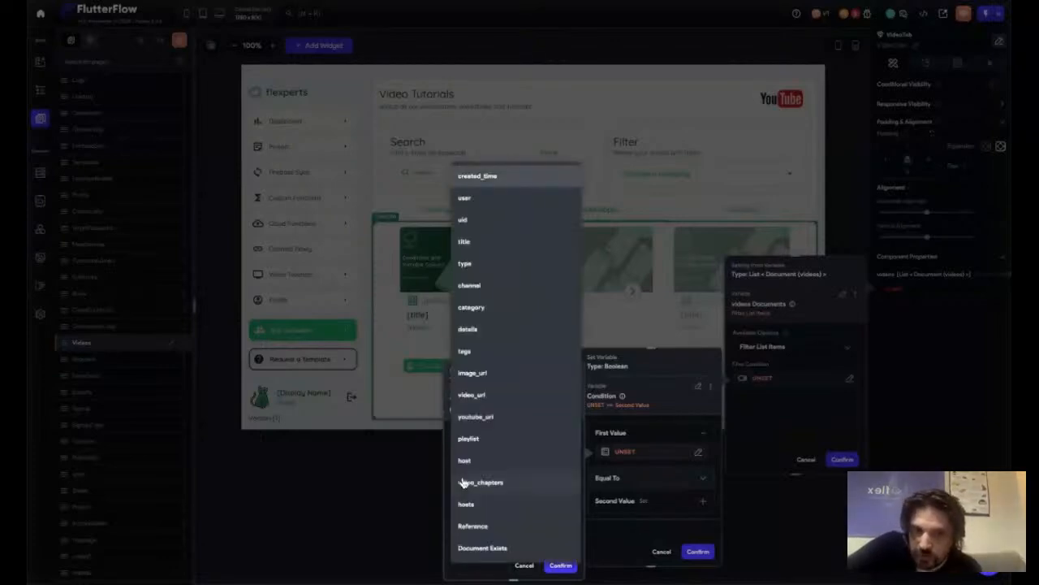
pyautogui.click(487, 265)
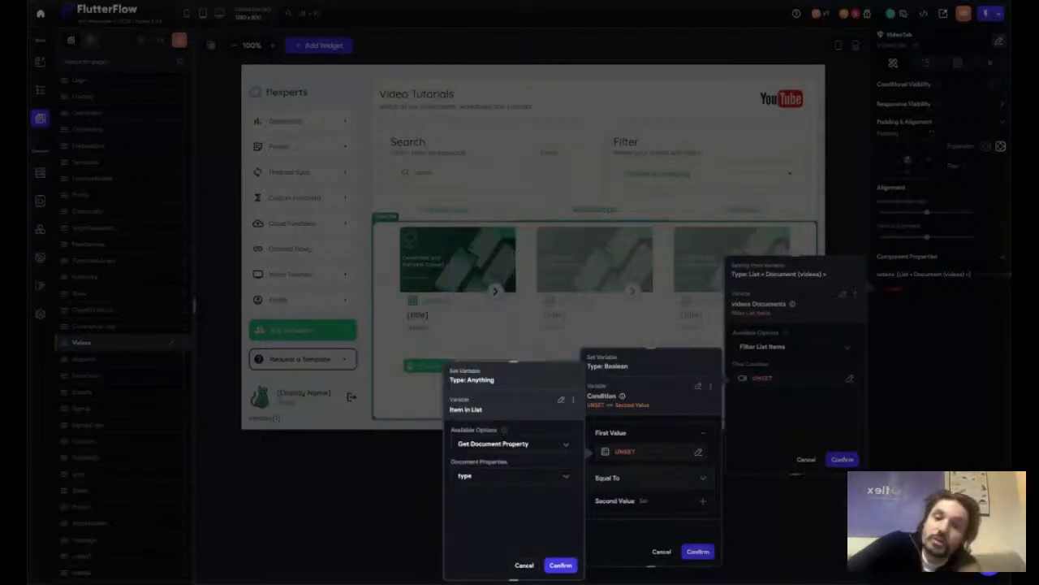
pyautogui.click(561, 566)
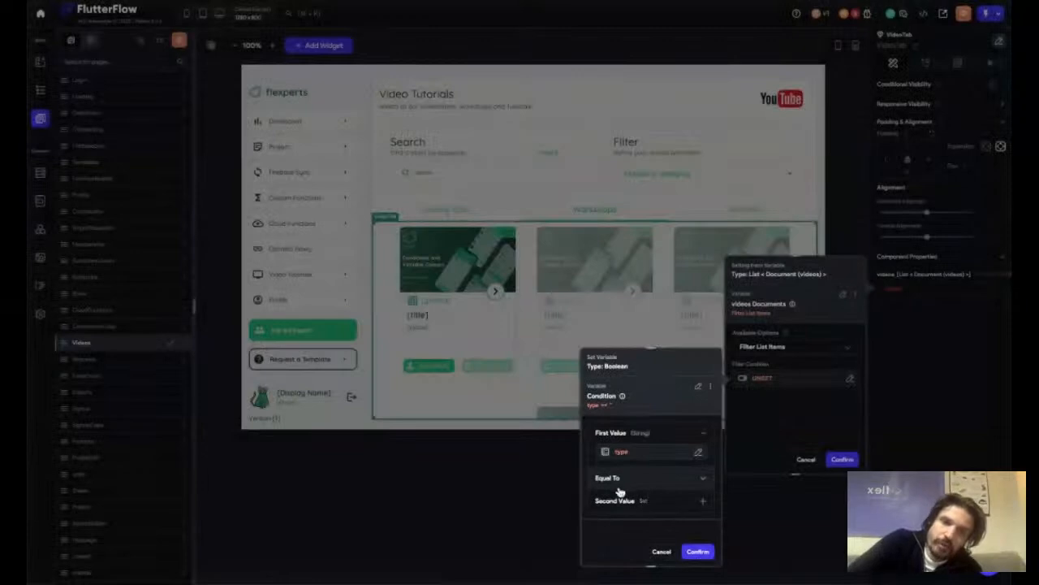
# - Set the condition's second value to the specific value Livestream and confirm the filtered videos variable
pyautogui.click(641, 502)
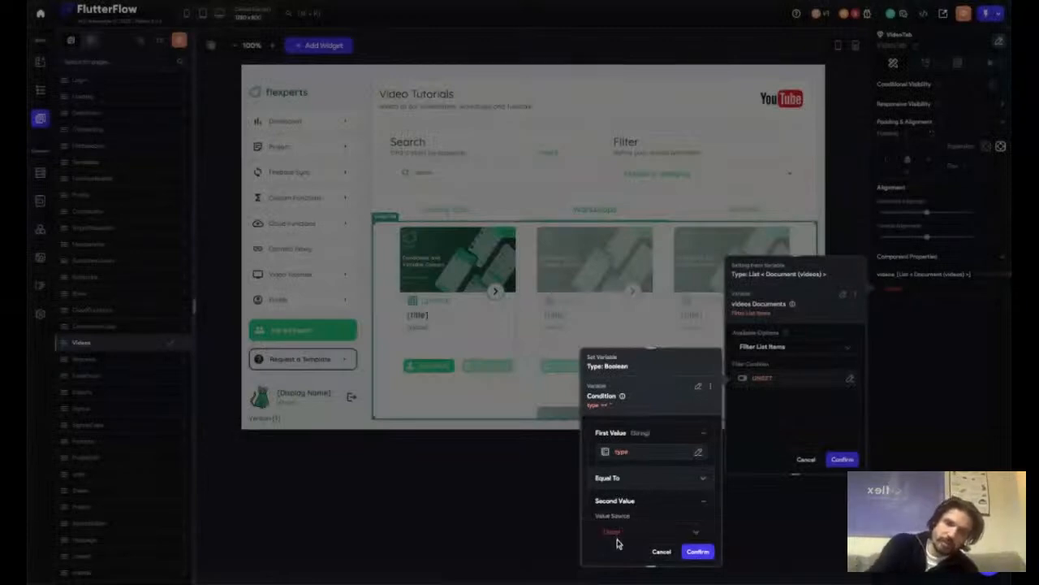
pyautogui.click(617, 538)
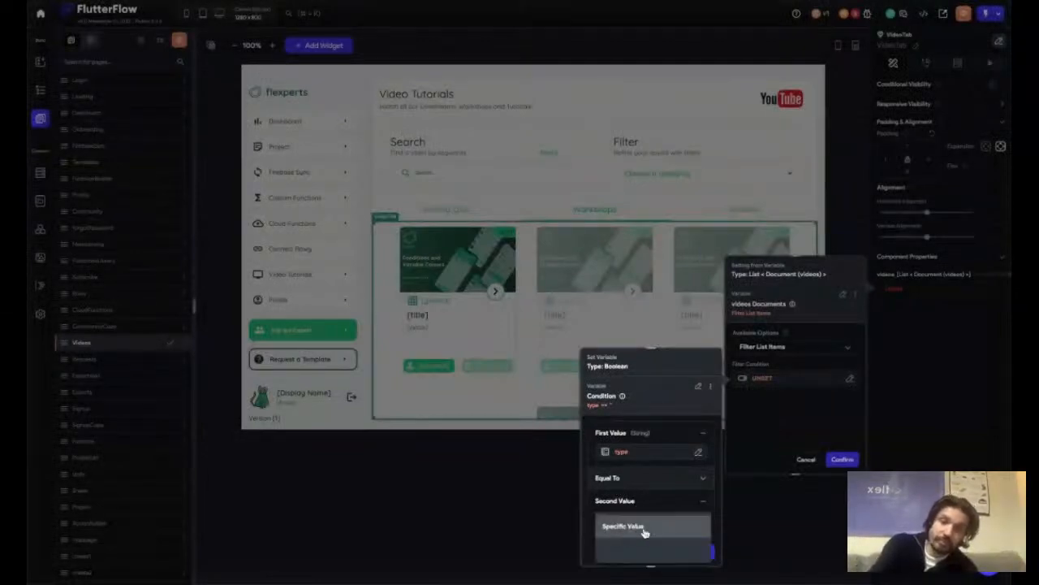
pyautogui.click(643, 528)
pyautogui.scroll(-1, 645, 531)
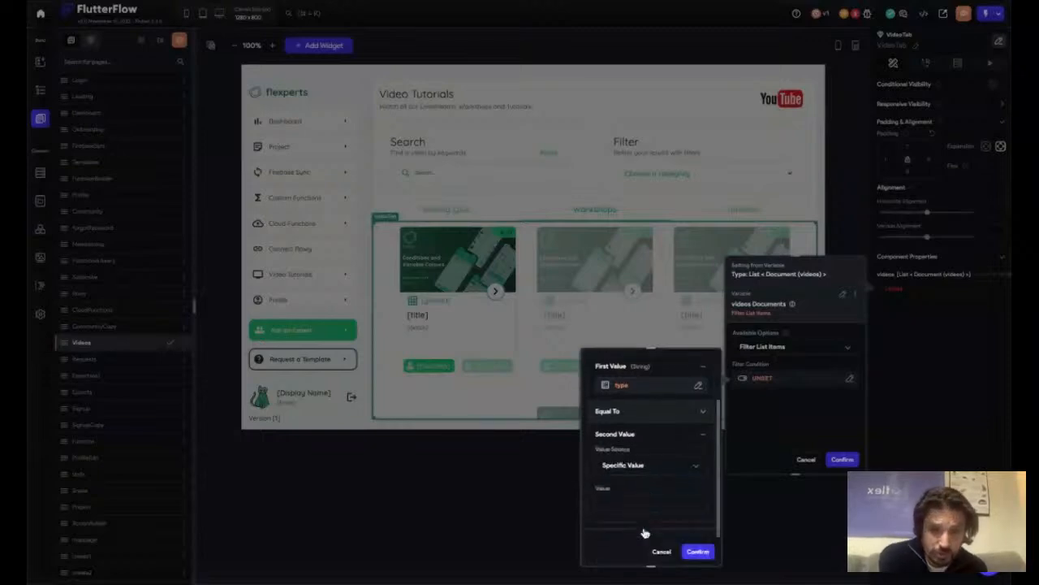
pyautogui.click(629, 508)
pyautogui.write('Live')
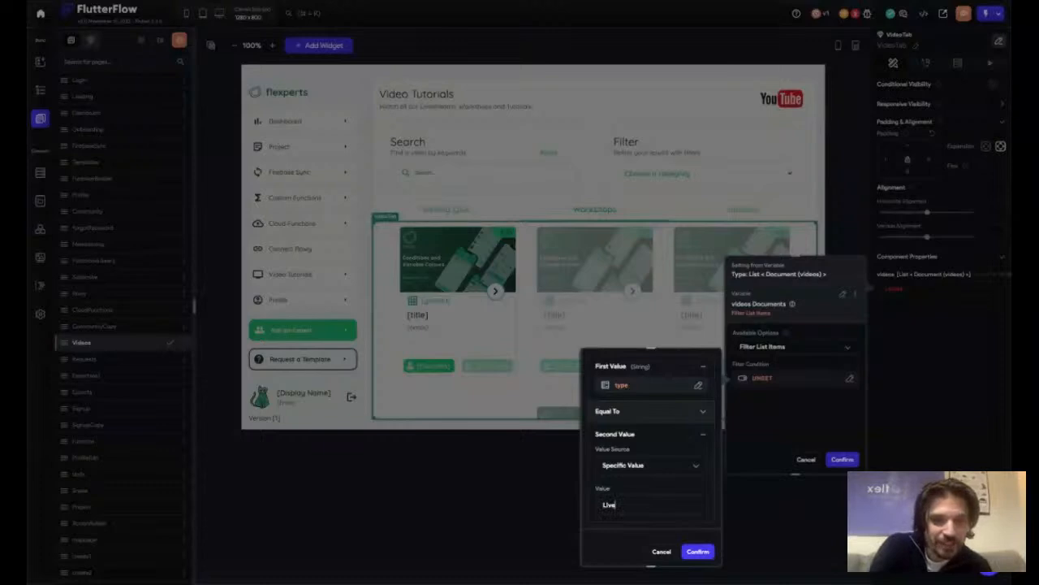
pyautogui.write('stream')
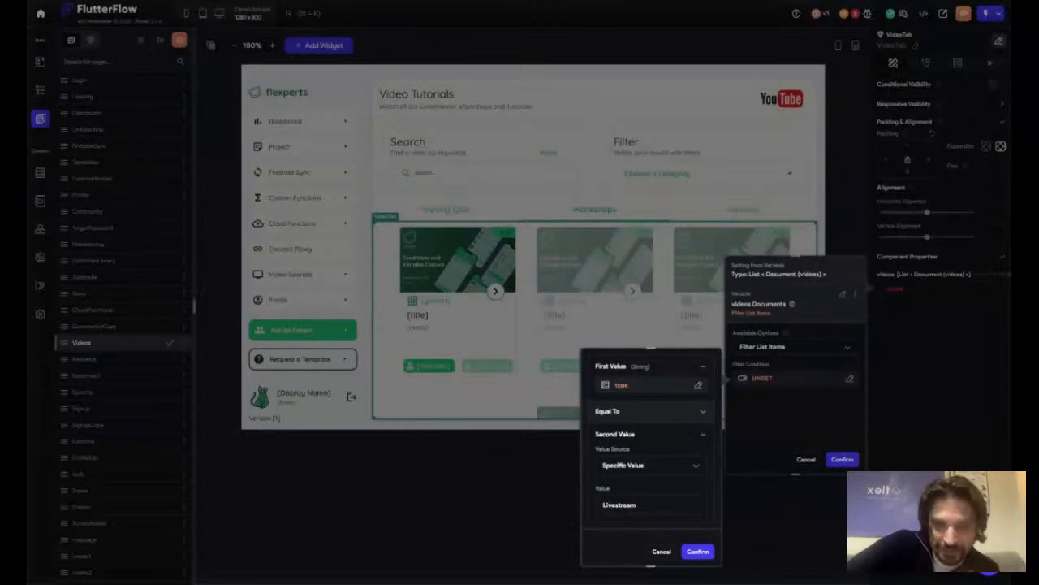
pyautogui.click(697, 552)
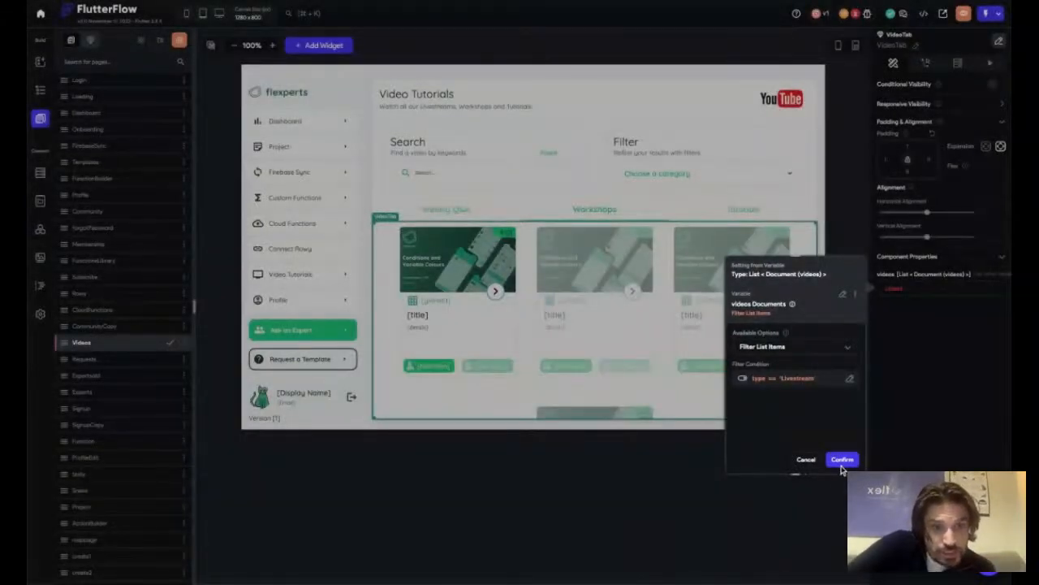
pyautogui.click(841, 459)
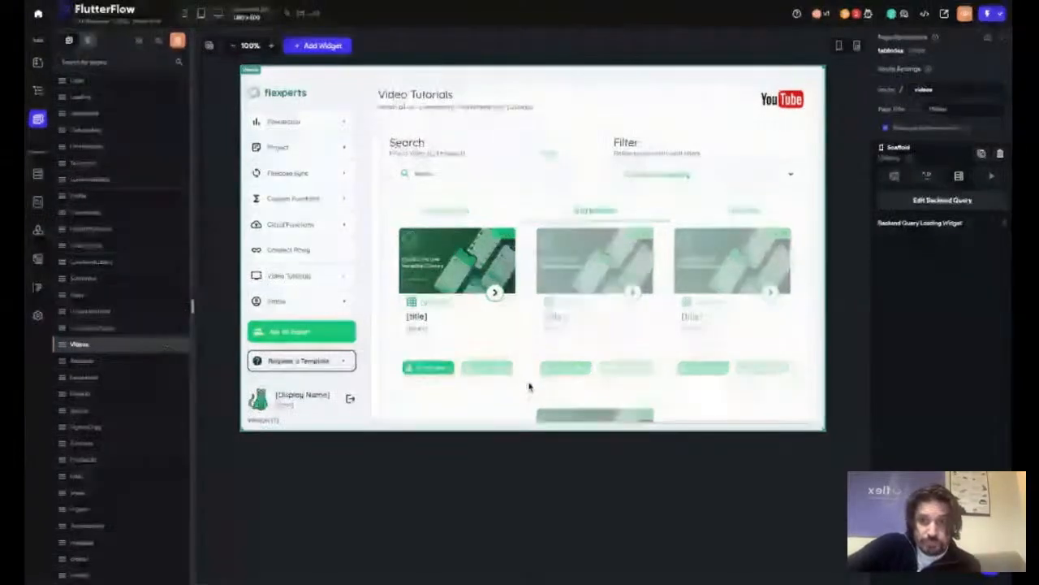
# - Compare the type filter on the videos property of the VideoTab in the Workshops, Weekly Q&A and Tutorials tabs
pyautogui.click(522, 328)
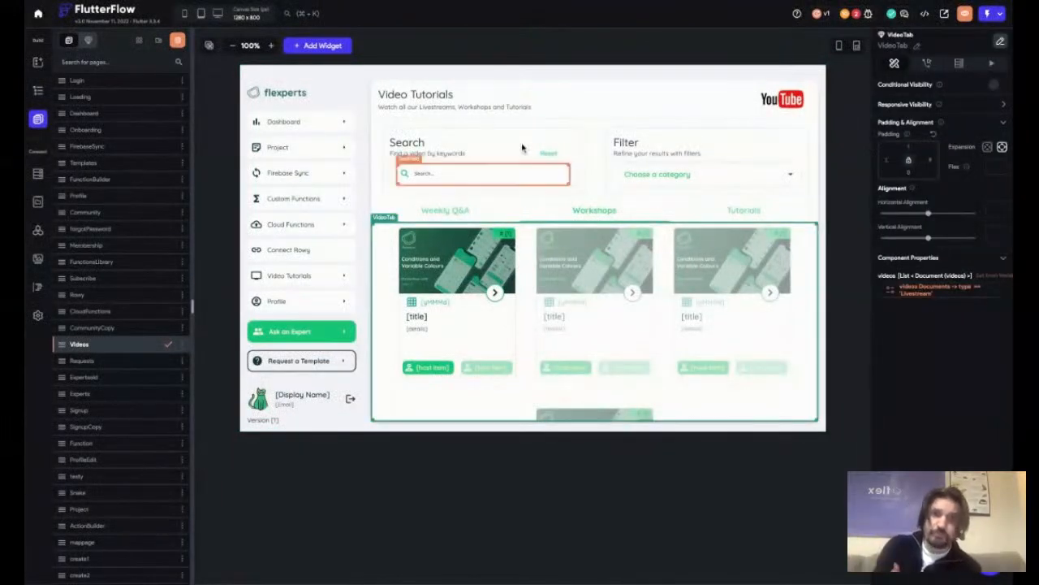
pyautogui.click(592, 211)
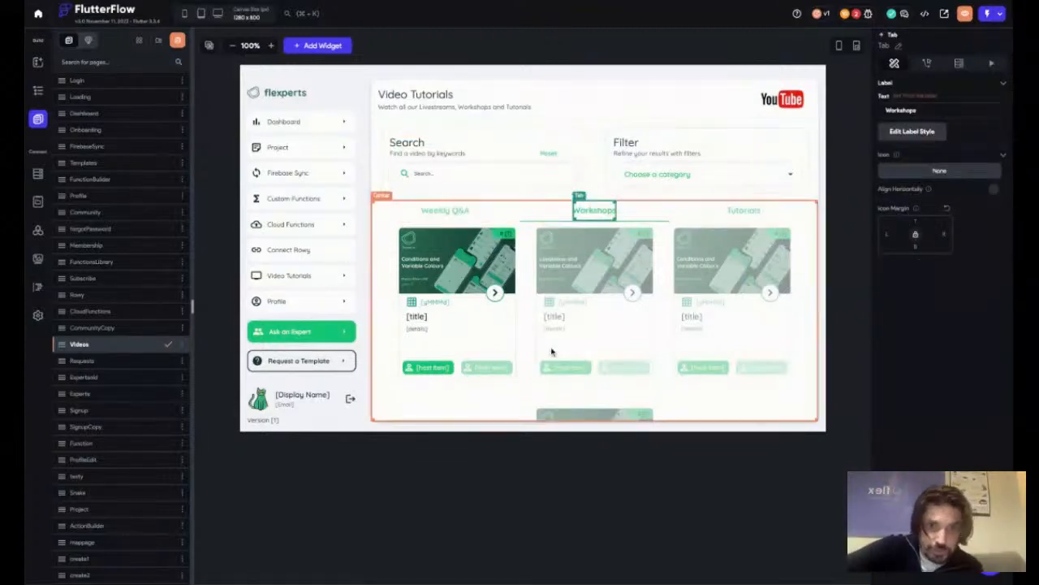
pyautogui.click(676, 365)
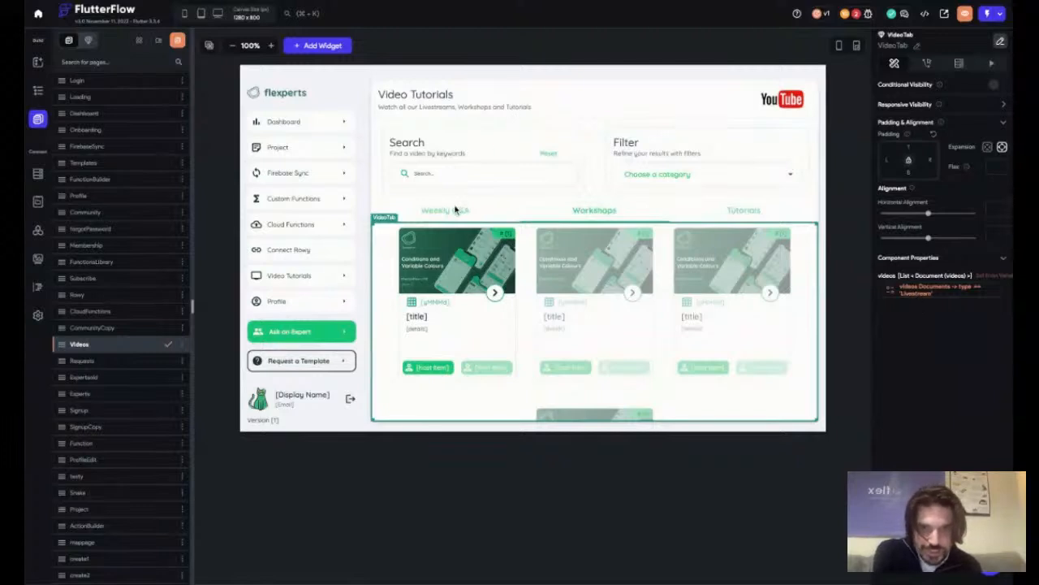
pyautogui.click(452, 213)
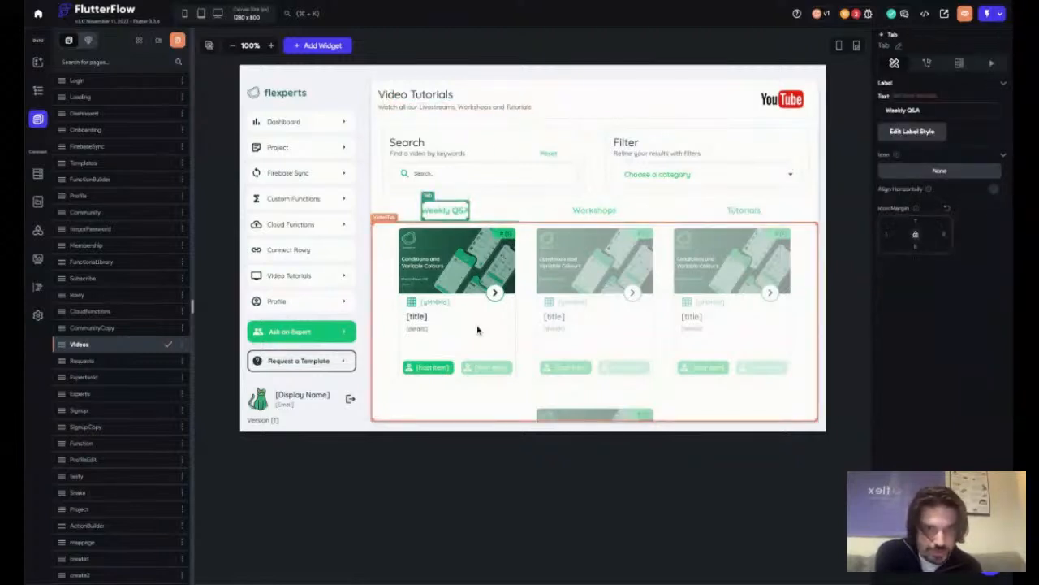
pyautogui.click(479, 330)
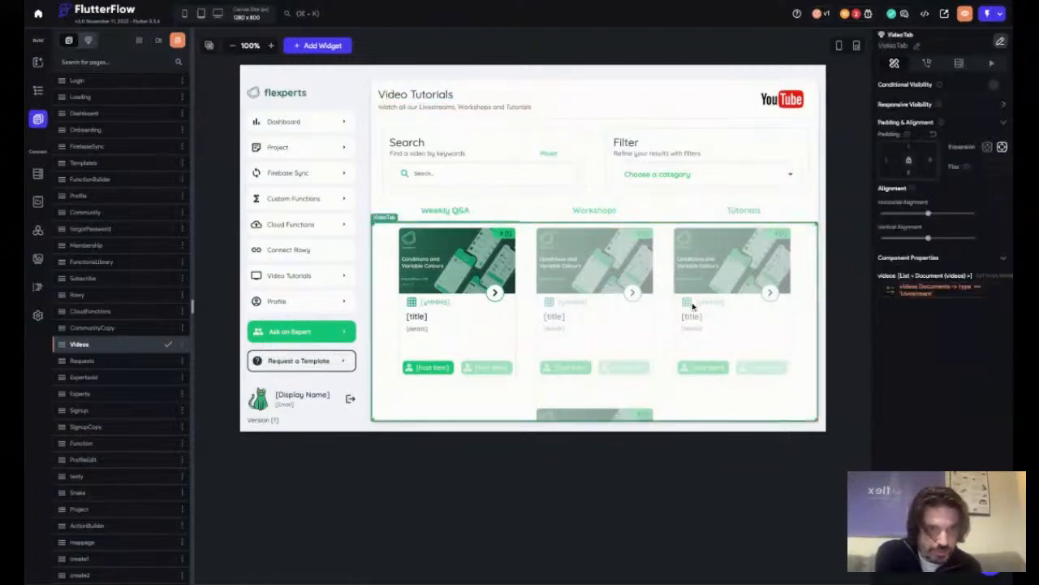
pyautogui.click(737, 212)
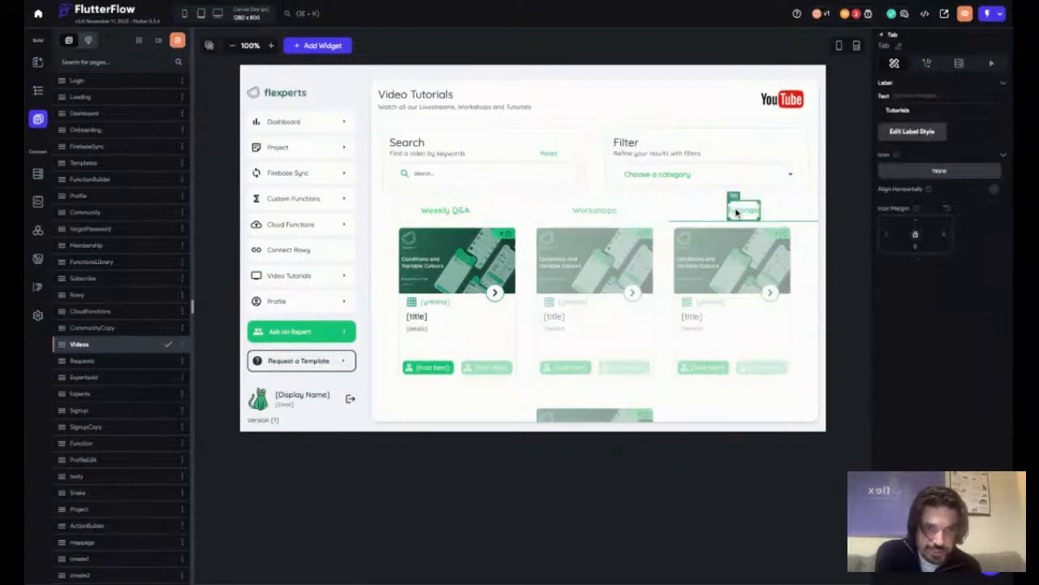
pyautogui.click(674, 310)
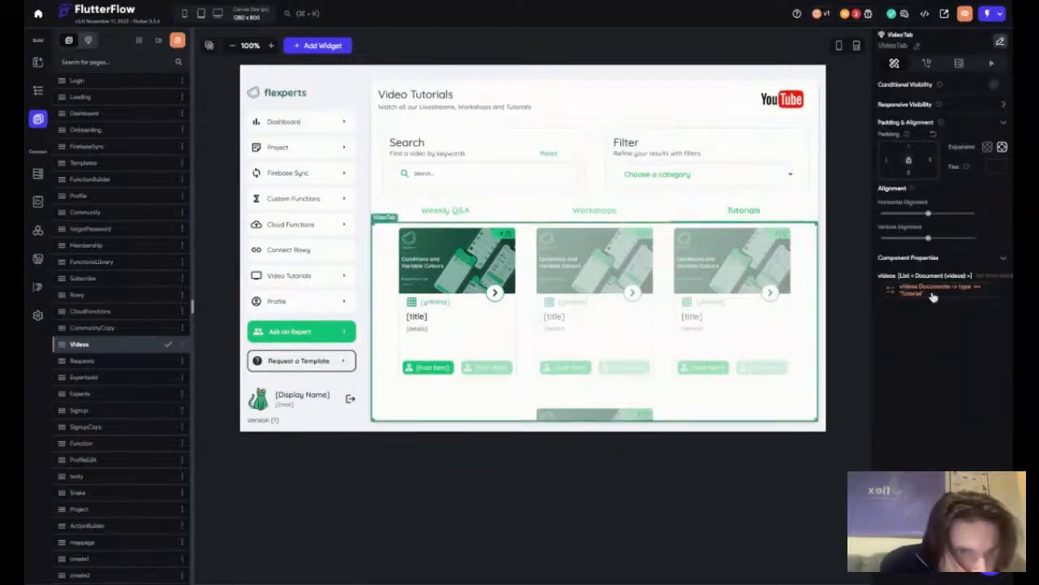
pyautogui.click(591, 219)
pyautogui.click(591, 218)
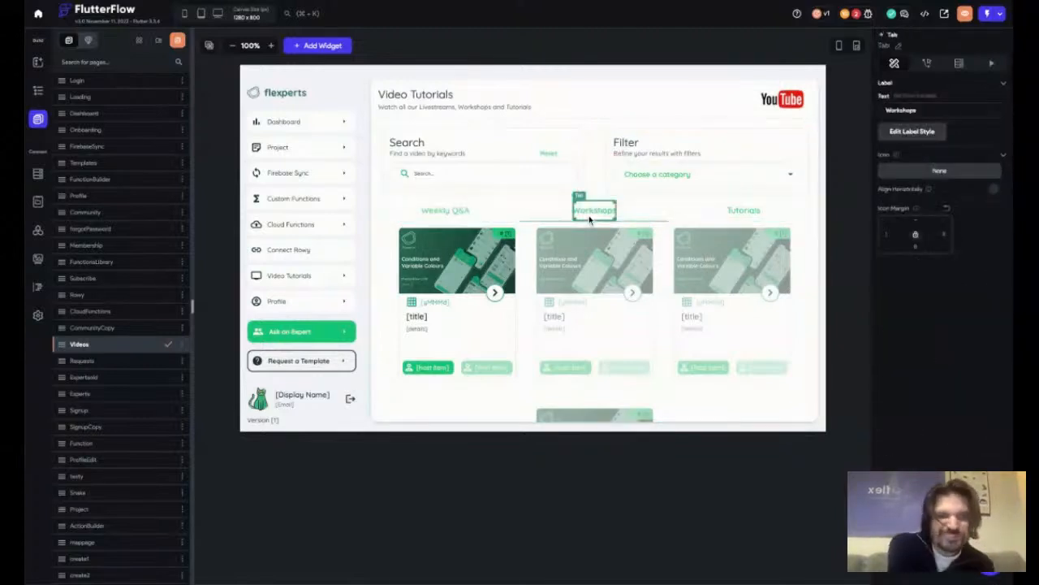
pyautogui.click(596, 349)
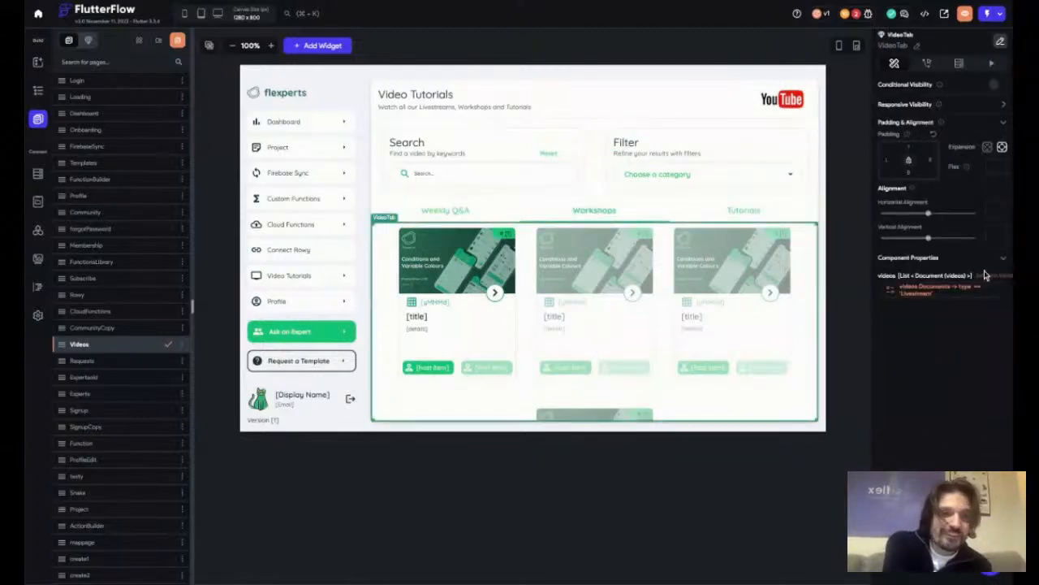
# - Set the second value of the Workshops VideoTab's type filter condition to Workshop and confirm the videos variable
pyautogui.click(917, 299)
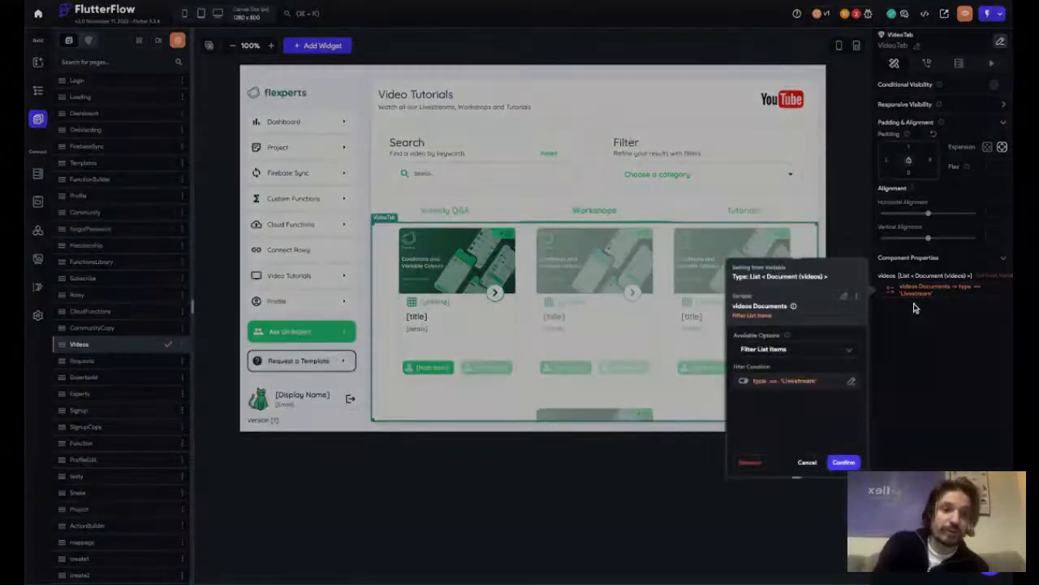
pyautogui.click(794, 382)
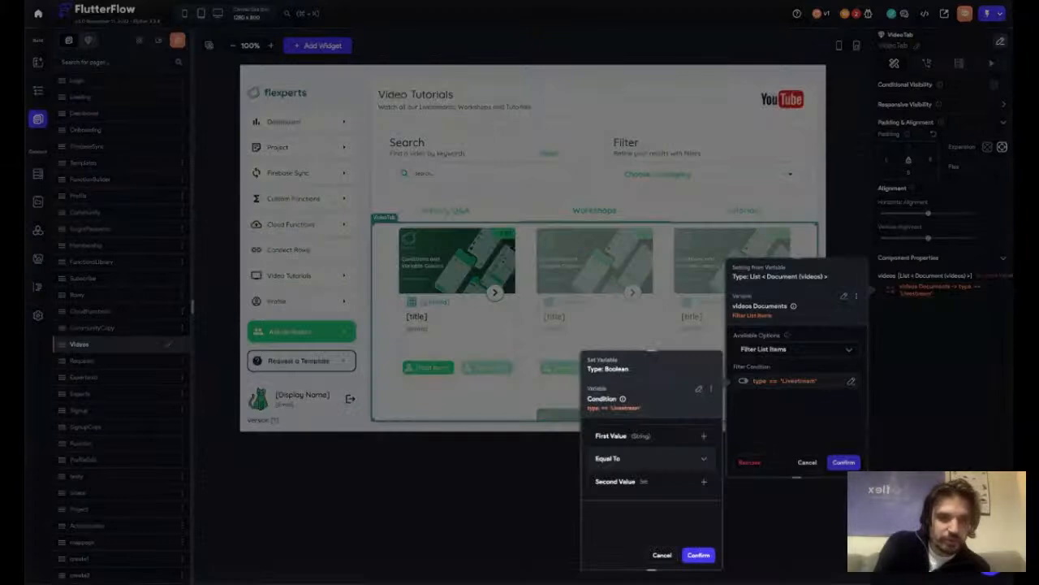
pyautogui.click(644, 484)
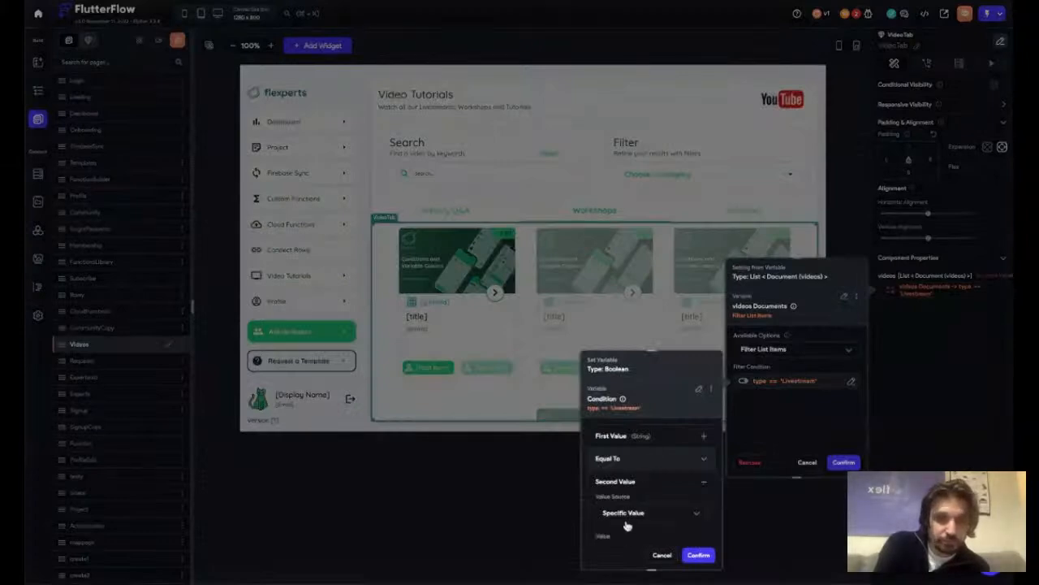
pyautogui.scroll(-1, 627, 524)
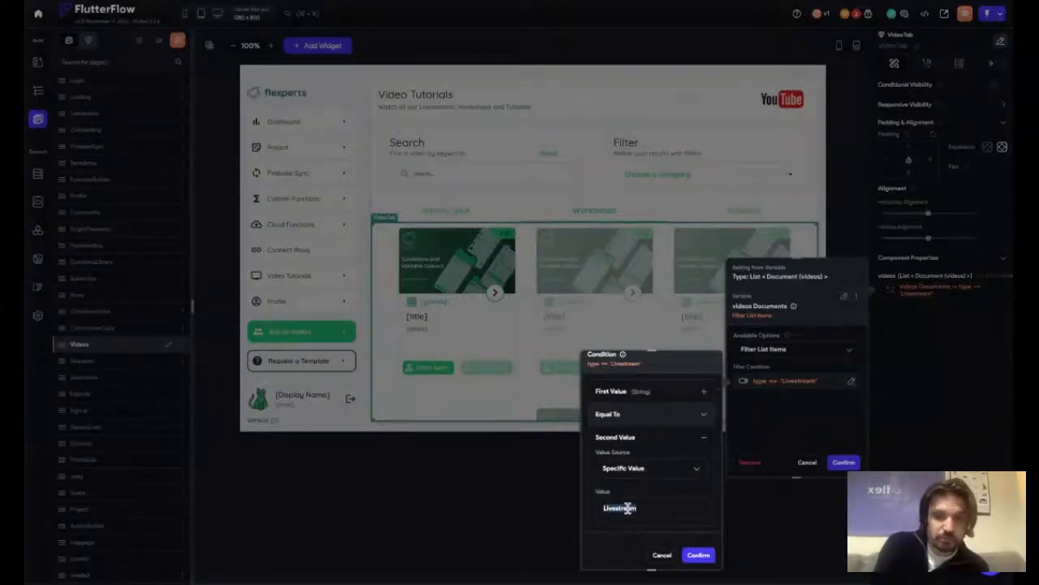
pyautogui.doubleClick(627, 507)
pyautogui.write('Workshop')
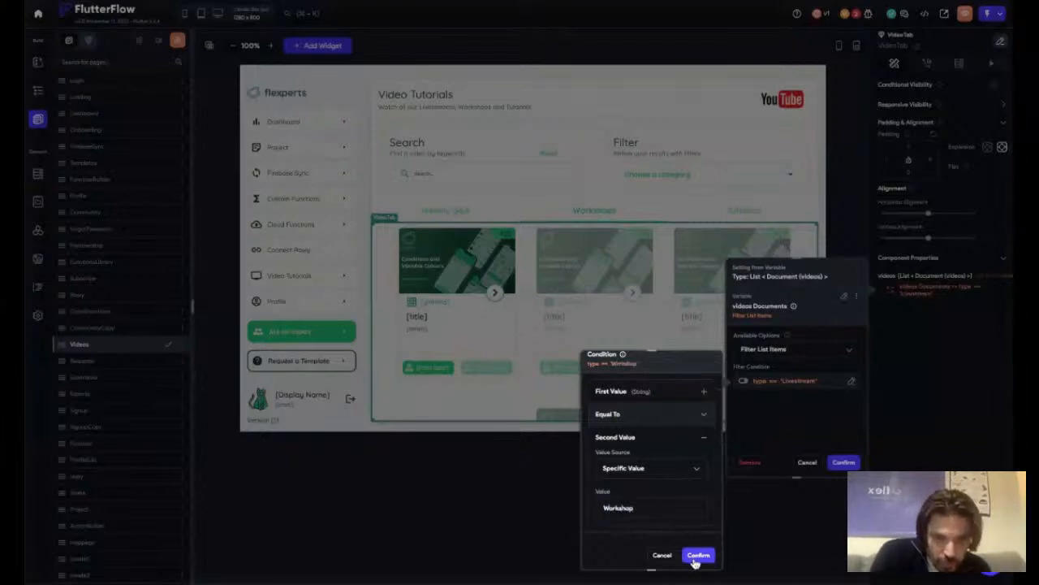
pyautogui.click(696, 557)
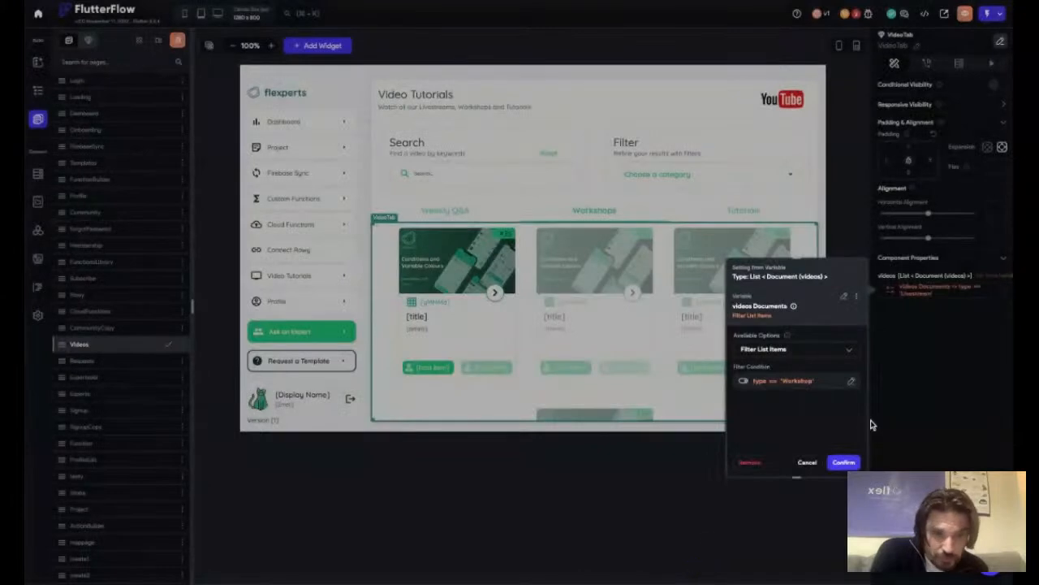
pyautogui.click(842, 465)
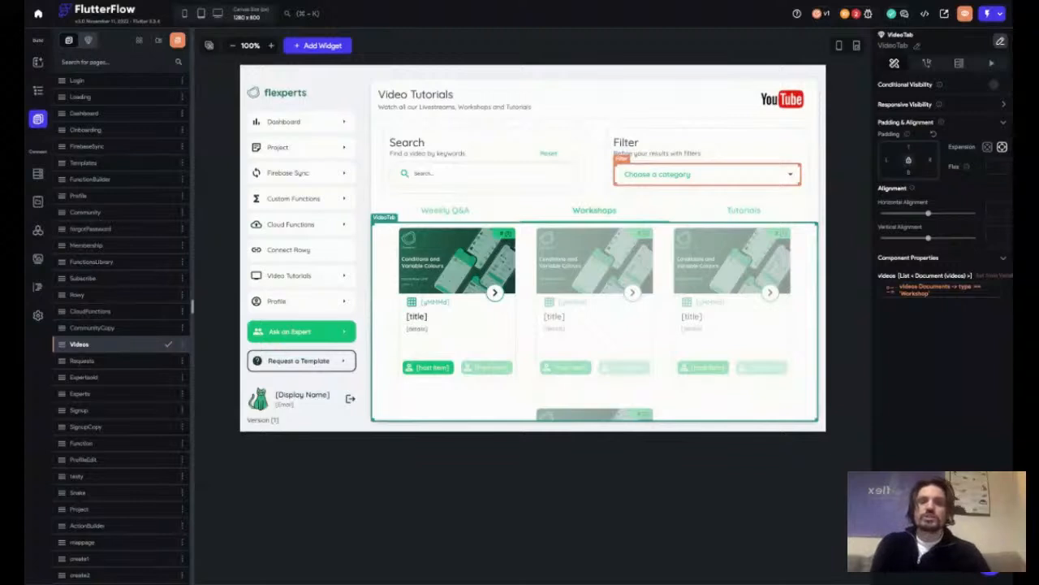
# - Examine the removeDuplicateStrings function behind the Filter dropdown's options, including its inputList argument, definition and code
pyautogui.click(651, 182)
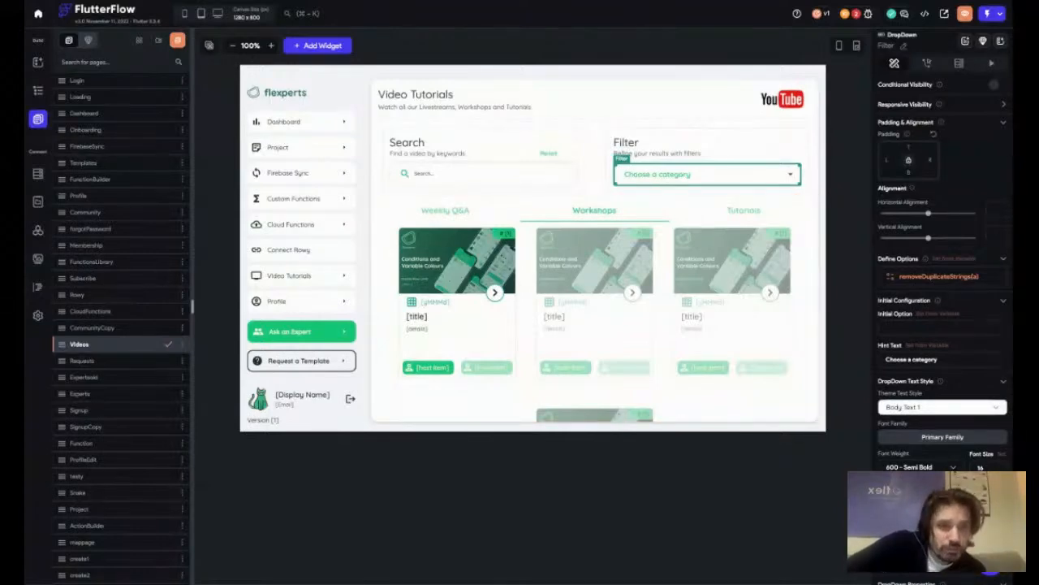
pyautogui.click(938, 276)
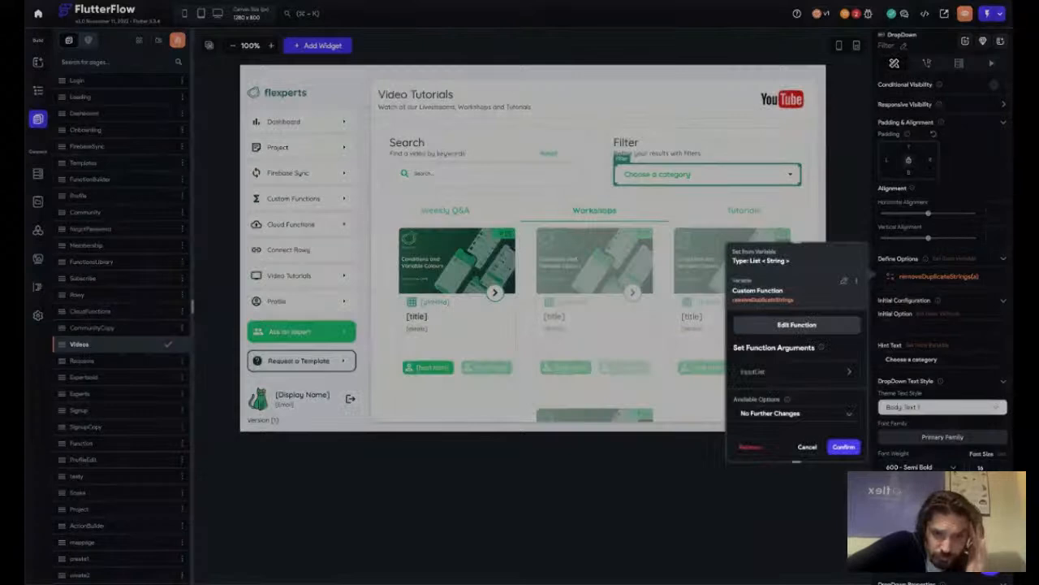
pyautogui.click(766, 376)
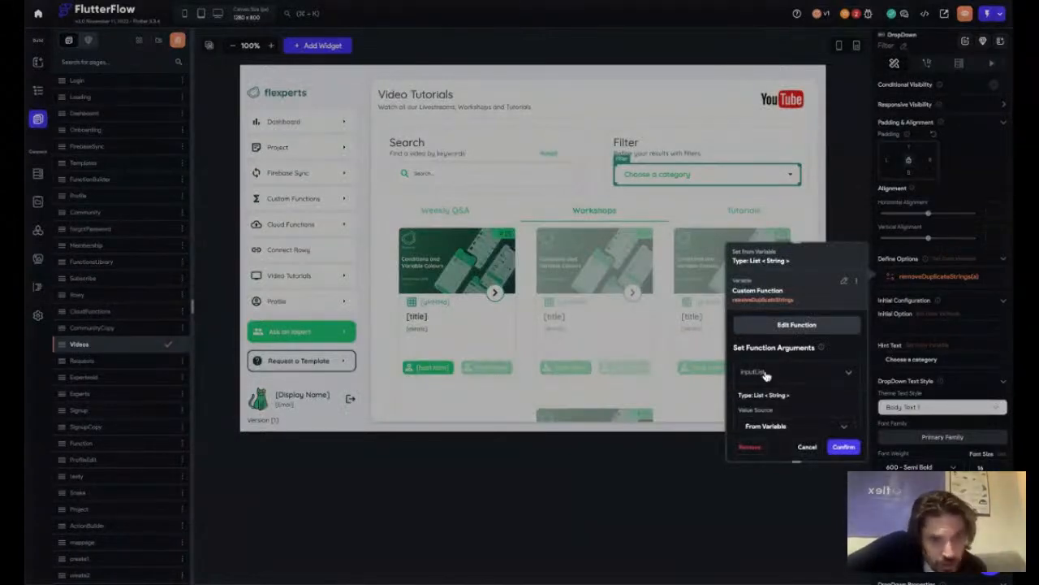
pyautogui.scroll(-2, 780, 349)
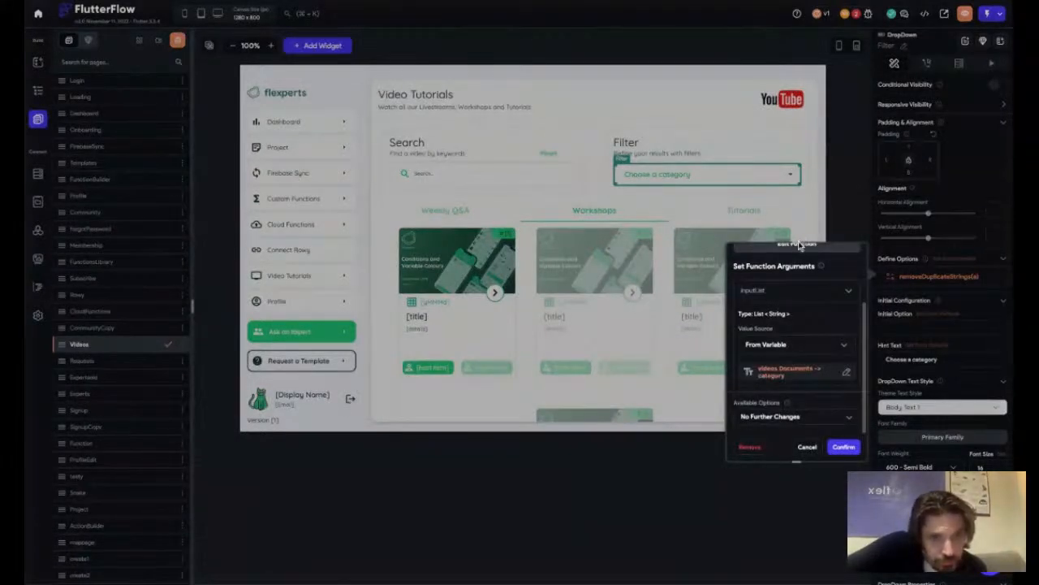
pyautogui.moveTo(800, 245); pyautogui.dragTo(801, 244)
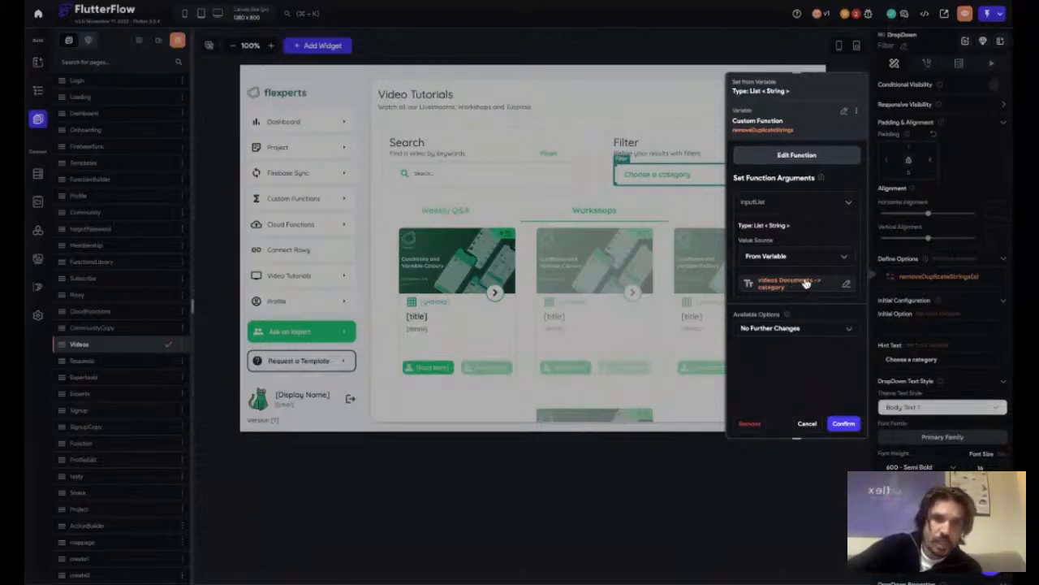
pyautogui.click(791, 156)
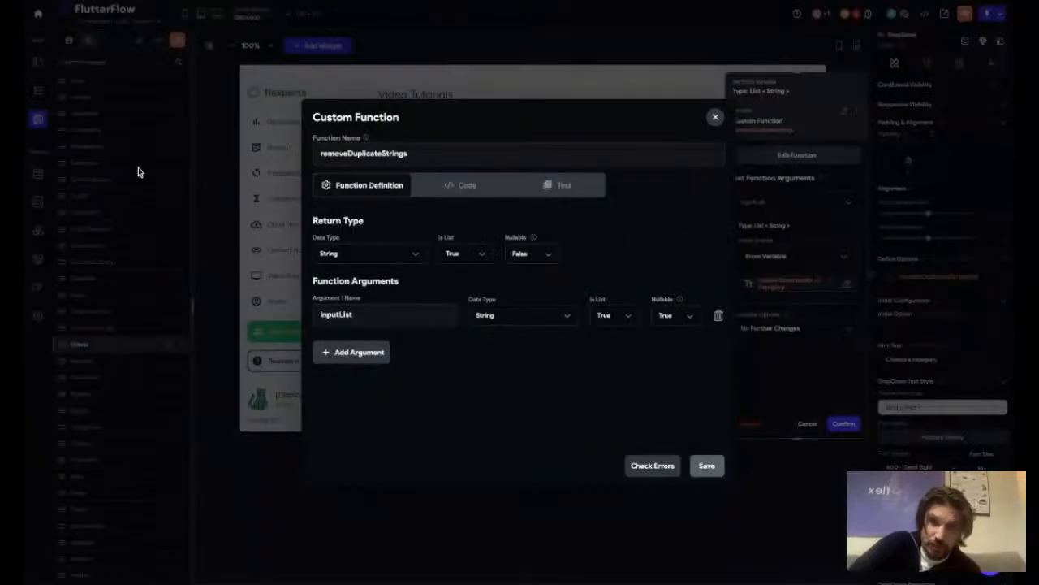
pyautogui.click(457, 185)
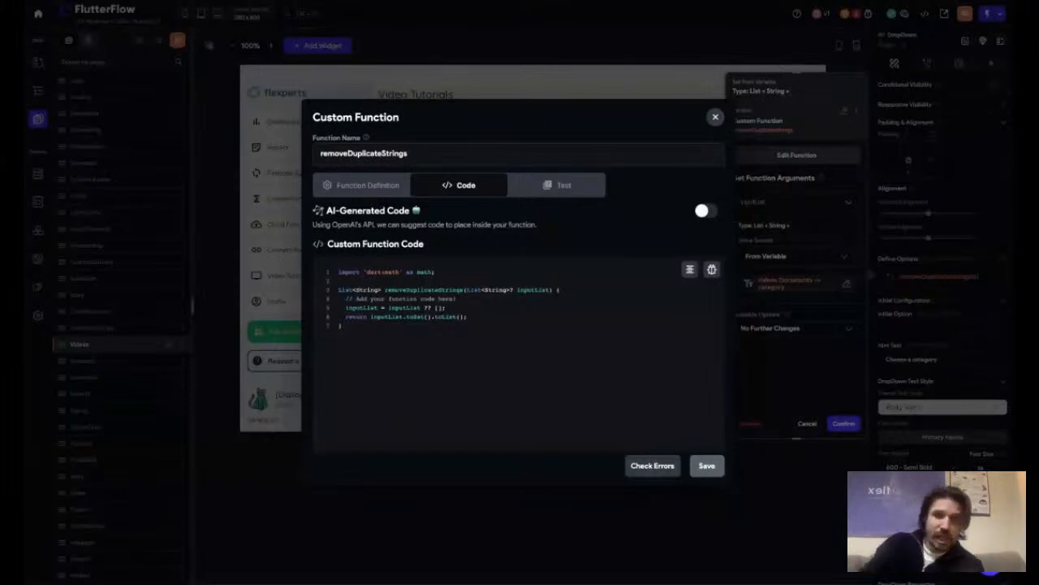
# - Run Test #1 of the removeDuplicateStrings function on the items flexperts, flutterflow and flexperts, and close the function editor
pyautogui.click(564, 197)
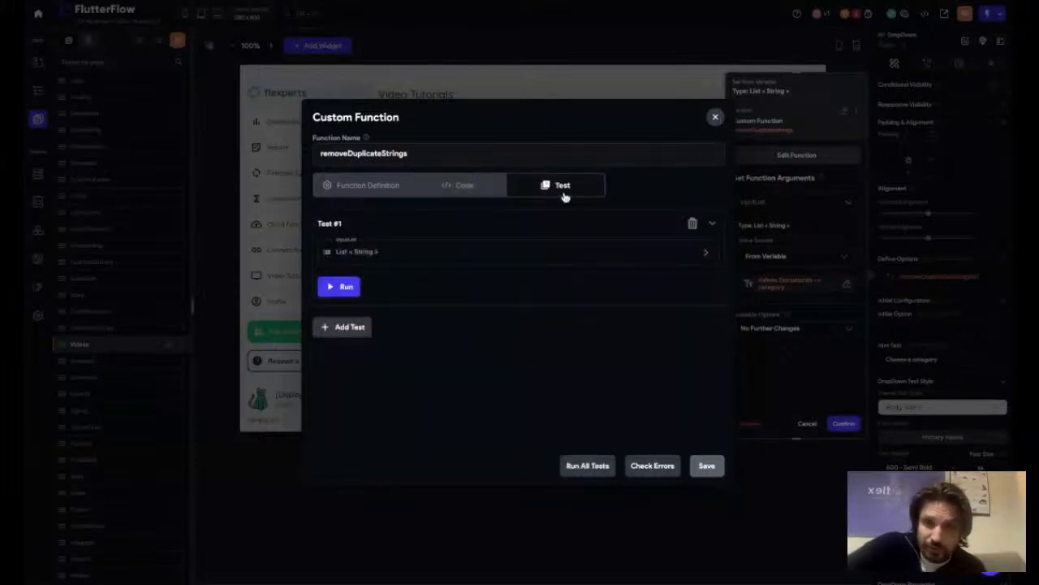
pyautogui.click(343, 256)
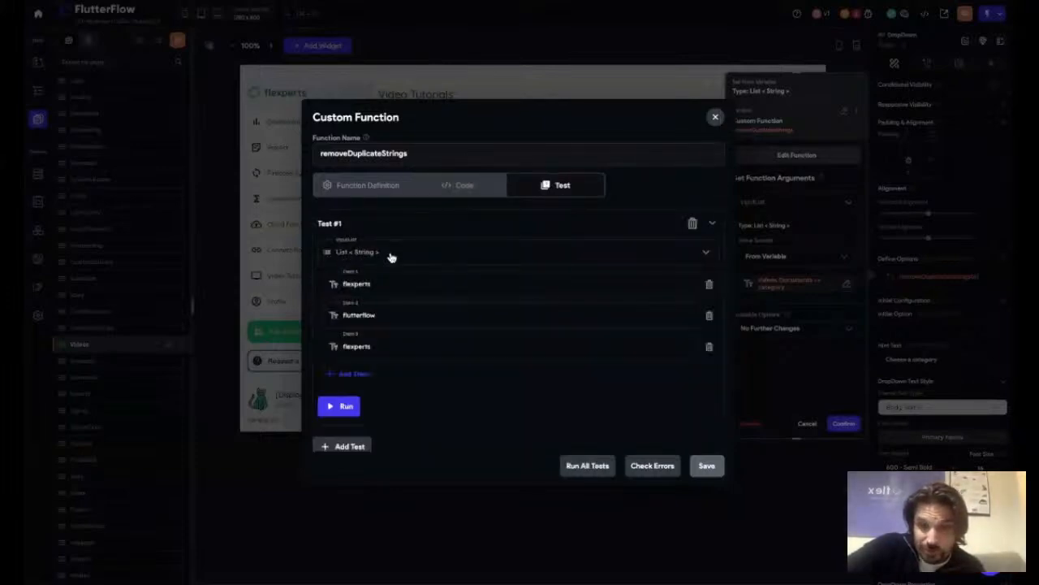
pyautogui.click(340, 405)
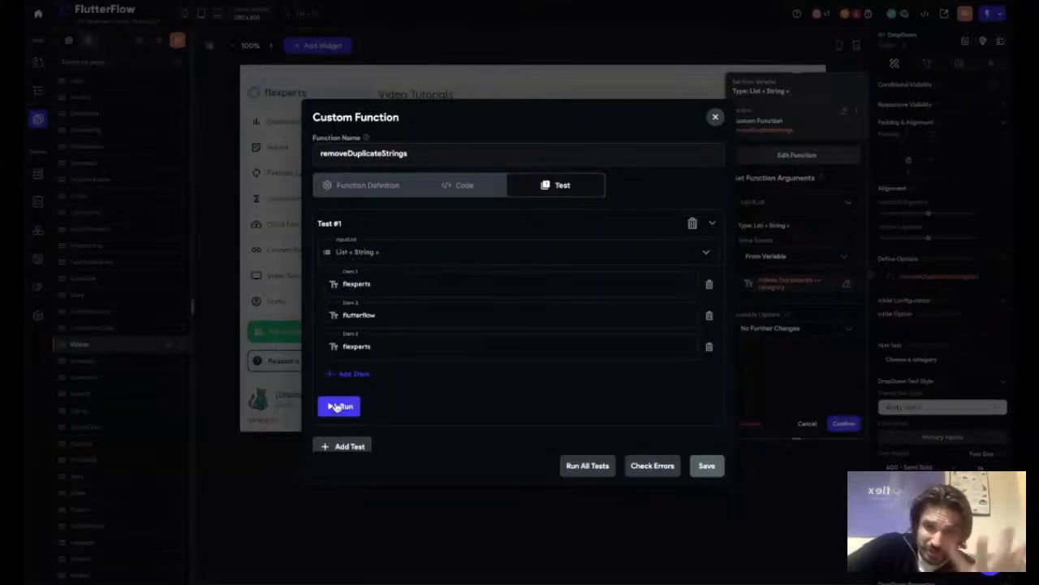
pyautogui.click(337, 407)
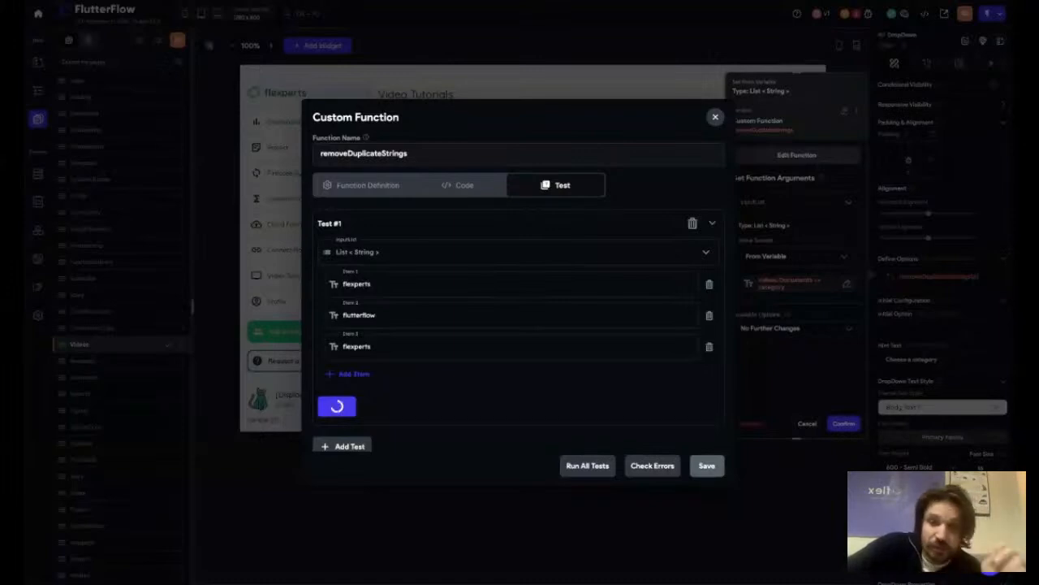
pyautogui.scroll(-1, 615, 404)
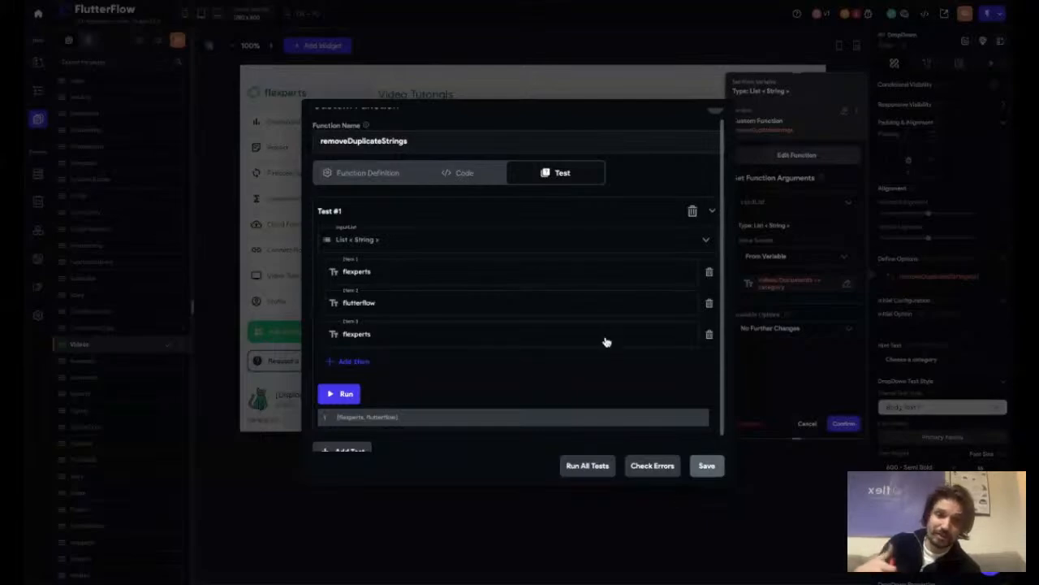
pyautogui.scroll(1, 606, 308)
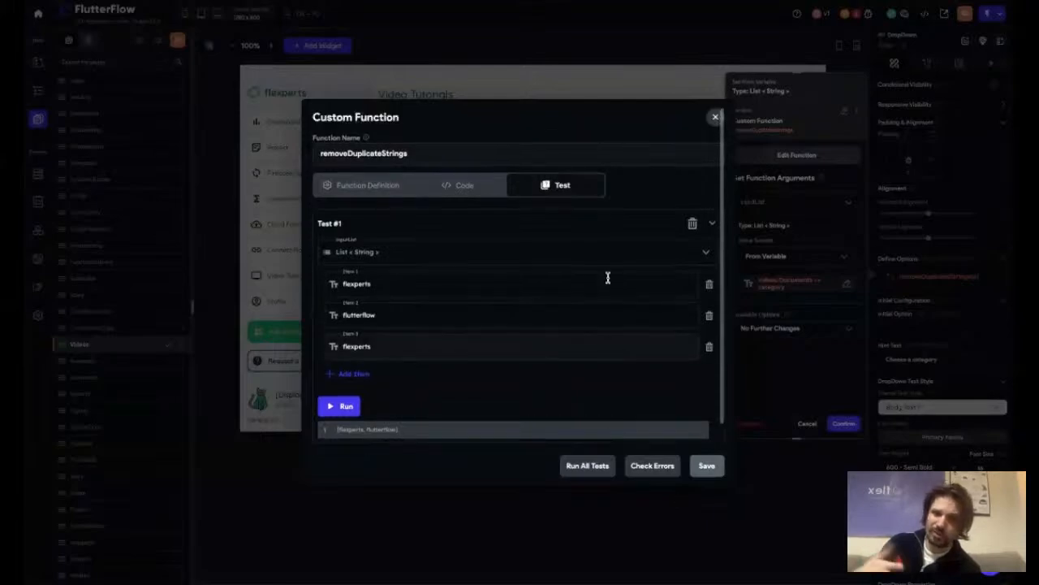
pyautogui.click(714, 120)
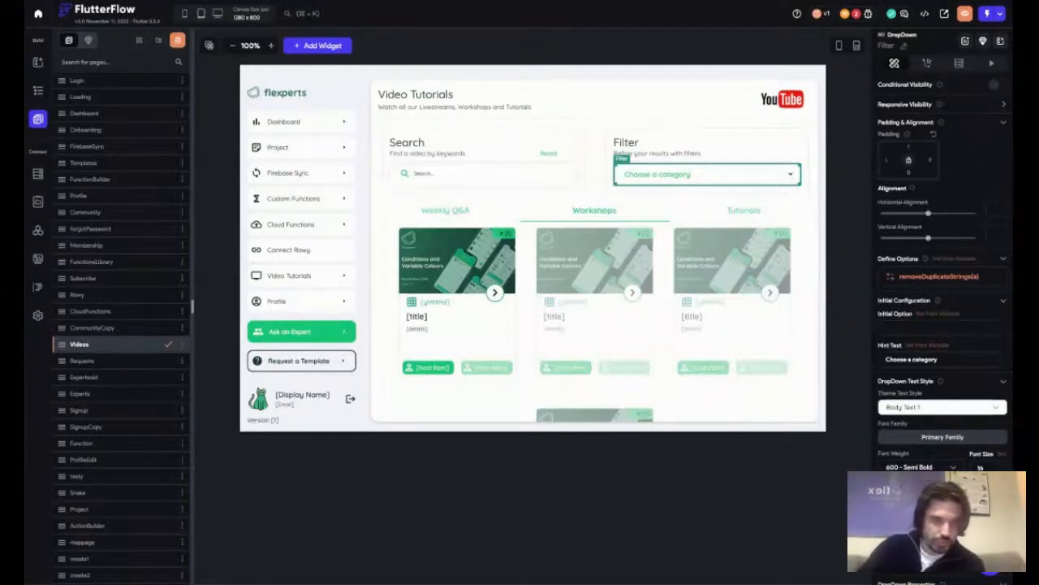
# - Reselect the videos Documents list with the Map List Items option as the inputList argument in the Filter dropdown's options
pyautogui.click(942, 277)
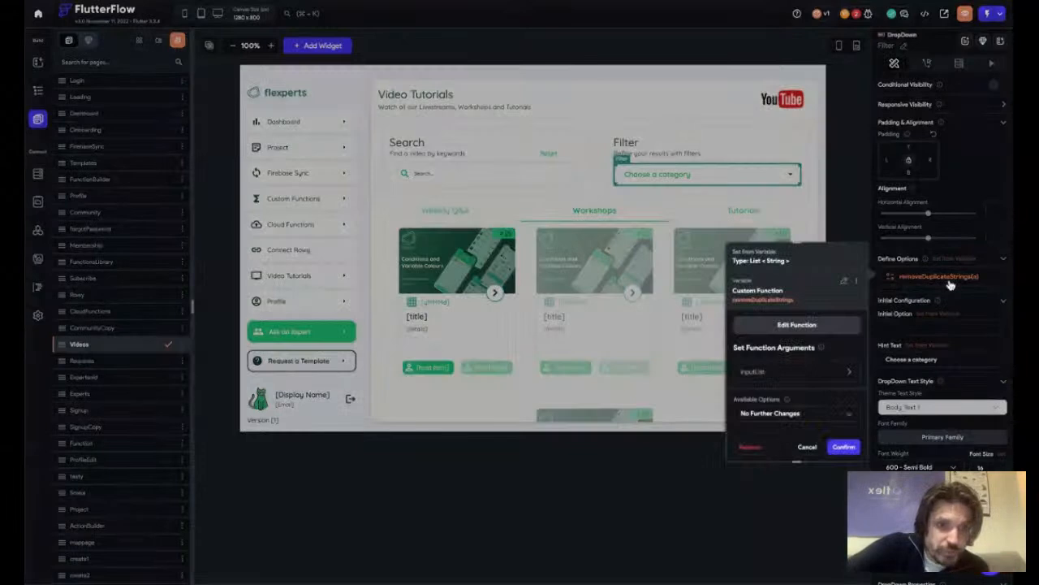
pyautogui.click(847, 376)
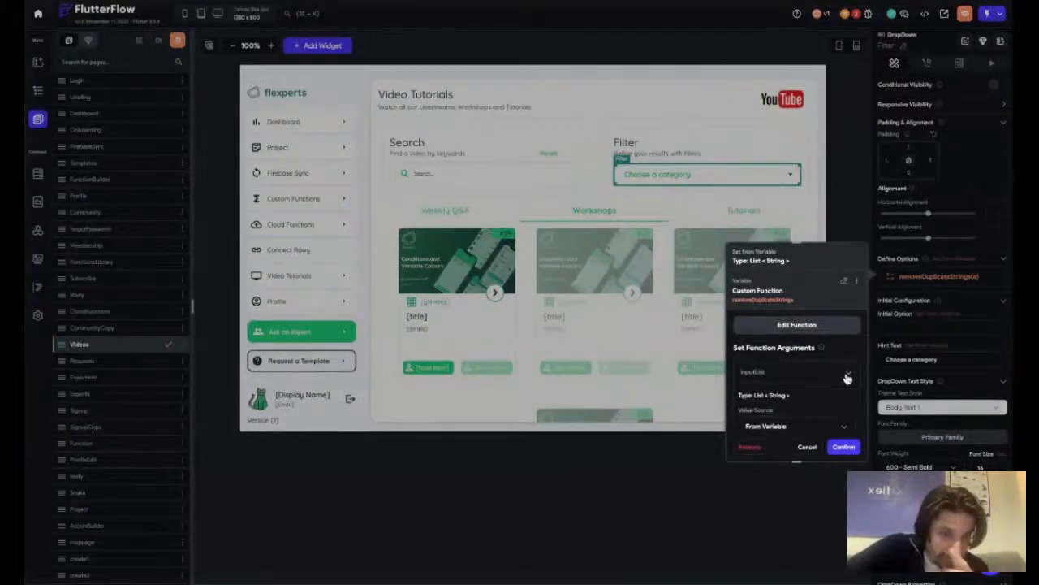
pyautogui.scroll(-2, 813, 377)
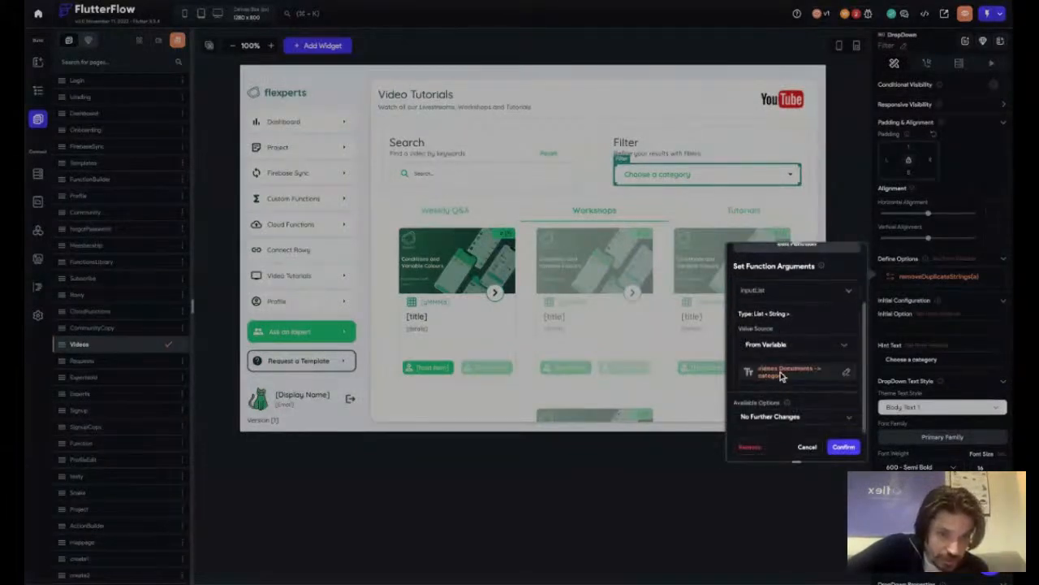
pyautogui.click(782, 372)
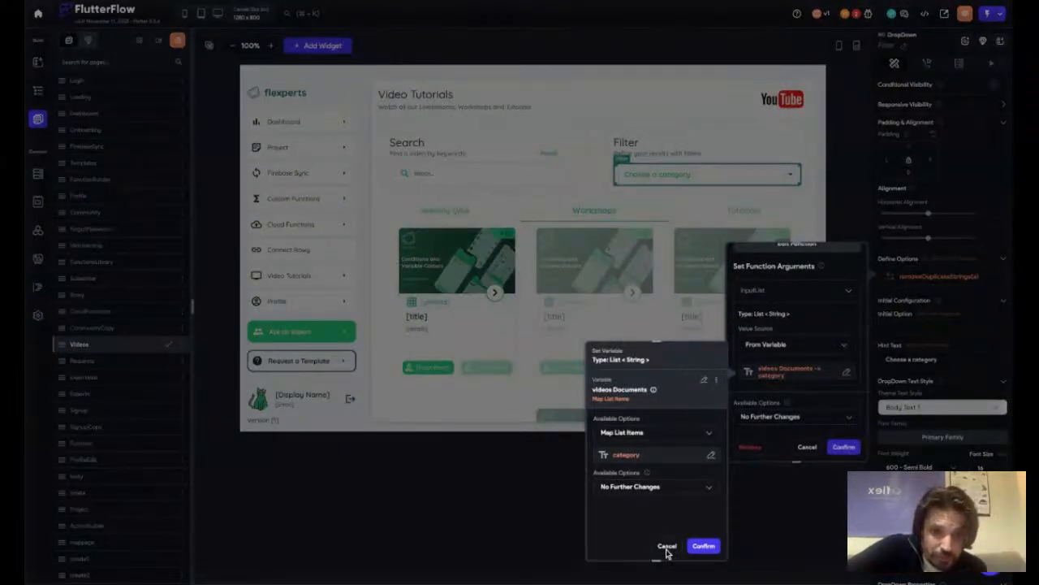
pyautogui.click(705, 381)
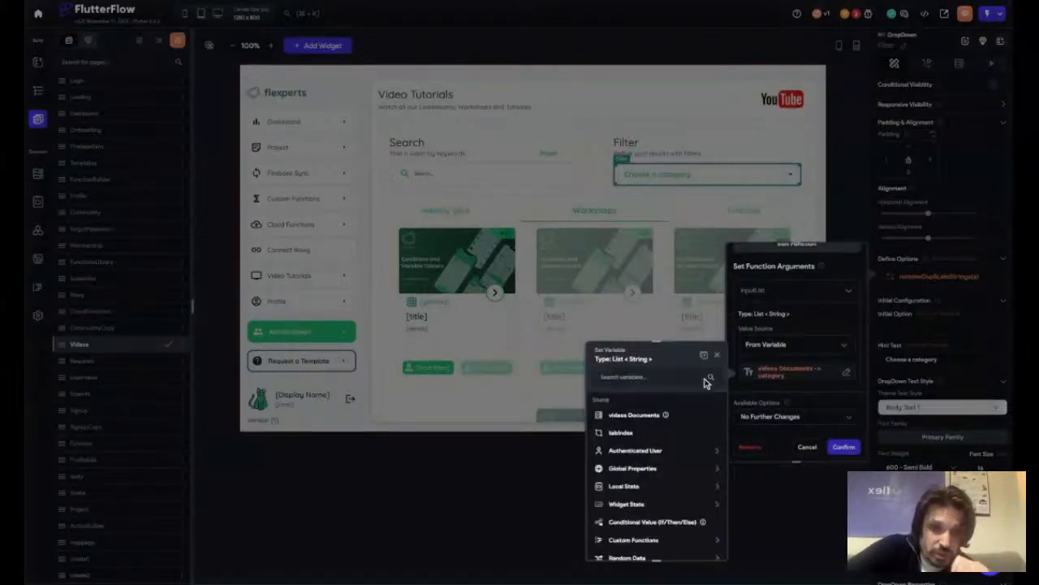
pyautogui.click(636, 416)
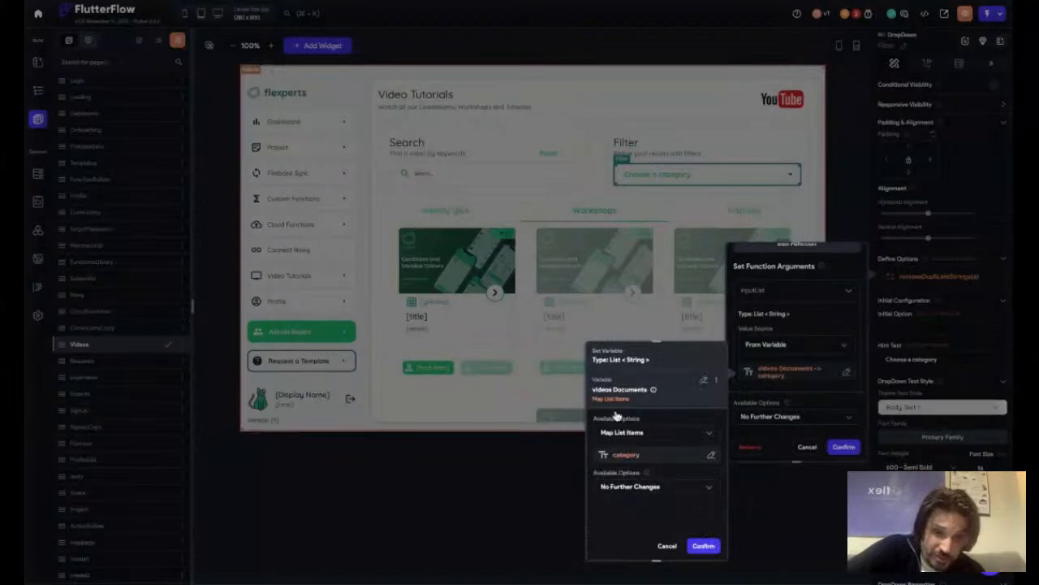
pyautogui.click(656, 433)
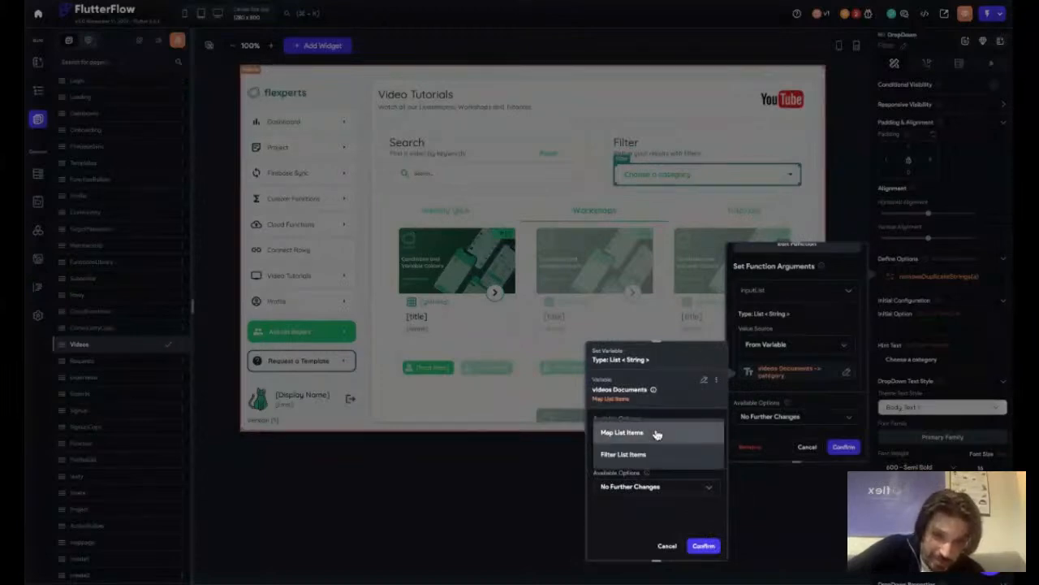
pyautogui.click(630, 441)
pyautogui.click(628, 441)
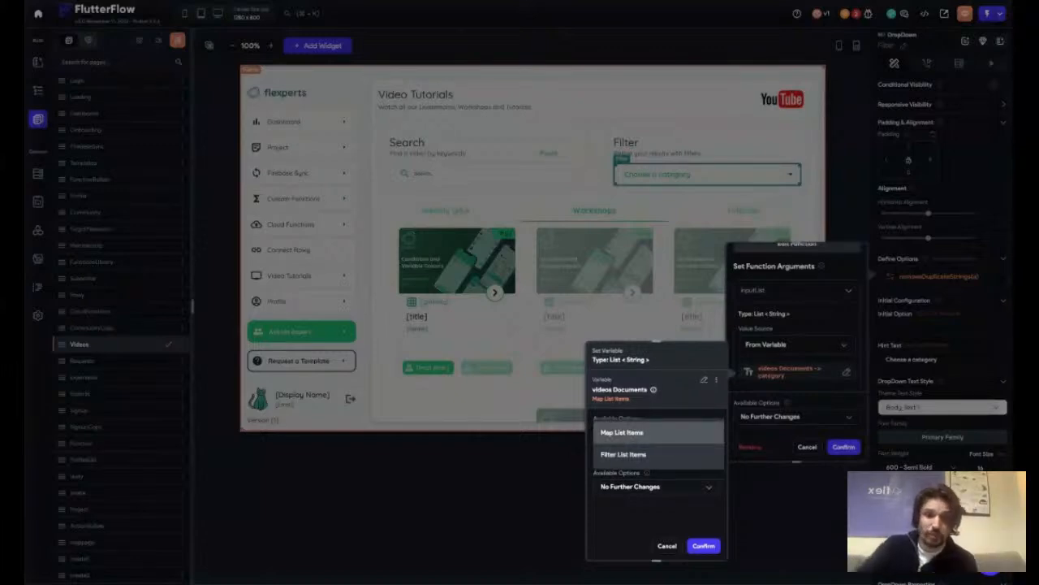
pyautogui.click(622, 434)
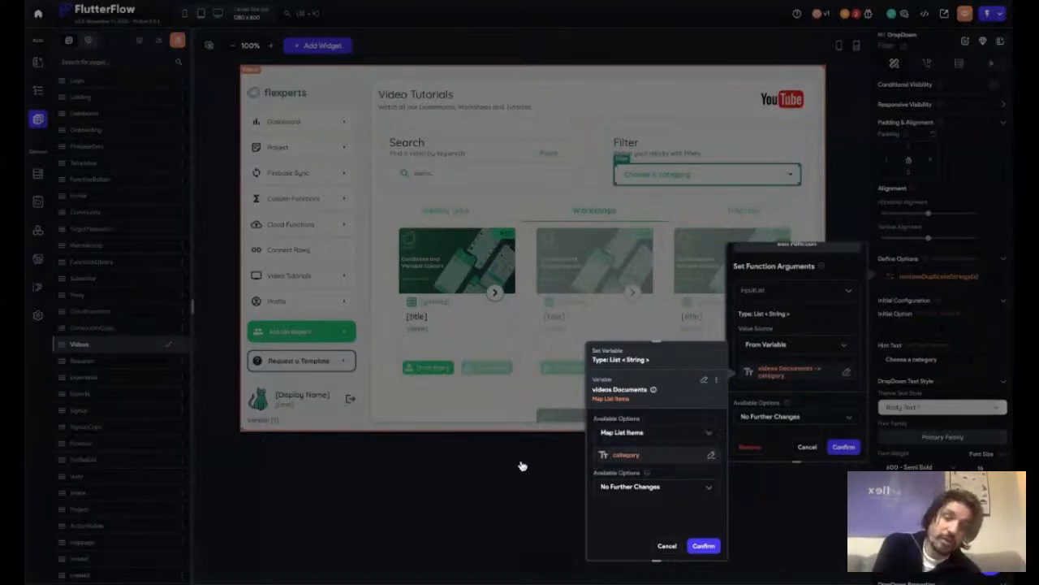
# - Map each video to its category property for the inputList argument and confirm the Filter dropdown's removeDuplicateStrings options
pyautogui.click(624, 458)
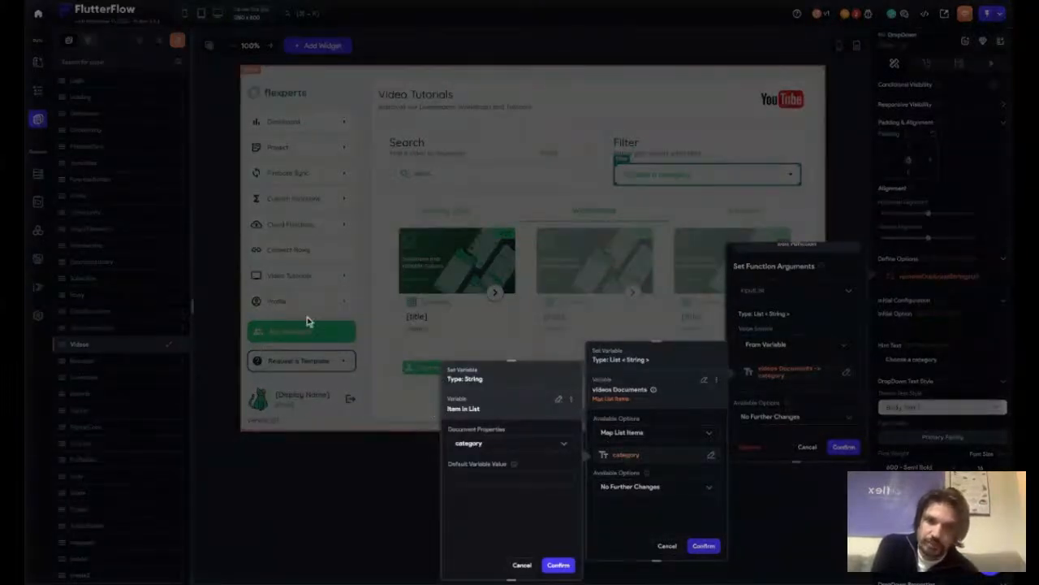
pyautogui.click(541, 395)
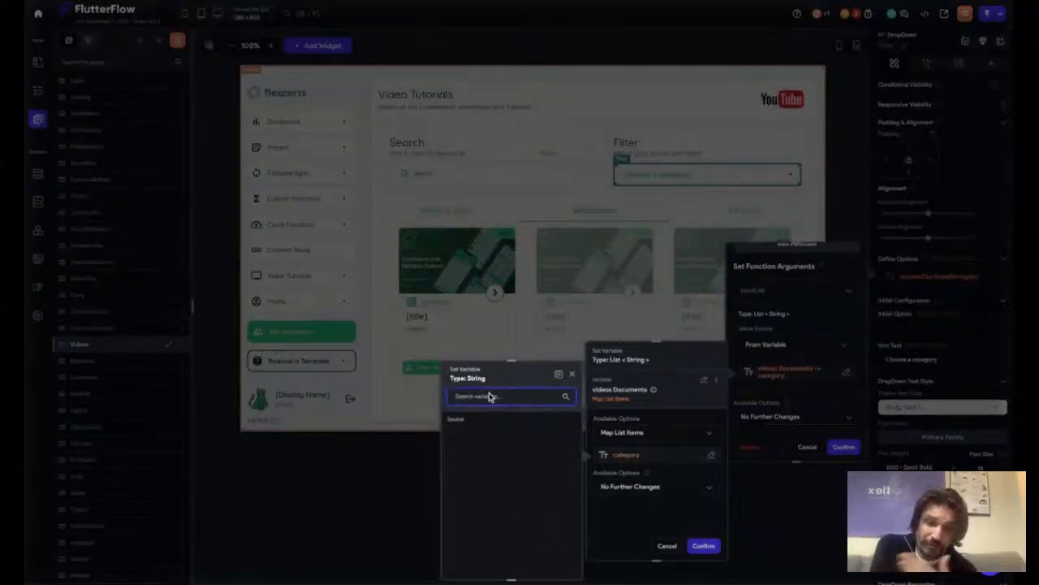
pyautogui.click(571, 374)
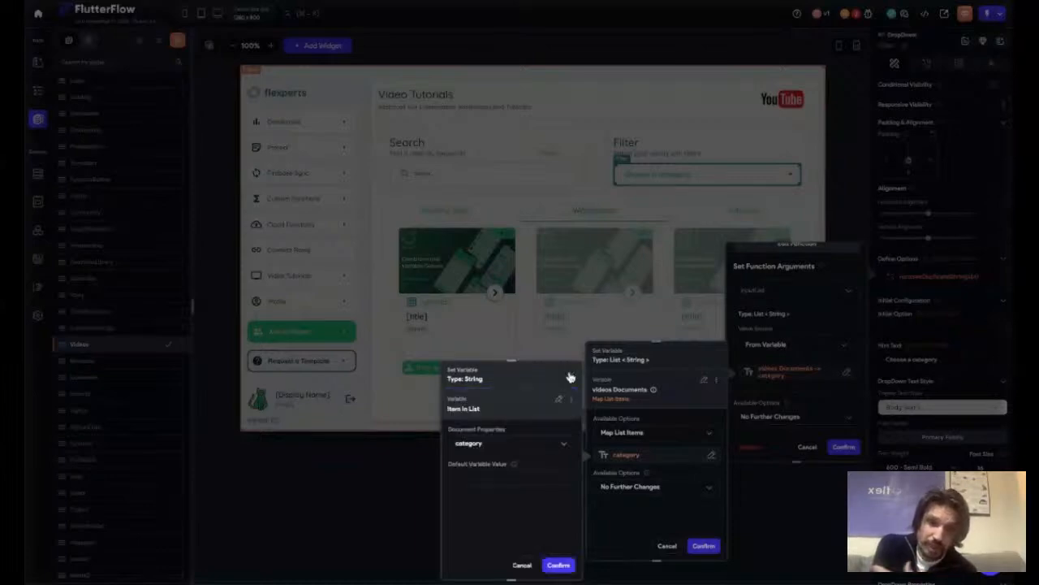
pyautogui.click(474, 448)
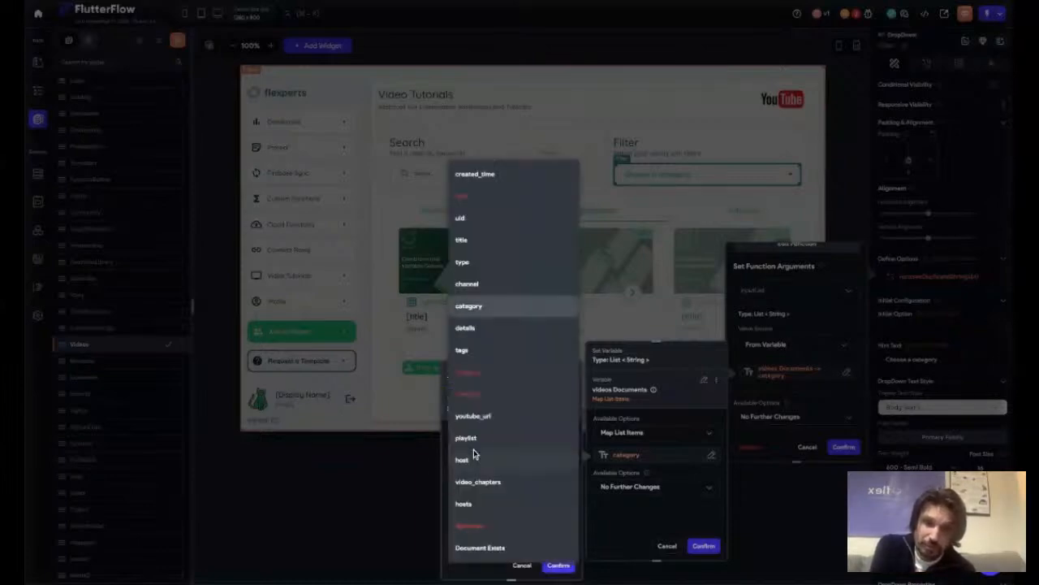
pyautogui.click(476, 306)
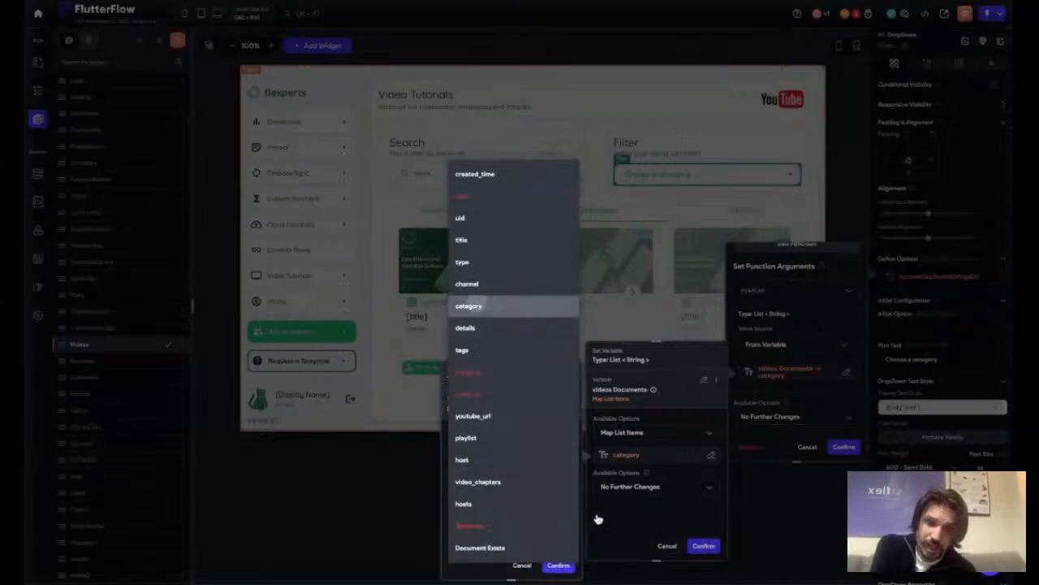
pyautogui.click(559, 569)
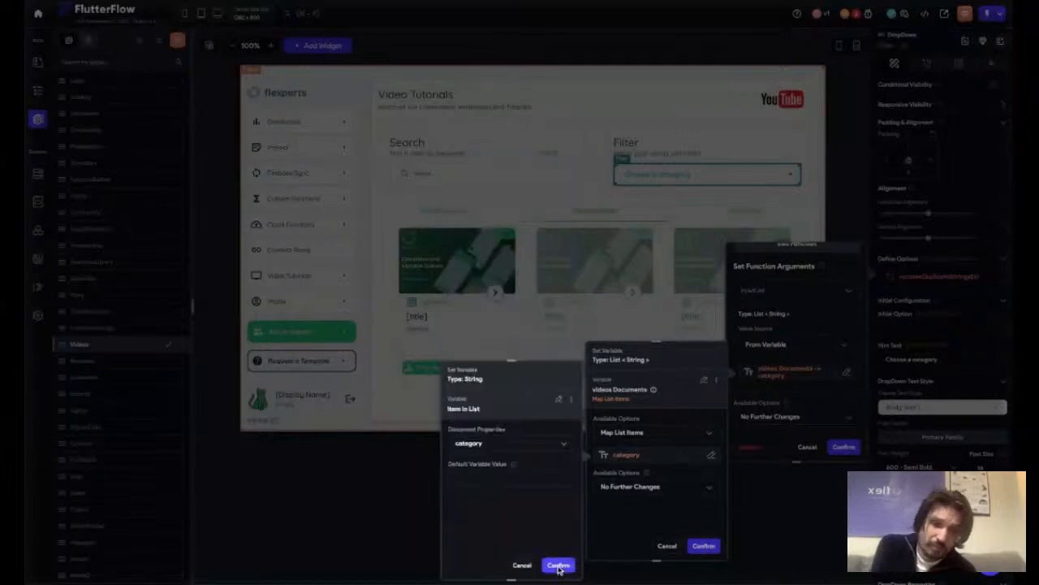
pyautogui.click(704, 547)
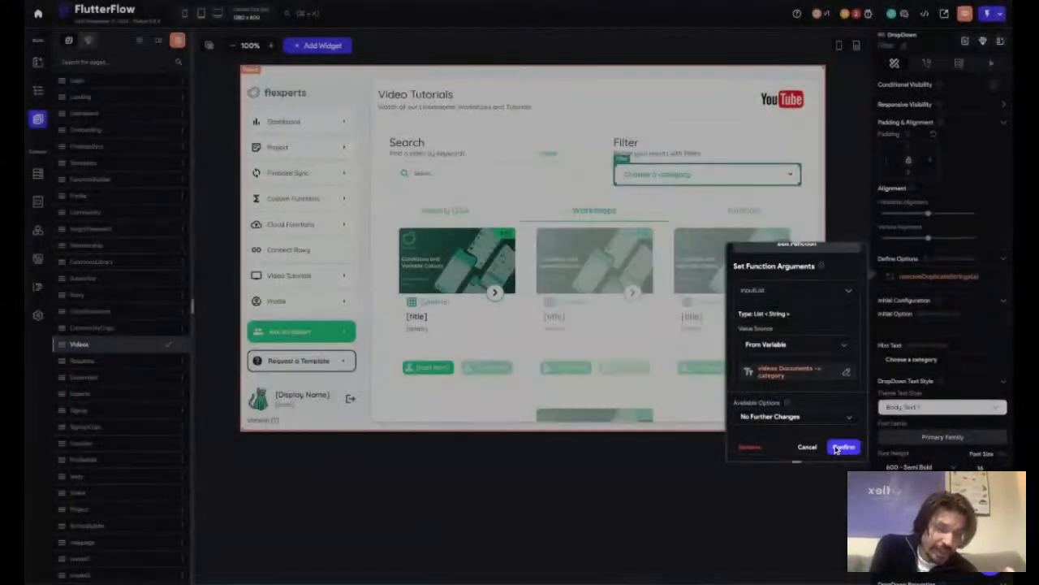
pyautogui.click(843, 447)
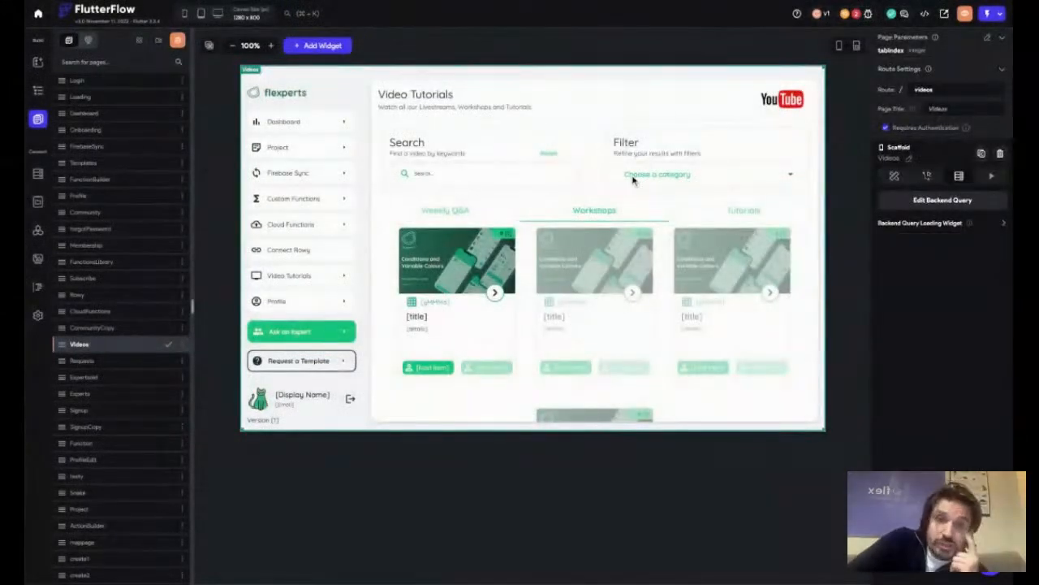
# - Copy the Workshops VideoTab's filtered videos variable and remove it from the videos component property
pyautogui.click(636, 177)
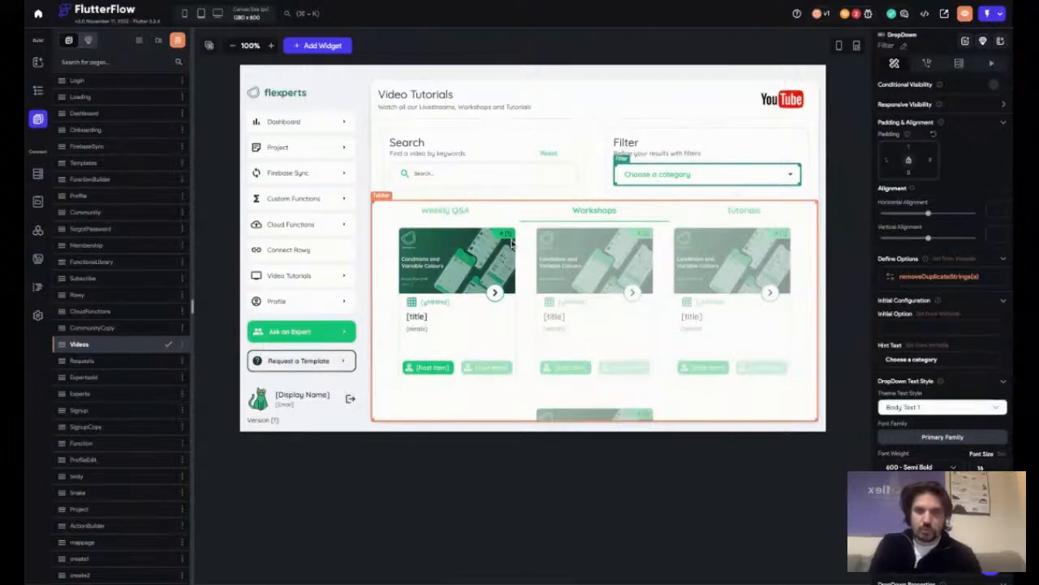
pyautogui.click(516, 268)
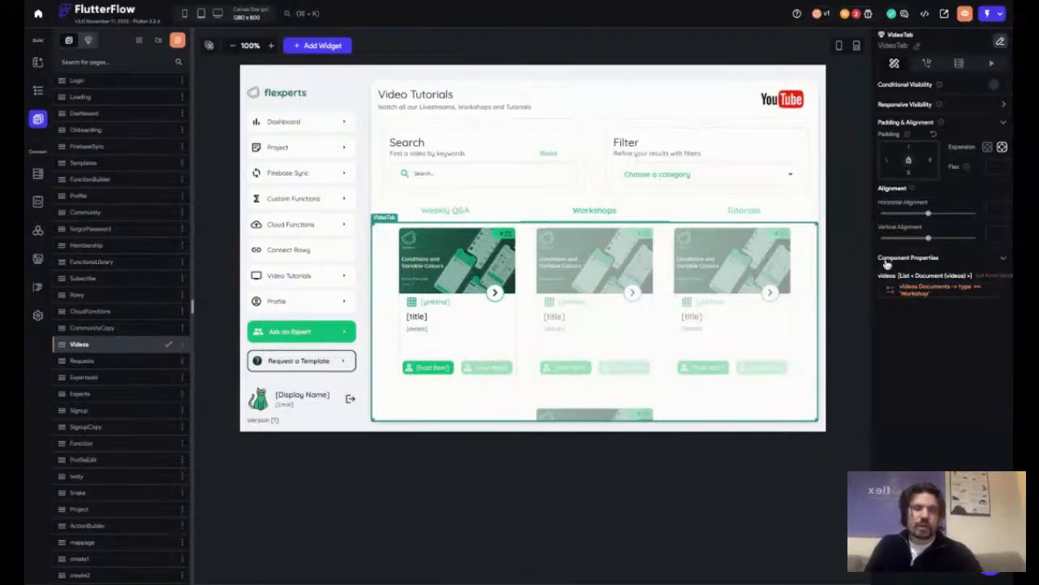
pyautogui.click(909, 294)
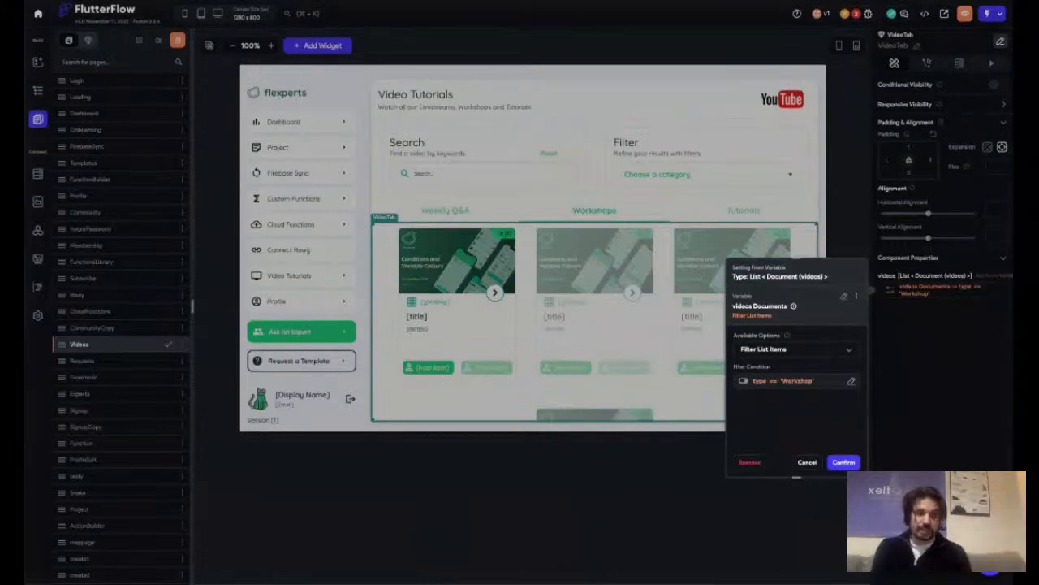
pyautogui.click(857, 298)
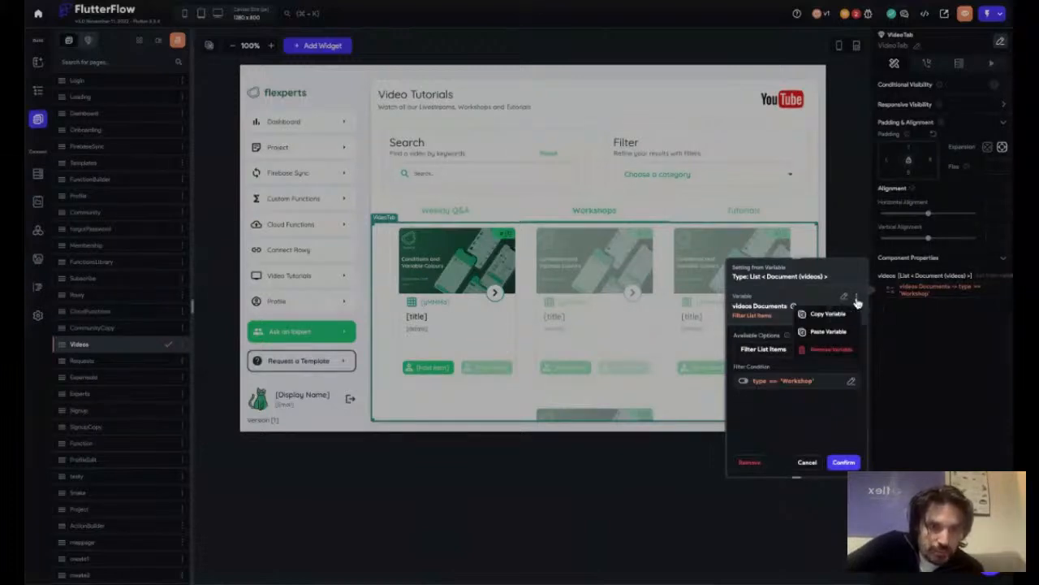
pyautogui.click(820, 316)
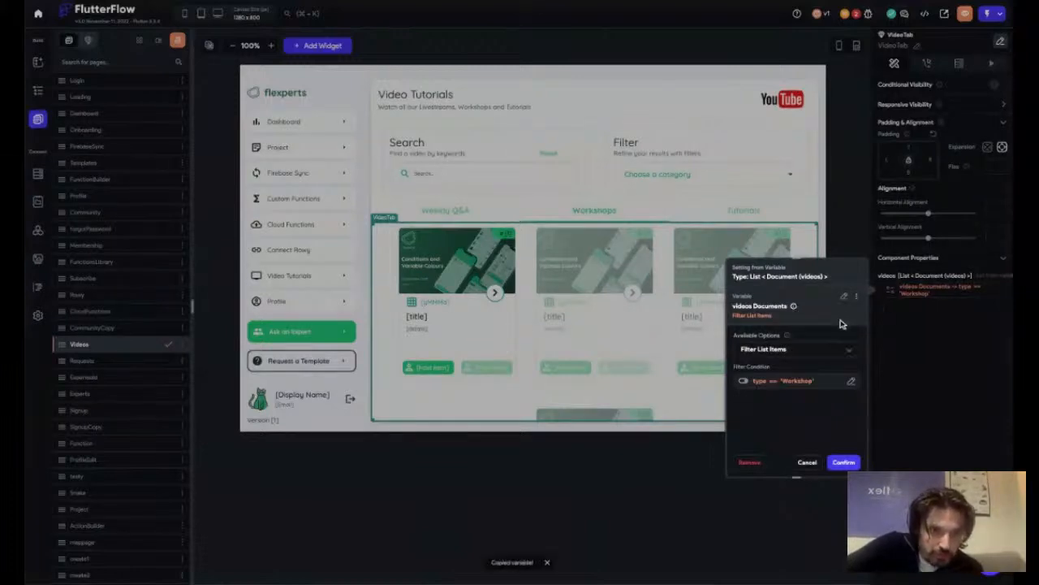
pyautogui.click(748, 469)
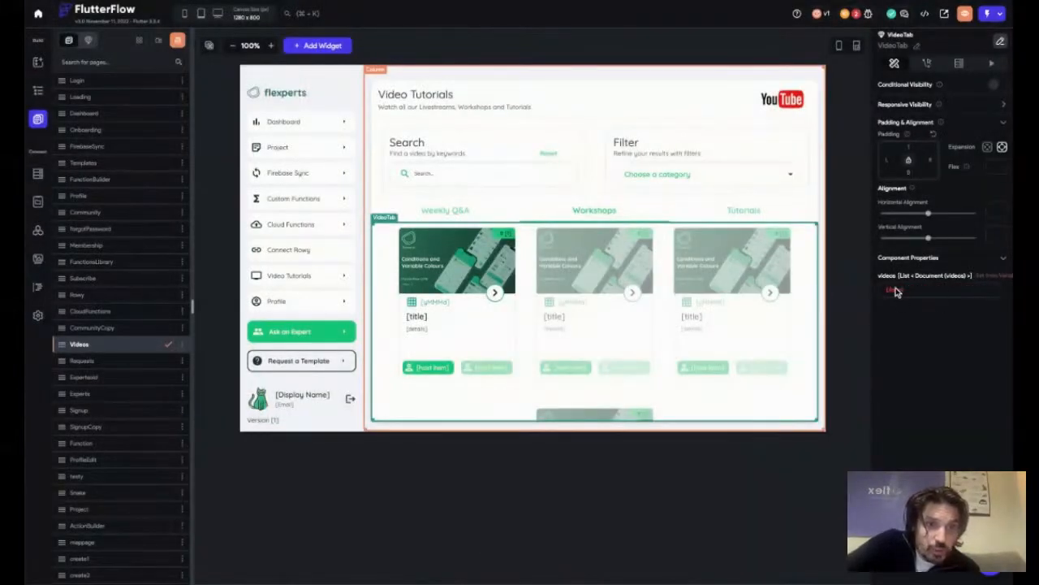
# - Set the VideoTab's videos property to a Conditional Value (If/Then/Else) and paste the copied Workshop-filtered list as its Else value
pyautogui.click(894, 290)
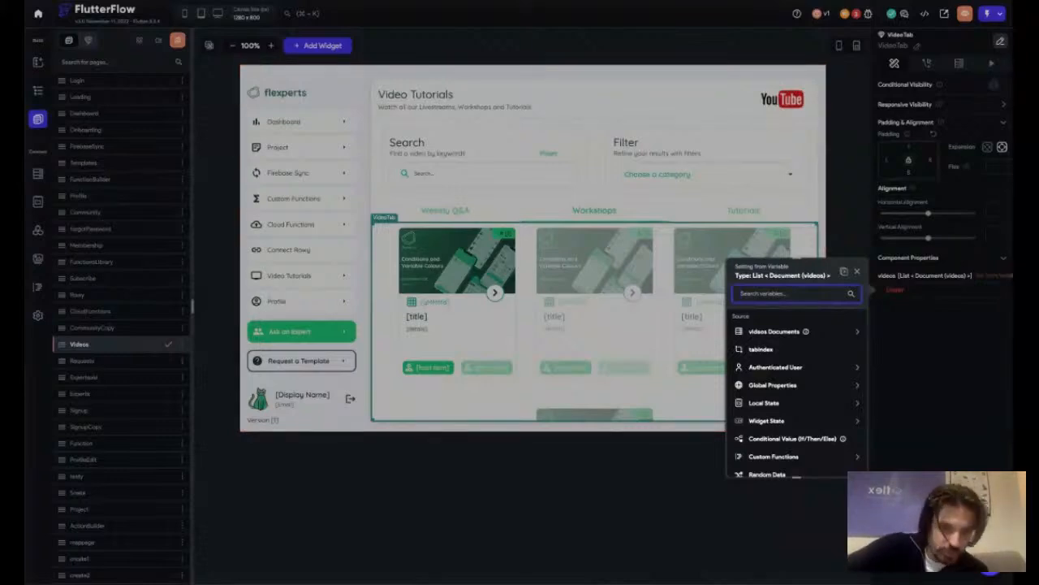
pyautogui.click(815, 440)
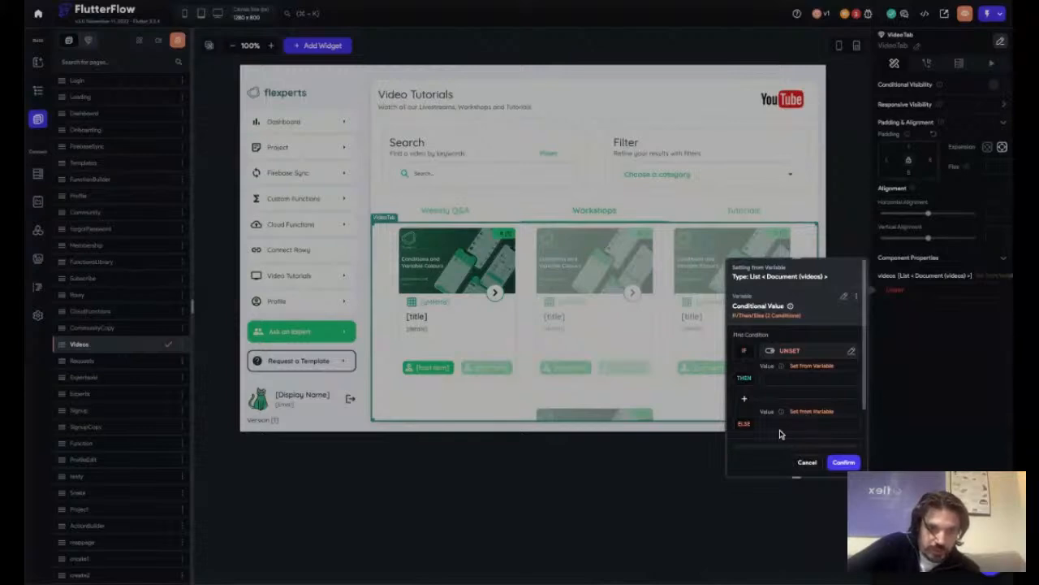
pyautogui.click(806, 412)
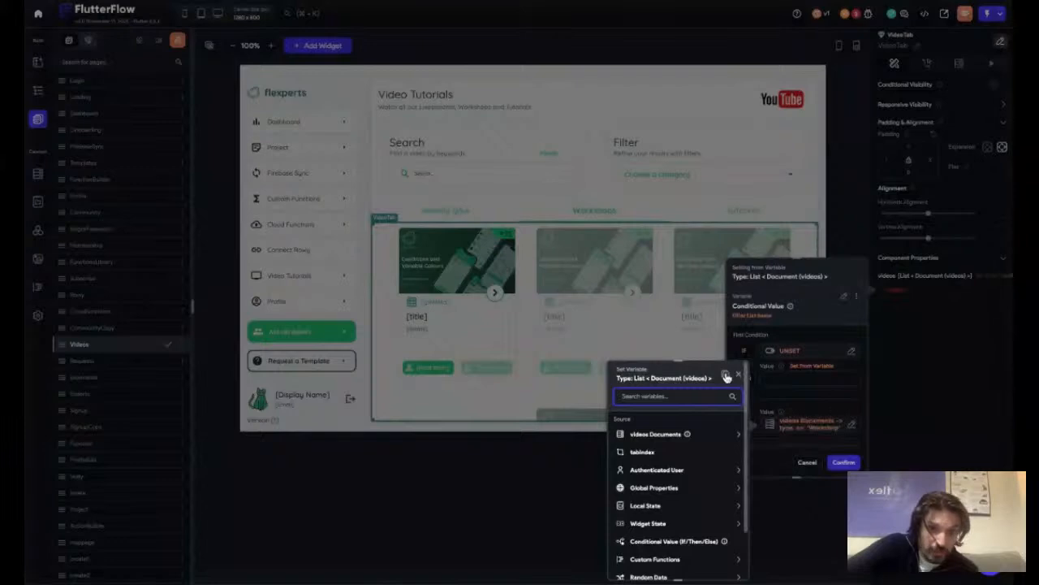
pyautogui.click(726, 376)
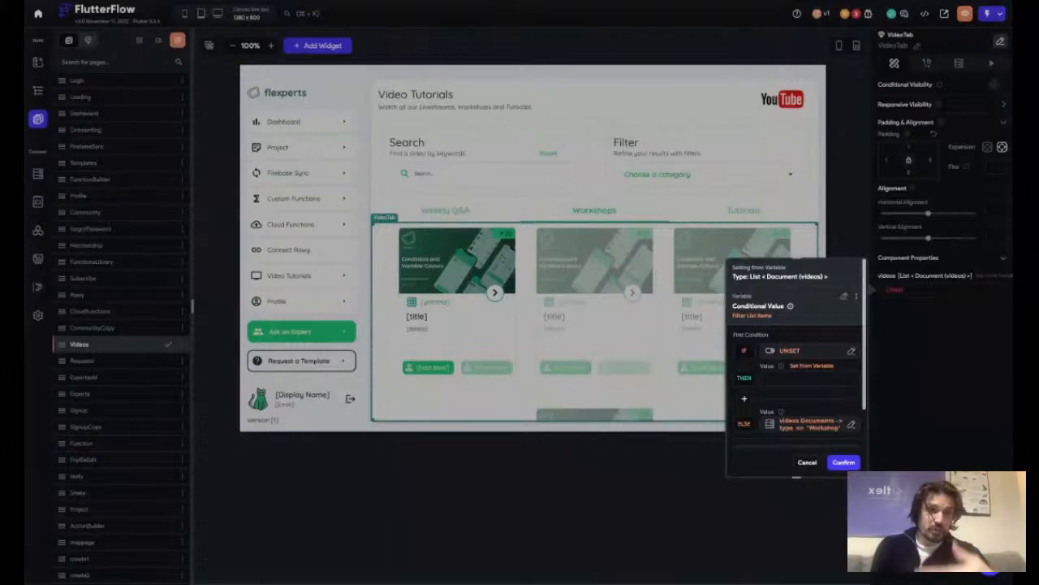
# - Define the If branch as a Single Condition with the Filter widget state as its first value
pyautogui.click(784, 355)
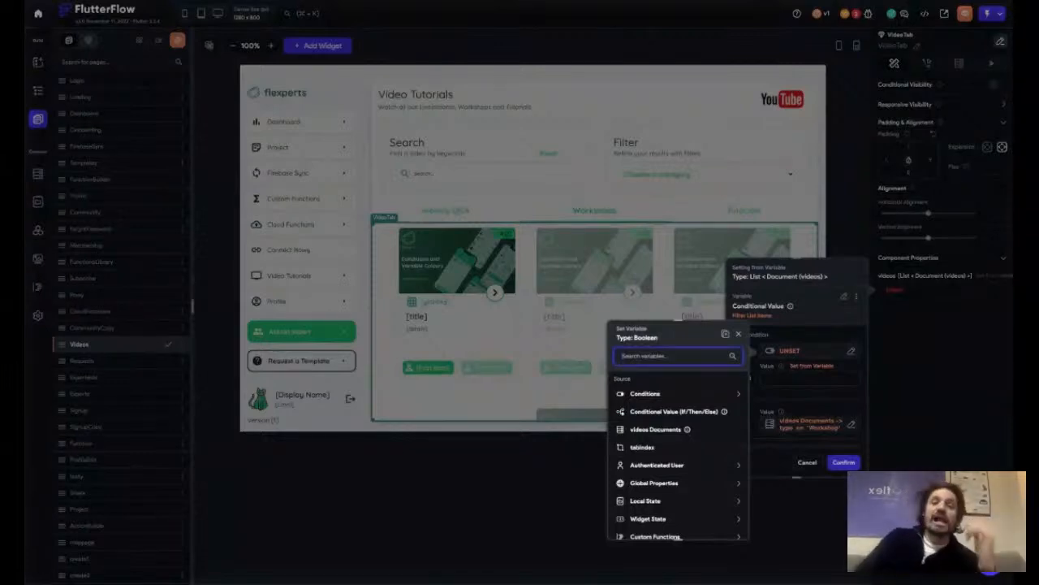
pyautogui.click(658, 395)
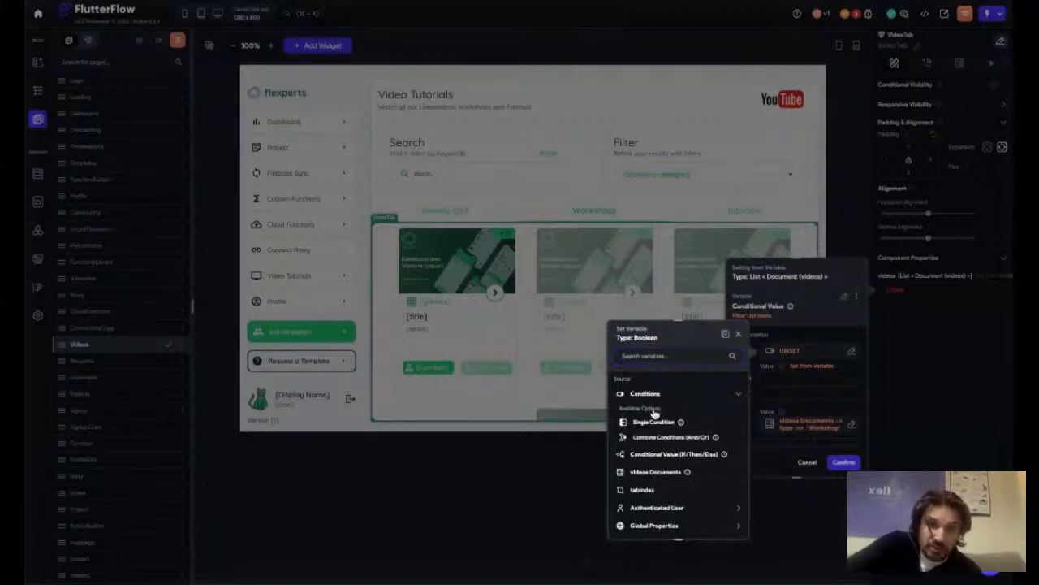
pyautogui.click(652, 422)
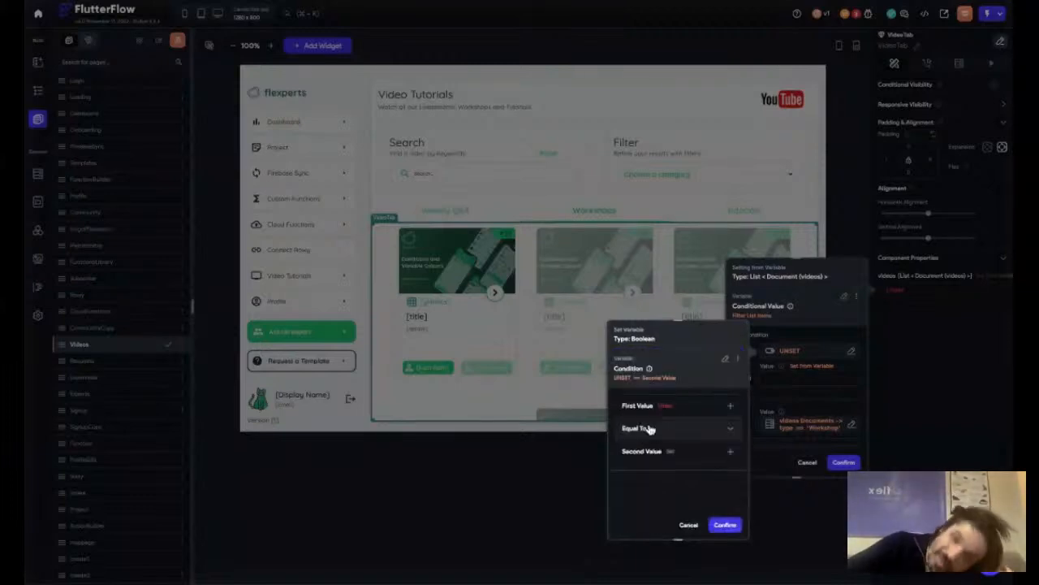
pyautogui.click(662, 407)
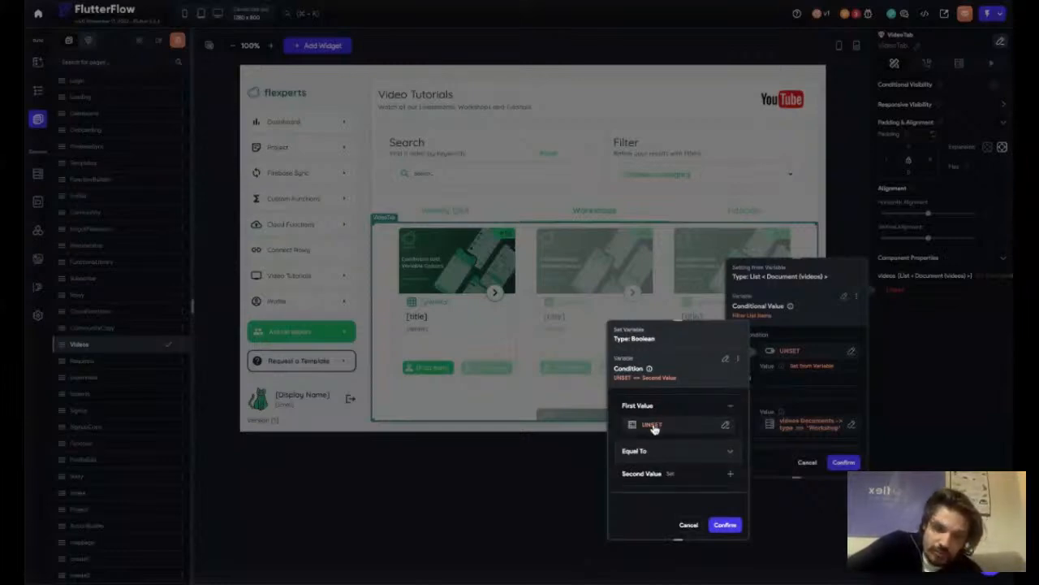
pyautogui.click(652, 425)
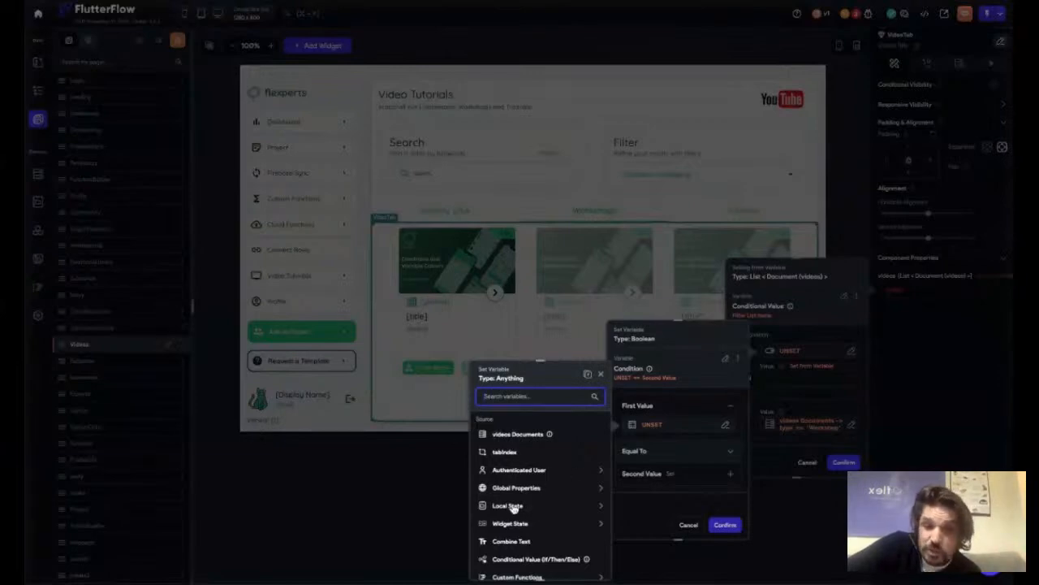
pyautogui.scroll(-1, 512, 507)
pyautogui.click(505, 494)
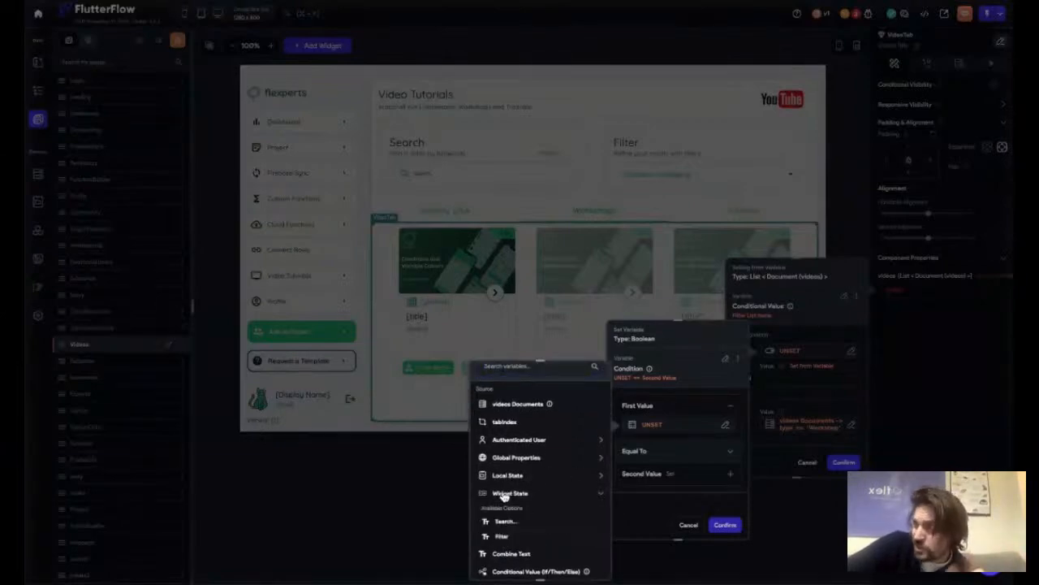
pyautogui.scroll(-3, 557, 507)
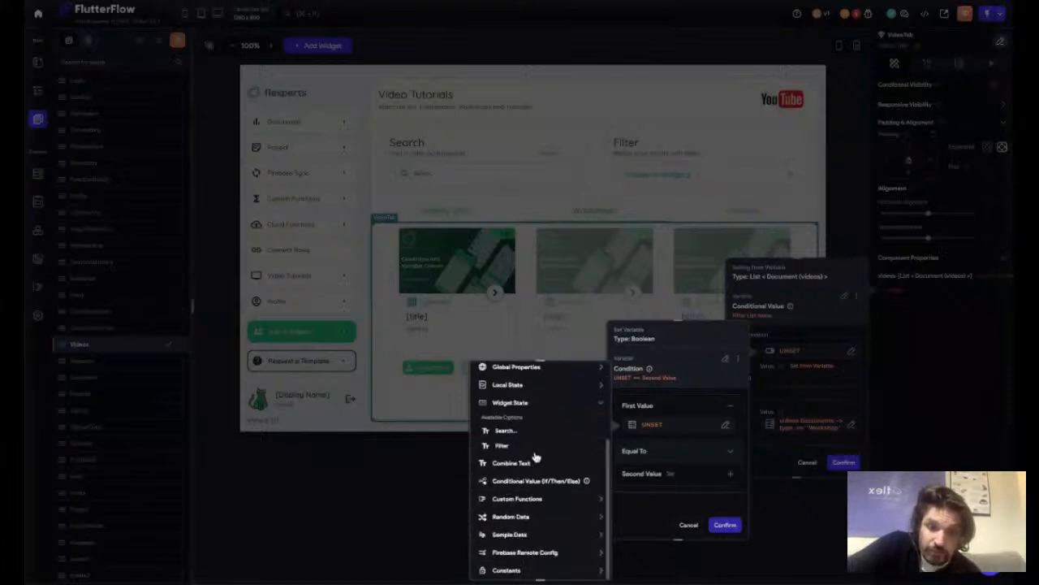
pyautogui.click(503, 447)
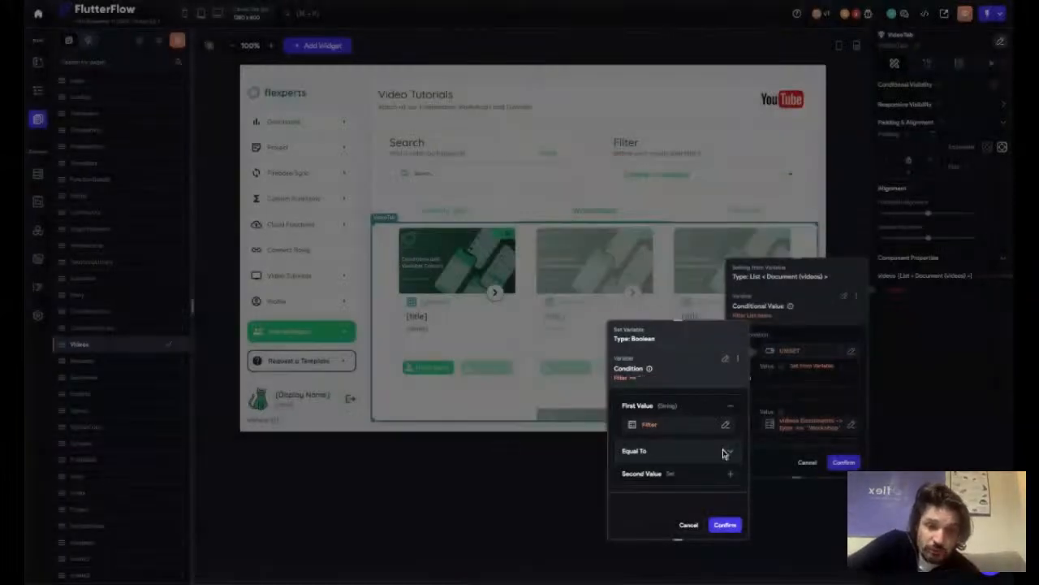
# - Set the Filter condition's operator to Is Set and Not Empty and confirm the condition
pyautogui.click(646, 450)
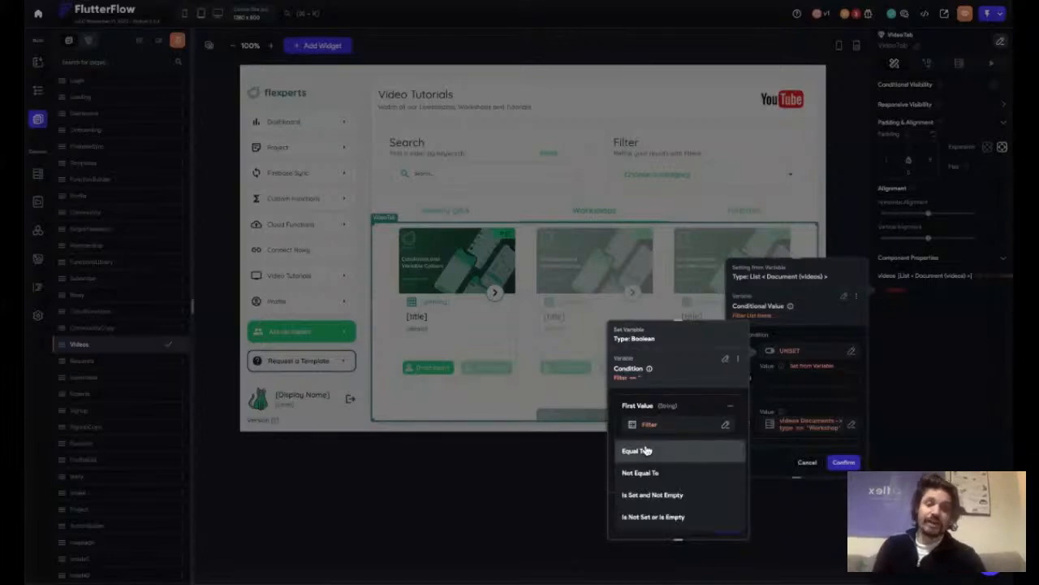
pyautogui.click(683, 499)
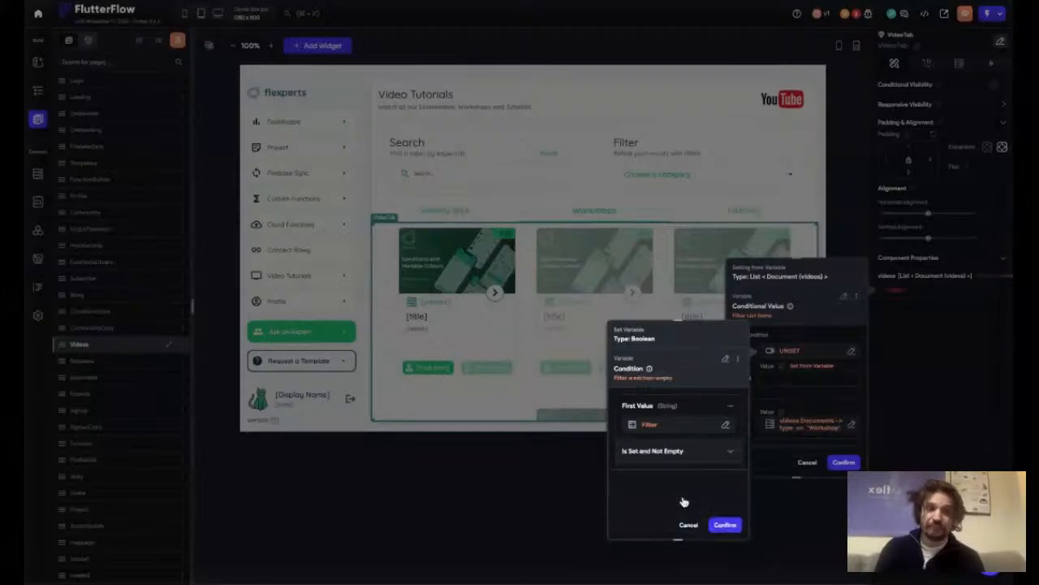
pyautogui.click(726, 526)
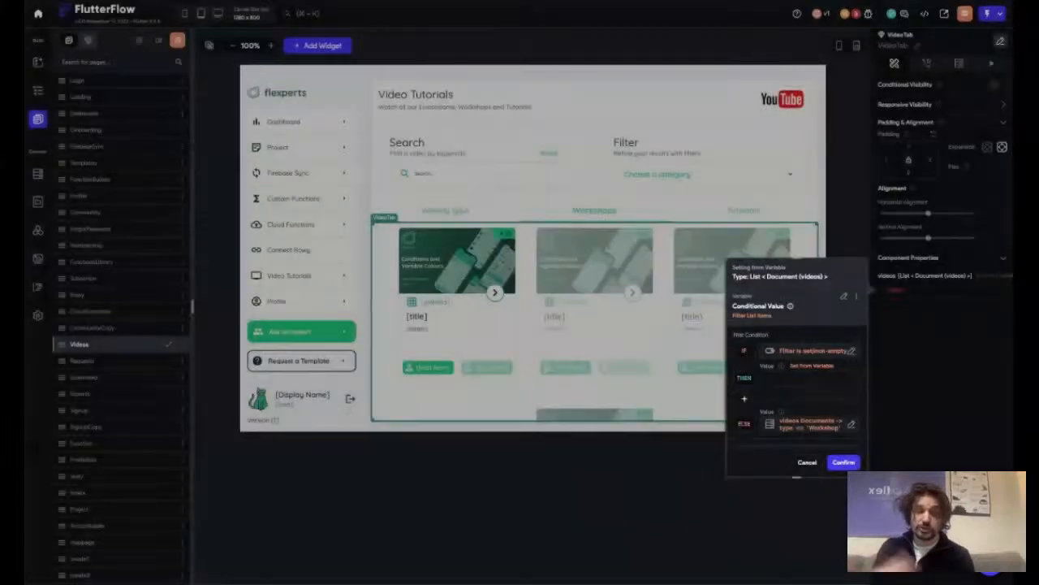
# - Copy the Else value's Workshop-filtered videos variable and paste it as the Then value
pyautogui.click(852, 426)
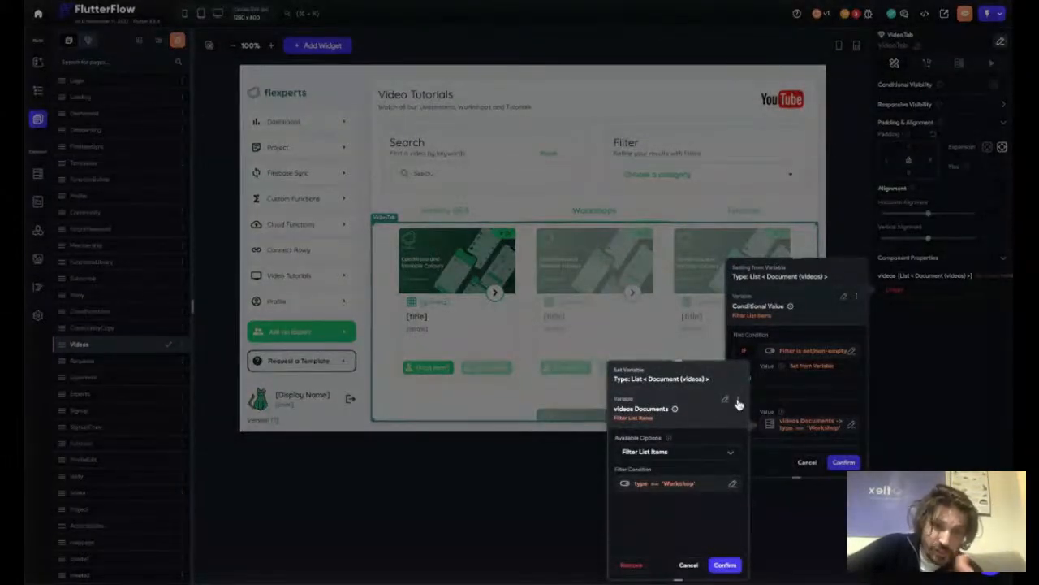
pyautogui.click(737, 399)
pyautogui.click(709, 417)
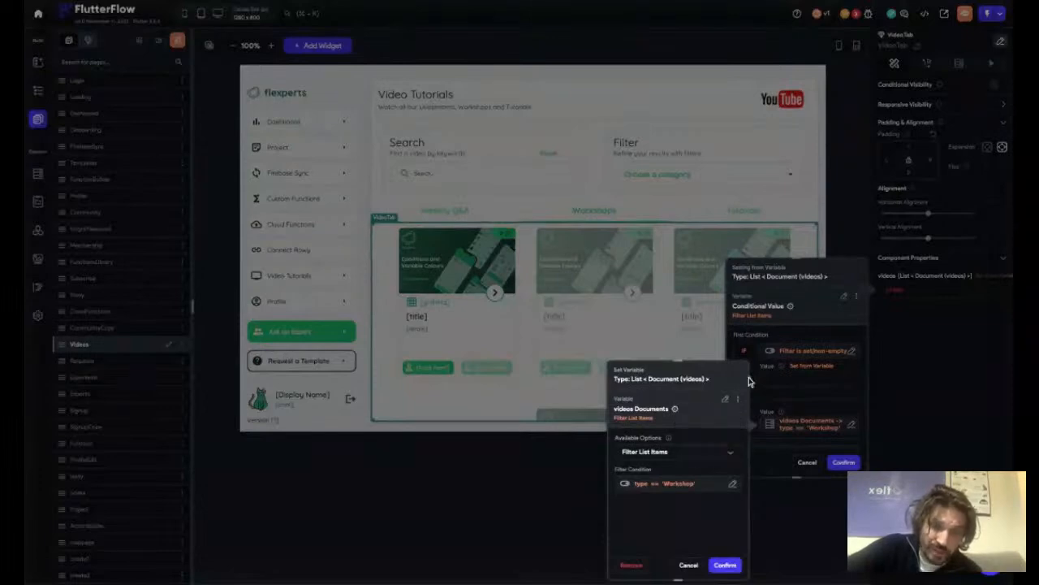
pyautogui.click(688, 566)
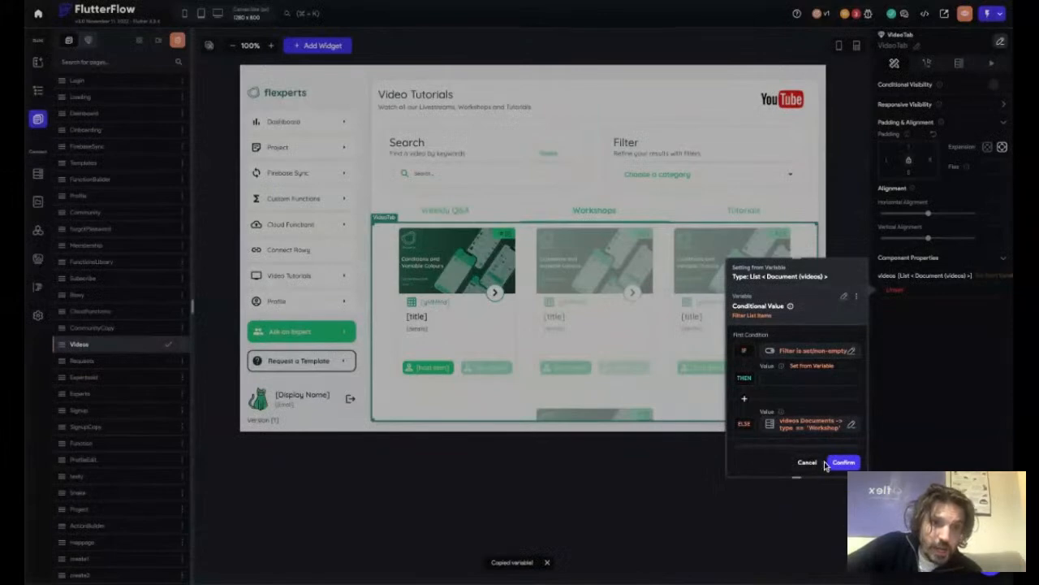
pyautogui.click(814, 369)
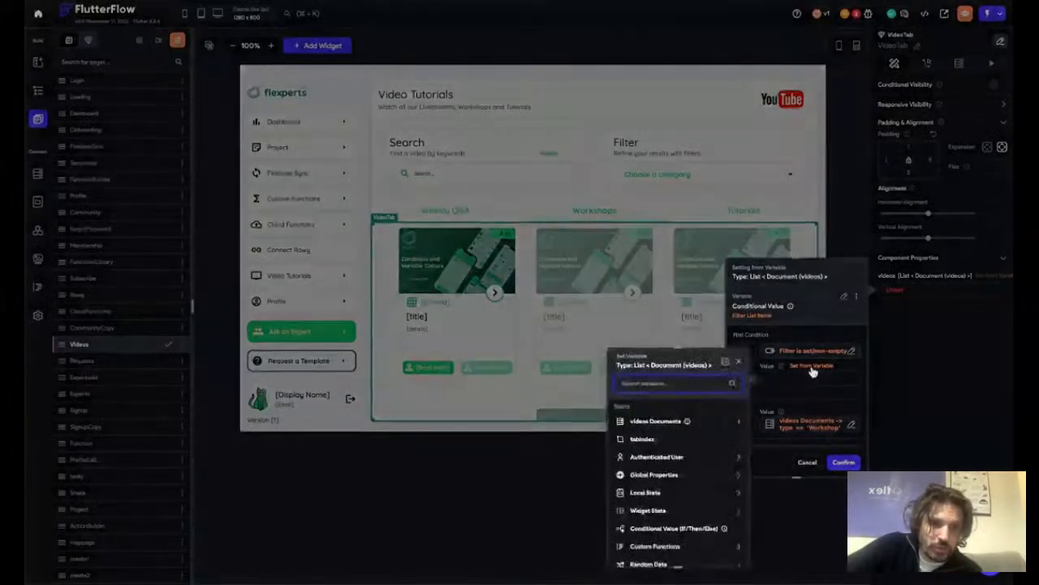
pyautogui.click(724, 362)
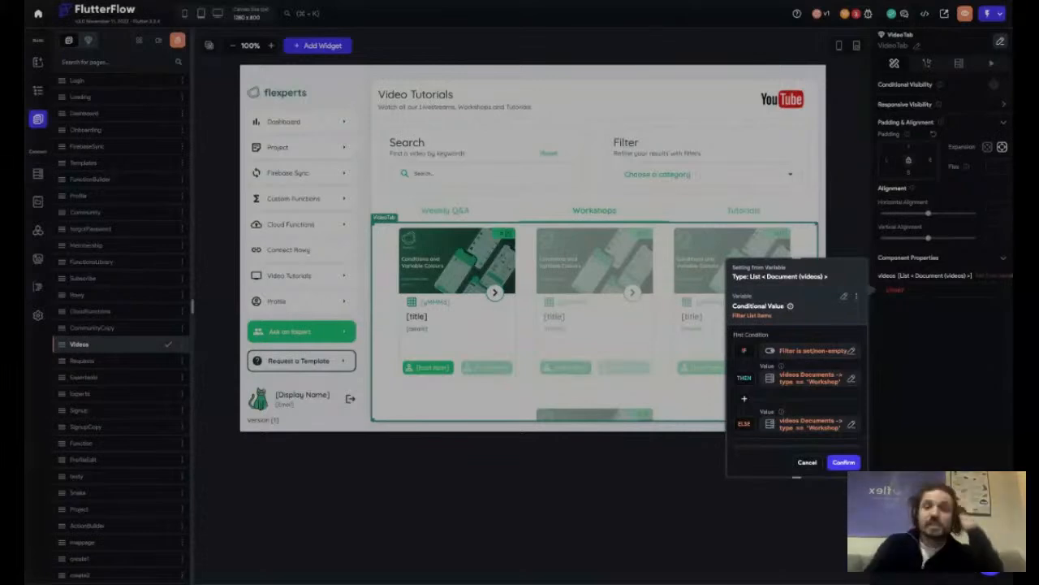
# - Open the filter condition inside the Then value's videos list and copy its type == 'Workshop' condition variable
pyautogui.click(851, 378)
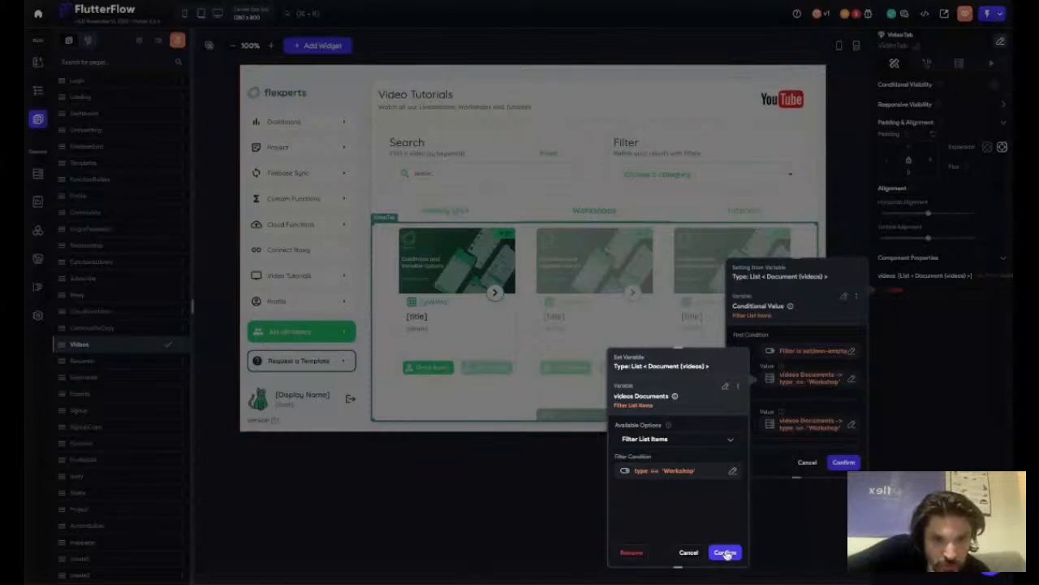
pyautogui.click(732, 471)
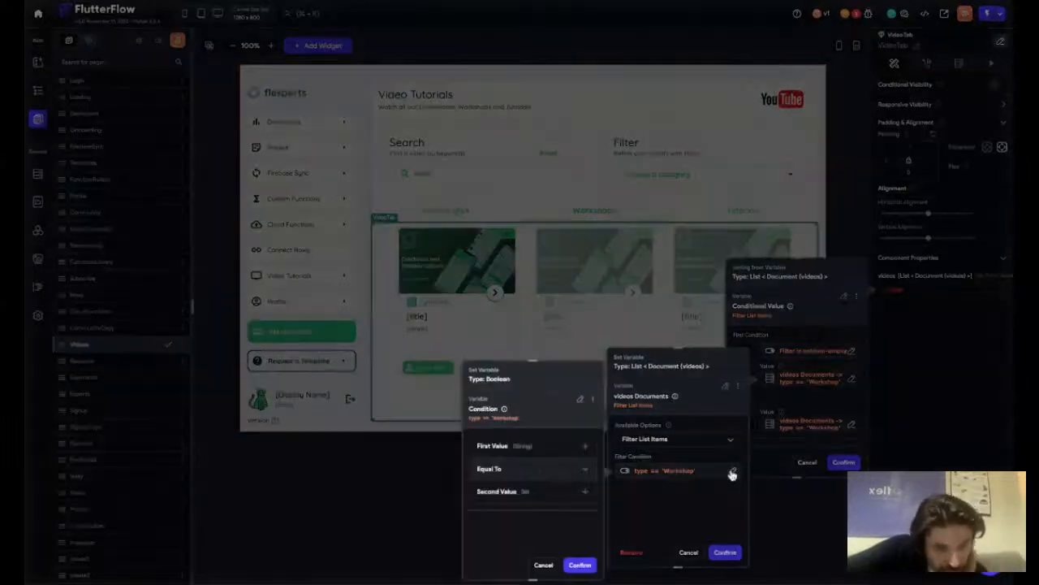
pyautogui.click(578, 565)
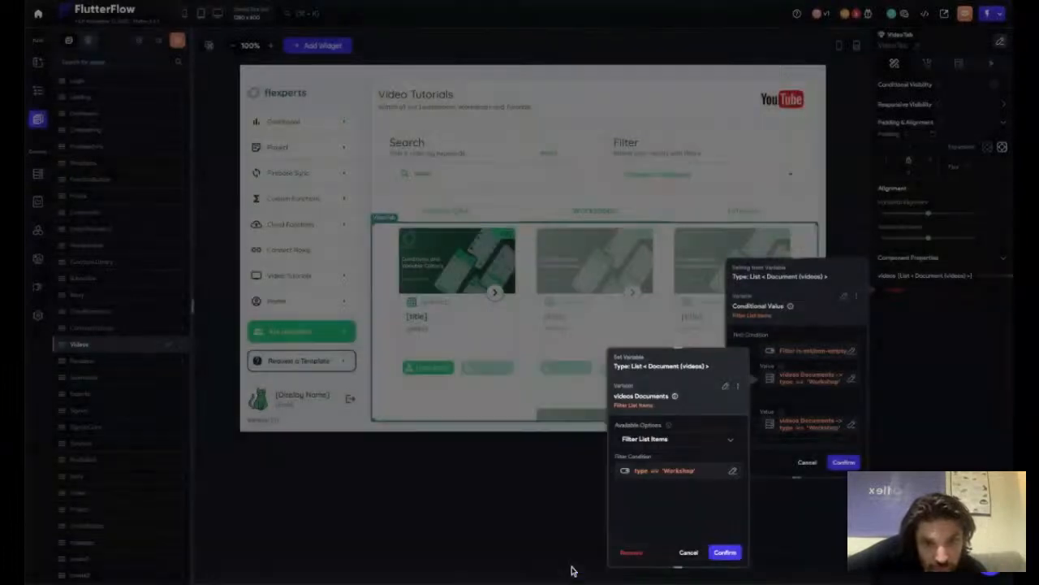
pyautogui.click(713, 439)
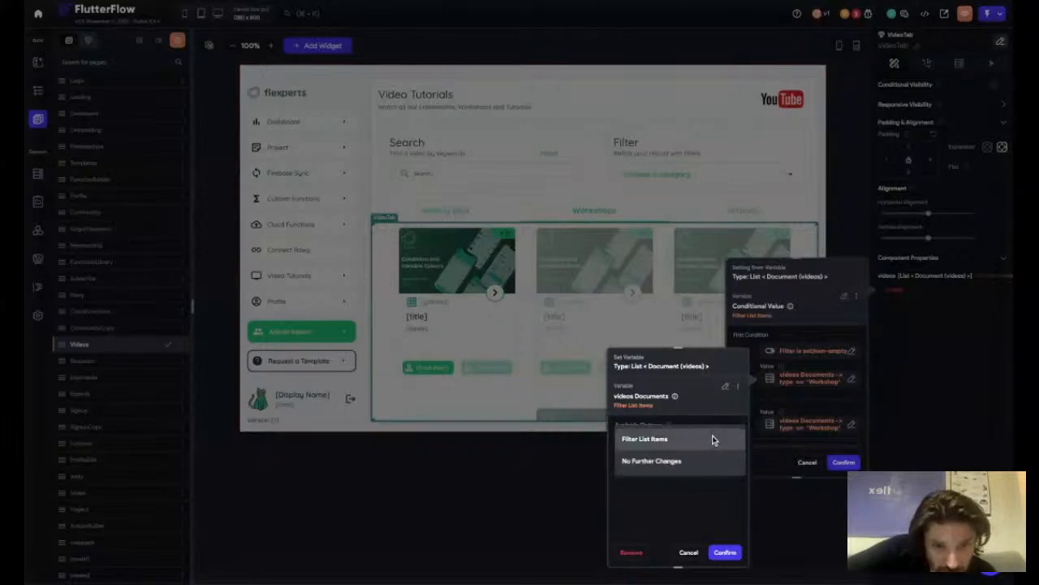
pyautogui.click(713, 438)
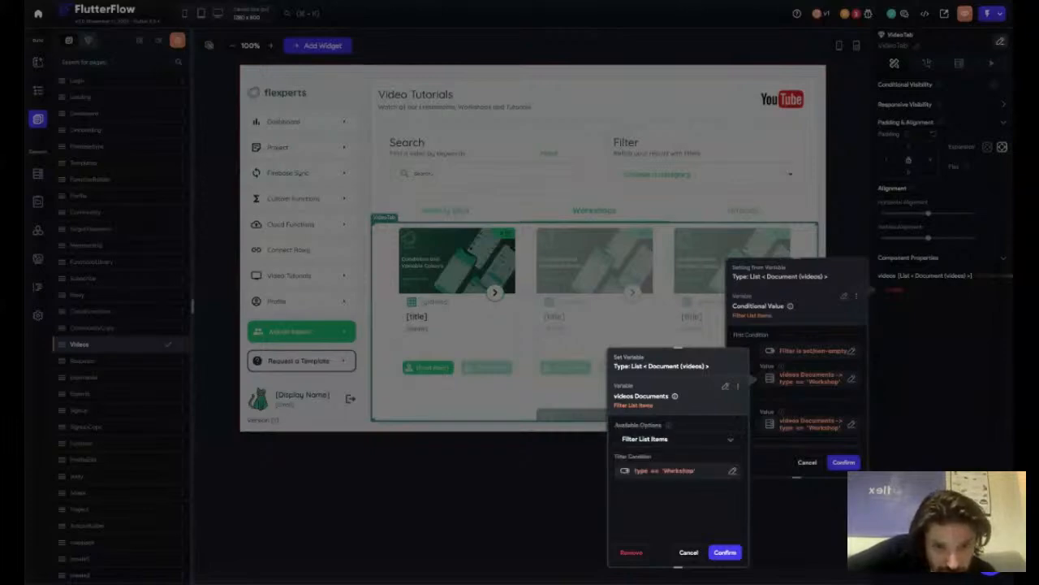
pyautogui.click(734, 472)
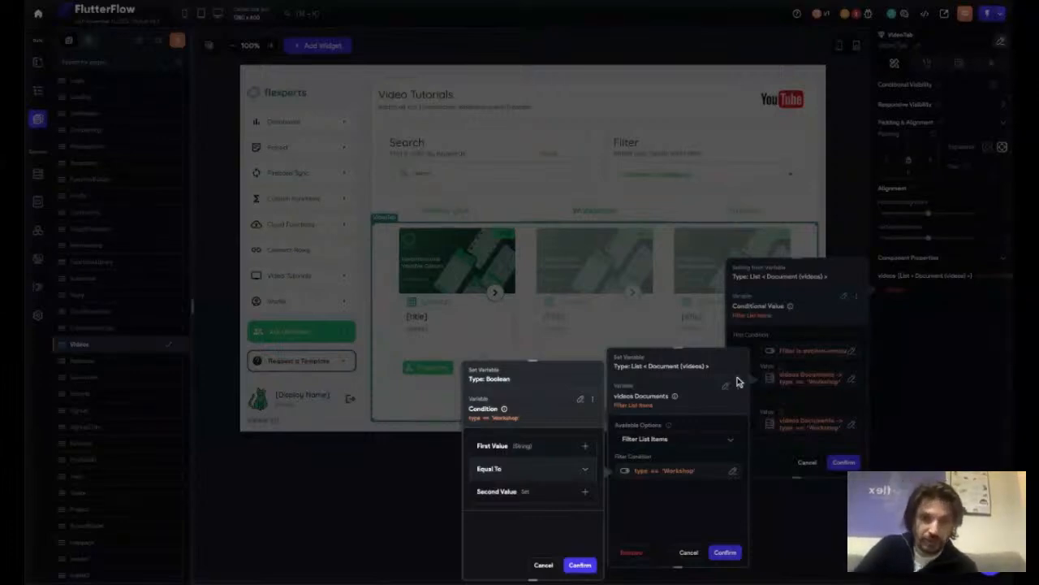
pyautogui.click(592, 398)
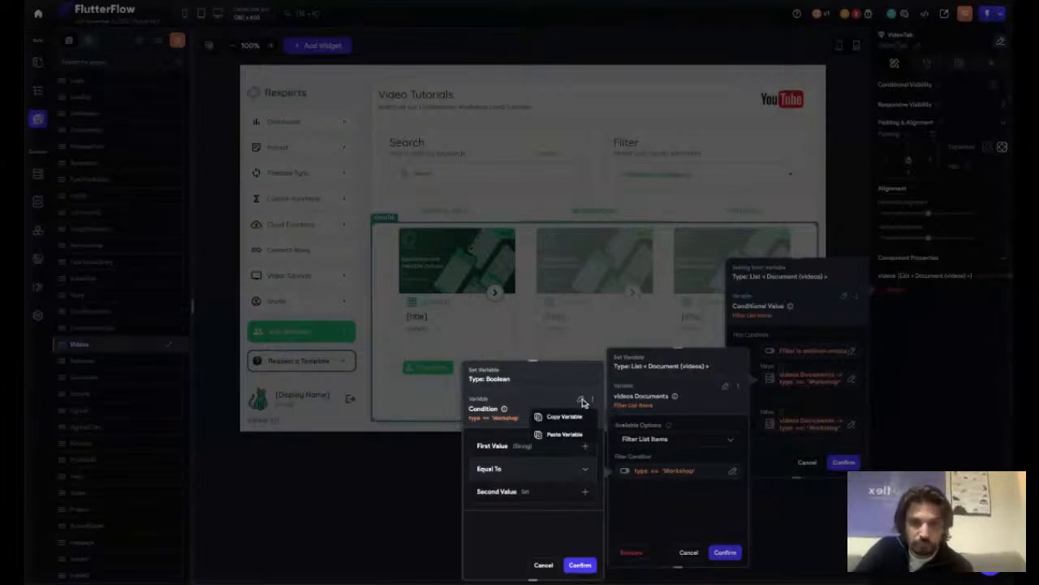
pyautogui.click(561, 417)
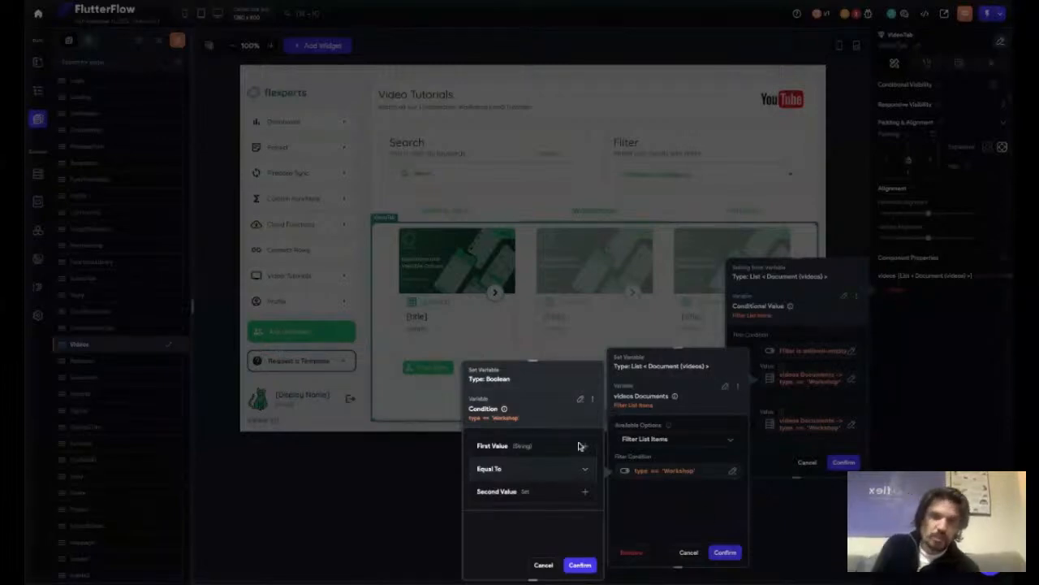
# - Replace the Then value's filter condition with Combine Conditions (And/Or) and paste the copied Workshop condition as its first condition
pyautogui.click(579, 401)
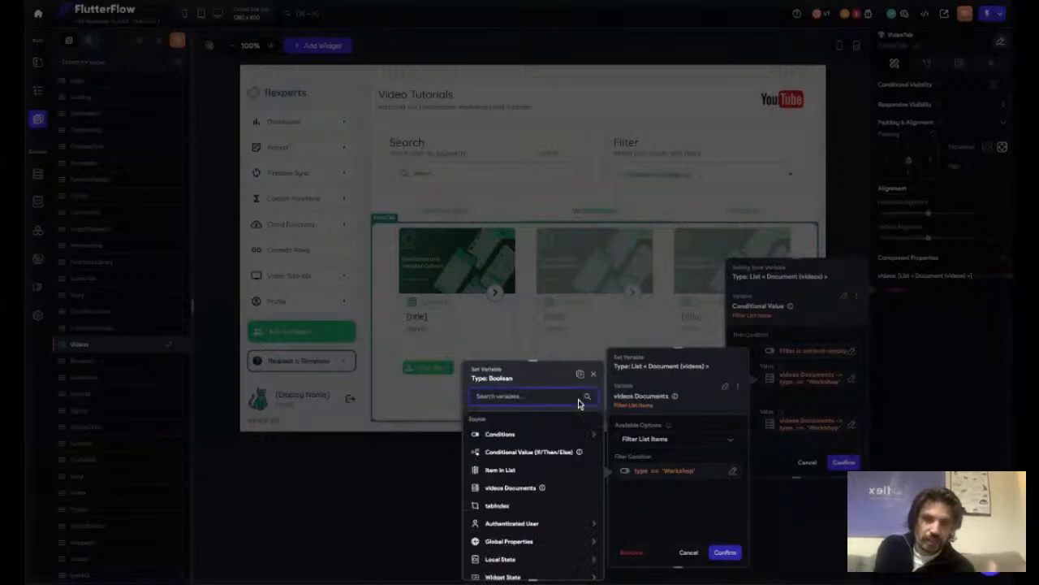
pyautogui.click(510, 437)
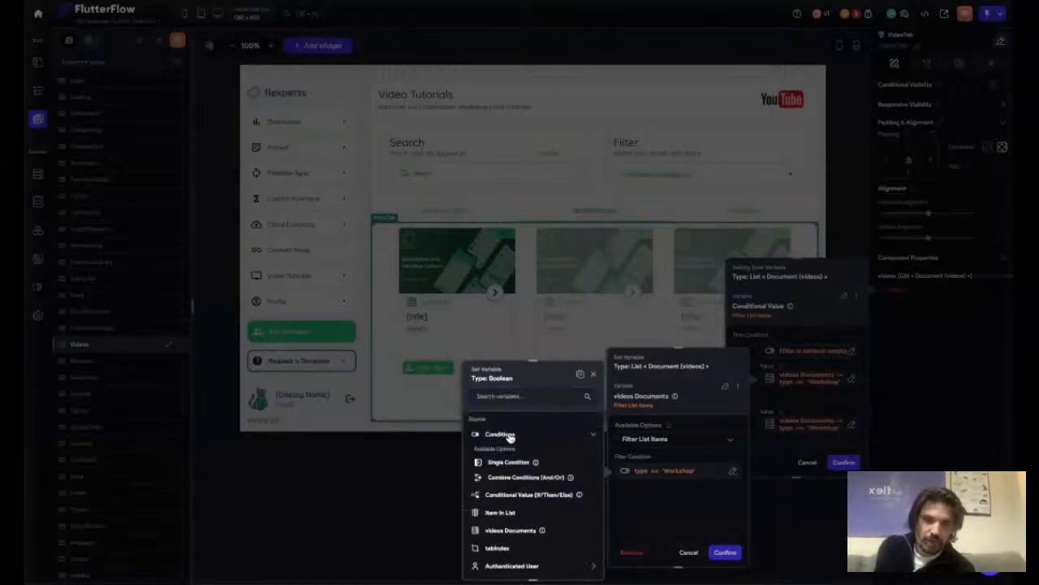
pyautogui.click(501, 479)
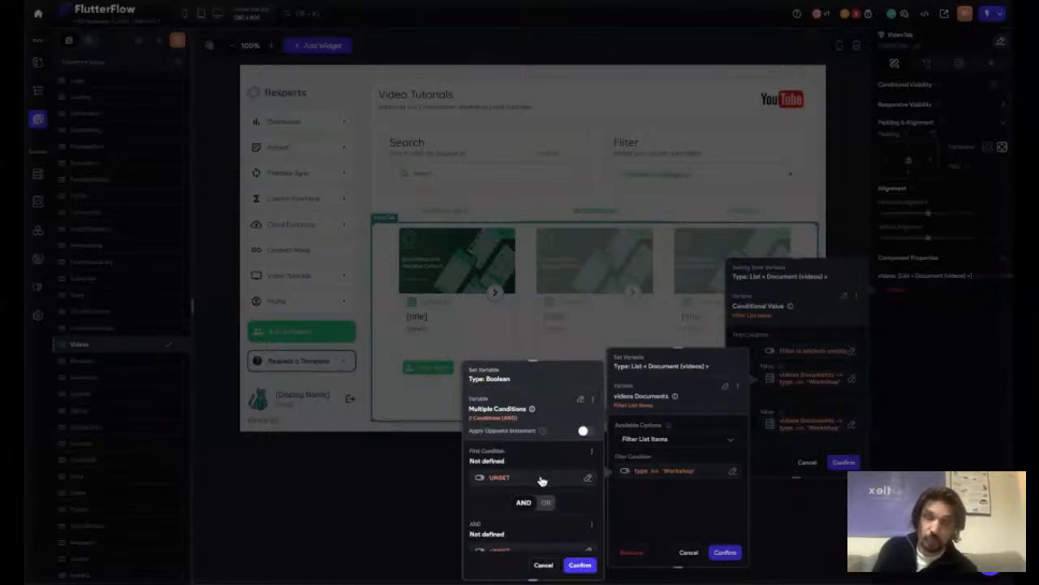
pyautogui.click(587, 481)
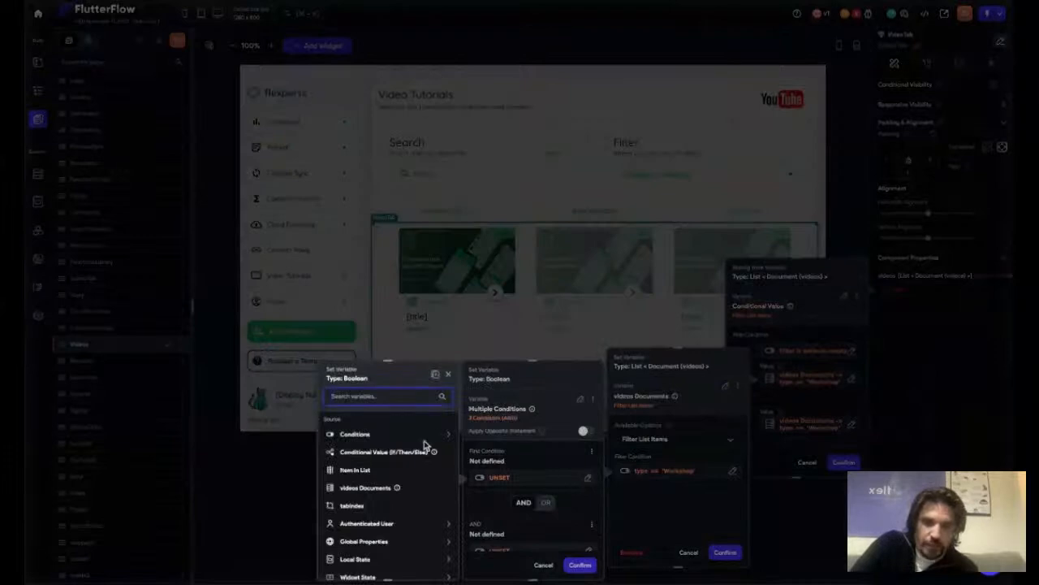
pyautogui.click(435, 376)
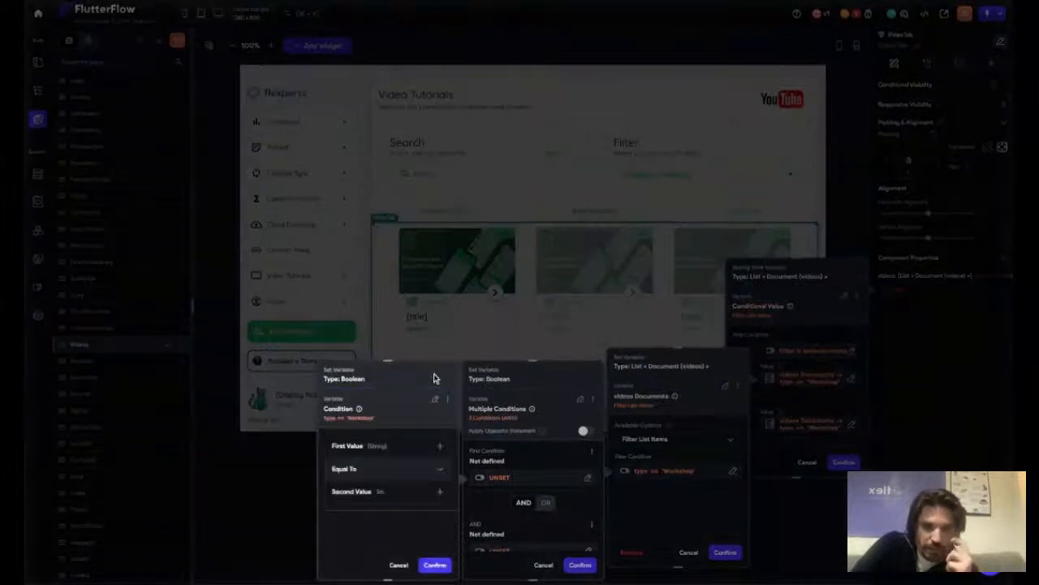
pyautogui.click(434, 565)
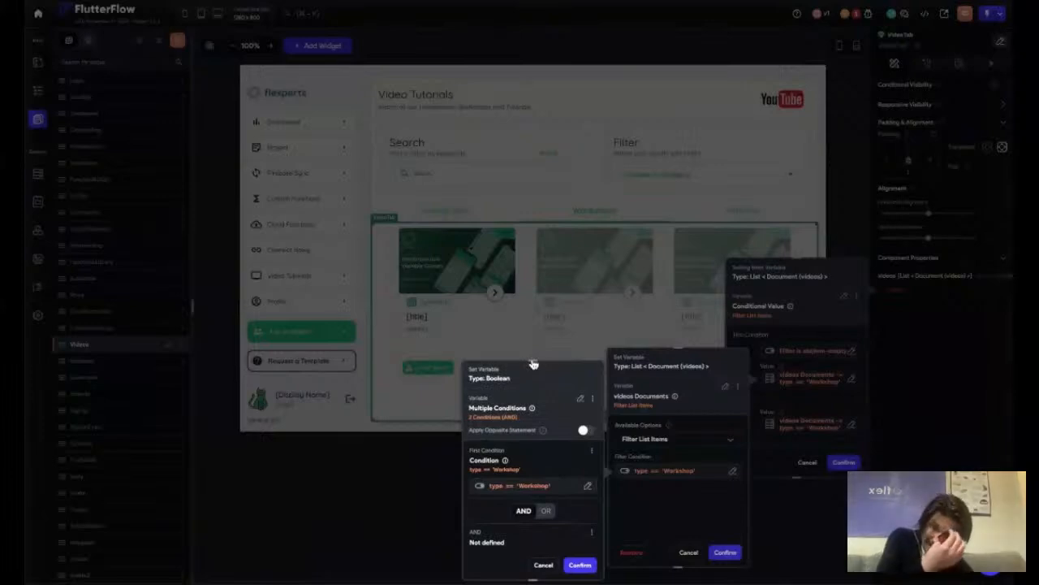
# - Define the second AND condition of the combined filter as a Single Condition
pyautogui.scroll(-2, 531, 361)
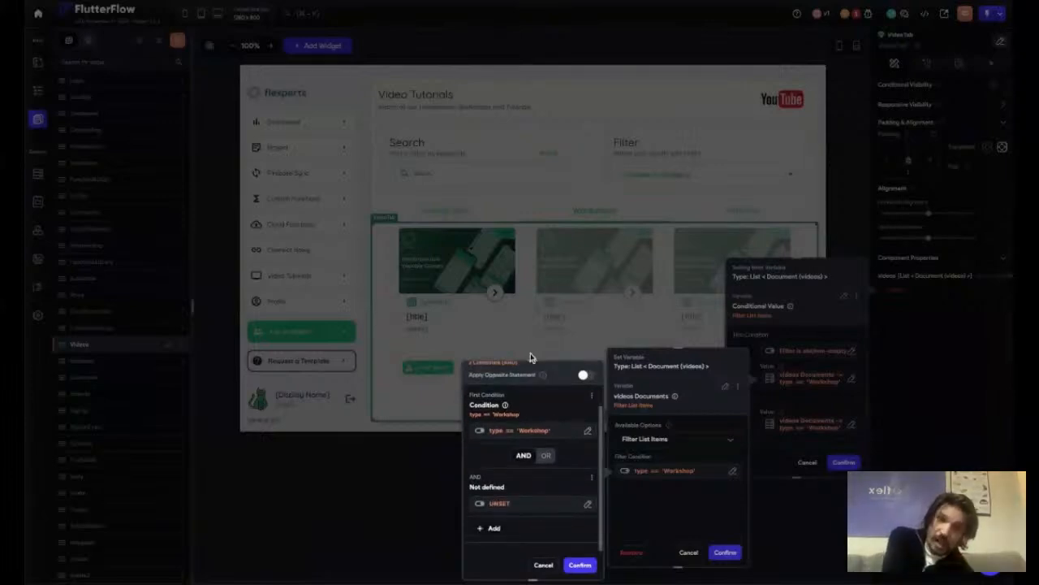
pyautogui.moveTo(532, 361); pyautogui.dragTo(527, 192)
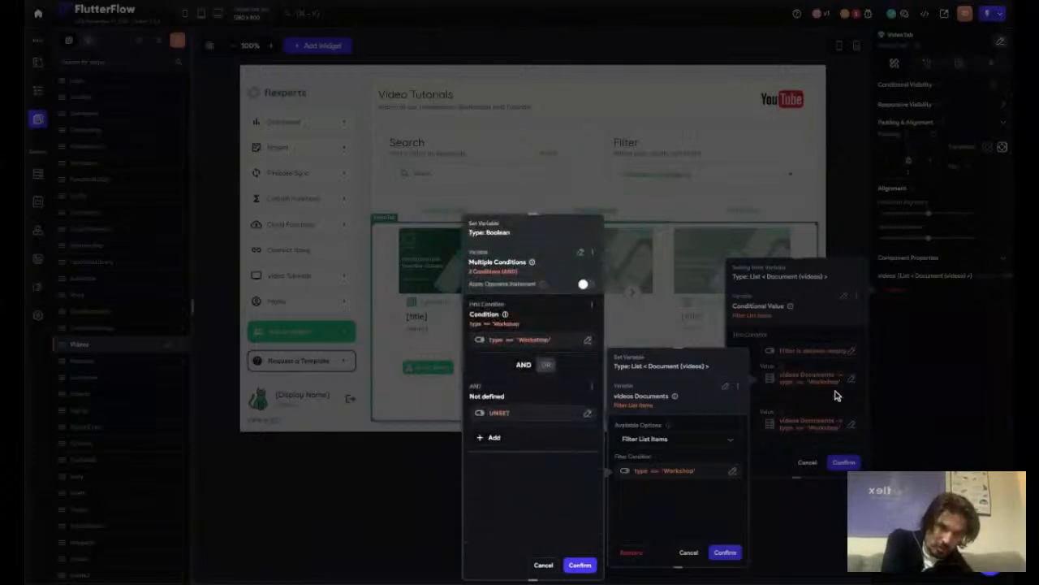
pyautogui.click(505, 415)
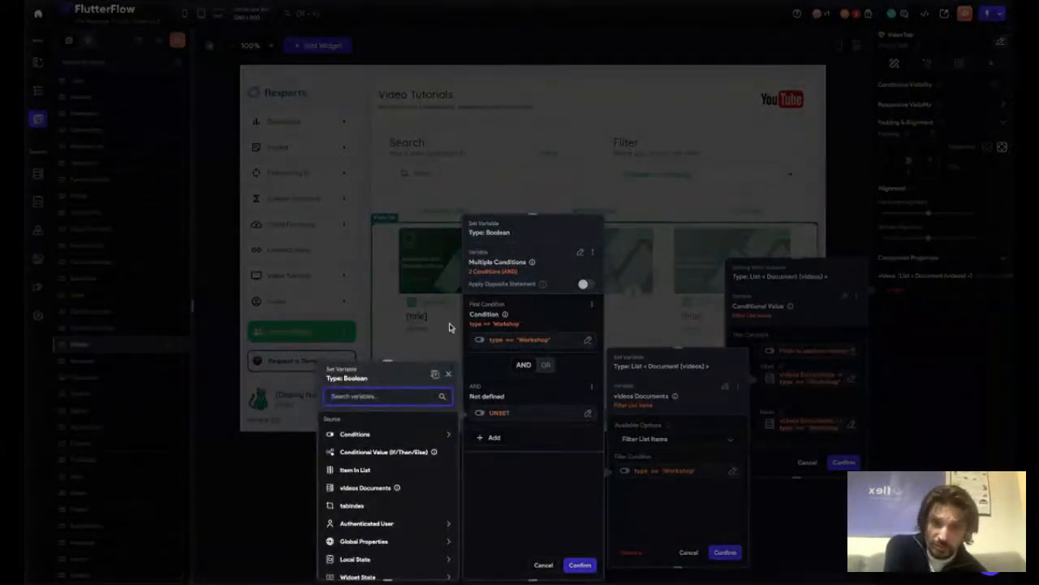
pyautogui.click(354, 434)
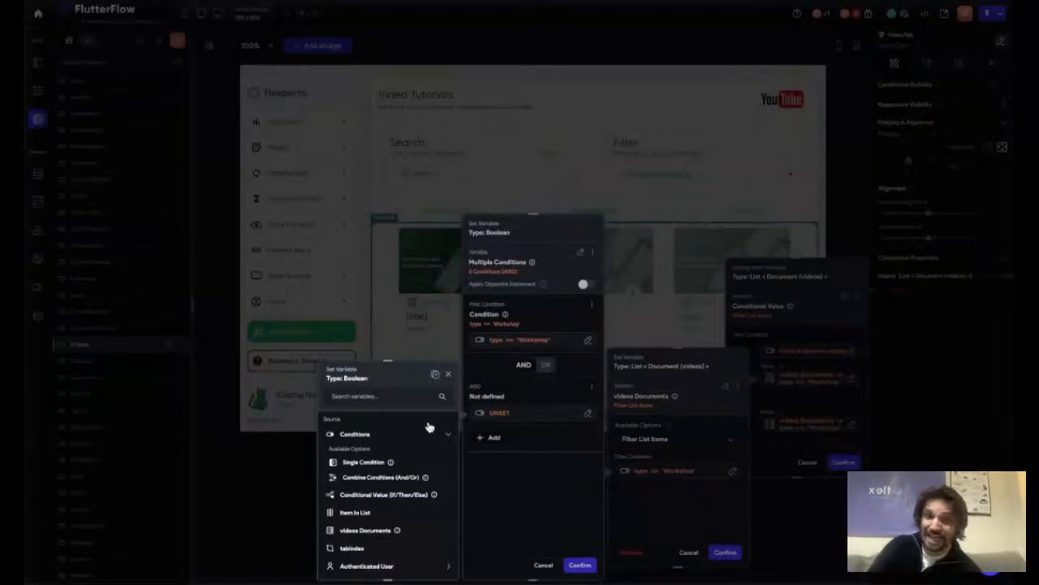
pyautogui.click(355, 466)
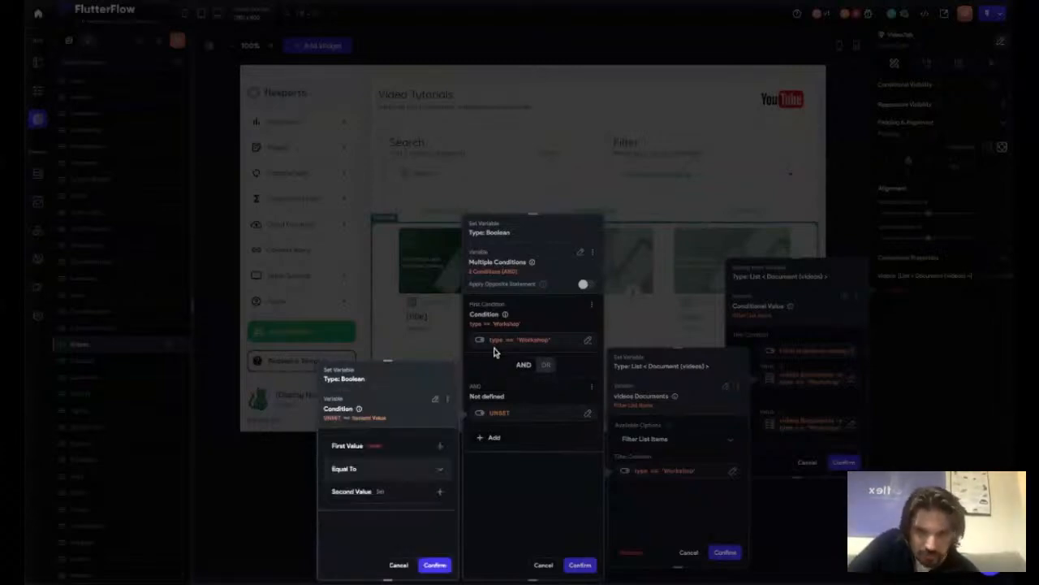
# - Set the second condition's first value to the category document property of Item in List
pyautogui.click(371, 448)
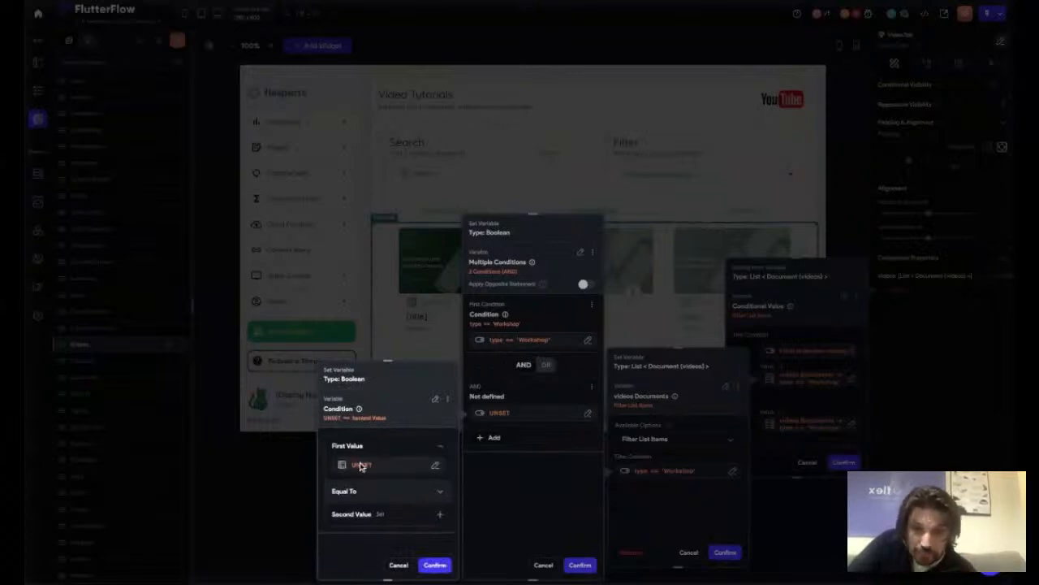
pyautogui.click(360, 466)
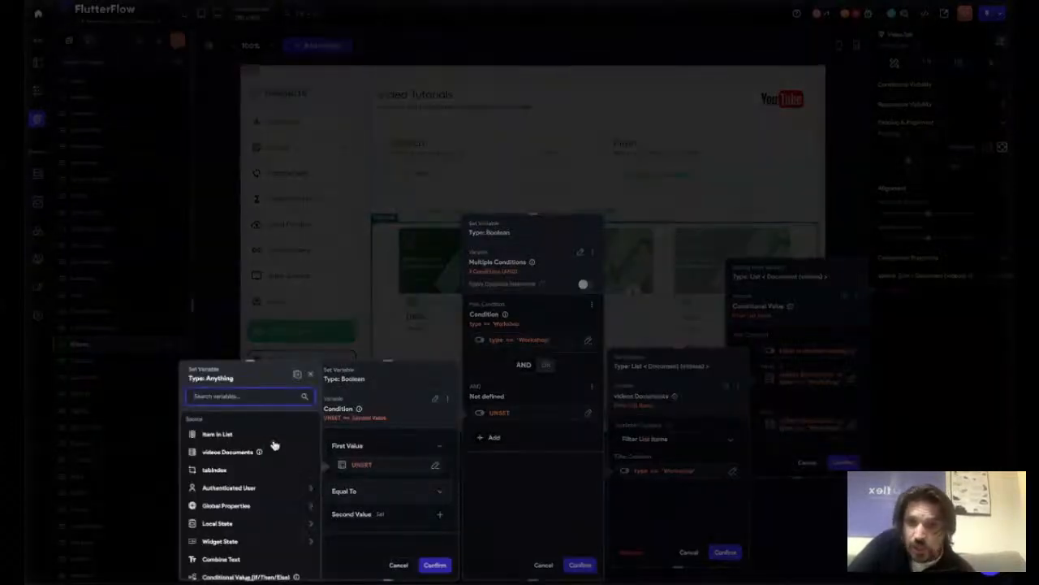
pyautogui.click(213, 435)
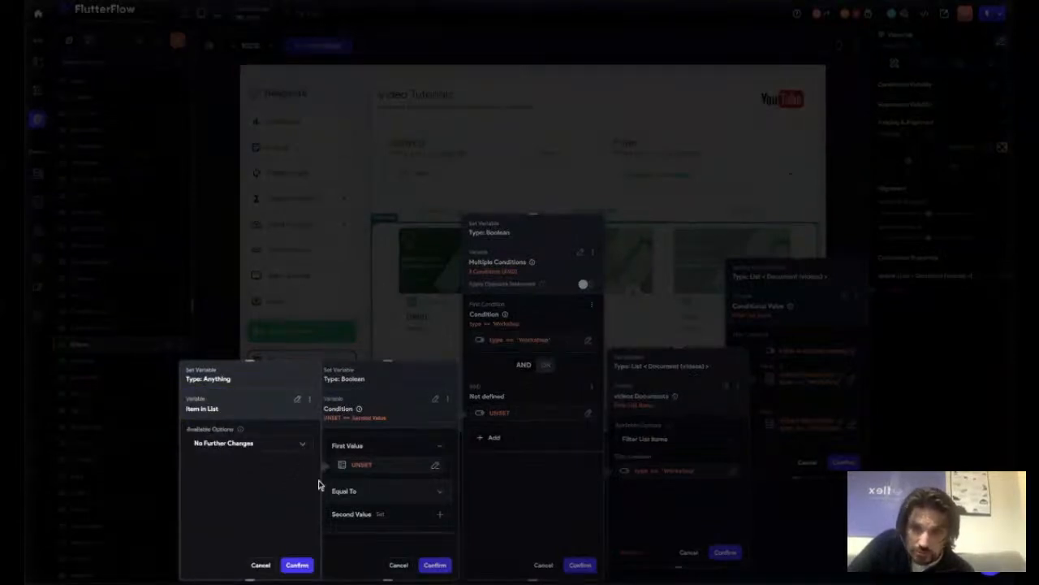
pyautogui.click(236, 446)
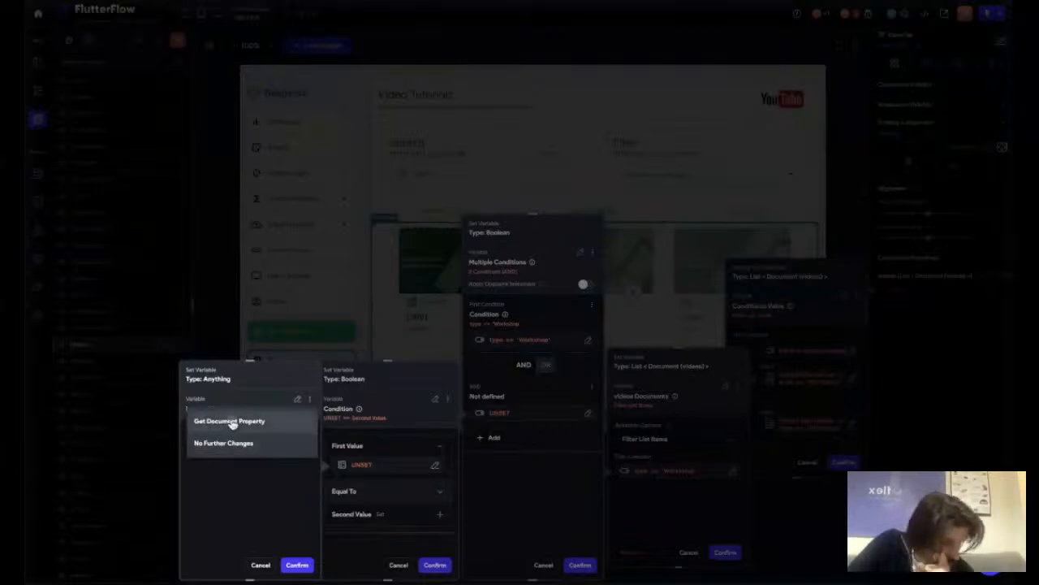
pyautogui.click(232, 421)
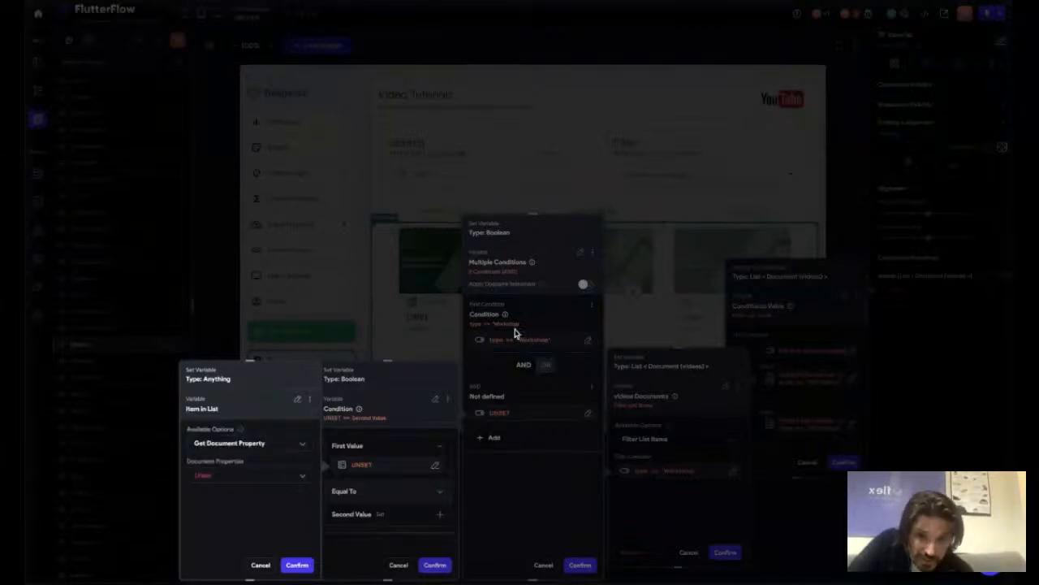
pyautogui.click(207, 476)
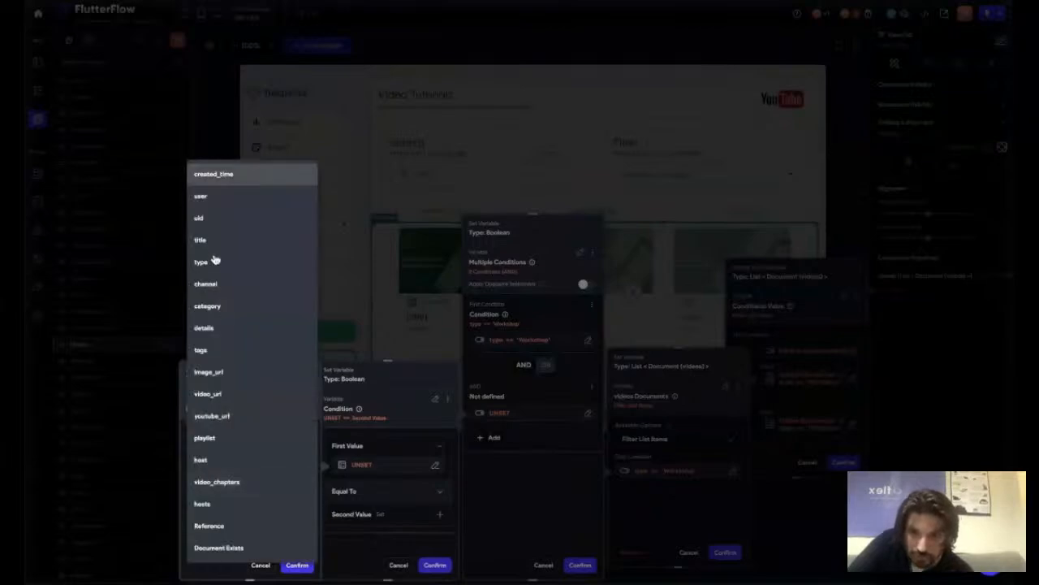
pyautogui.click(213, 306)
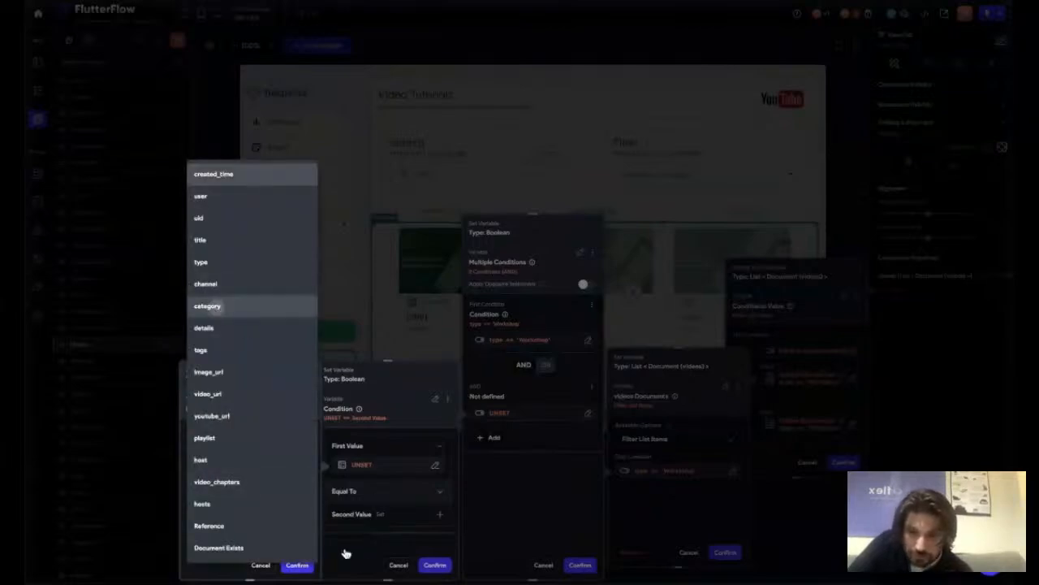
pyautogui.click(299, 565)
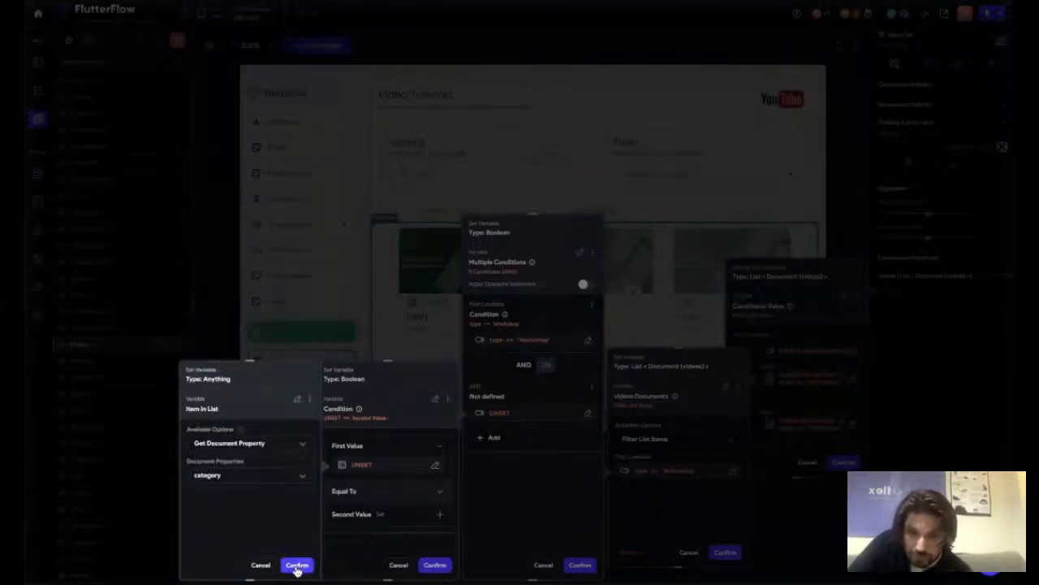
# - Set the category condition's second value from the Filter widget state variable, and confirm both the condition and the combined filter
pyautogui.click(381, 521)
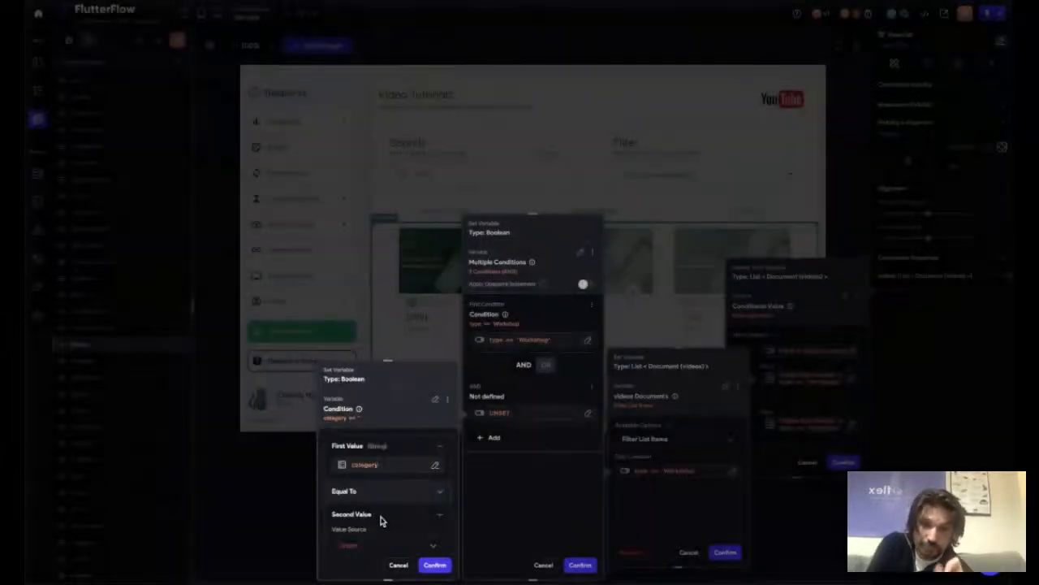
pyautogui.click(358, 545)
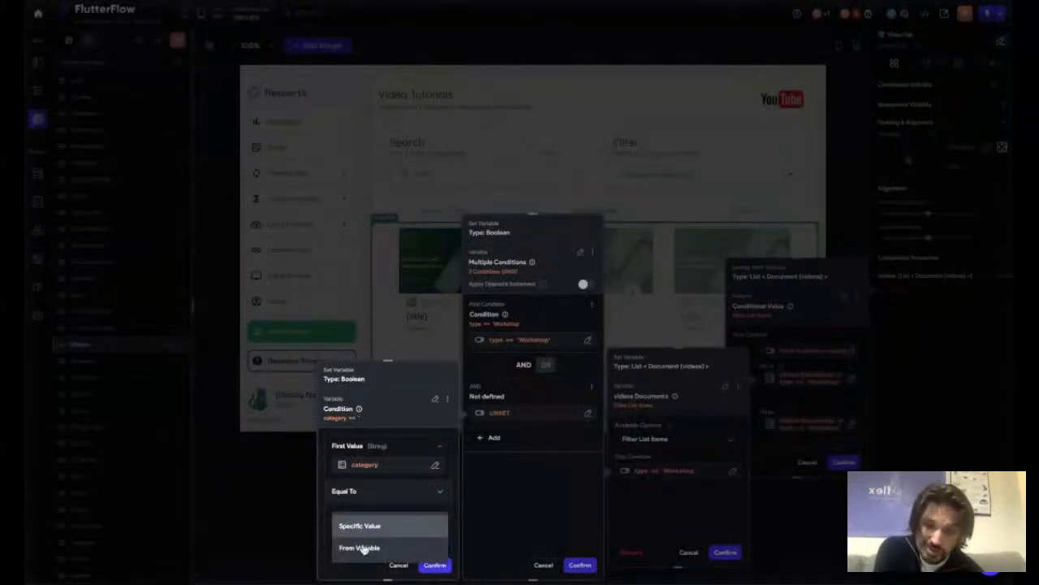
pyautogui.click(361, 547)
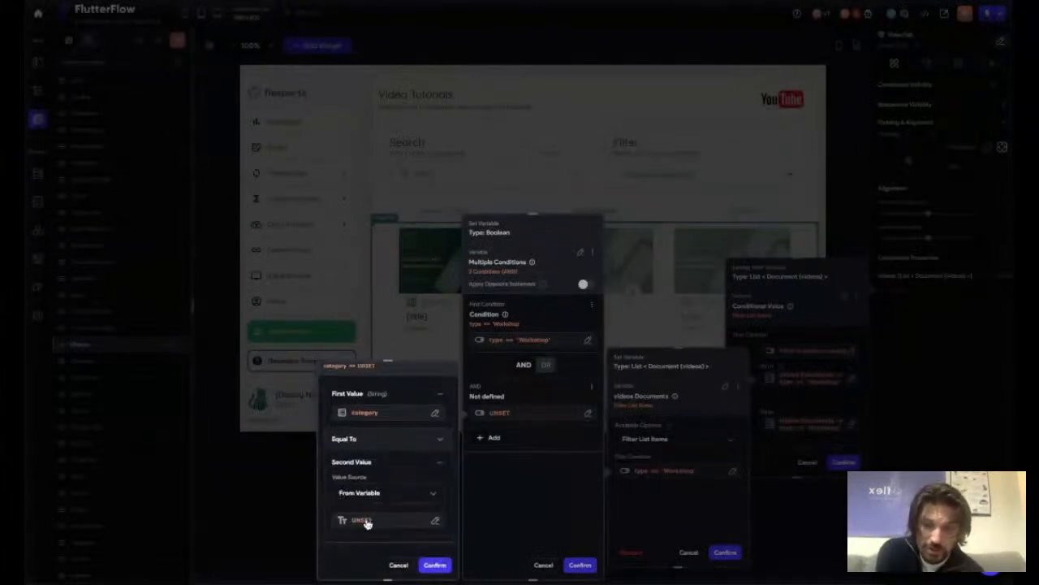
pyautogui.click(366, 521)
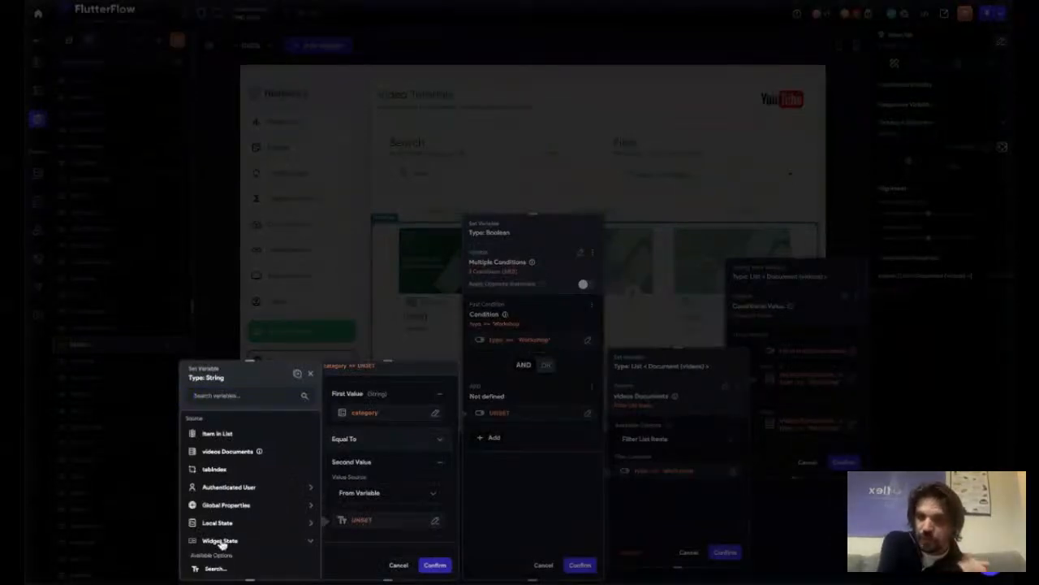
pyautogui.click(215, 541)
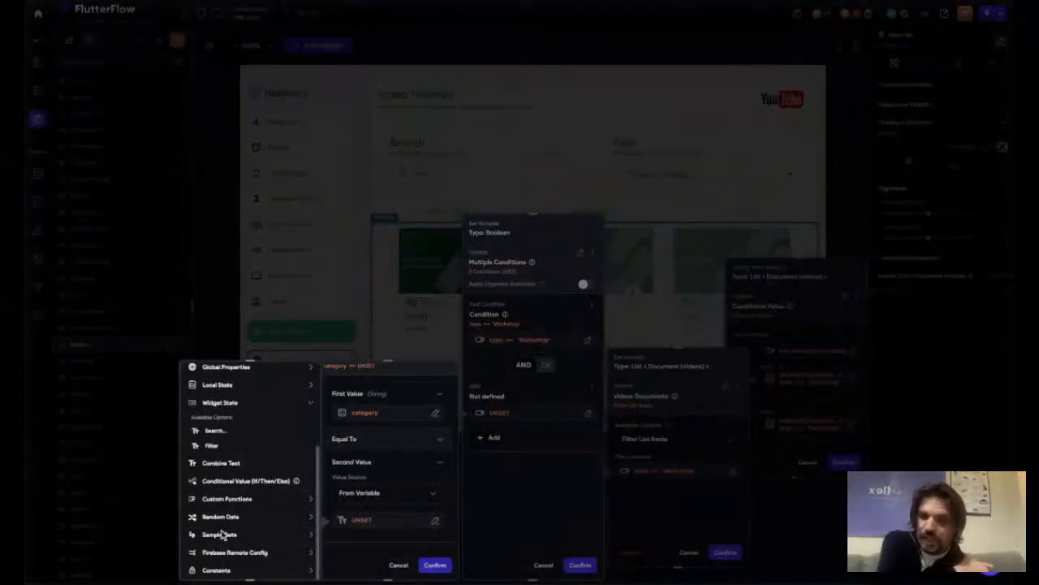
pyautogui.click(210, 447)
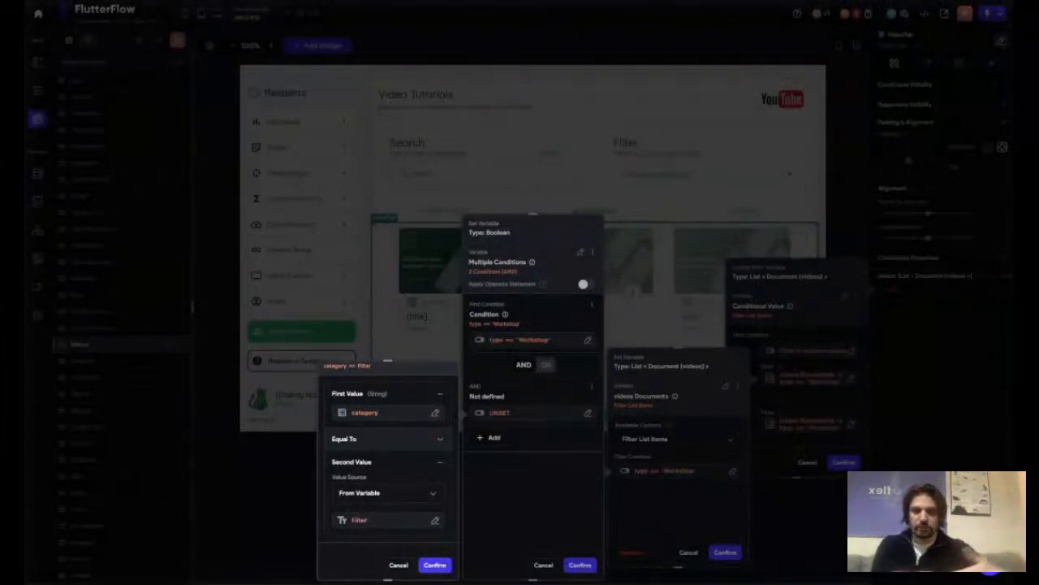
pyautogui.click(435, 566)
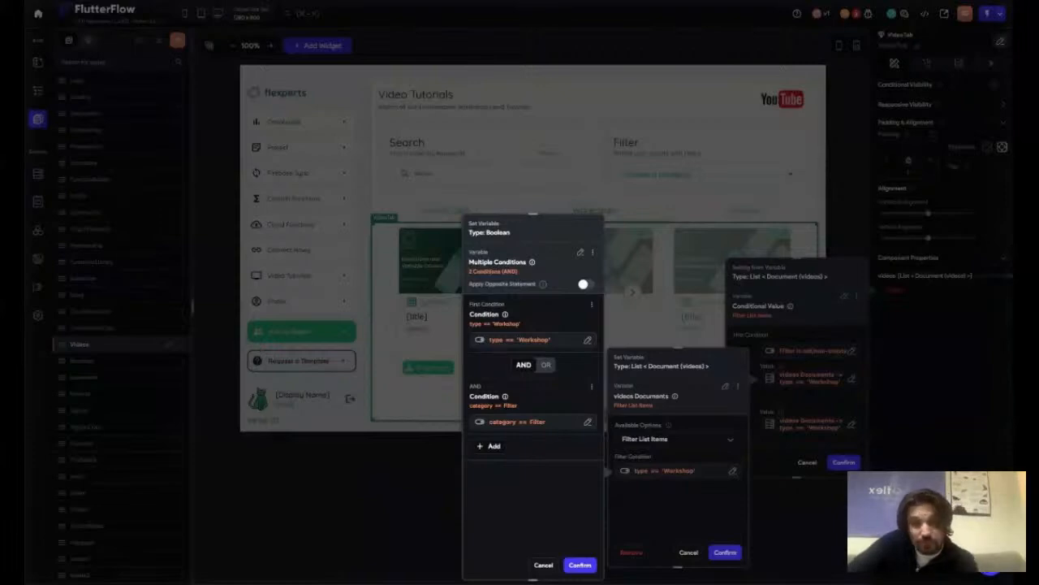
pyautogui.click(580, 565)
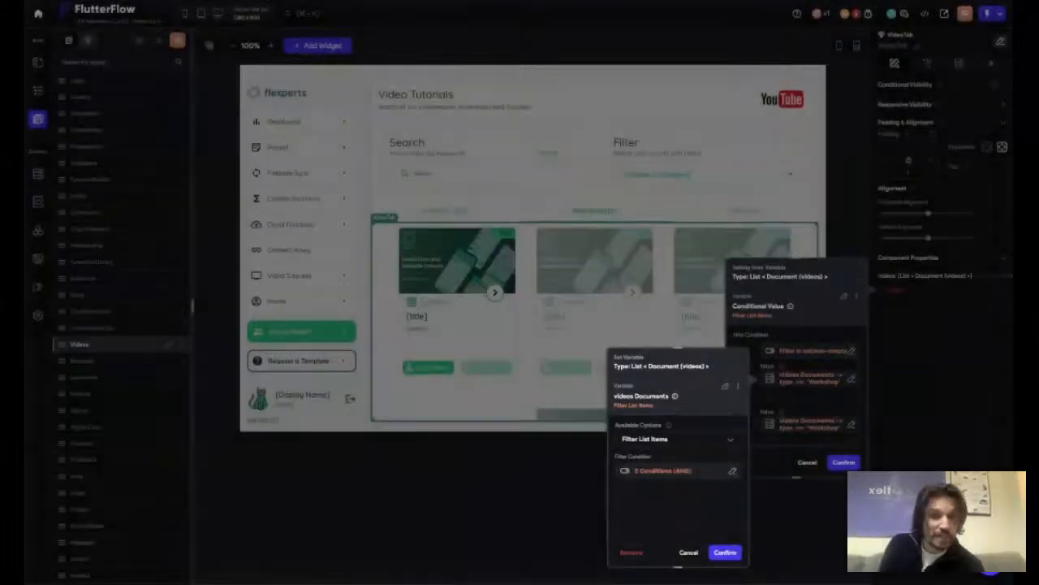
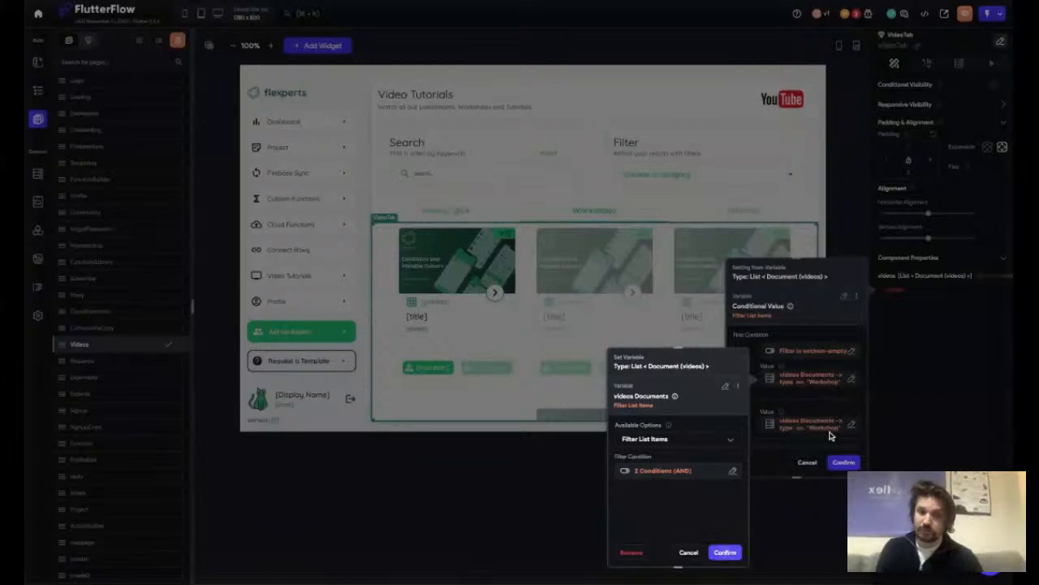
# - Confirm the Then value's combined filter, set the conditional value's Available Options to No Further Changes, and confirm the conditional value
pyautogui.click(726, 557)
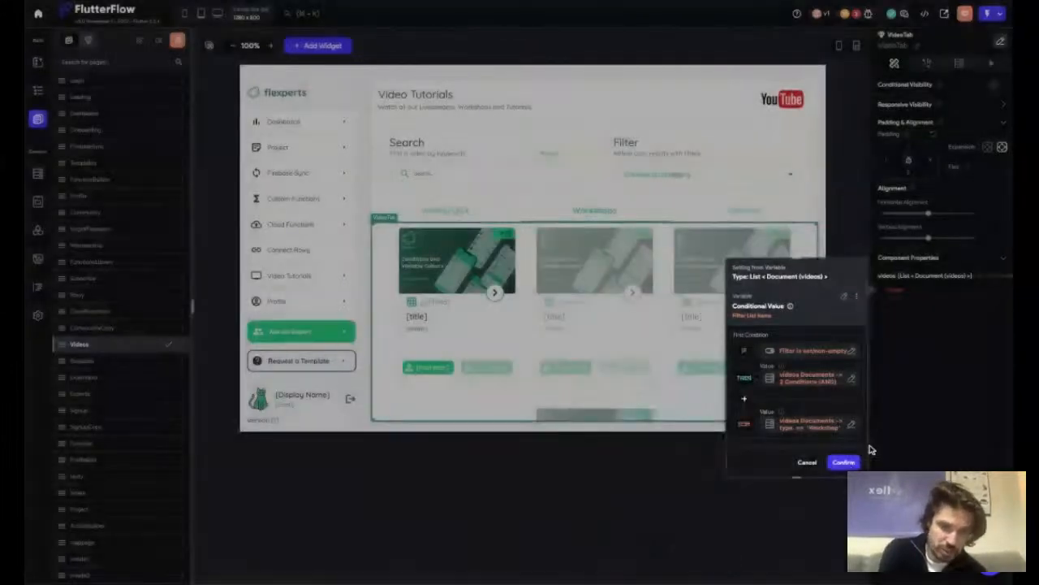
pyautogui.click(843, 463)
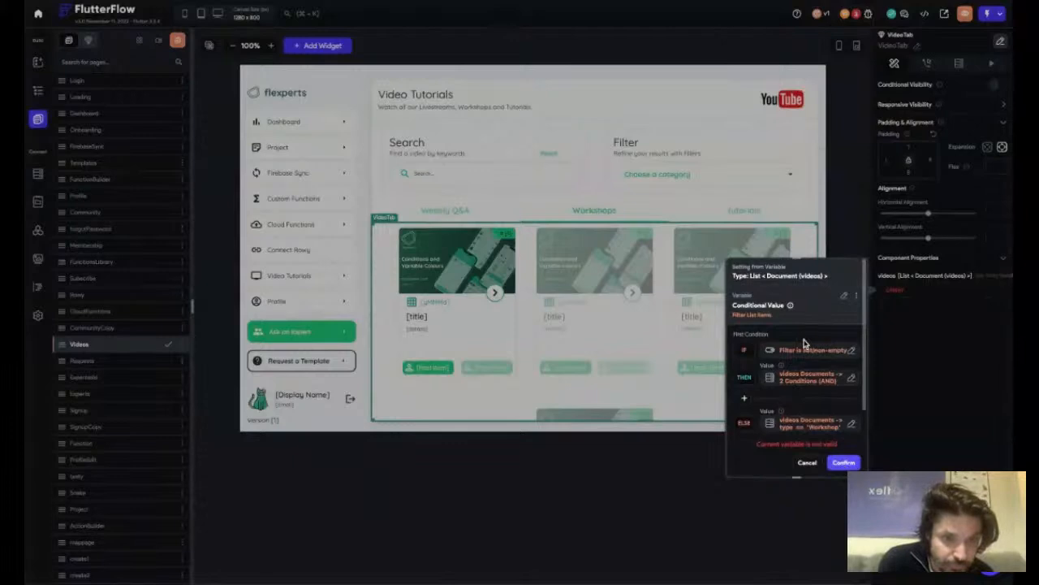
pyautogui.scroll(-3, 803, 344)
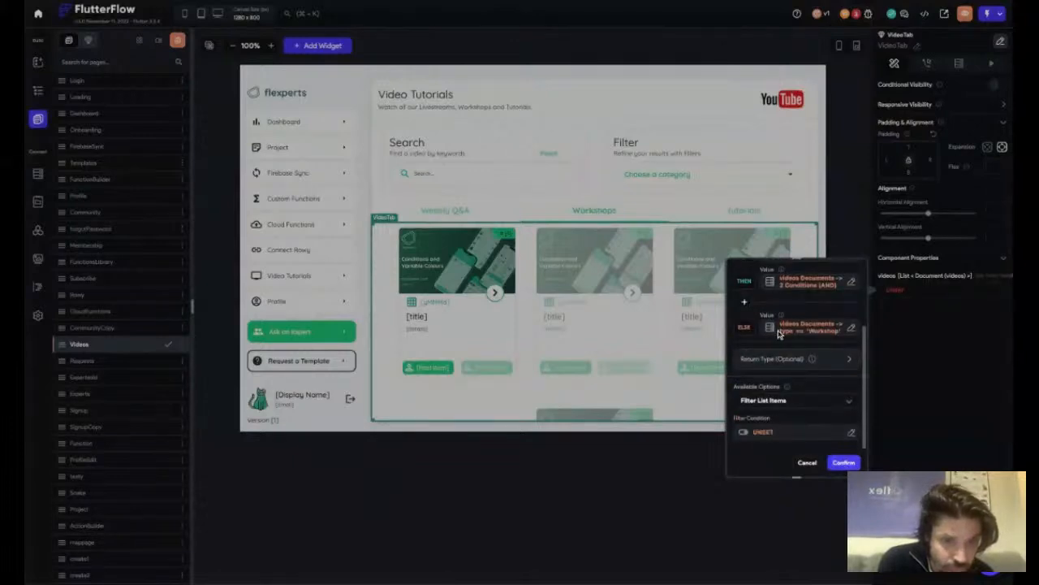
pyautogui.scroll(3, 778, 333)
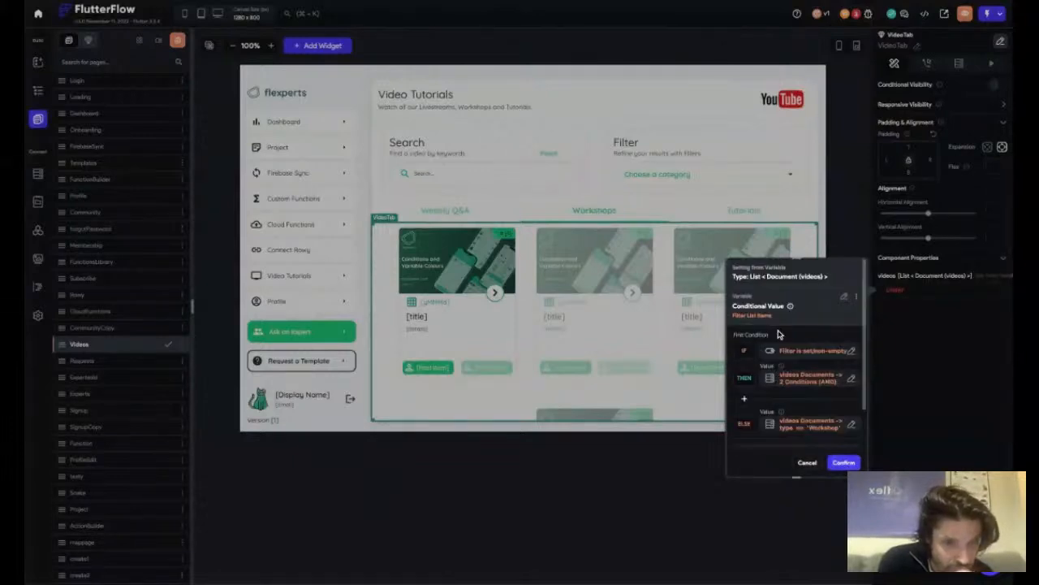
pyautogui.scroll(-3, 790, 353)
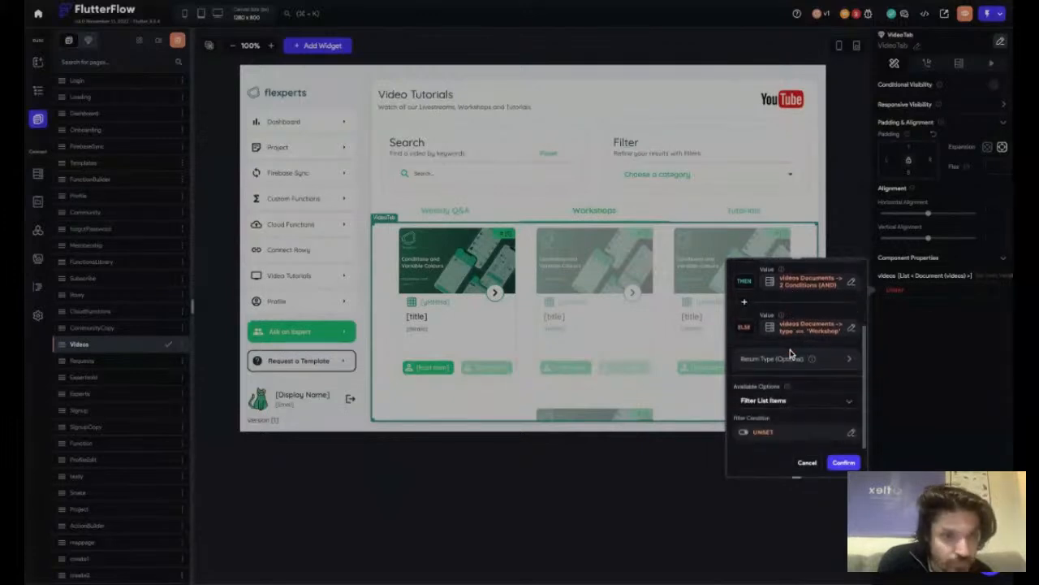
pyautogui.click(785, 402)
pyautogui.click(787, 423)
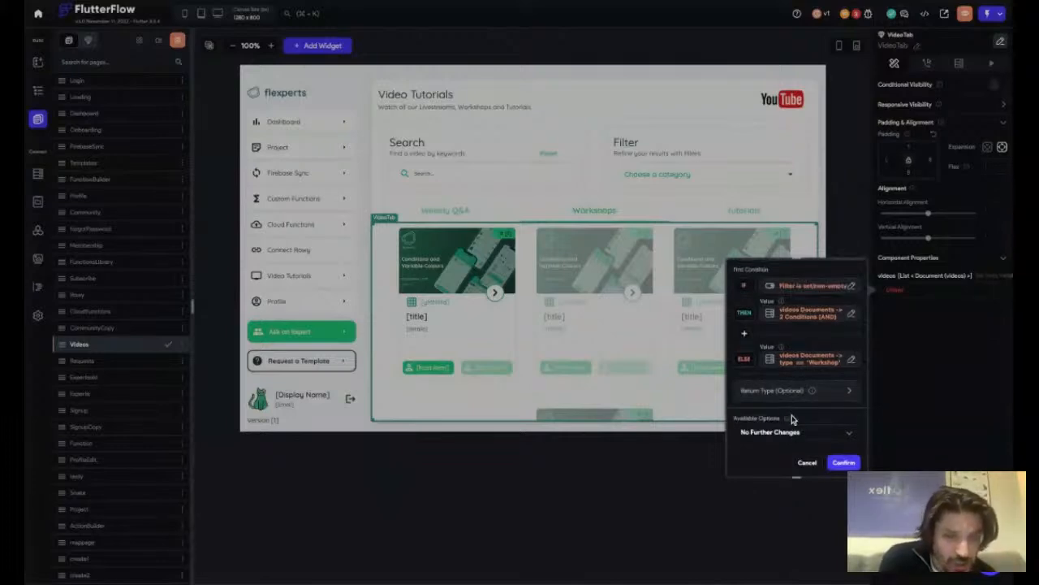
pyautogui.scroll(2, 792, 402)
pyautogui.scroll(-2, 784, 379)
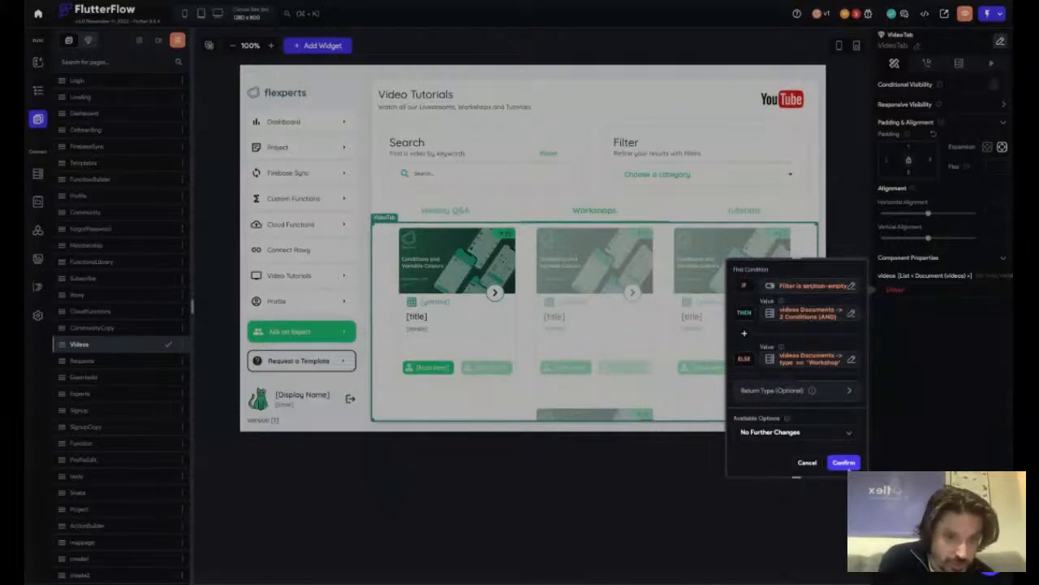
pyautogui.click(845, 462)
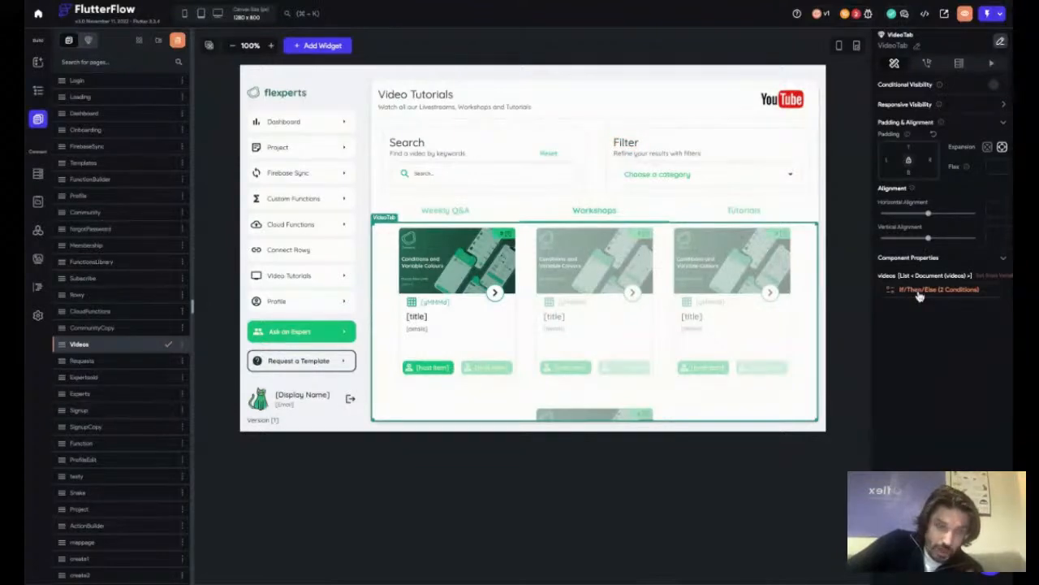
# - Review the If/Then/Else conditions and variable options of the VideoTab component's videos property, then close without changing anything
pyautogui.click(919, 294)
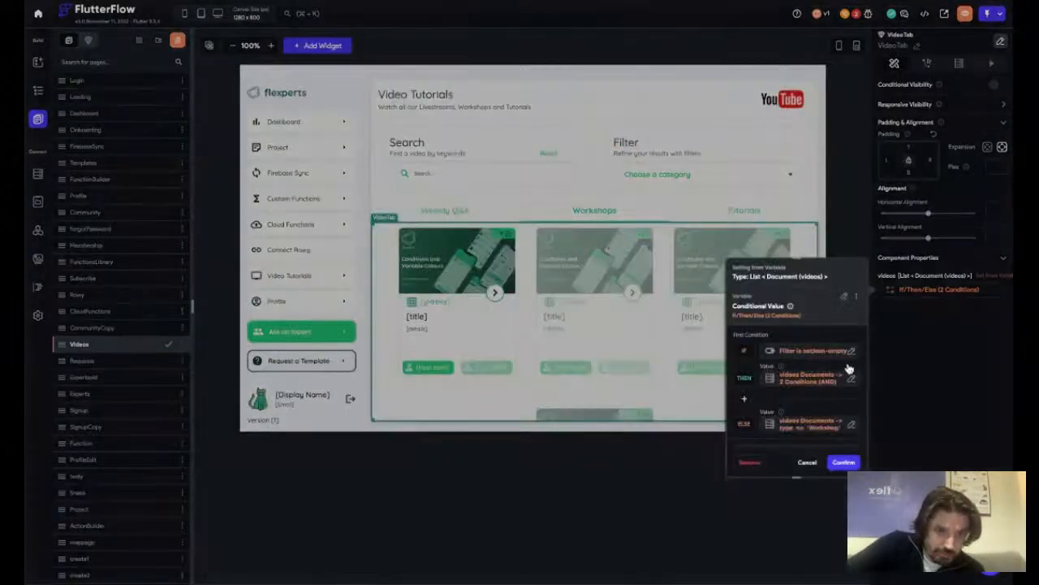
pyautogui.scroll(-2, 854, 396)
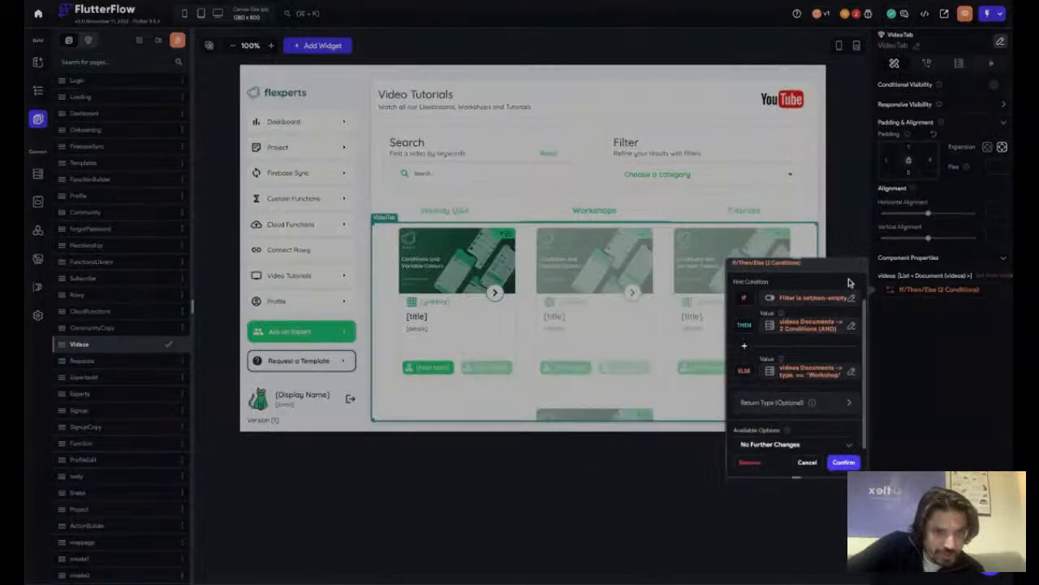
pyautogui.scroll(2, 835, 347)
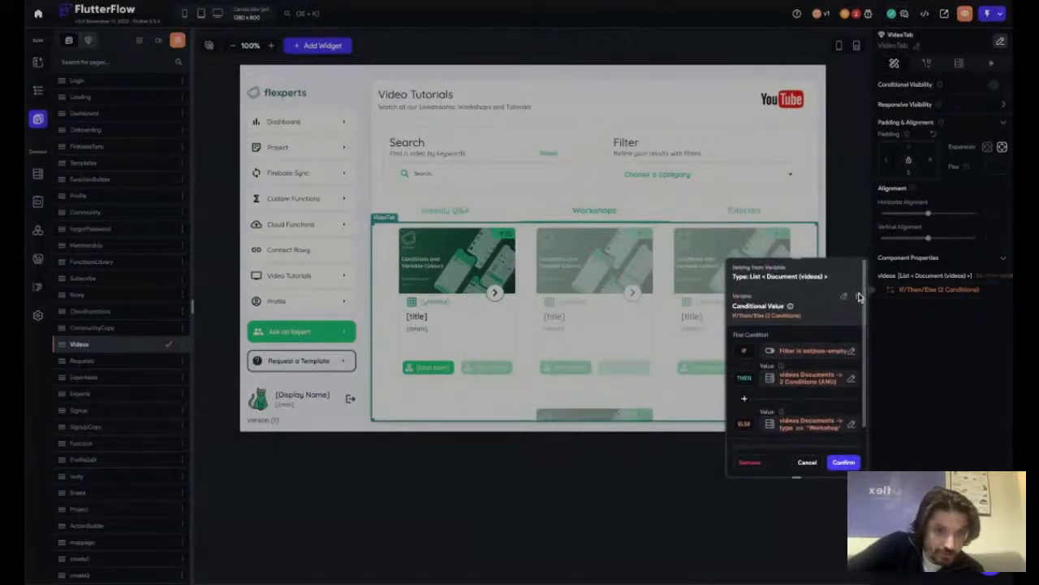
pyautogui.click(857, 296)
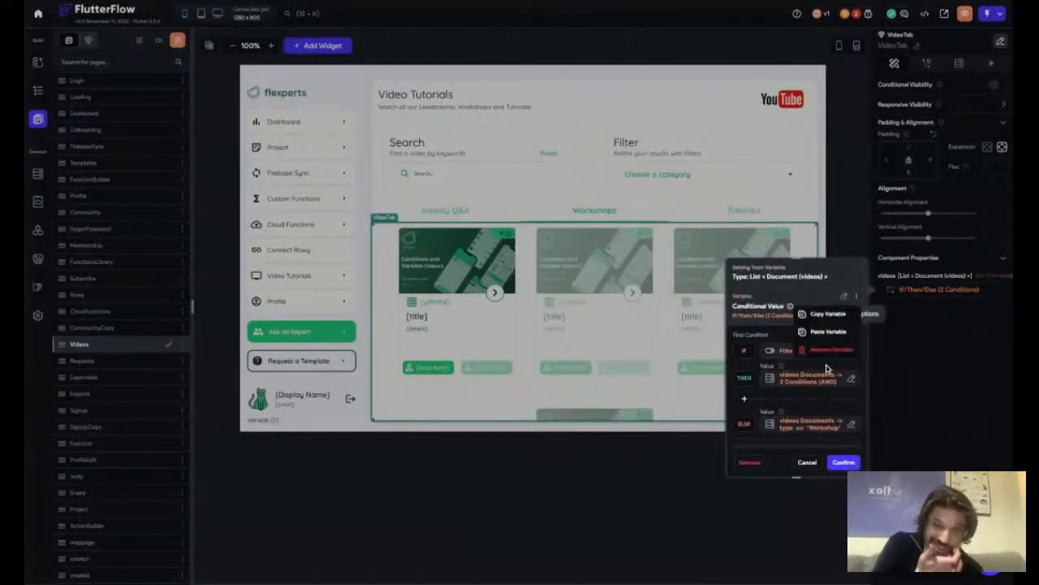
pyautogui.click(803, 466)
pyautogui.click(803, 465)
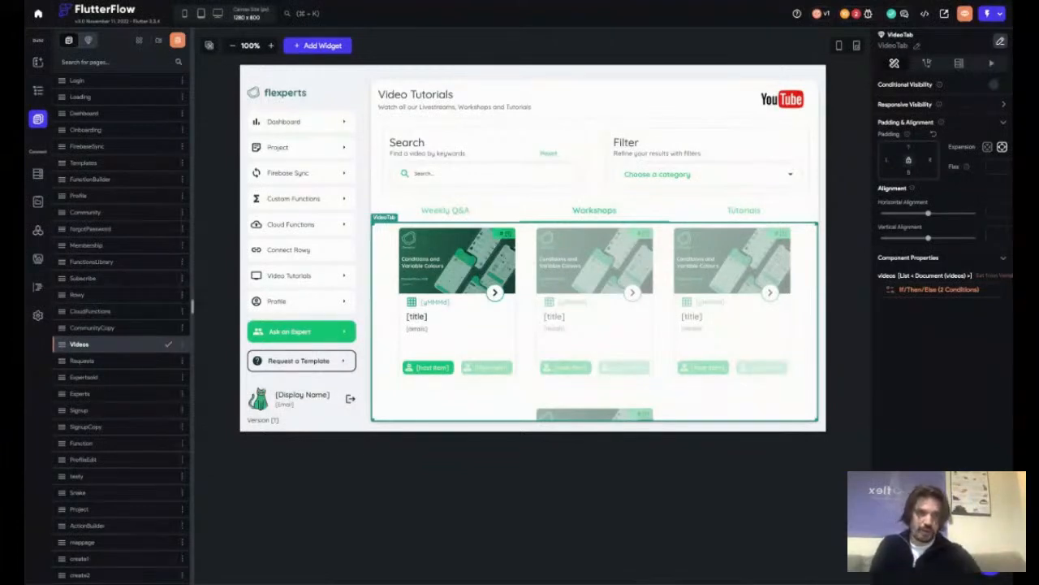
pyautogui.click(934, 294)
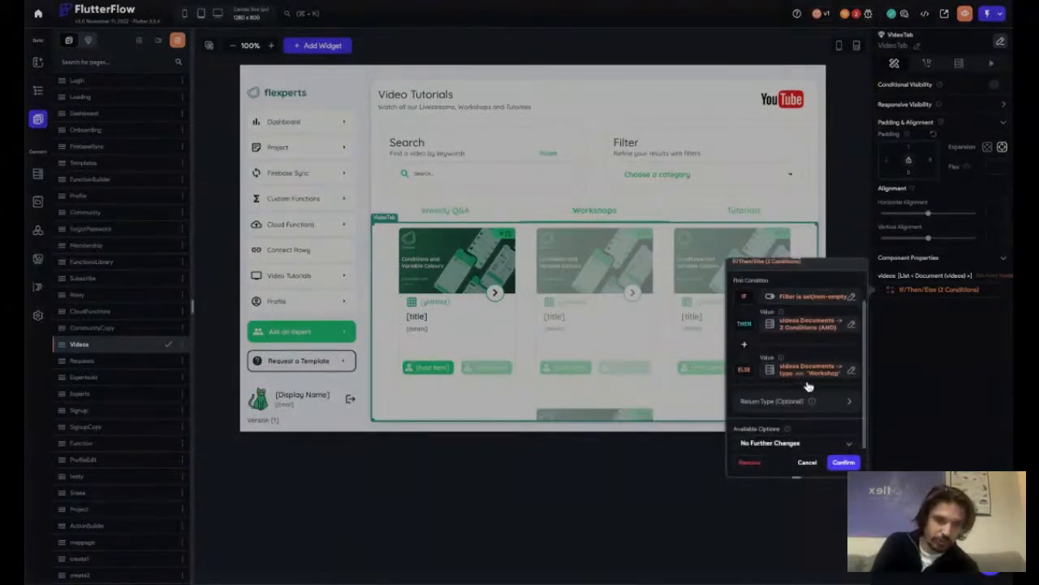
pyautogui.scroll(-1, 827, 382)
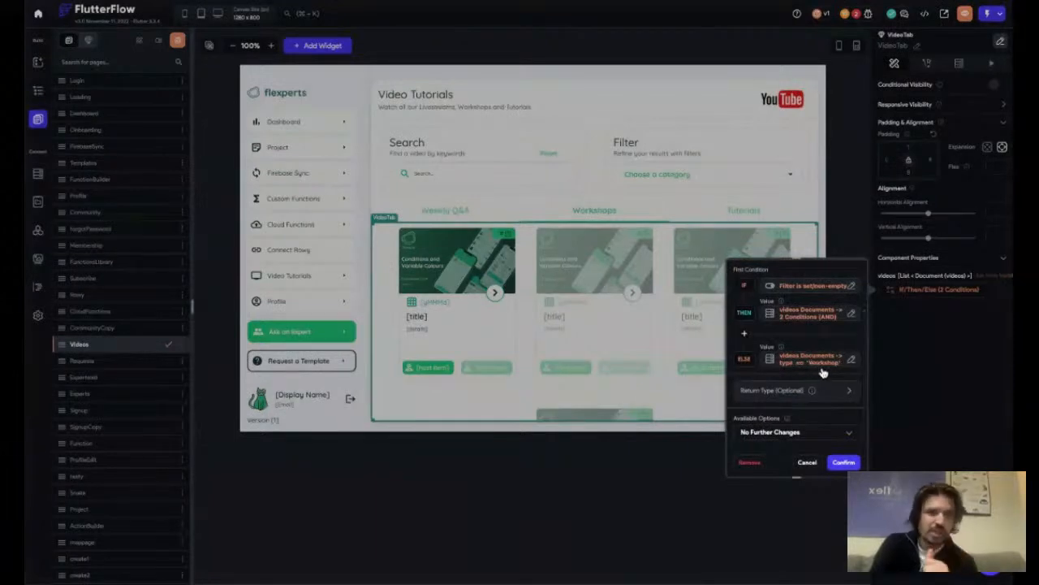
pyautogui.click(808, 461)
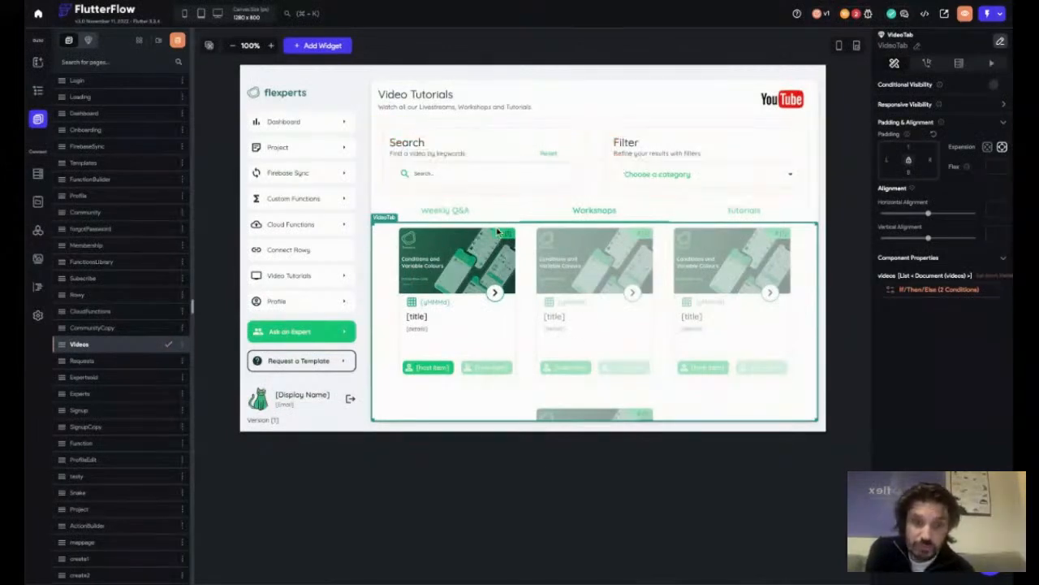
pyautogui.click(654, 183)
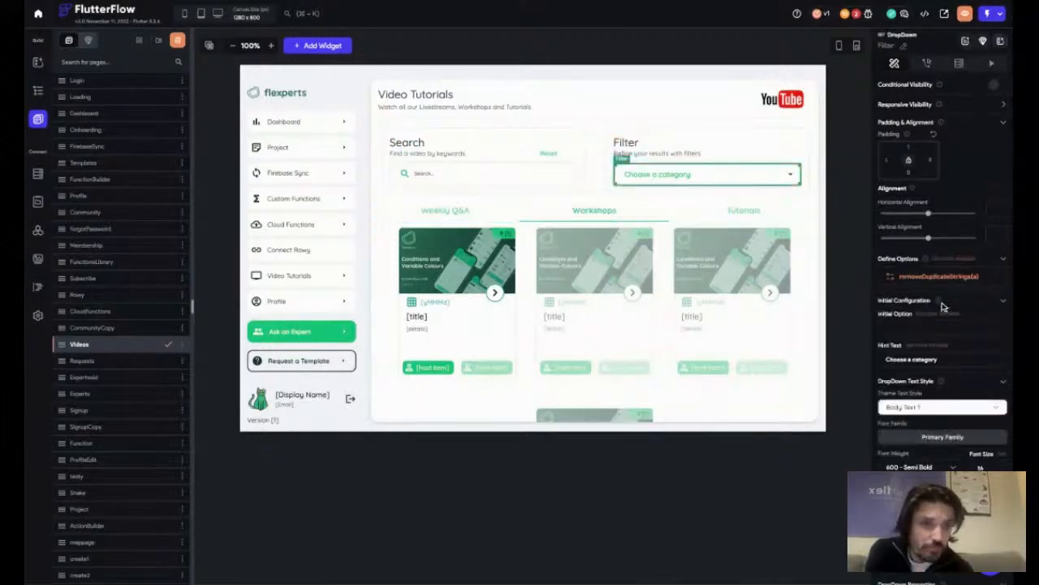
pyautogui.click(928, 65)
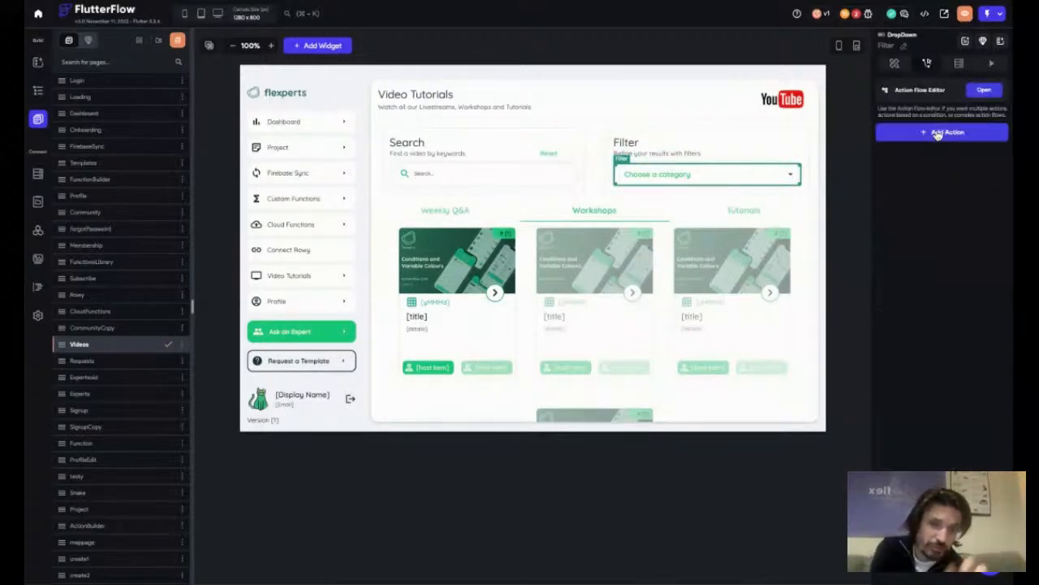
pyautogui.click(938, 134)
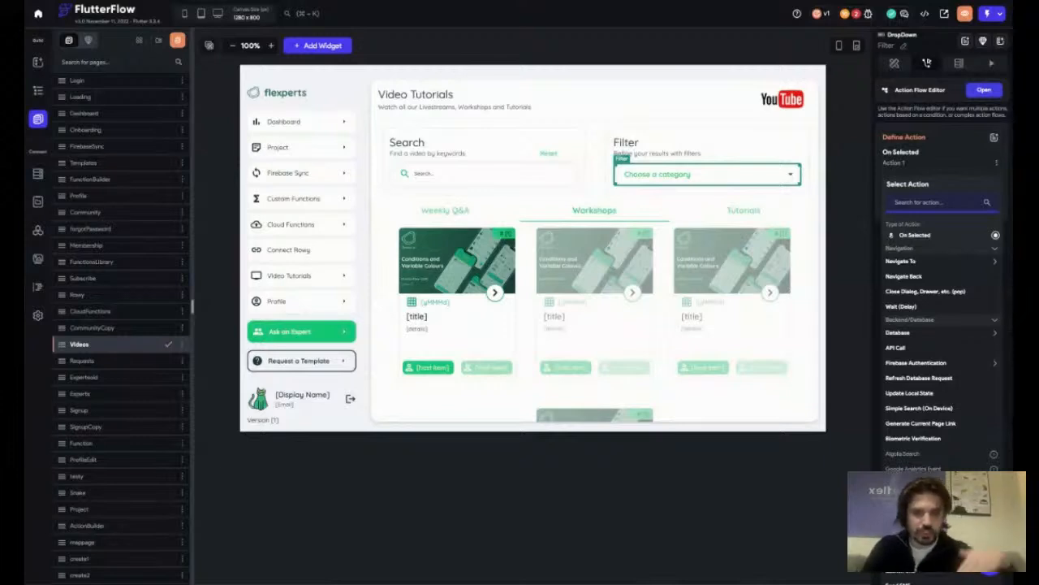
pyautogui.click(998, 164)
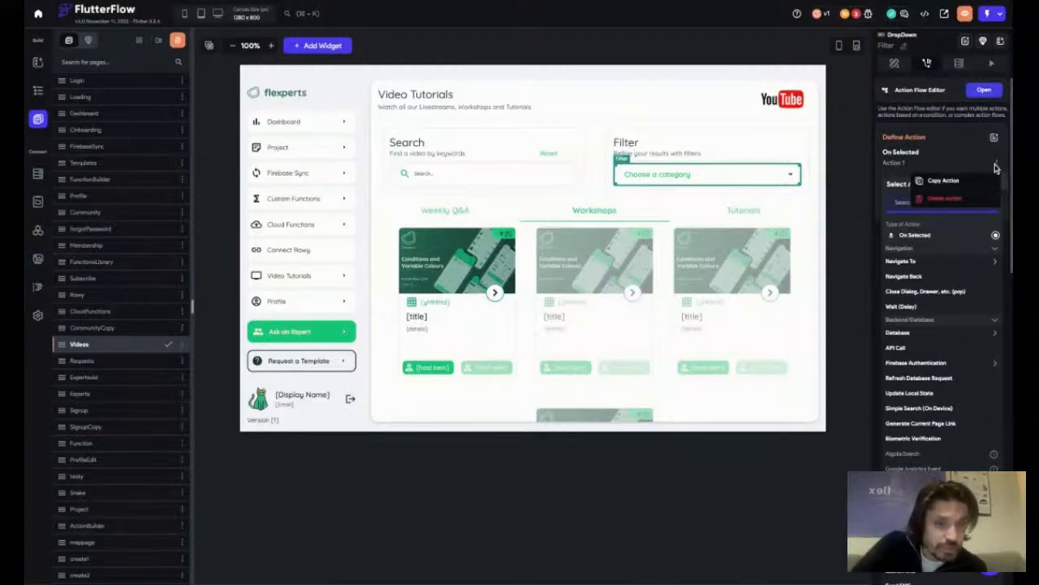
pyautogui.click(931, 199)
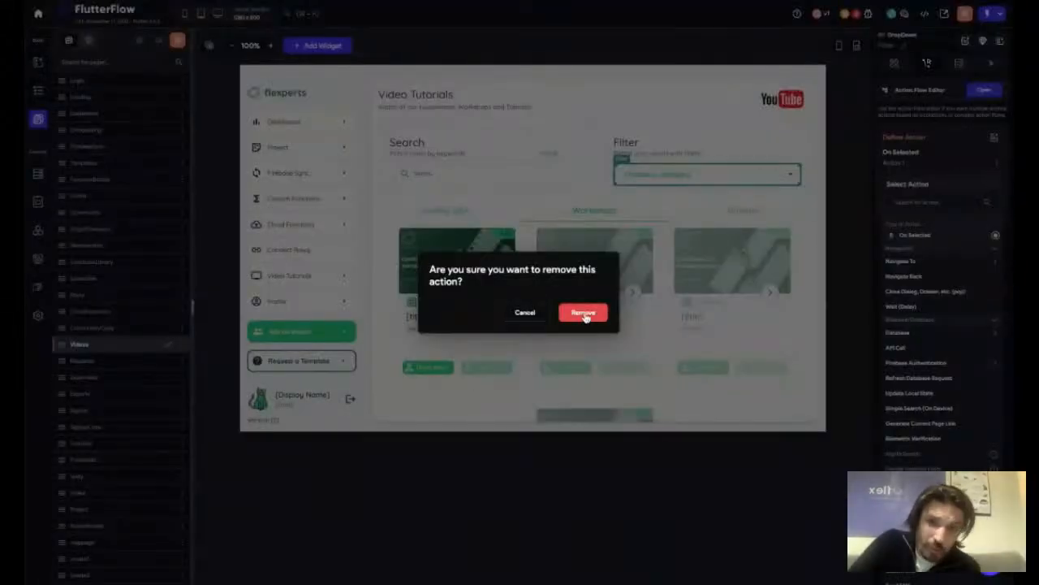
pyautogui.click(583, 313)
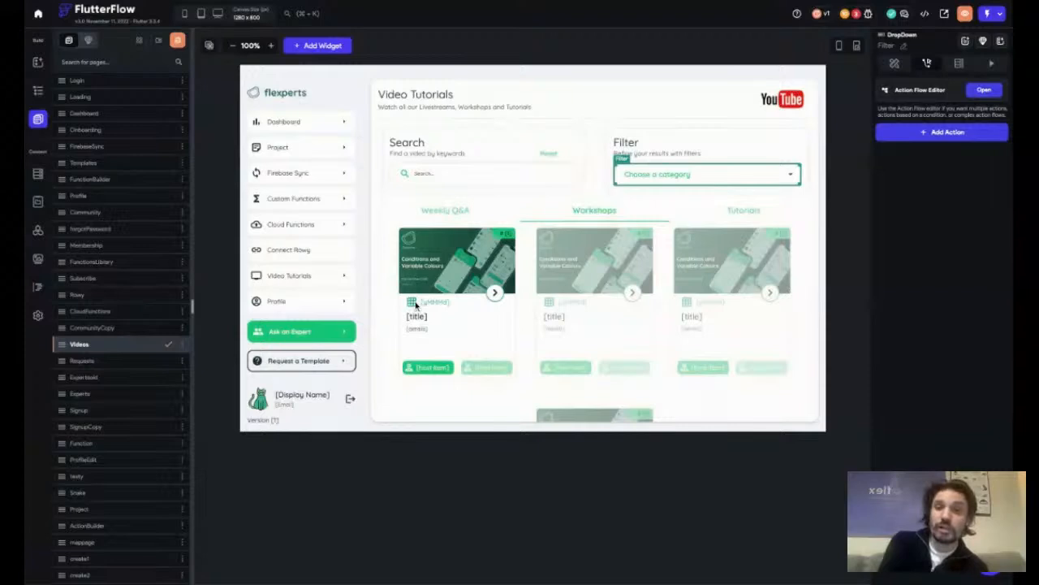
# - Examine the Search text field's properties, including its page update, initial value, styling and input decoration settings
pyautogui.click(431, 177)
pyautogui.click(434, 188)
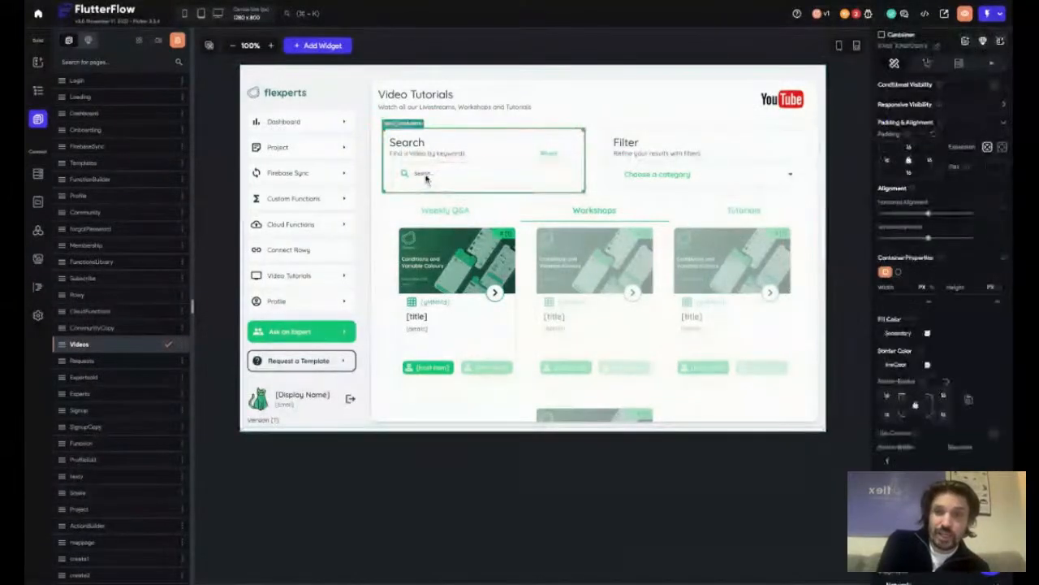
pyautogui.click(424, 177)
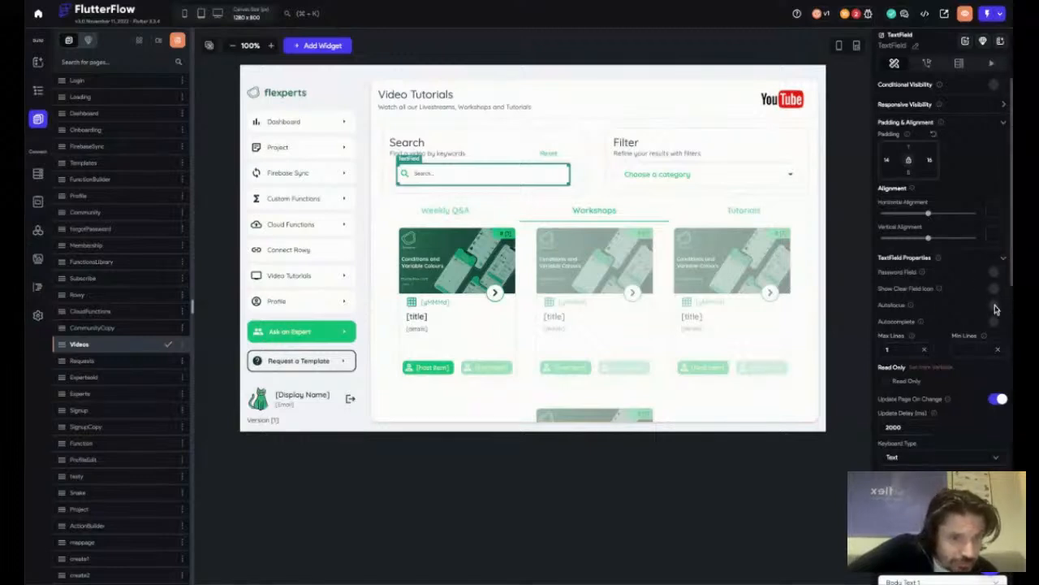
pyautogui.scroll(-2, 996, 308)
pyautogui.scroll(-3, 991, 317)
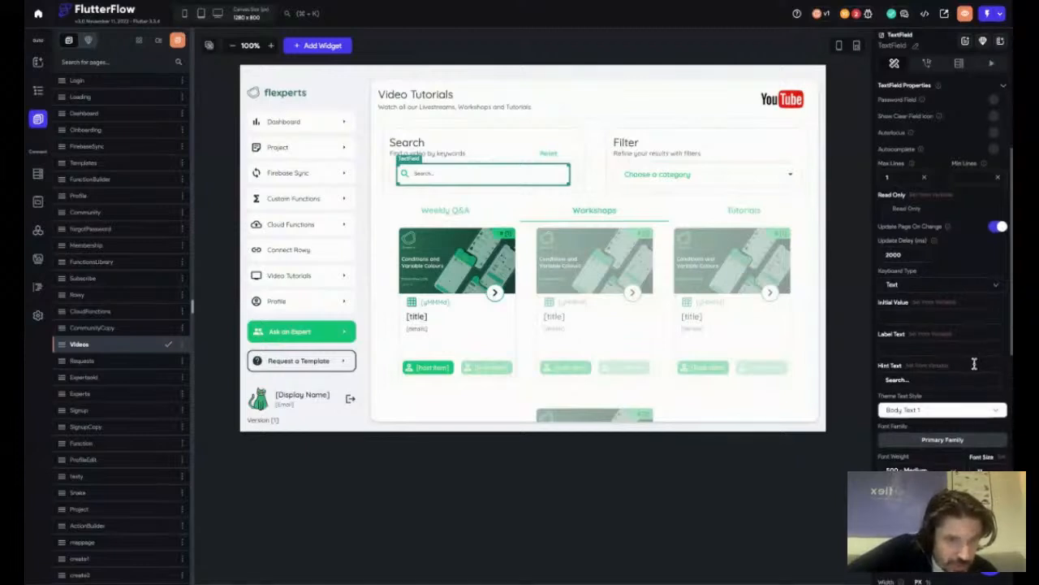
pyautogui.scroll(-1, 974, 365)
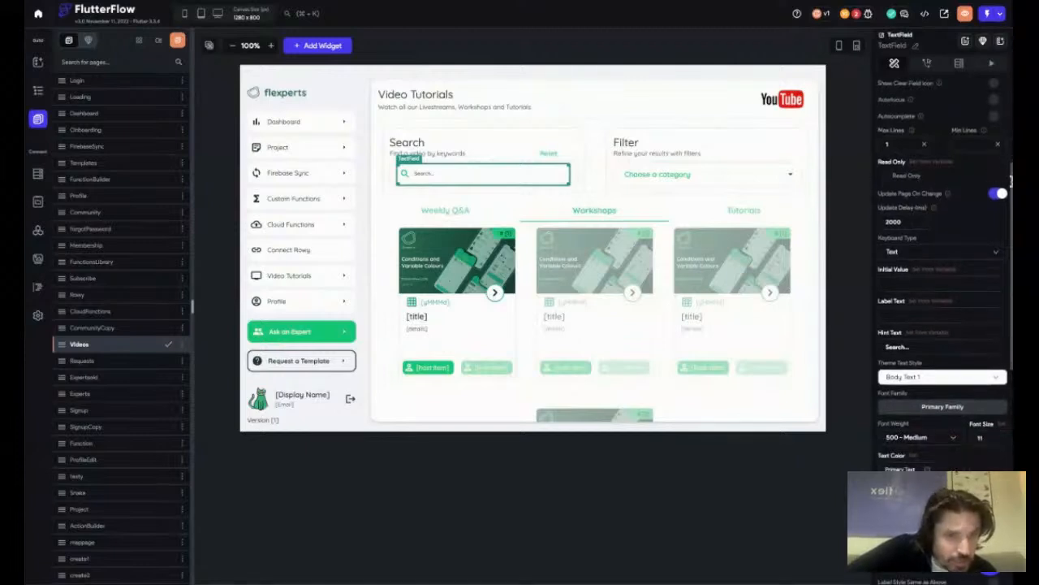
pyautogui.scroll(-1, 989, 192)
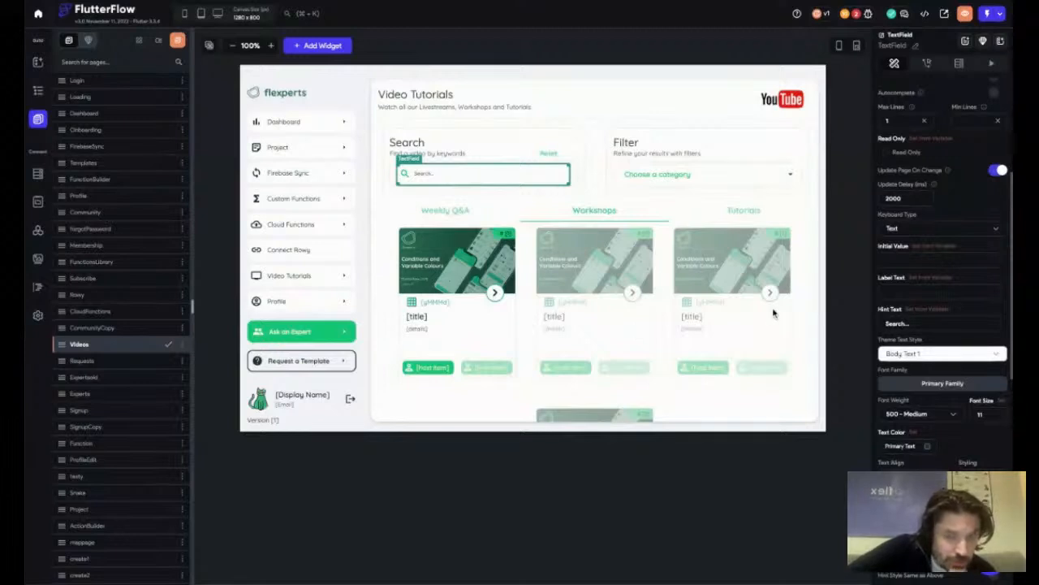
pyautogui.scroll(-4, 990, 258)
pyautogui.scroll(5, 991, 258)
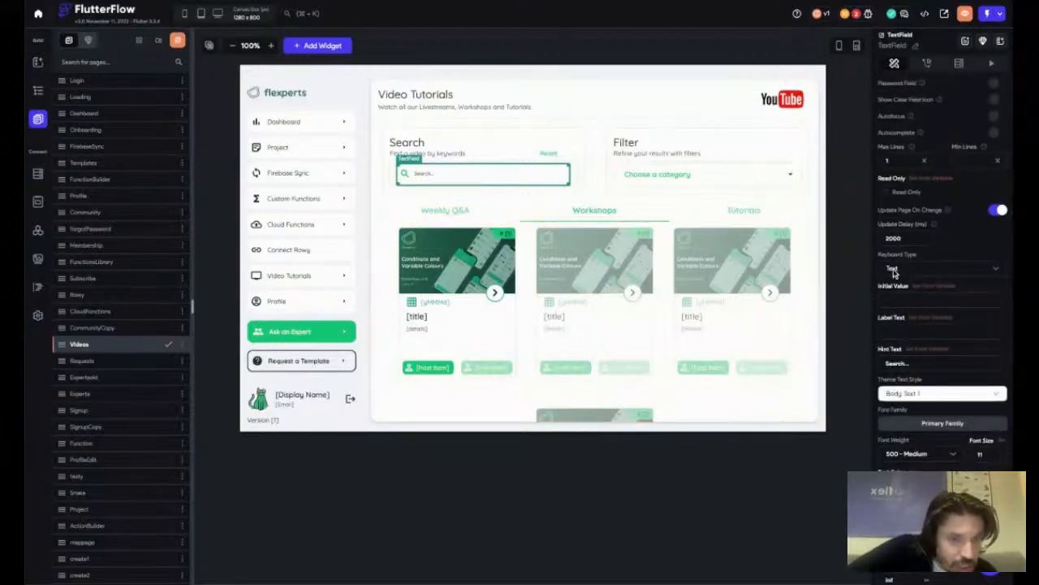
pyautogui.scroll(-5, 939, 371)
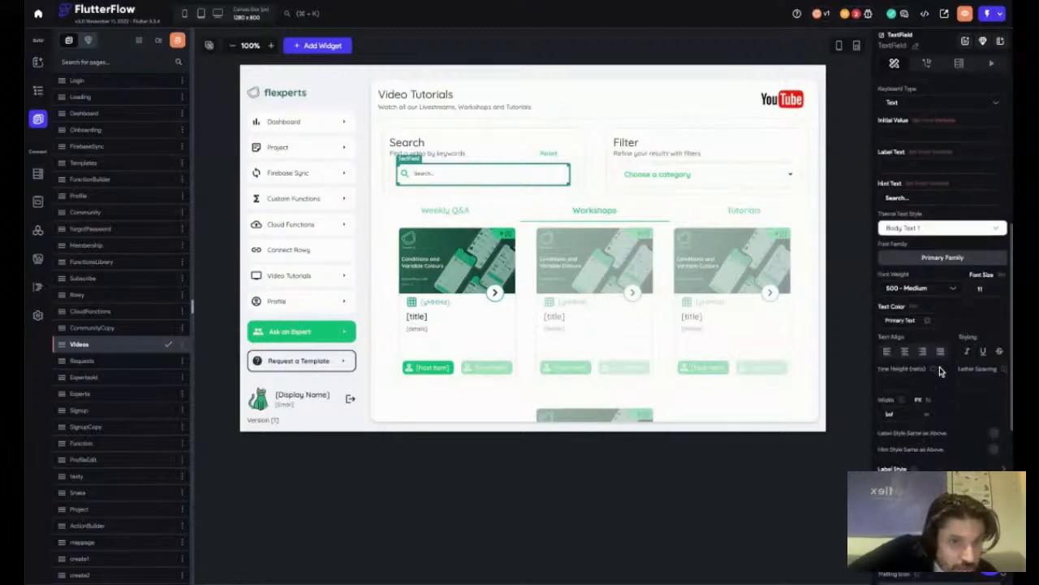
pyautogui.scroll(-10, 940, 371)
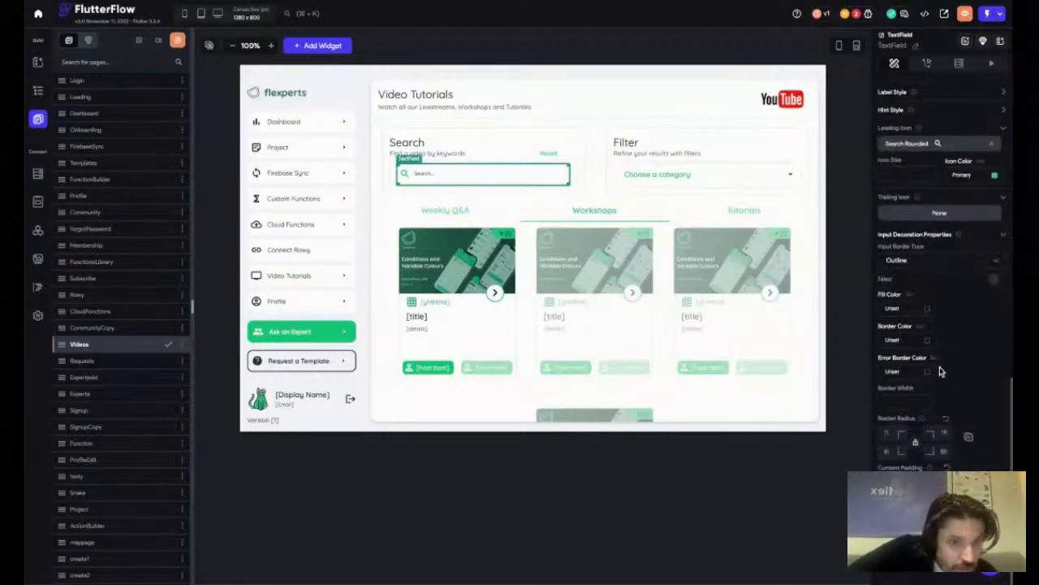
# - Add an On Change action to the Search text field that runs Simple Search (On Device)
pyautogui.click(925, 64)
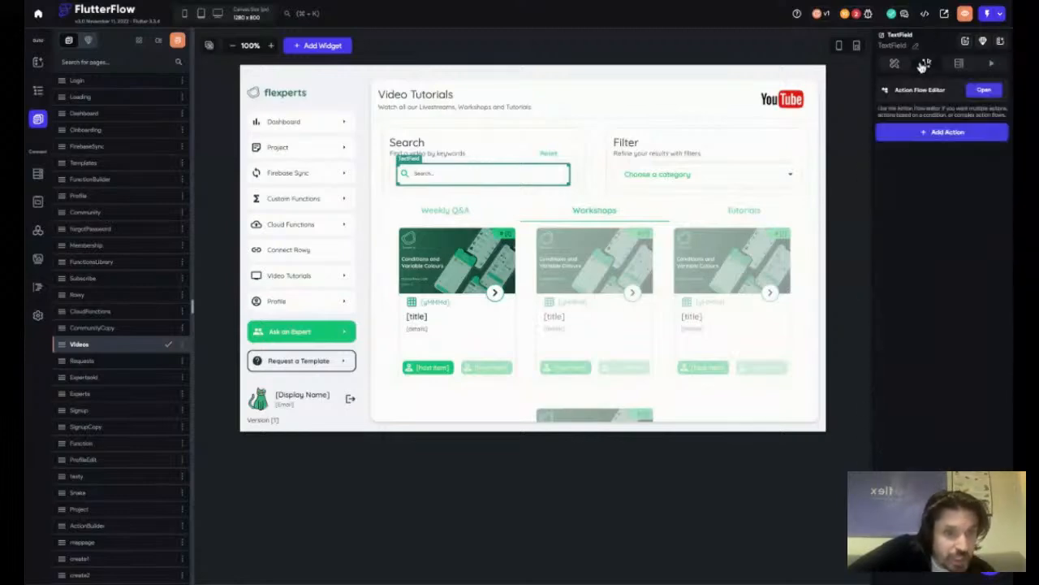
pyautogui.click(947, 133)
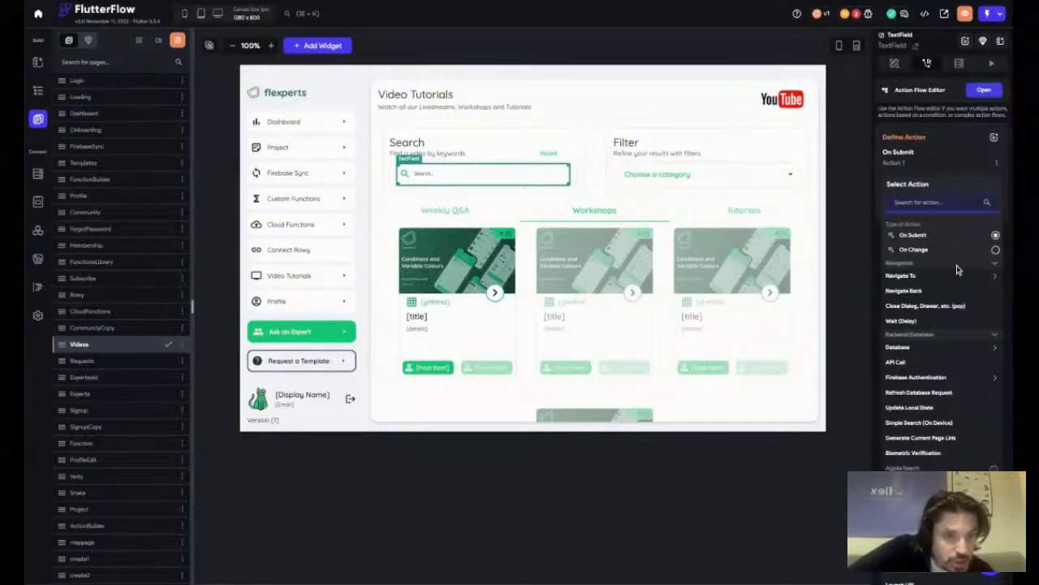
pyautogui.click(996, 251)
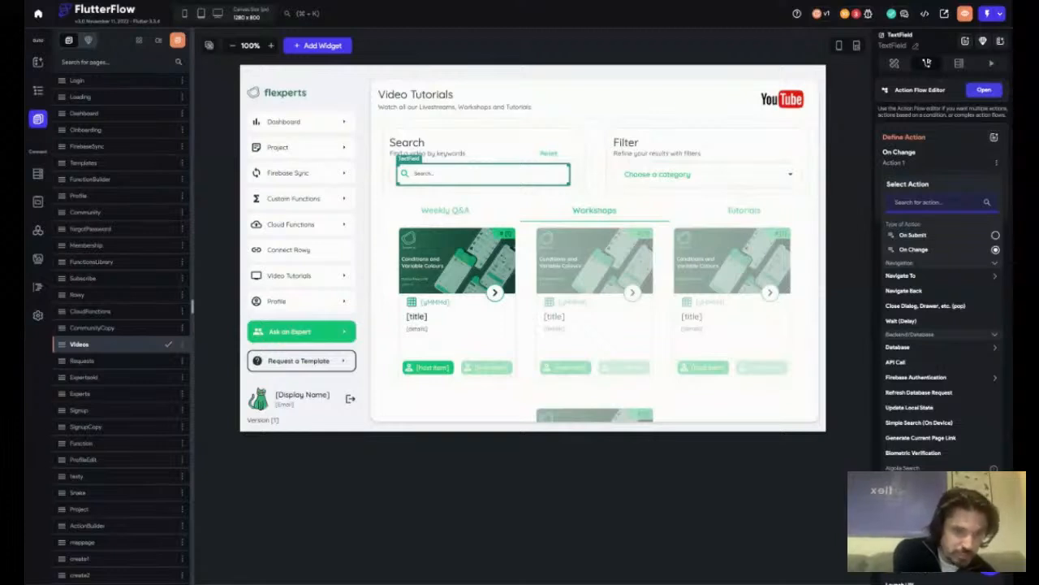
pyautogui.click(919, 422)
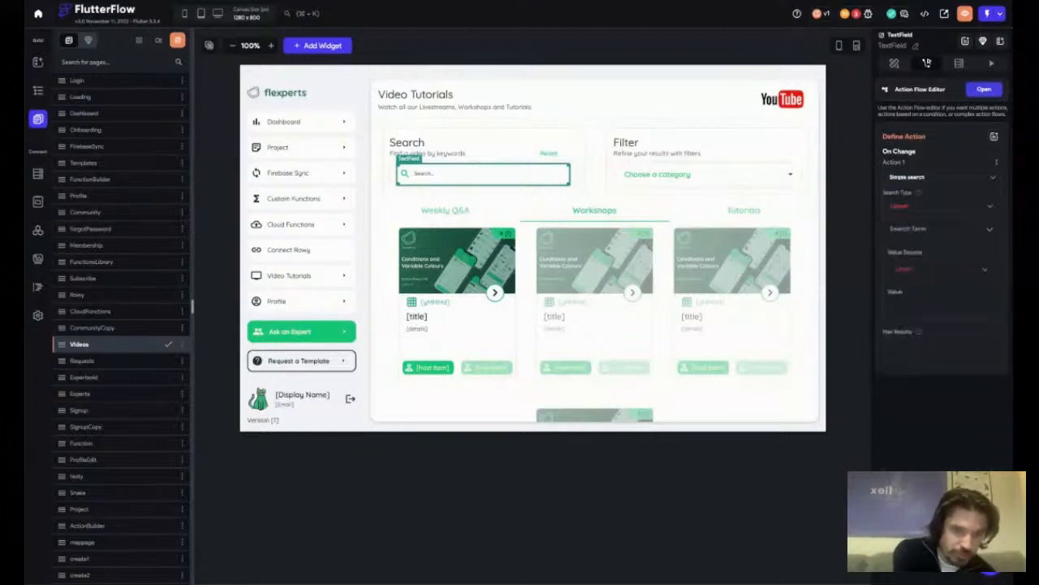
# - Reselect Simple Search (On Device) as the Search field's On Change action, finding it by the term "simple"
pyautogui.click(919, 211)
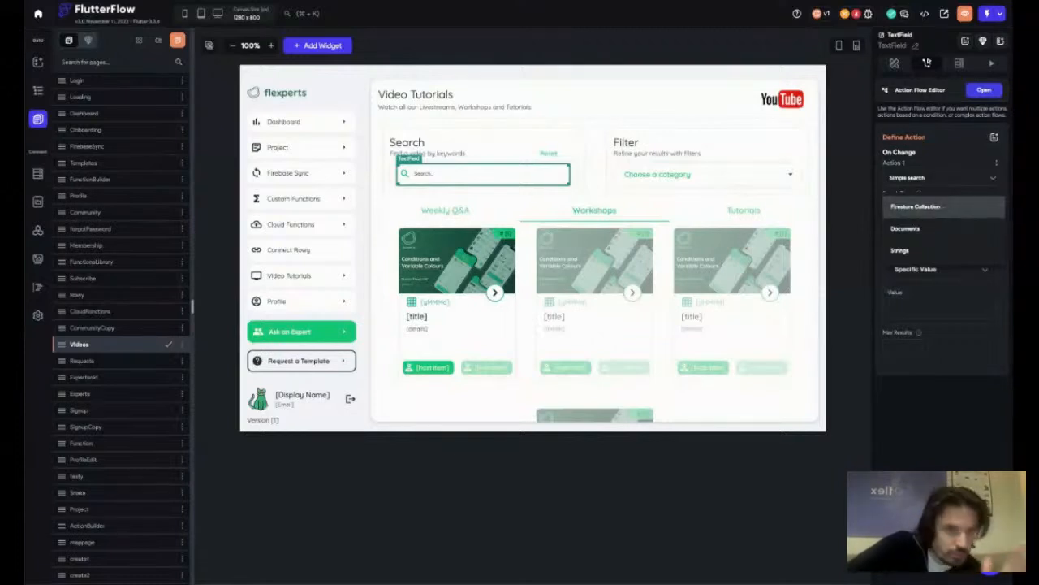
pyautogui.click(958, 161)
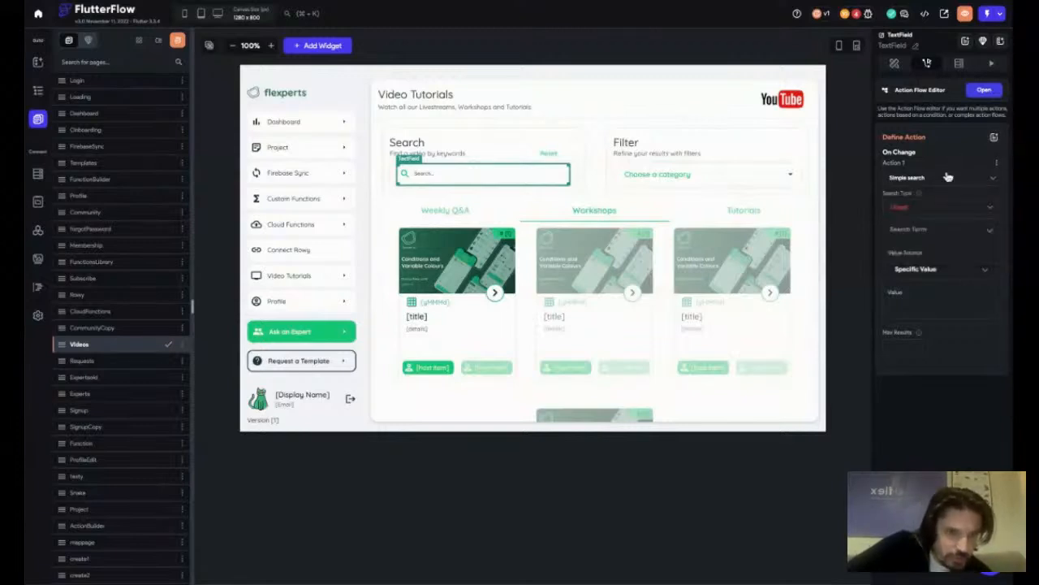
pyautogui.click(930, 180)
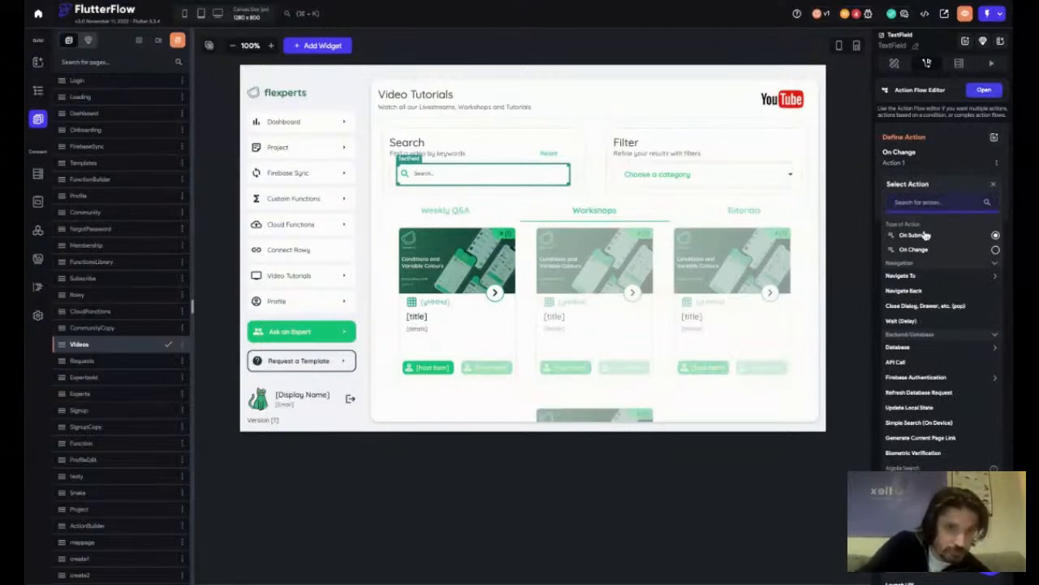
pyautogui.write('simp')
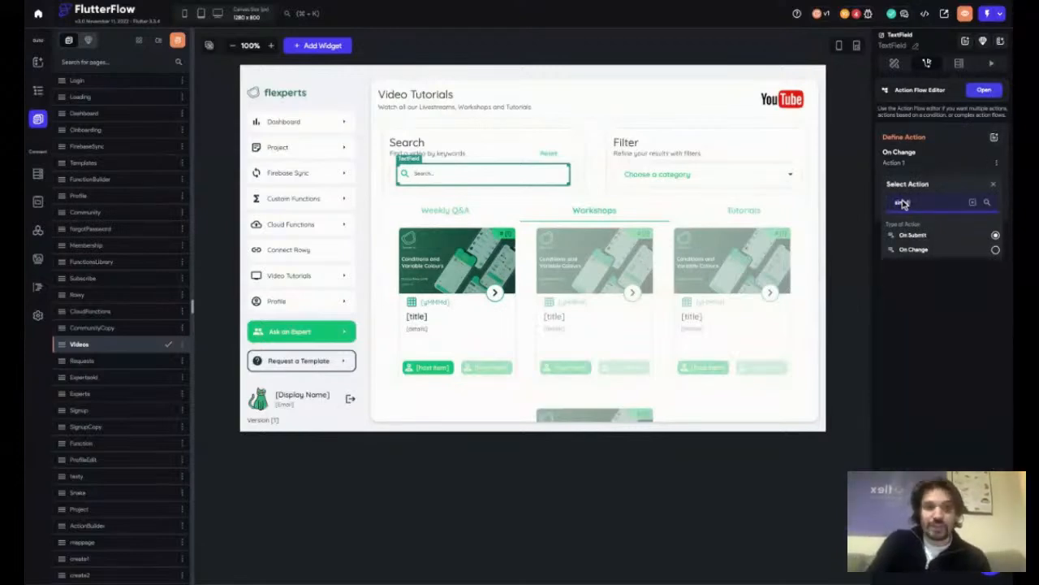
pyautogui.write('le')
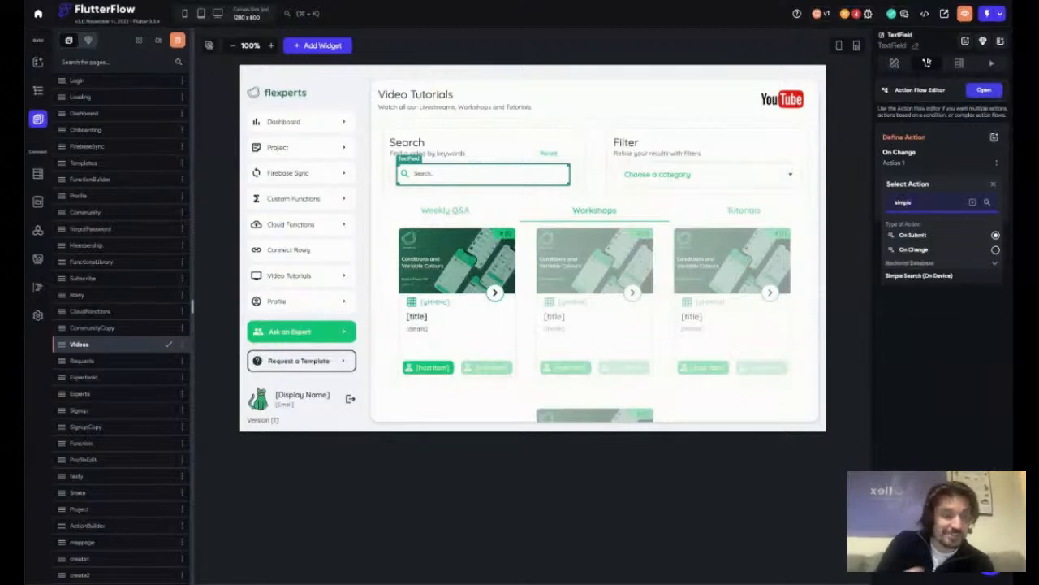
pyautogui.click(932, 274)
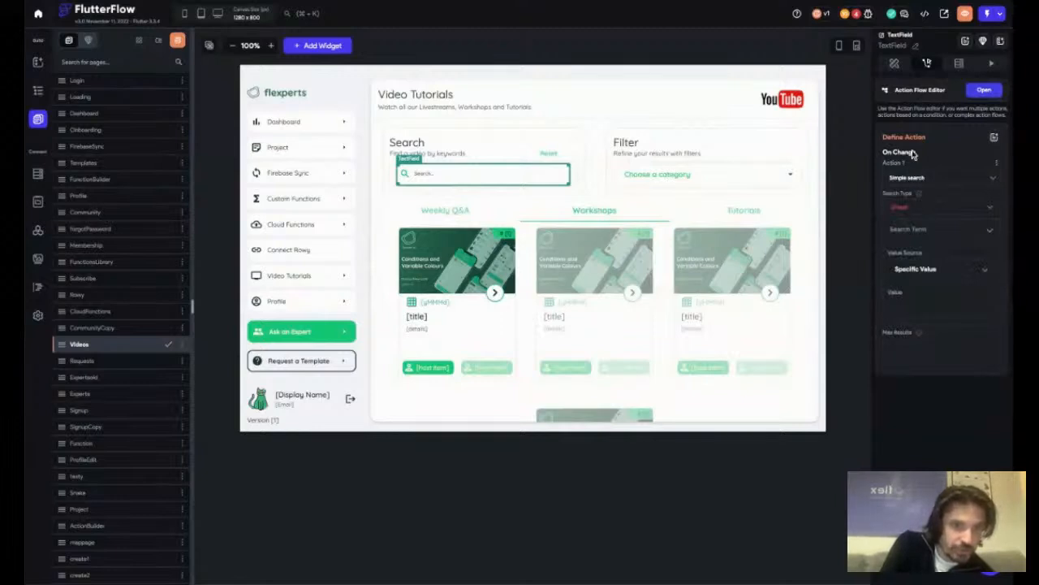
# - Set the simple search's type to Documents and use the videos Documents list as its source, with No Further Changes
pyautogui.click(900, 211)
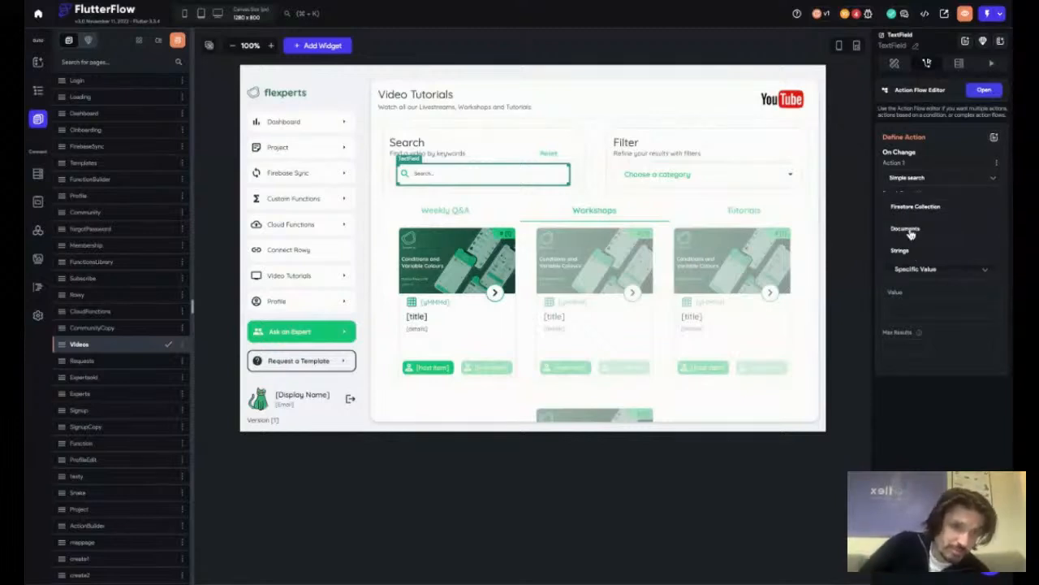
pyautogui.click(908, 228)
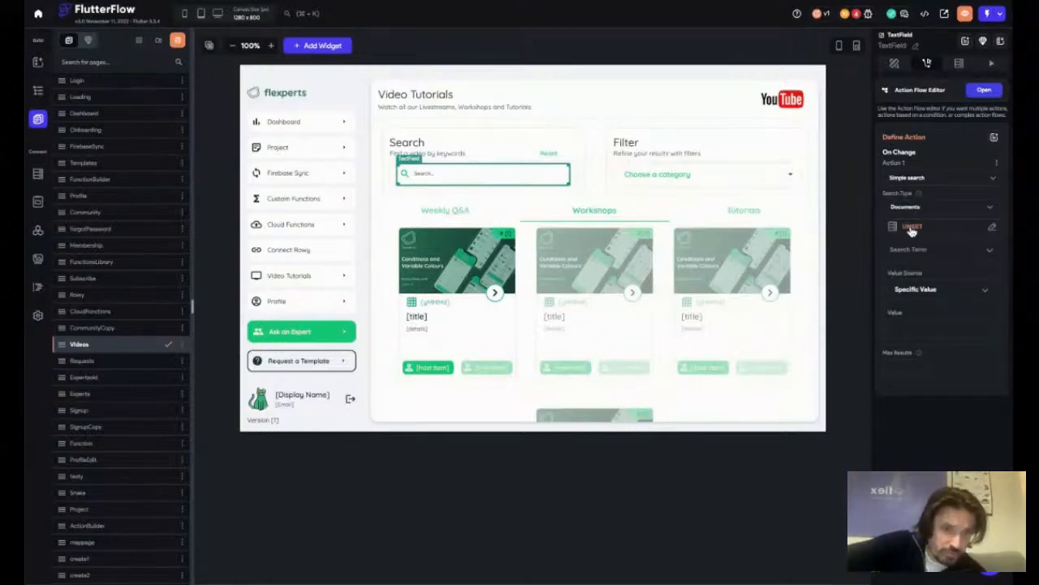
pyautogui.click(911, 228)
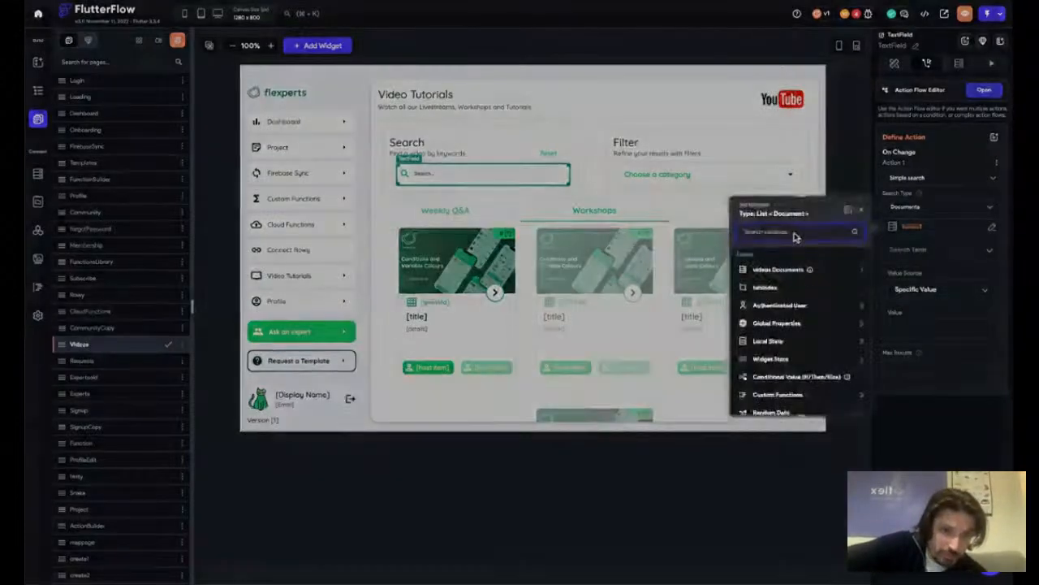
pyautogui.click(779, 272)
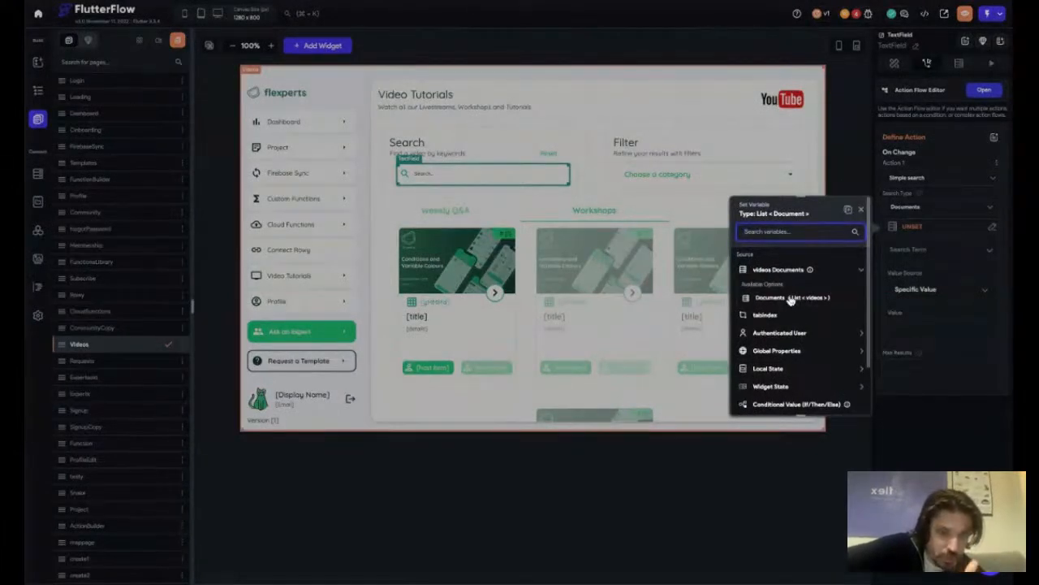
pyautogui.click(791, 298)
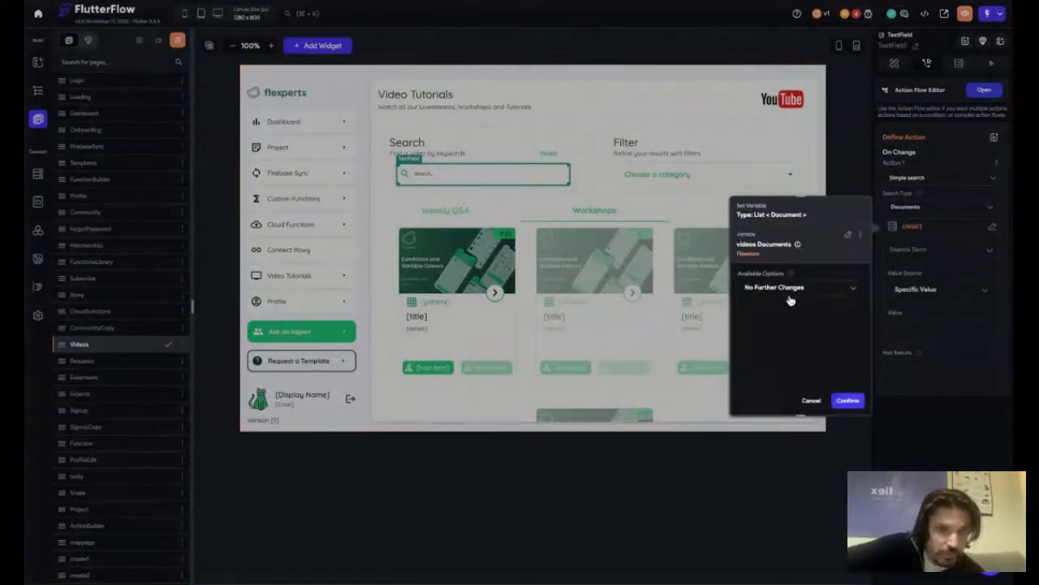
pyautogui.click(849, 401)
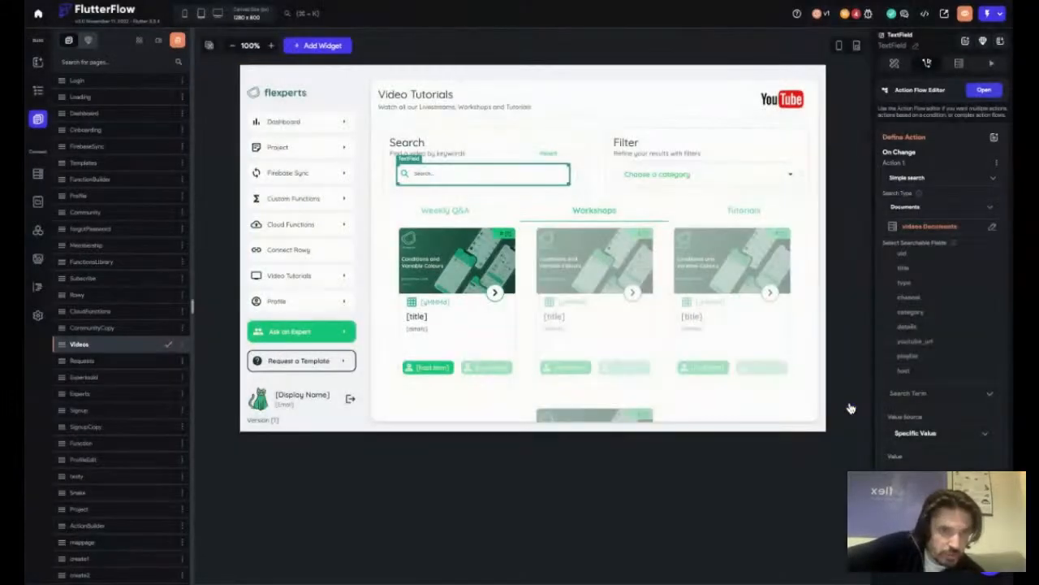
# - Mark title, type, category and host as the searchable fields of the simple search
pyautogui.click(890, 269)
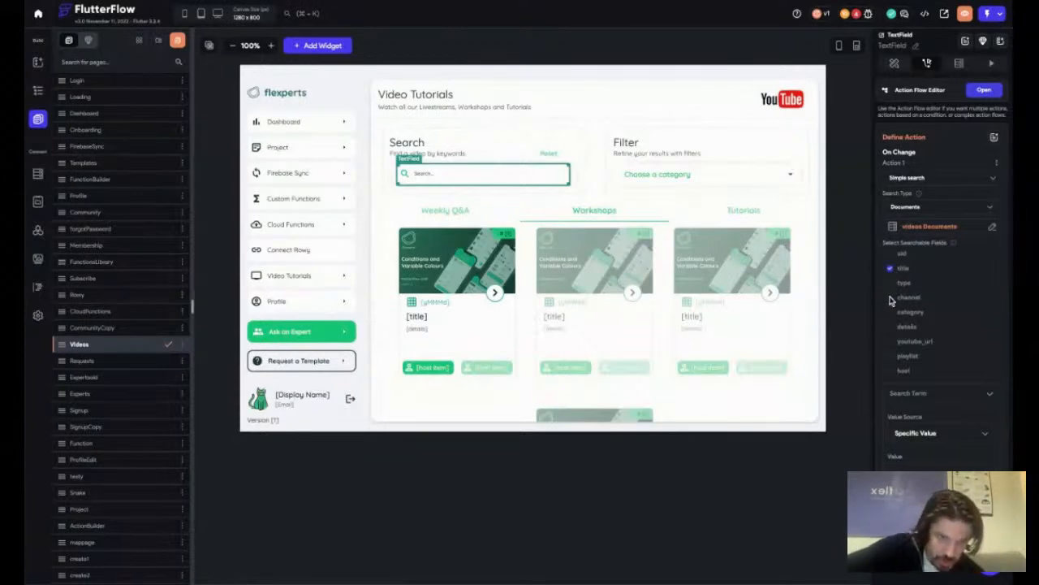
pyautogui.click(890, 284)
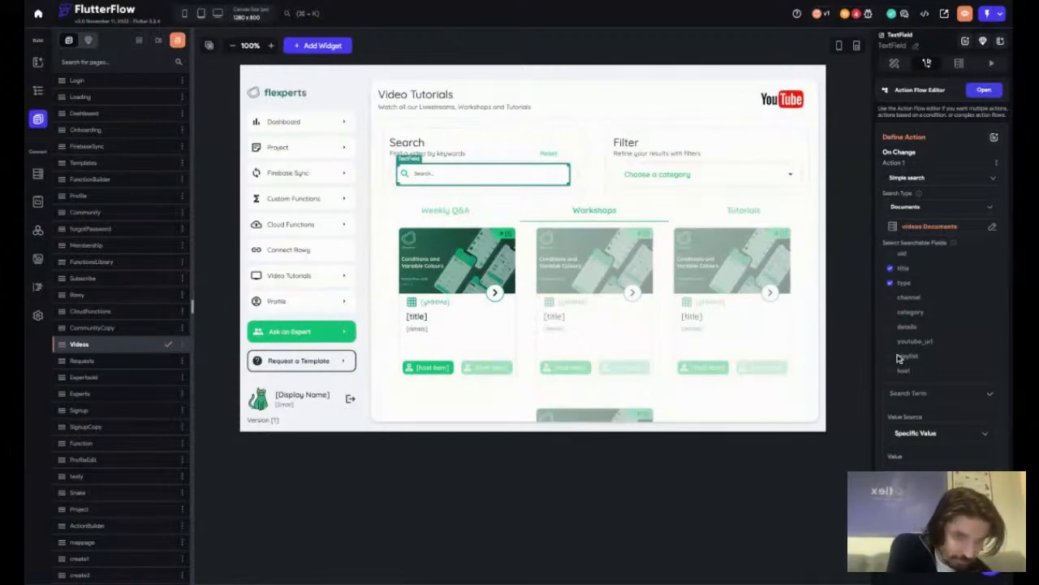
pyautogui.click(893, 315)
pyautogui.click(893, 327)
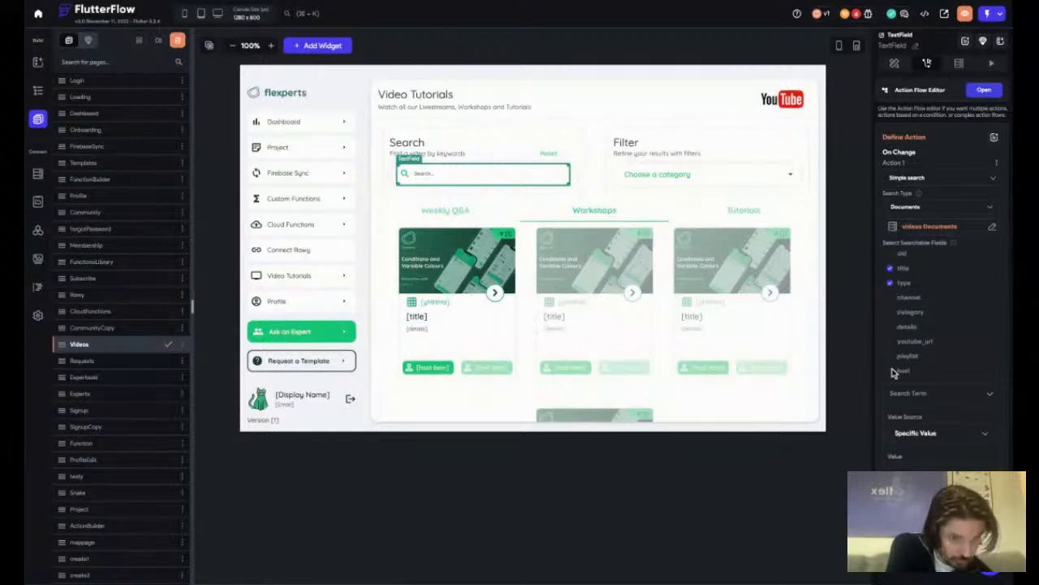
pyautogui.click(891, 328)
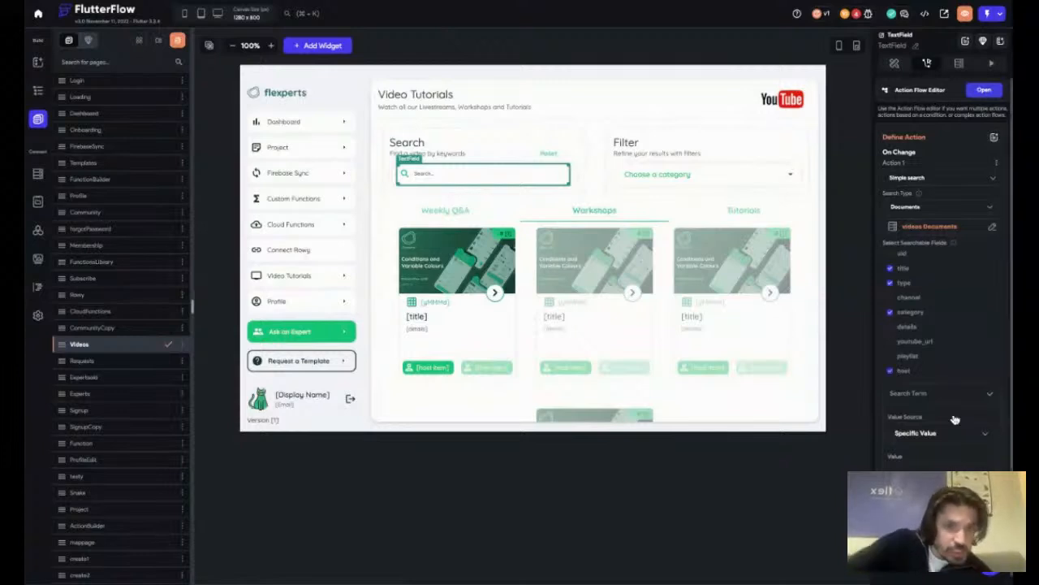
# - Take the search term from a variable, using the widget state of the Search... field
pyautogui.click(910, 438)
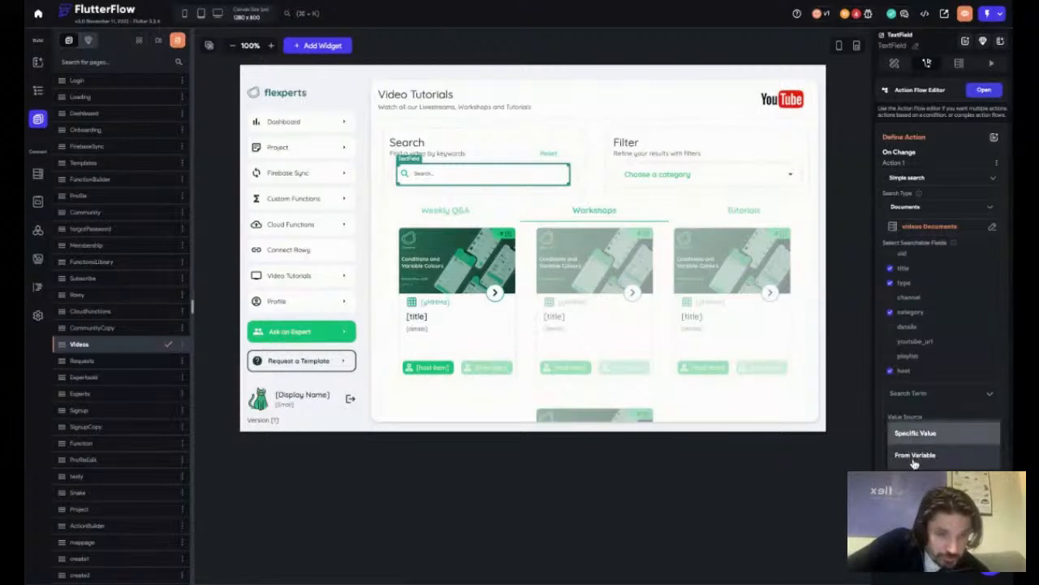
pyautogui.click(914, 457)
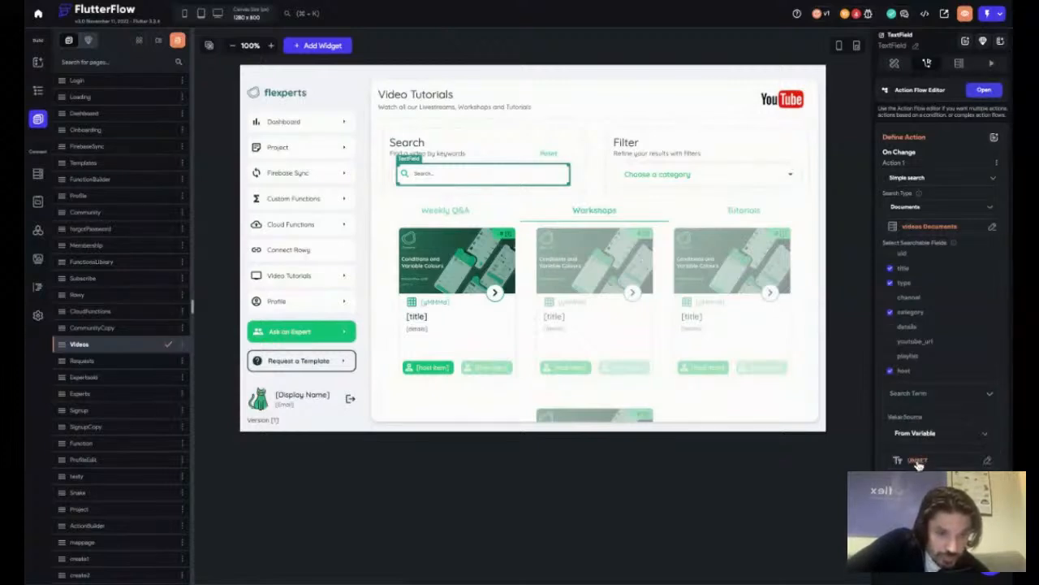
pyautogui.click(915, 461)
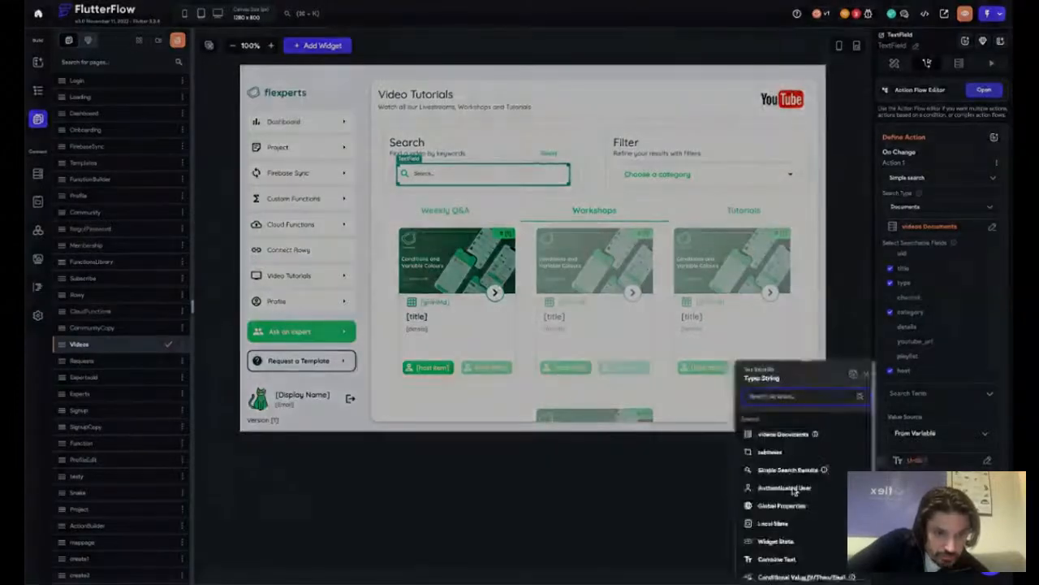
pyautogui.click(774, 542)
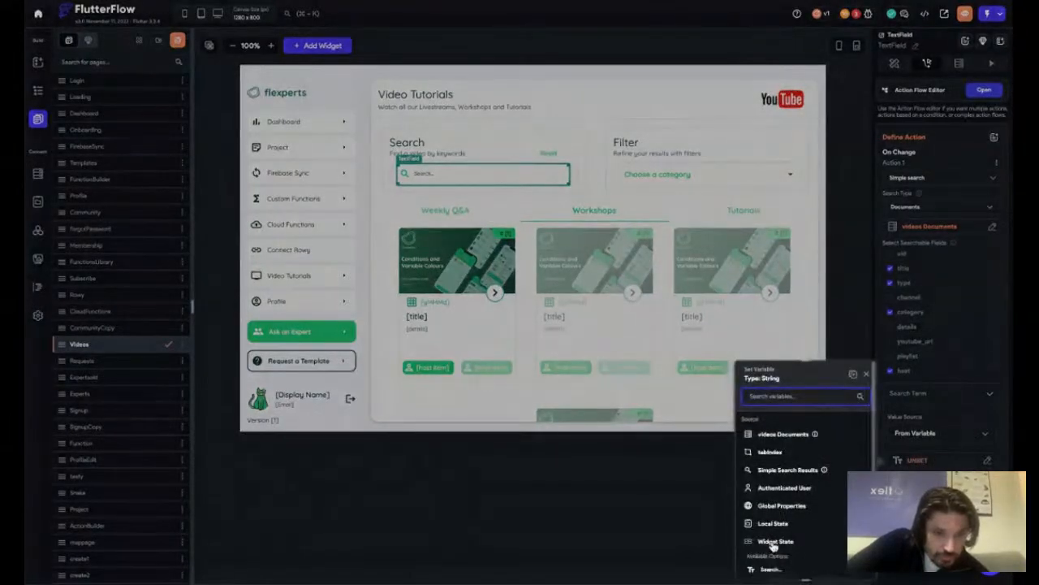
pyautogui.scroll(-3, 771, 542)
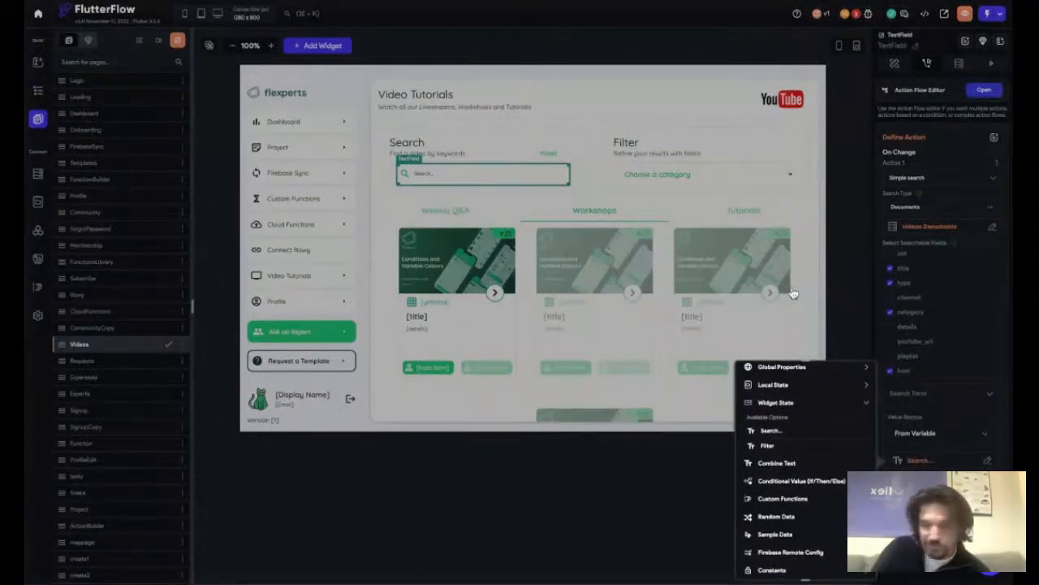
pyautogui.click(767, 431)
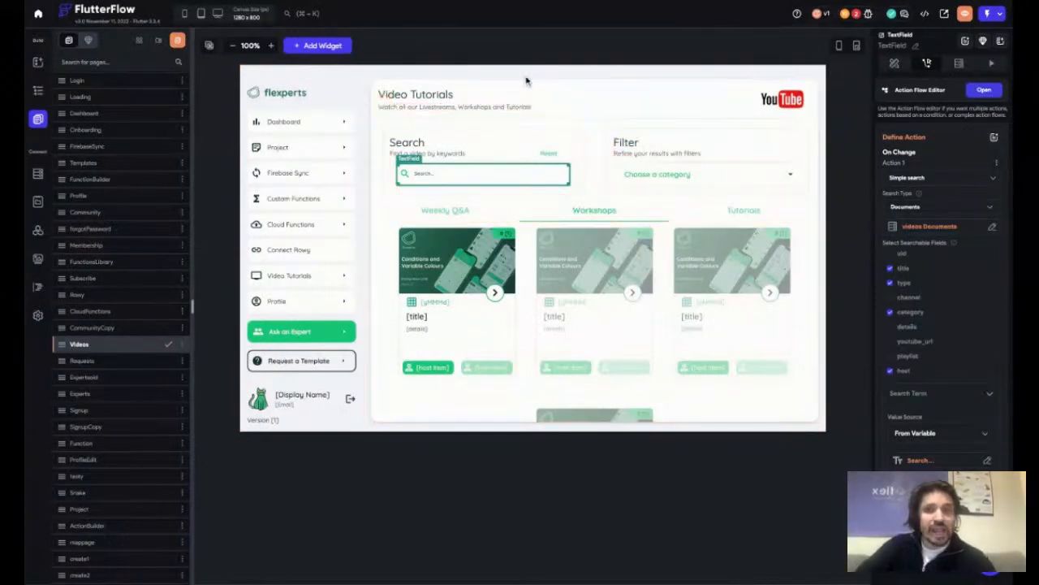
# - Turn on Autocomplete for the Search text field and check the variable sources offered for its options
pyautogui.click(896, 64)
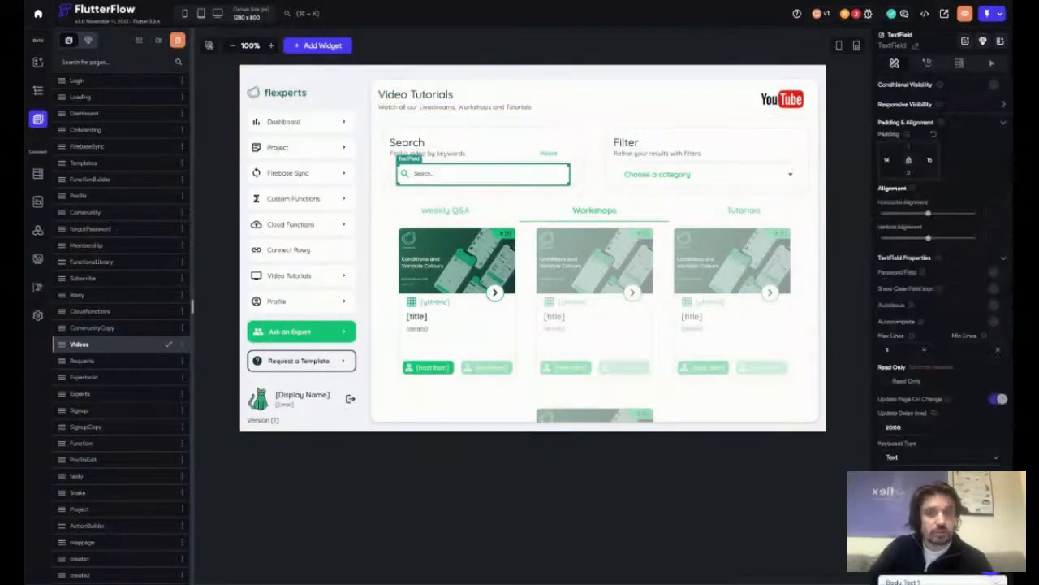
pyautogui.scroll(-1, 944, 410)
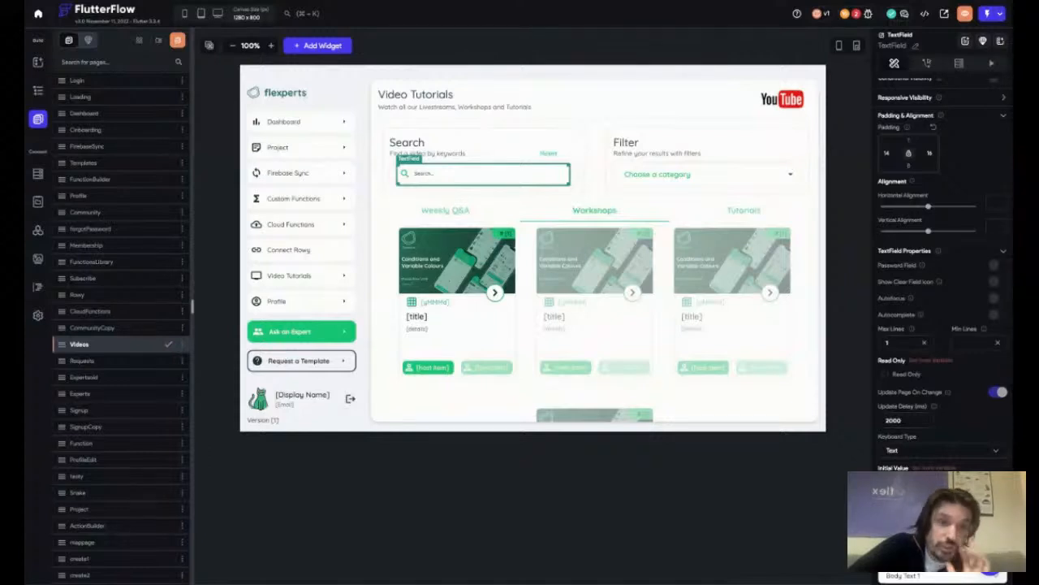
pyautogui.click(998, 314)
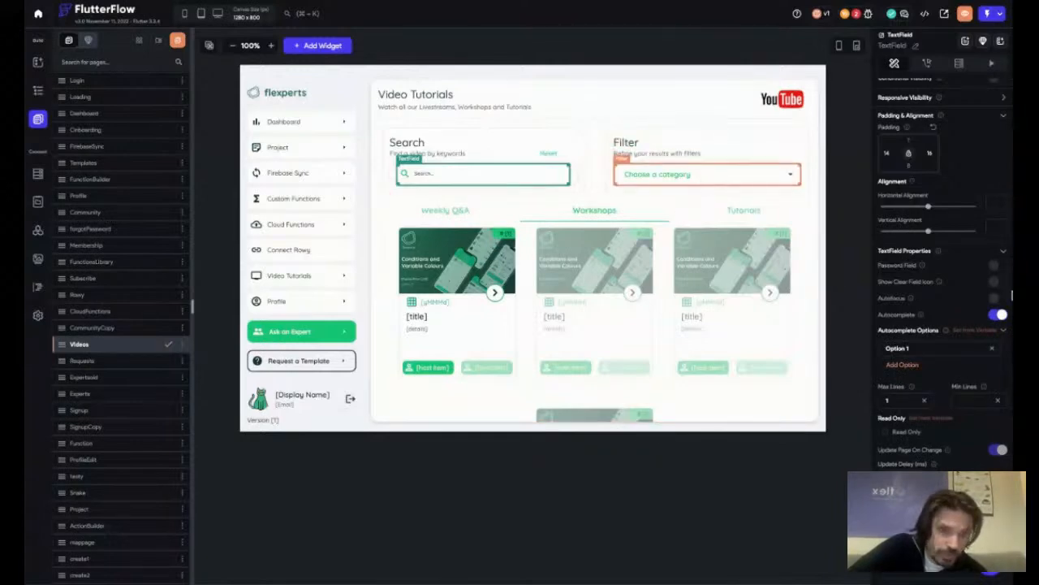
pyautogui.click(985, 331)
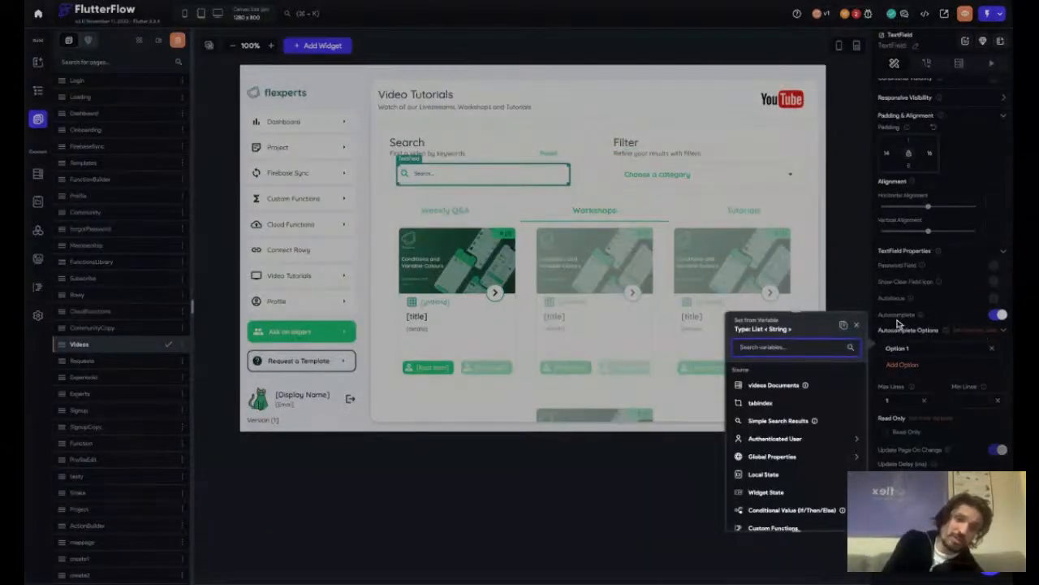
pyautogui.press('Escape')
# - Copy the removeDuplicateStrings variable from the Filter dropdown's Define Options, leaving the dropdown unchanged
pyautogui.click(650, 177)
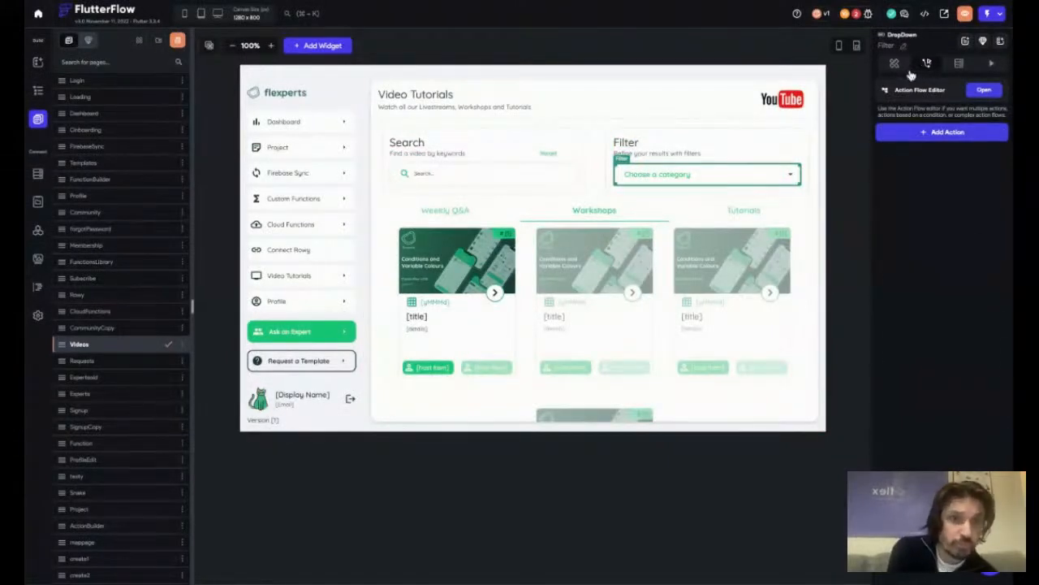
pyautogui.click(896, 65)
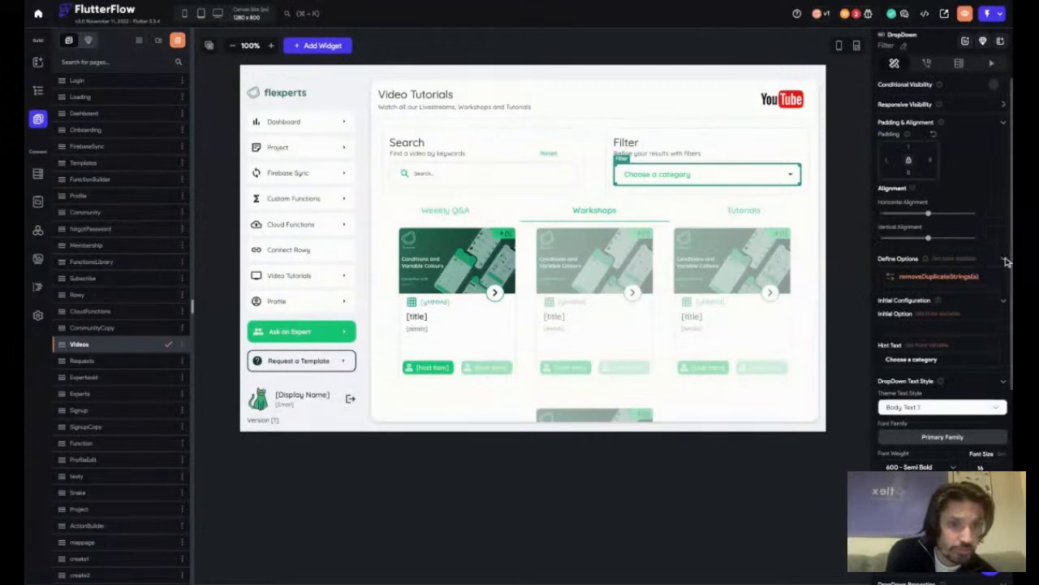
pyautogui.click(972, 278)
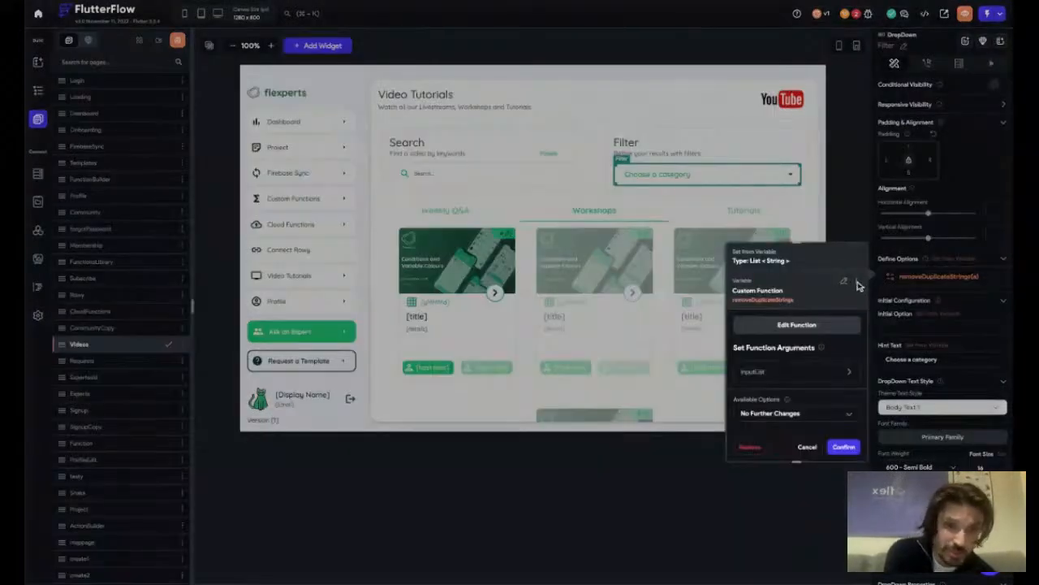
pyautogui.click(858, 283)
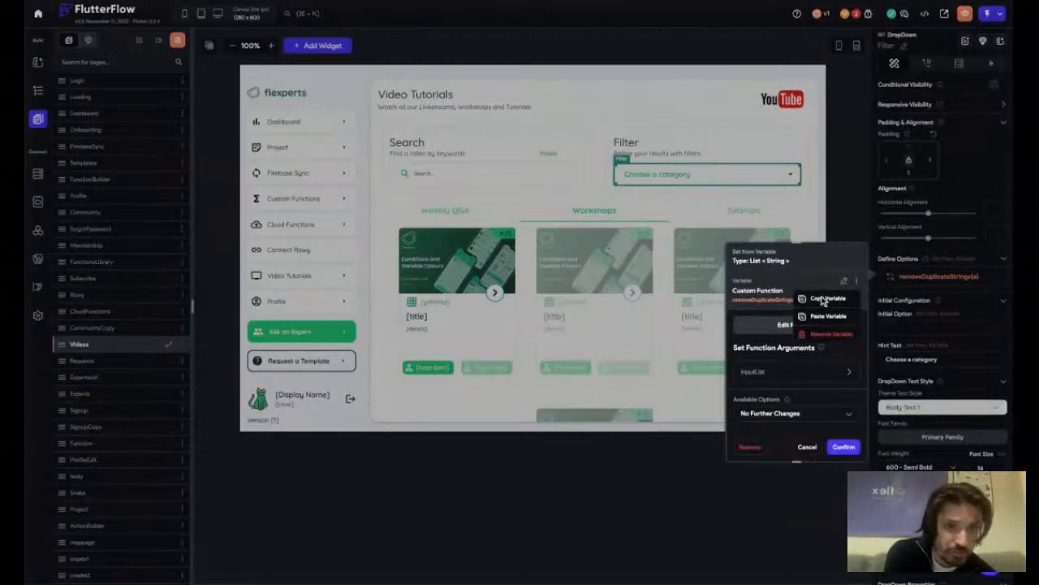
pyautogui.click(823, 300)
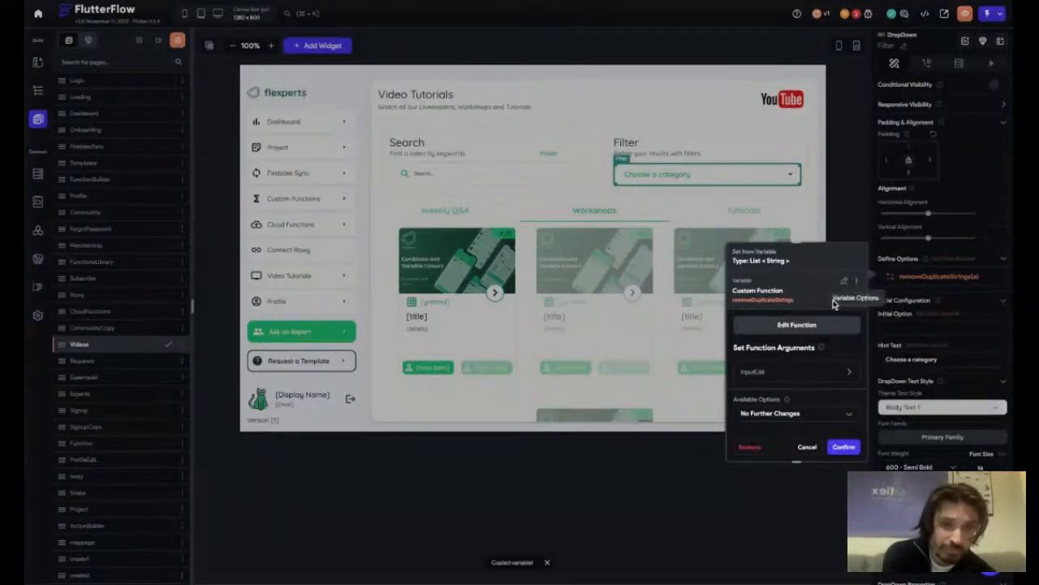
pyautogui.click(806, 447)
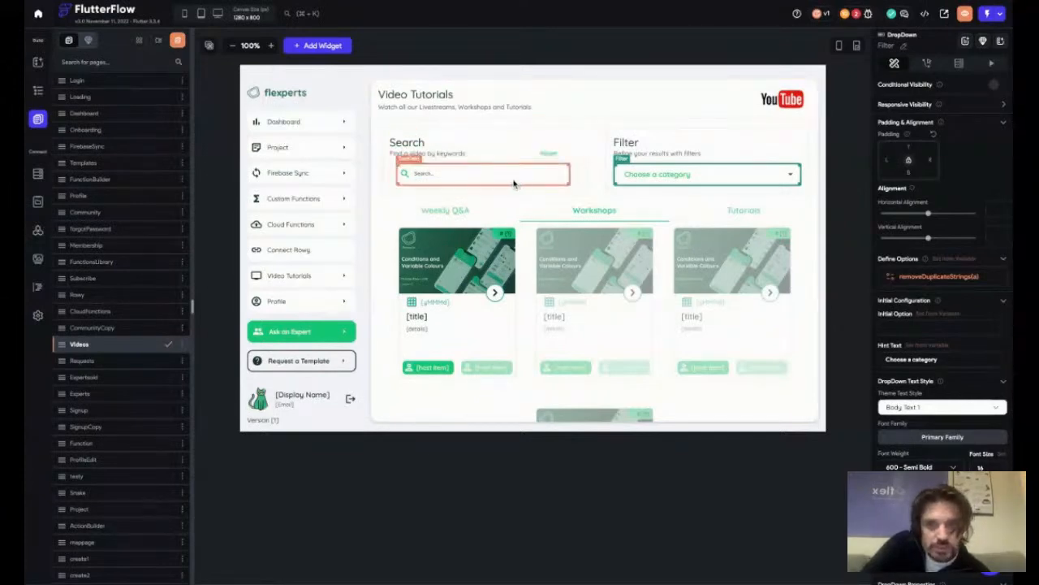
# - Paste the copied removeDuplicateStrings variable as the Search text field's autocomplete options and expand its inputList argument
pyautogui.click(406, 178)
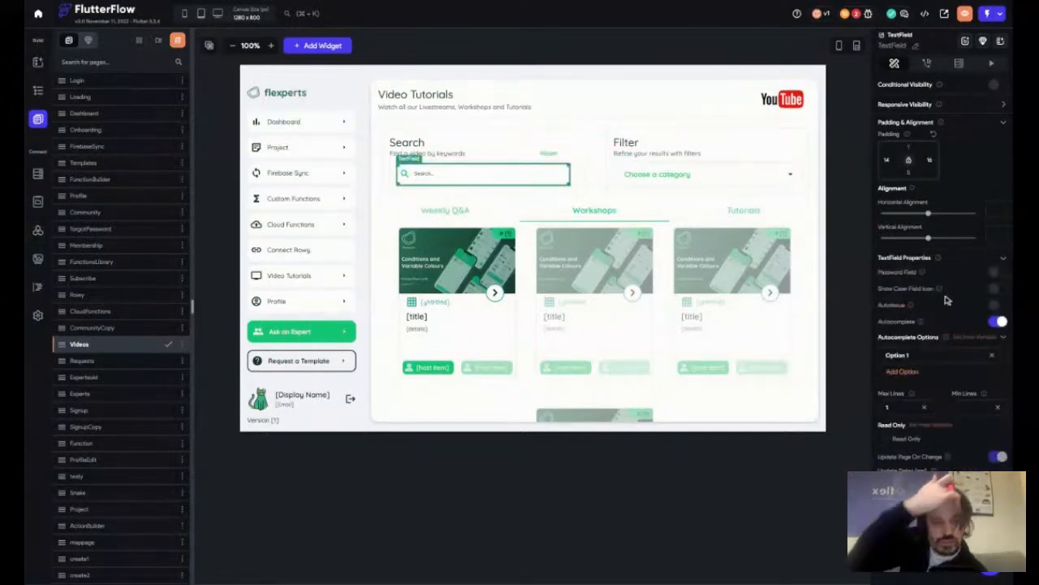
pyautogui.click(978, 339)
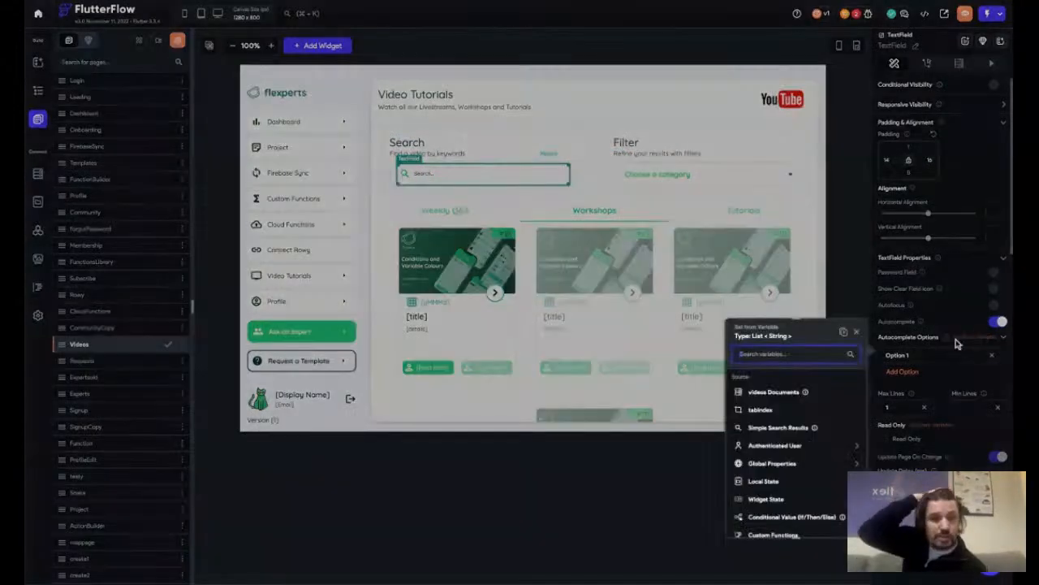
pyautogui.click(843, 333)
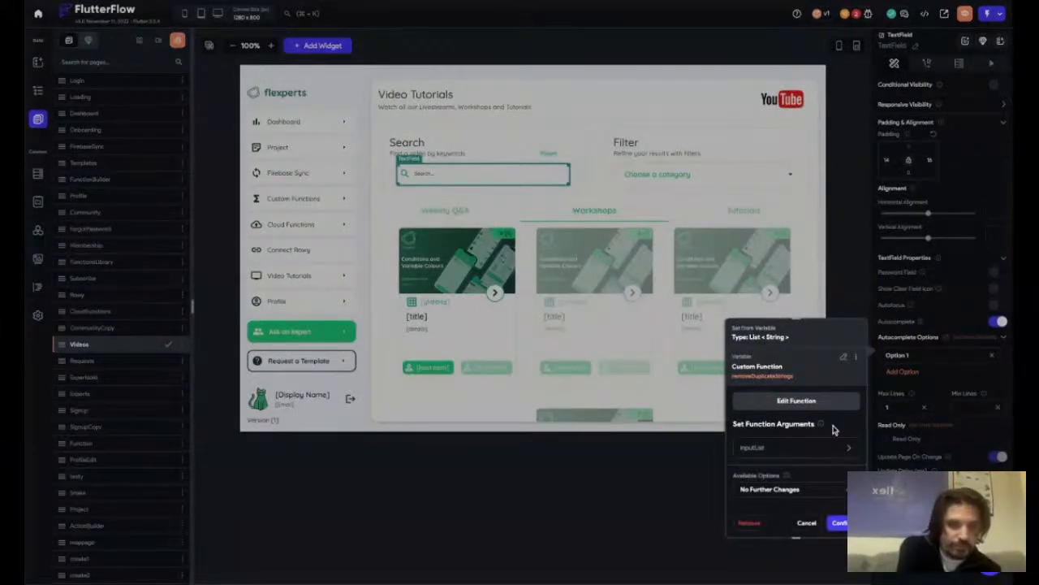
pyautogui.click(849, 450)
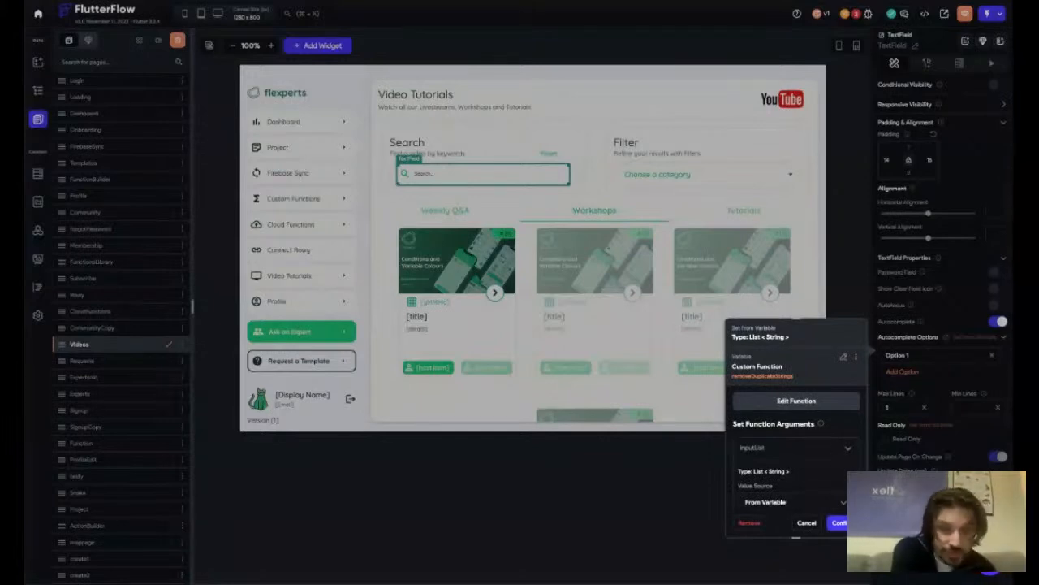
pyautogui.scroll(-2, 841, 485)
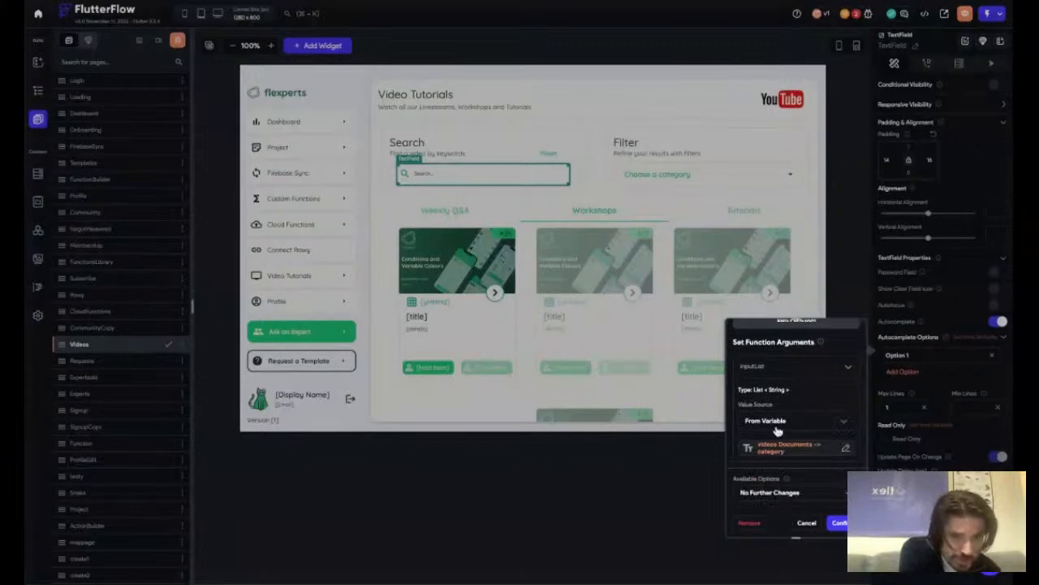
pyautogui.scroll(2, 772, 412)
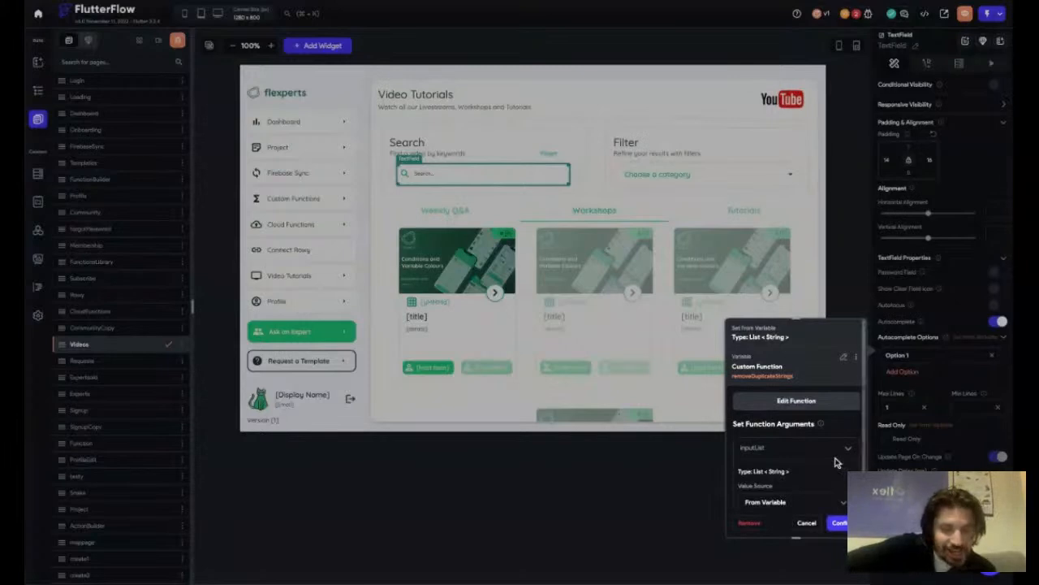
pyautogui.scroll(-1, 837, 460)
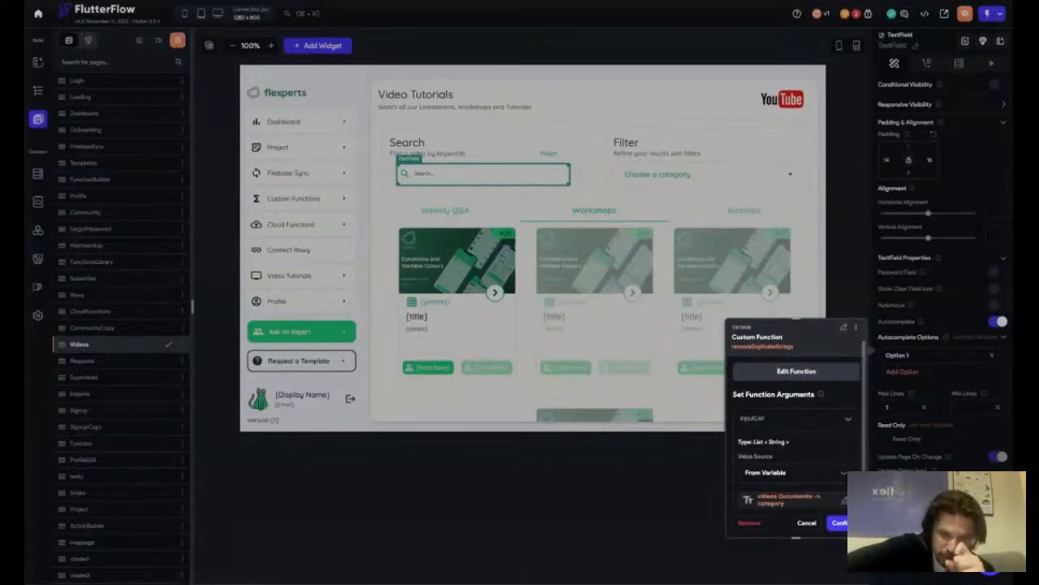
pyautogui.scroll(-2, 797, 414)
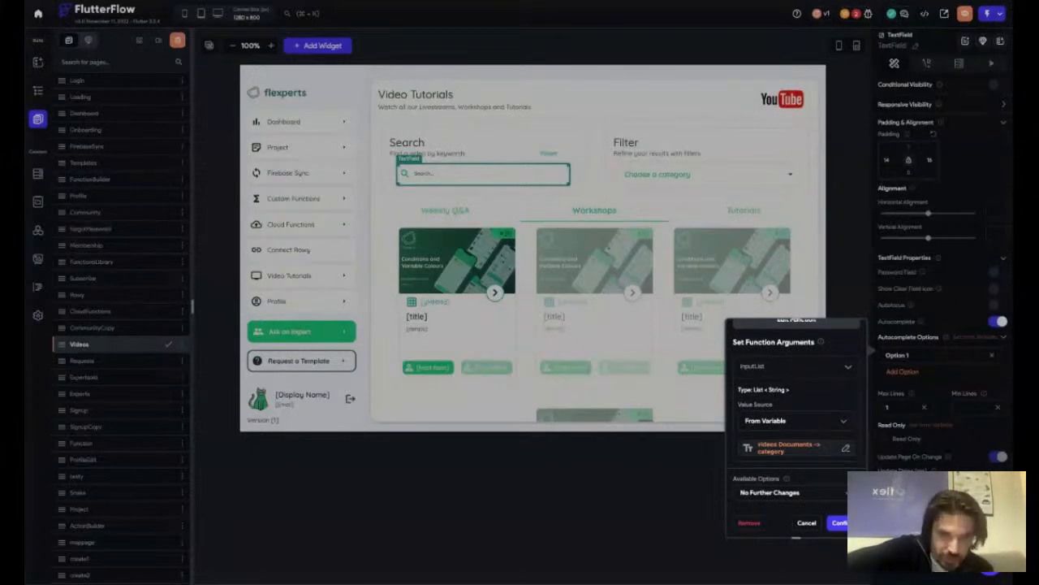
# - Map the autocomplete input list to the title property of the videos Documents, and select the VideoTab component of the Workshops tab
pyautogui.click(801, 446)
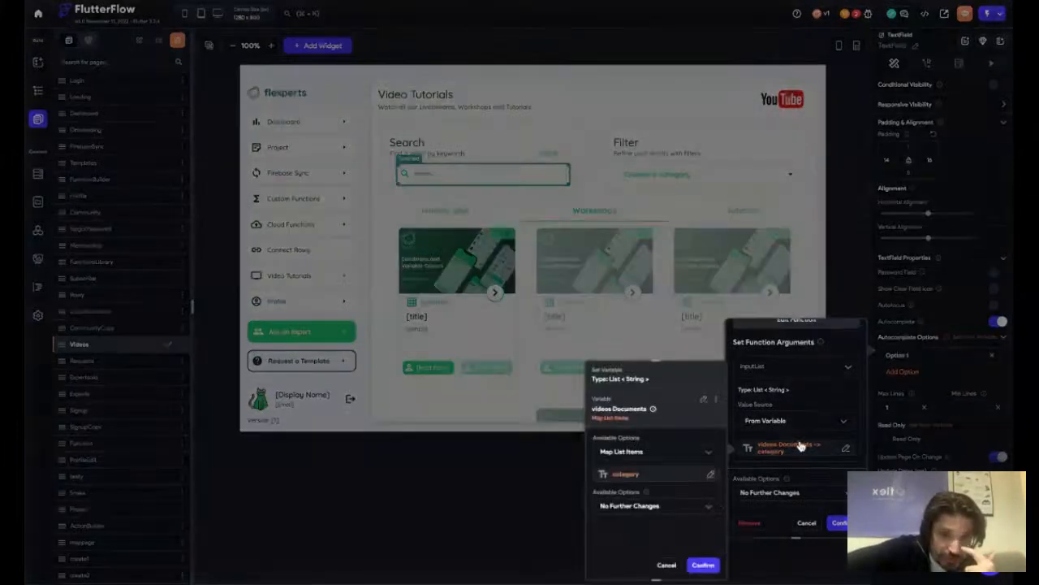
pyautogui.click(635, 479)
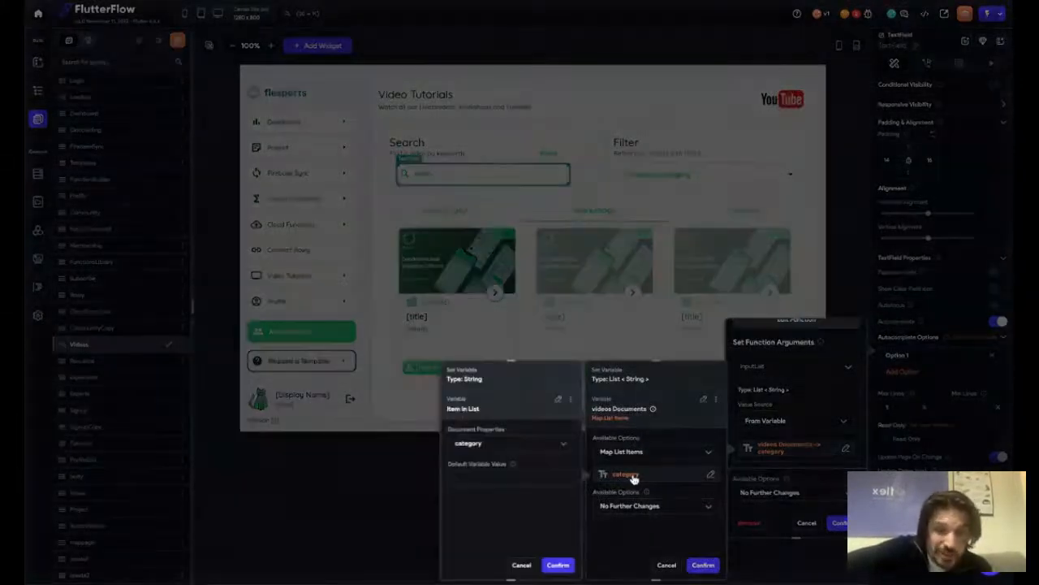
pyautogui.click(536, 442)
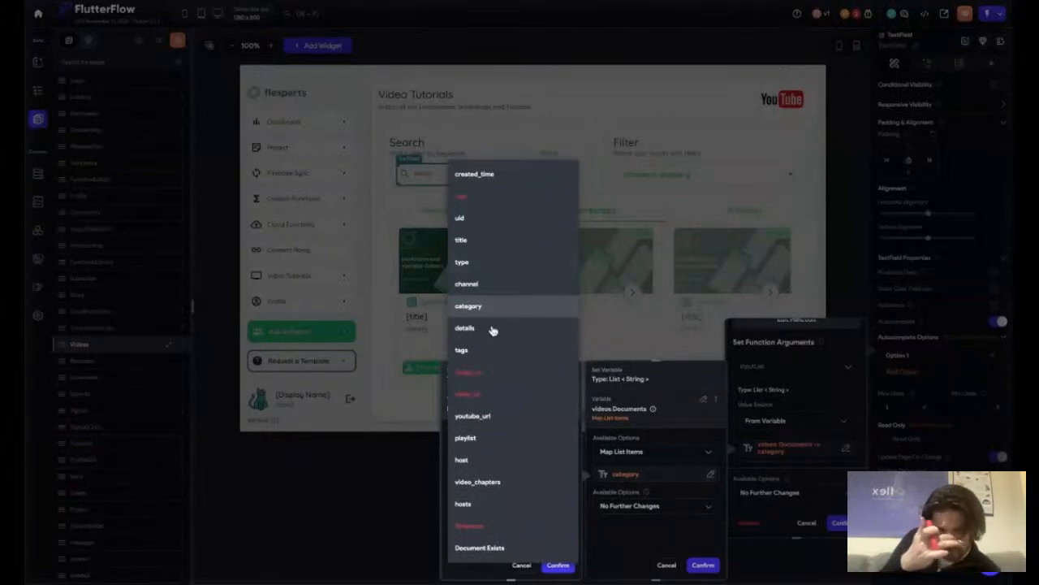
pyautogui.click(474, 242)
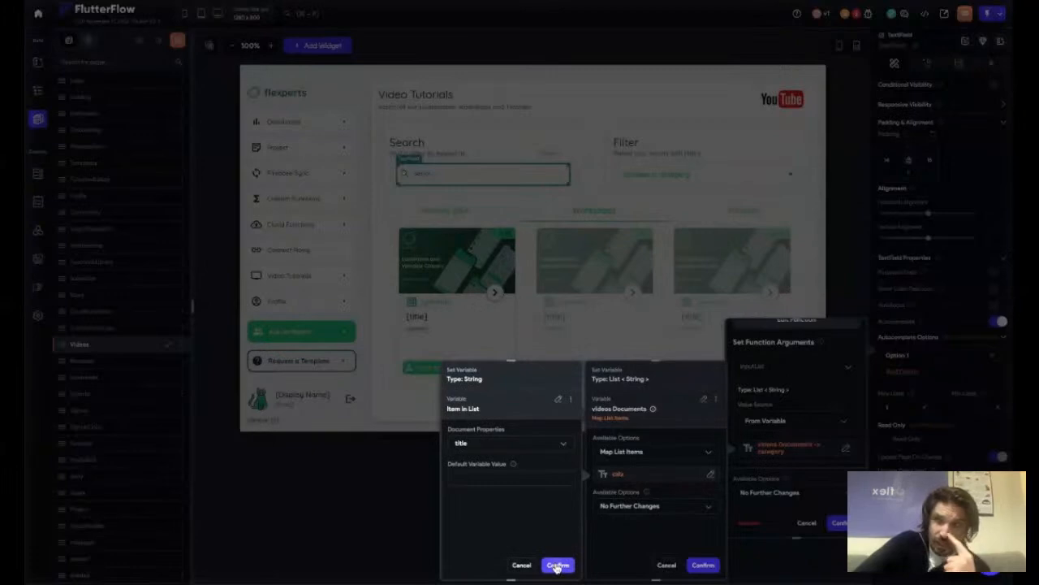
pyautogui.click(557, 566)
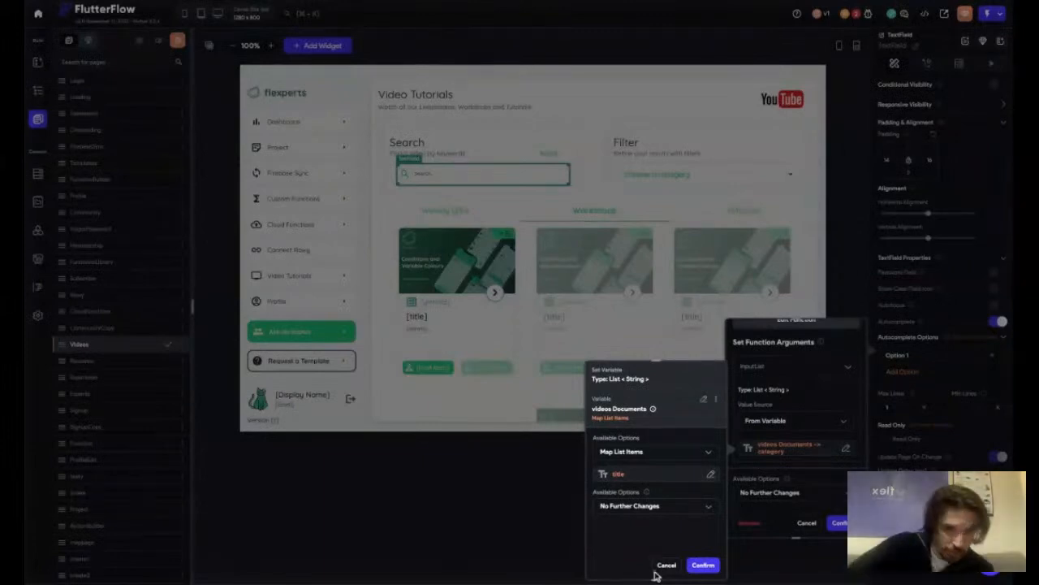
pyautogui.click(703, 566)
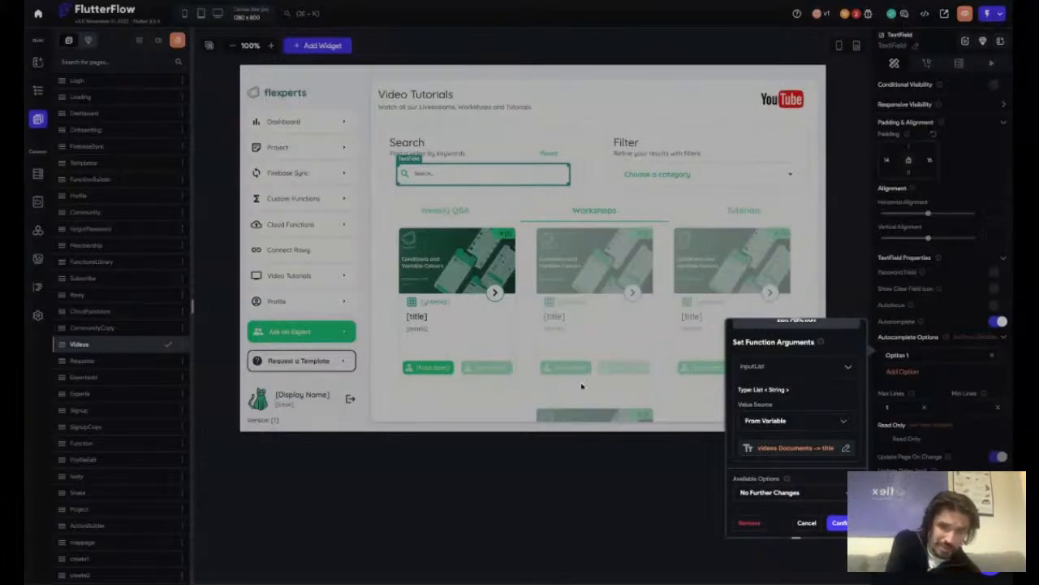
pyautogui.click(840, 524)
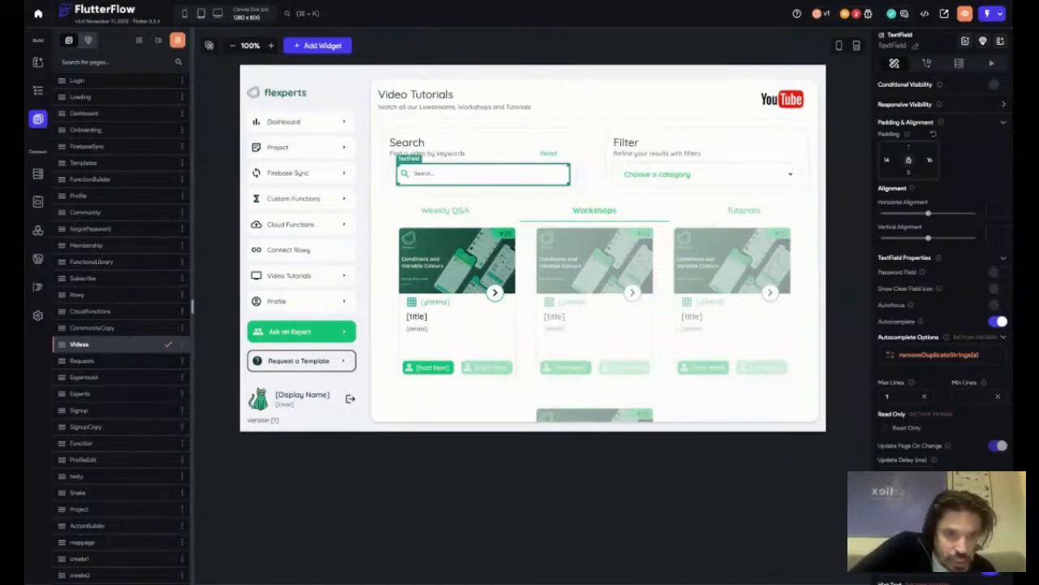
pyautogui.scroll(-5, 942, 272)
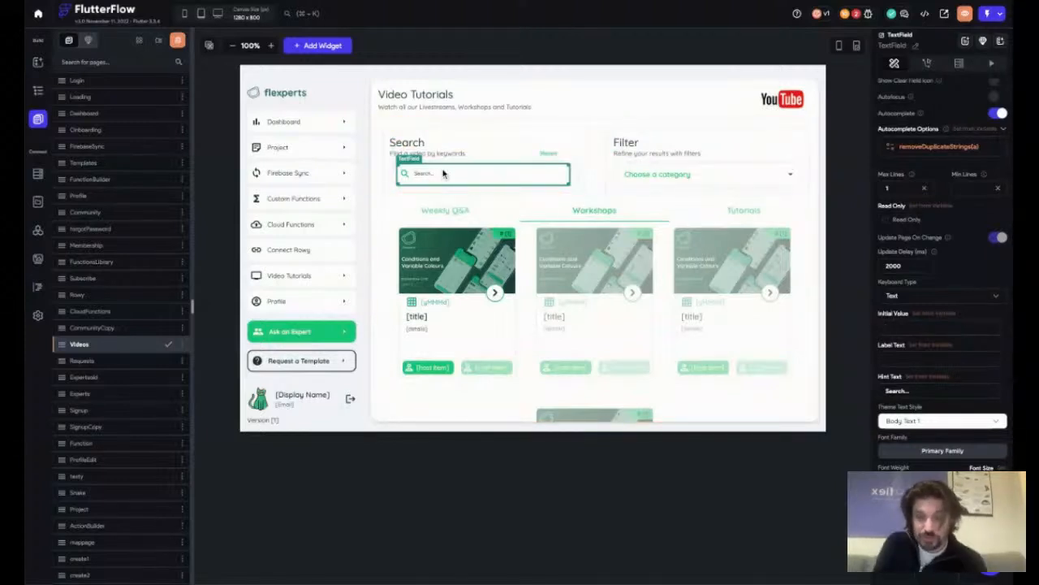
pyautogui.click(527, 403)
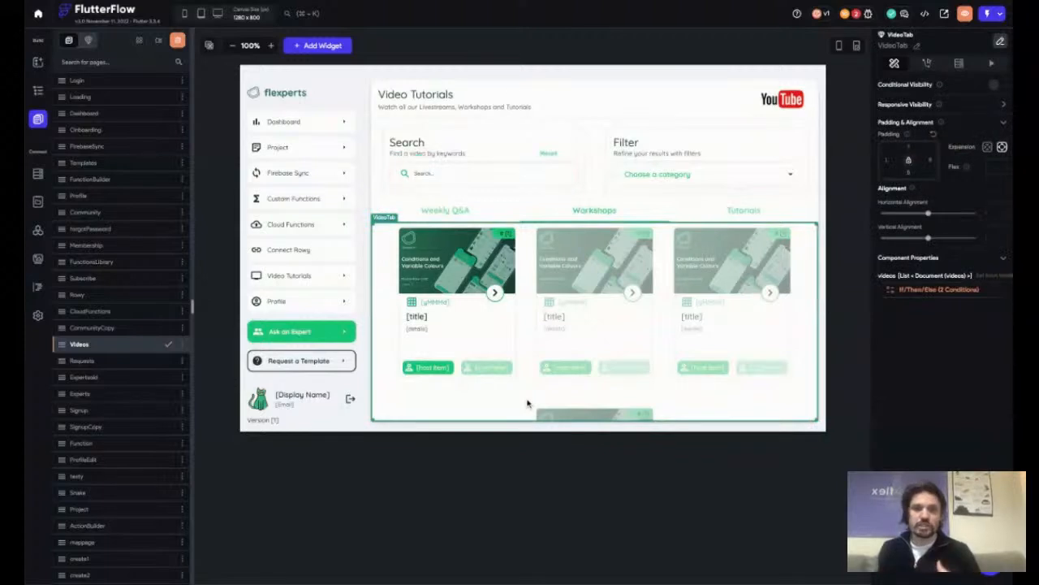
pyautogui.click(911, 292)
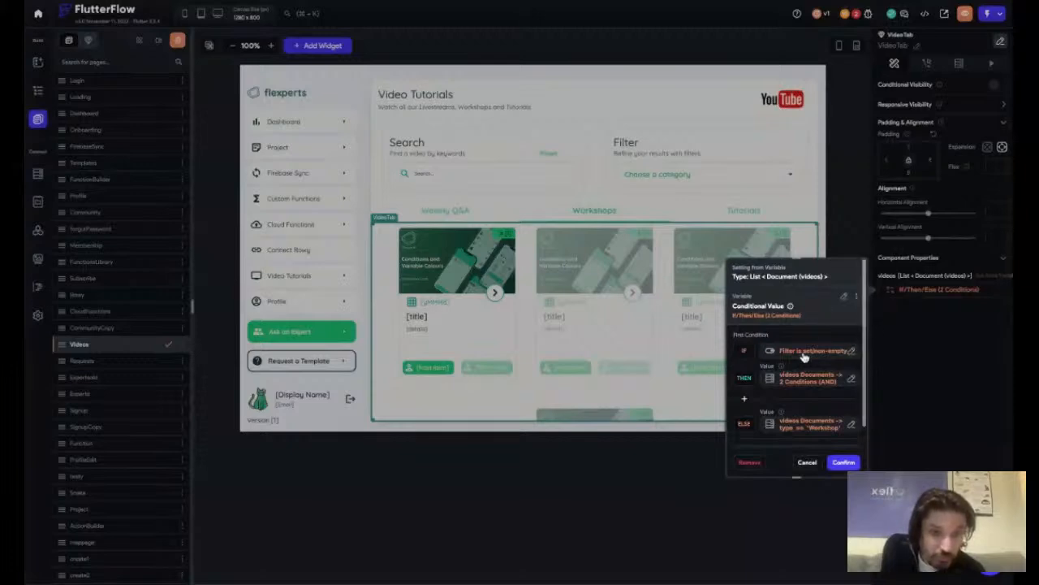
pyautogui.click(746, 400)
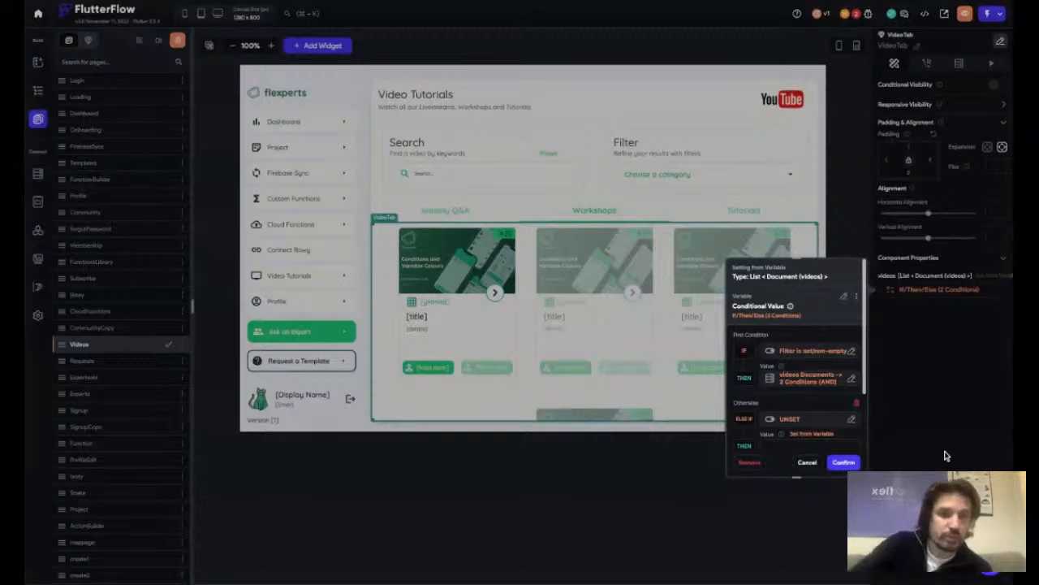
pyautogui.click(808, 462)
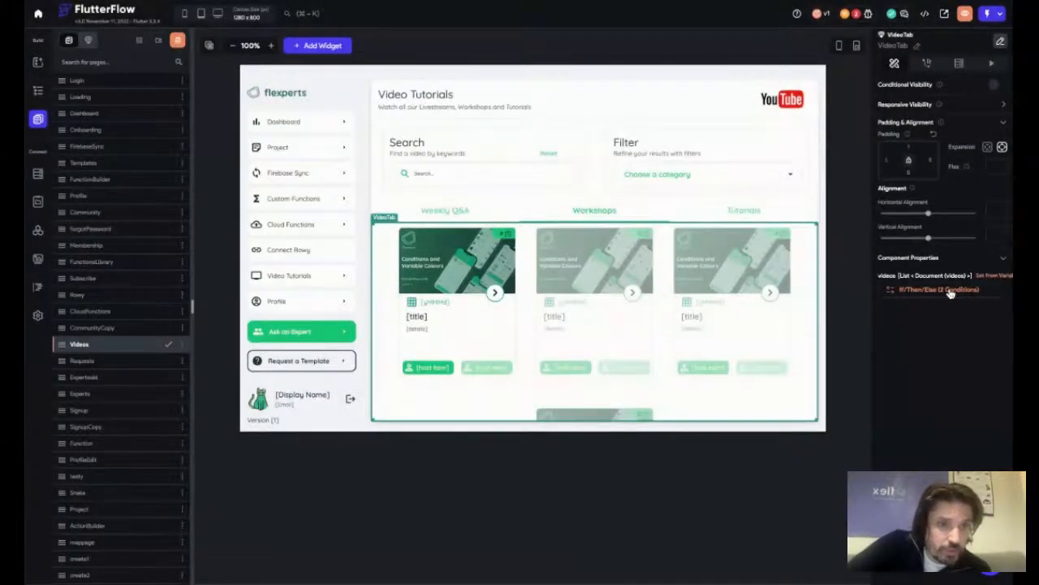
# - Copy the If/Then/Else variable of VideoTab's videos property, then remove it from the property
pyautogui.click(946, 290)
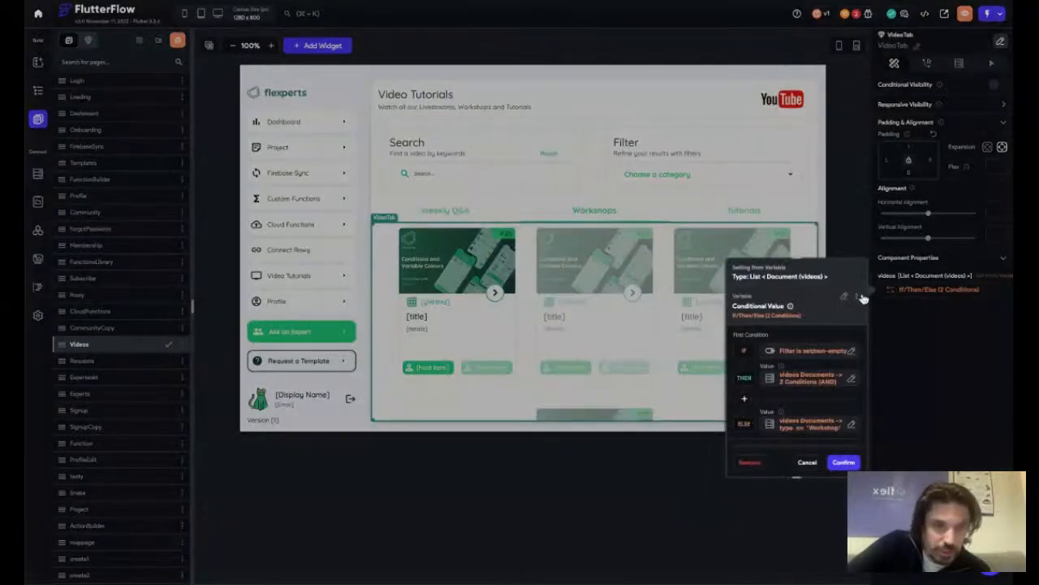
pyautogui.click(857, 296)
pyautogui.click(828, 318)
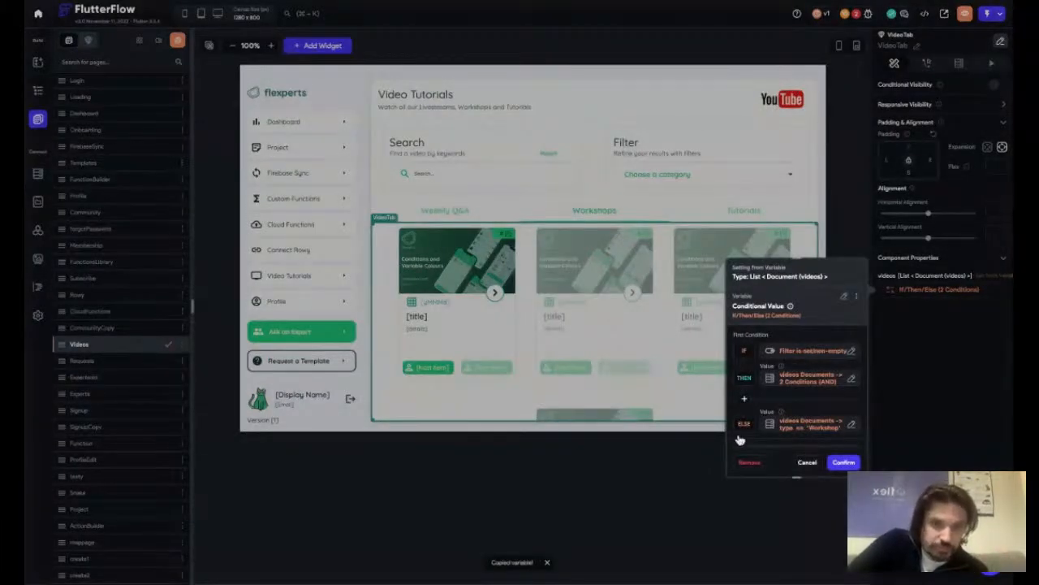
pyautogui.scroll(-2, 827, 414)
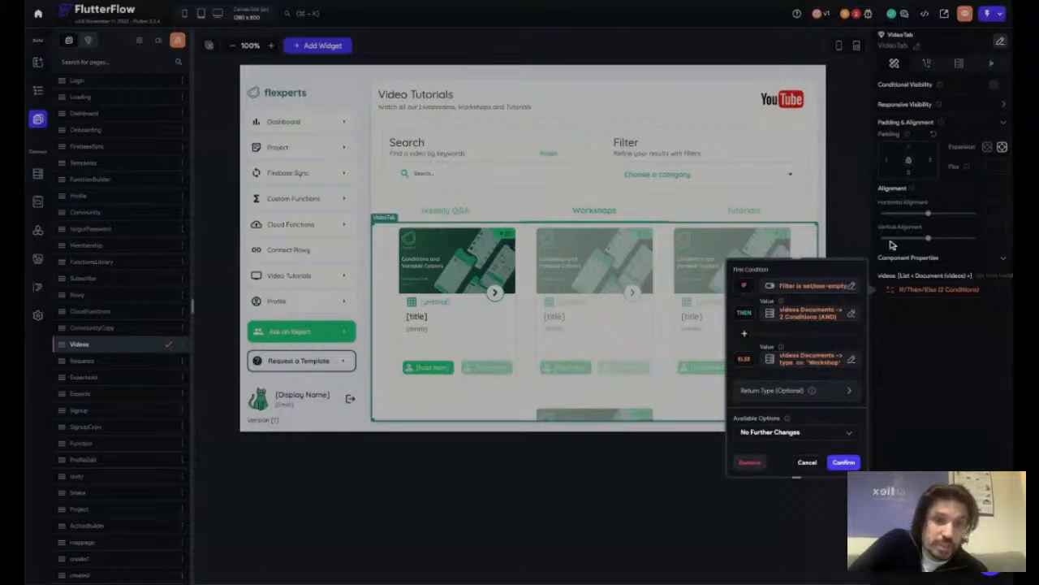
pyautogui.click(748, 465)
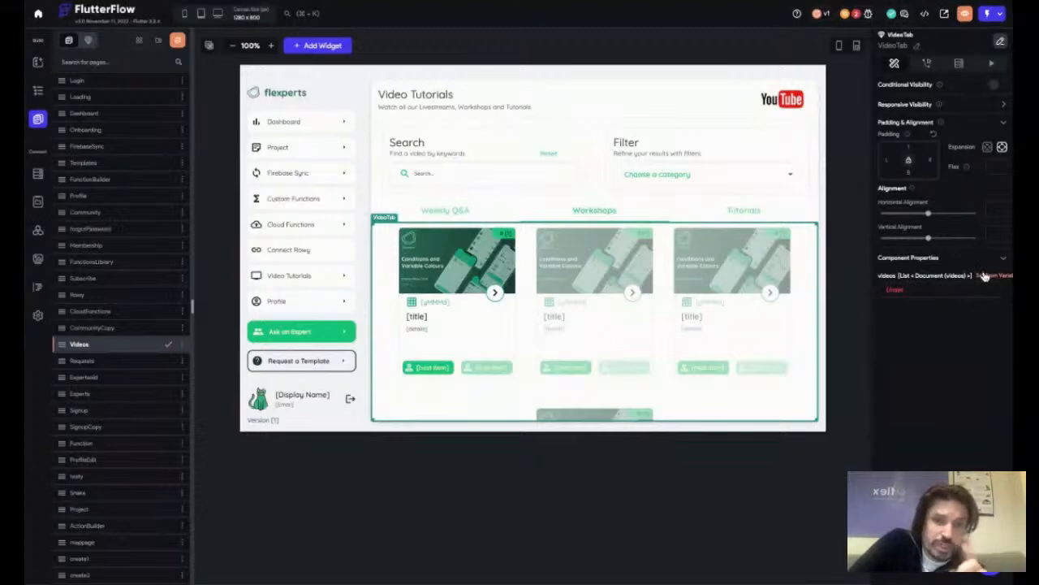
# - Set VideoTab's videos property to a new Conditional Value and paste the copied If/Then/Else variable as its Else value
pyautogui.click(994, 275)
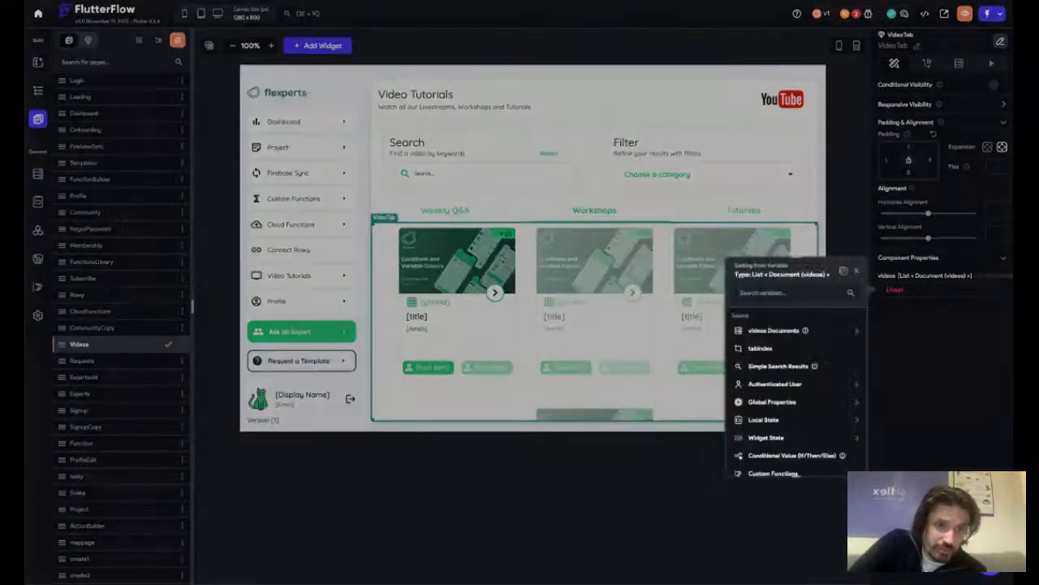
pyautogui.click(787, 457)
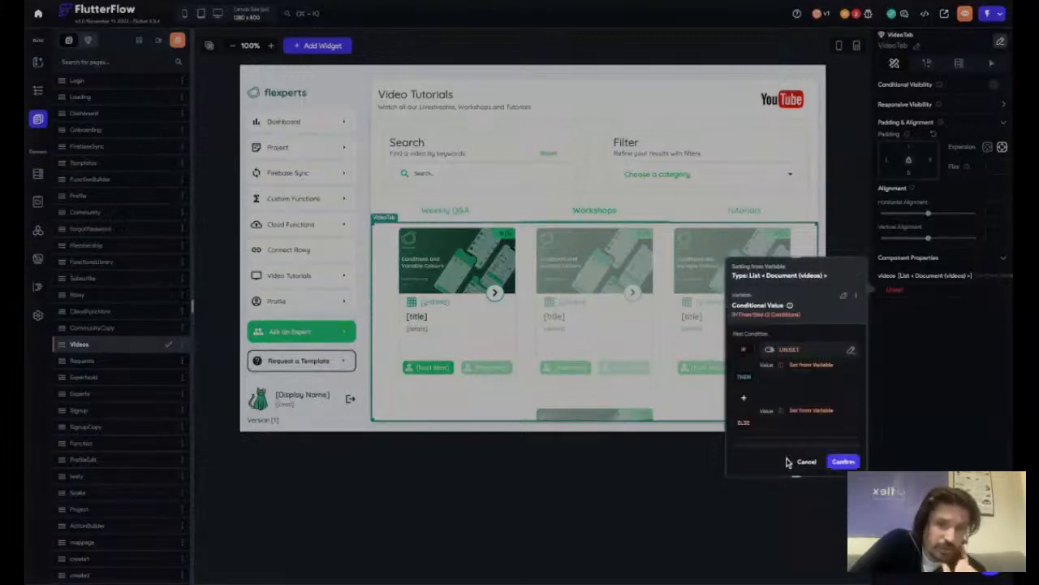
pyautogui.click(806, 417)
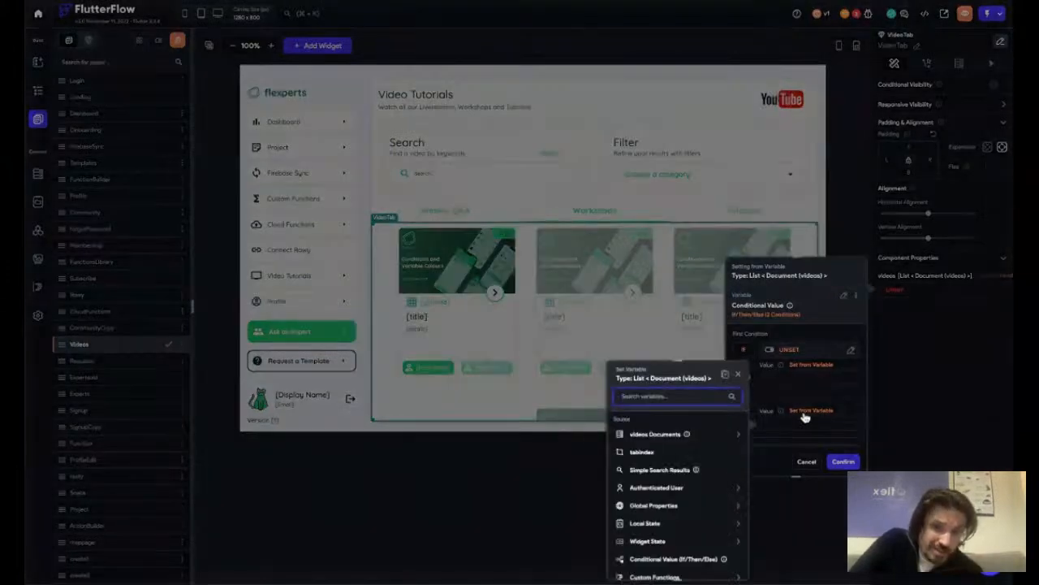
pyautogui.click(726, 375)
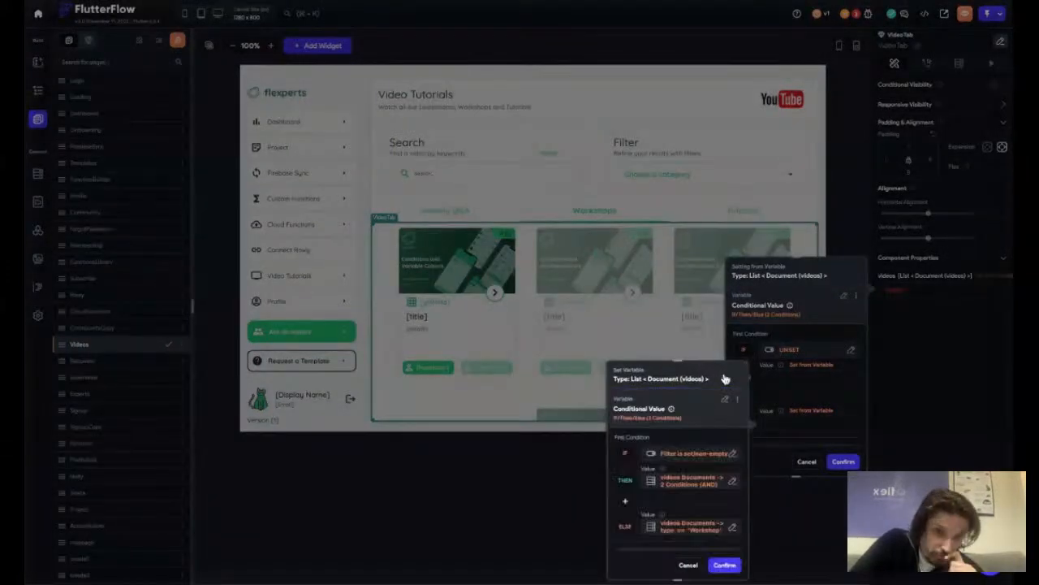
pyautogui.scroll(-3, 674, 487)
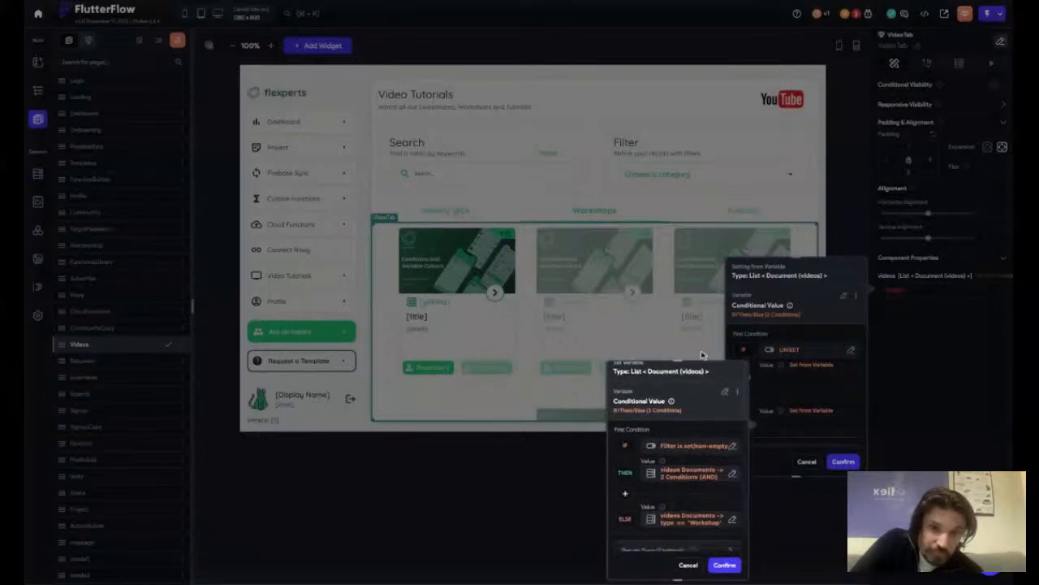
pyautogui.scroll(4, 674, 362)
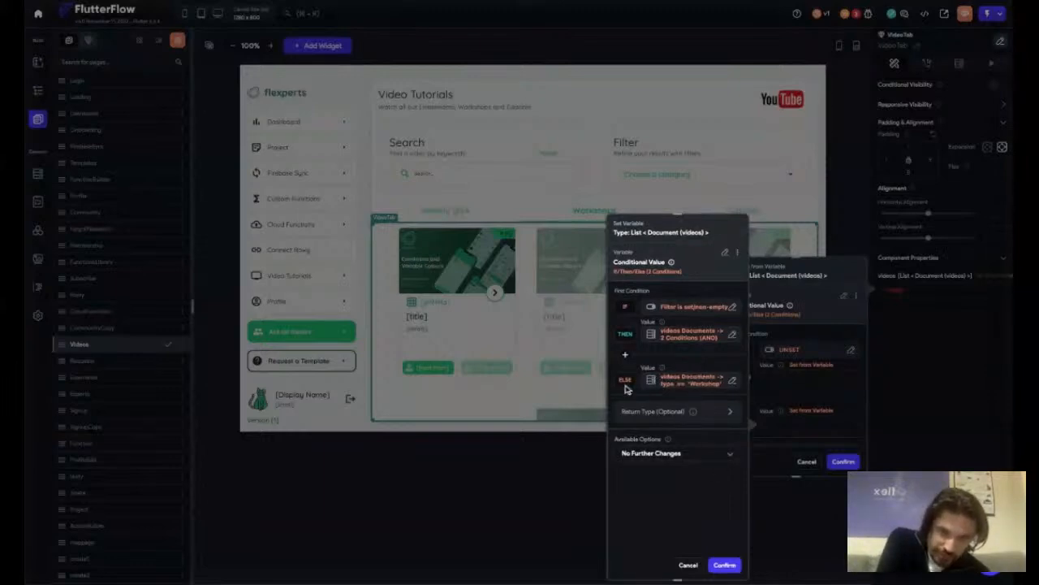
# - Confirm the nested If/Then/Else (Workshop video documents with the Filter condition) as the ELSE value of VideoTab's videos property
pyautogui.click(725, 565)
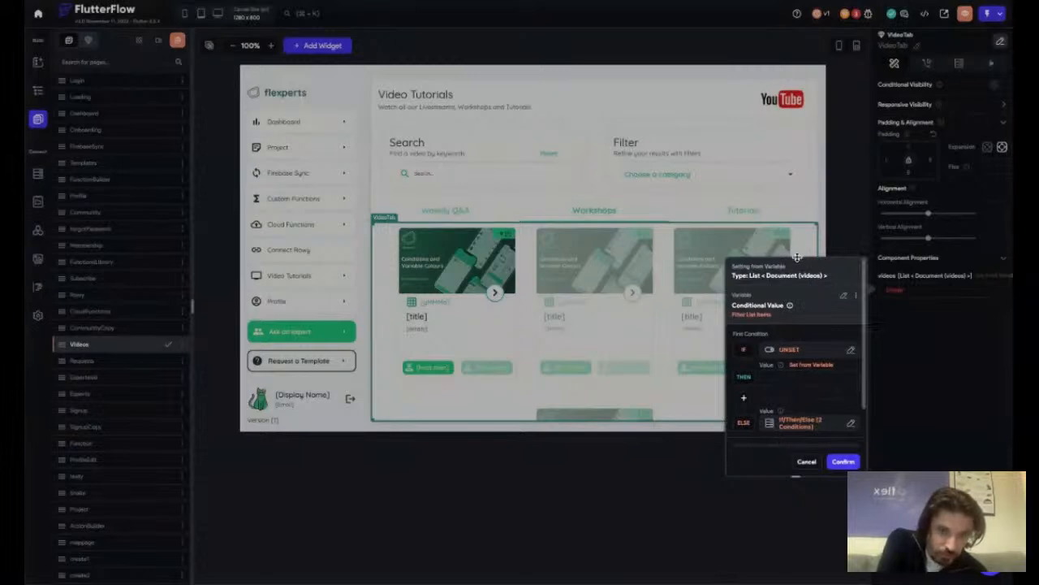
pyautogui.moveTo(797, 257); pyautogui.dragTo(777, 109)
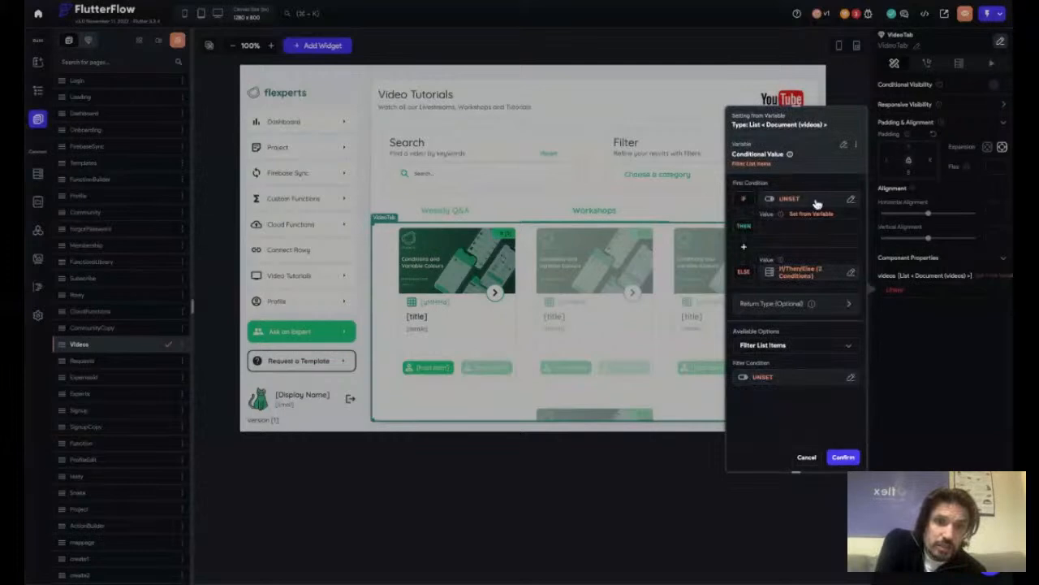
pyautogui.click(808, 345)
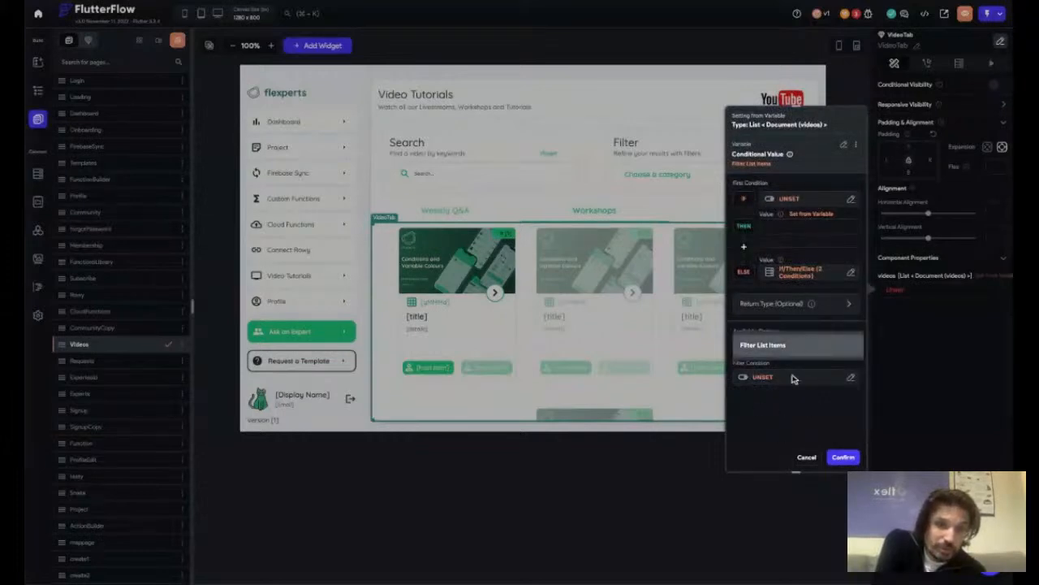
pyautogui.click(817, 351)
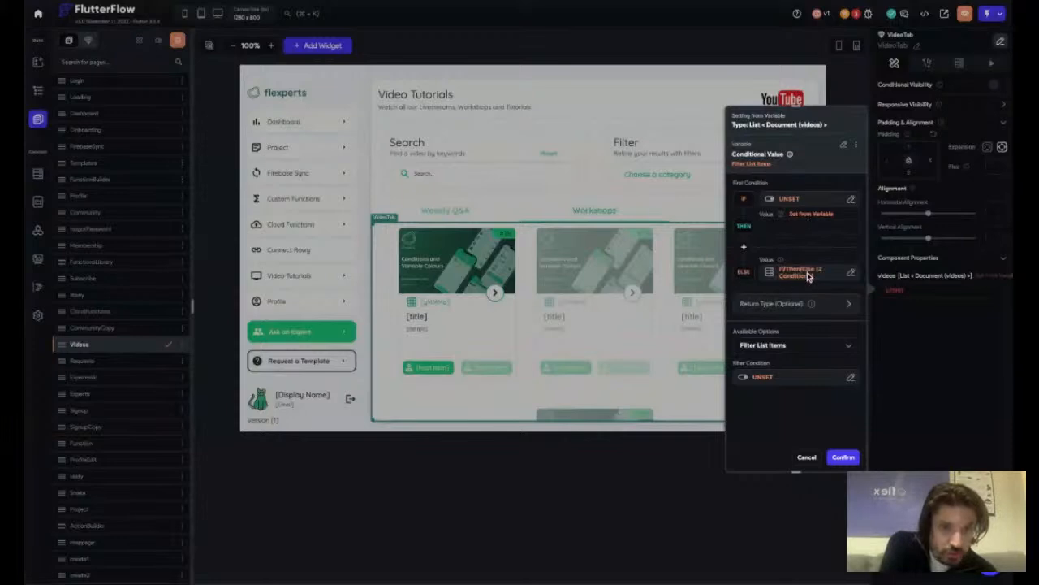
# - Set the IF part to a single condition checking that the Search... widget state Is Set and Not Empty
pyautogui.click(787, 200)
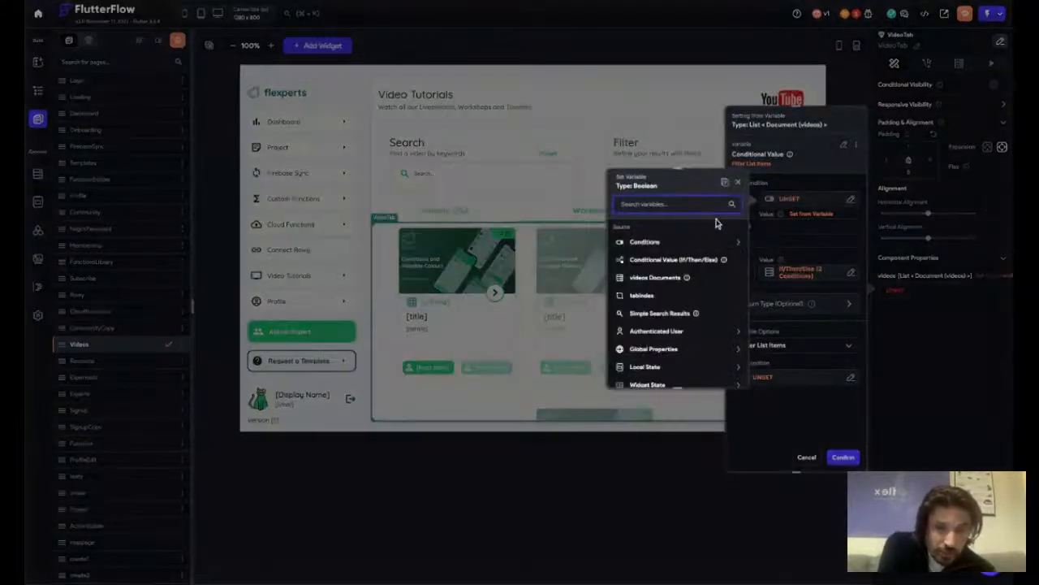
pyautogui.click(645, 242)
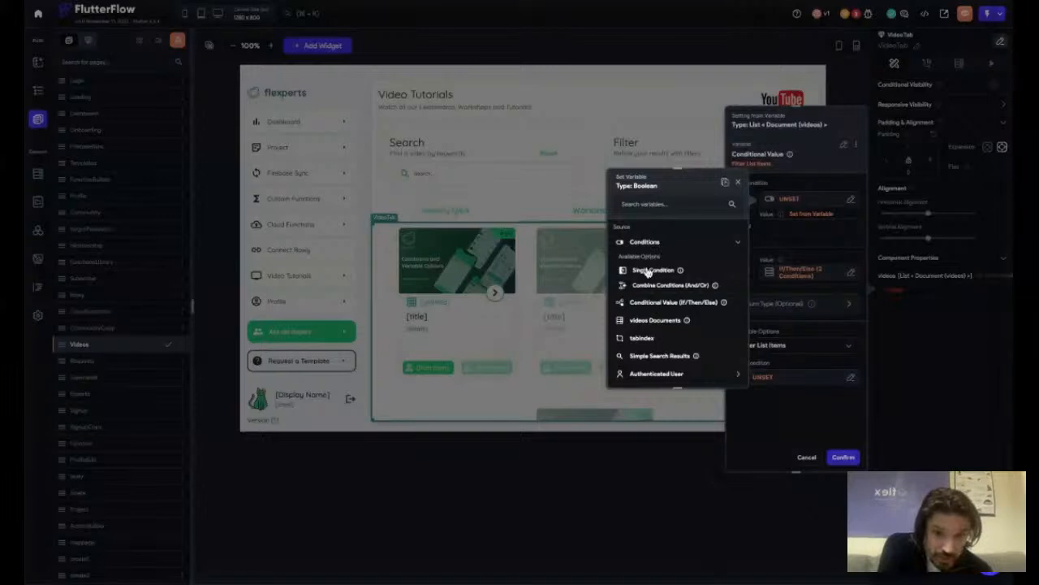
pyautogui.click(648, 271)
pyautogui.click(662, 254)
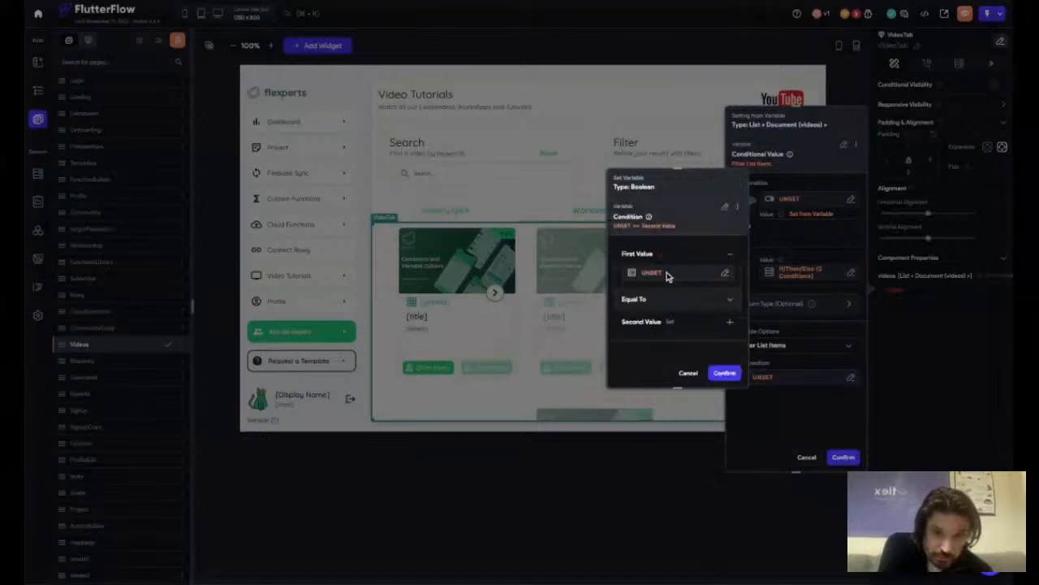
pyautogui.click(667, 272)
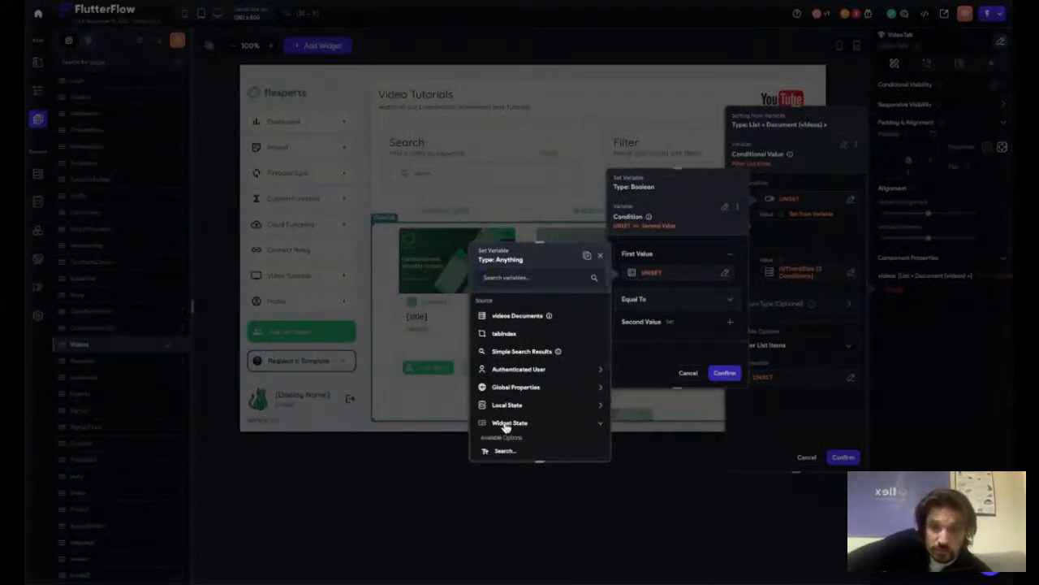
pyautogui.click(506, 424)
pyautogui.scroll(-1, 516, 390)
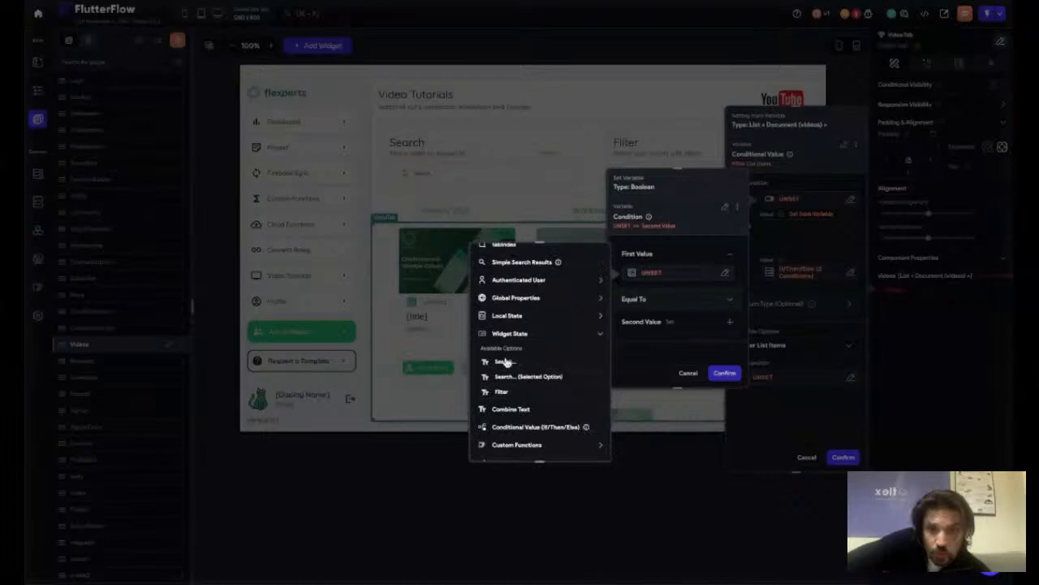
pyautogui.click(504, 362)
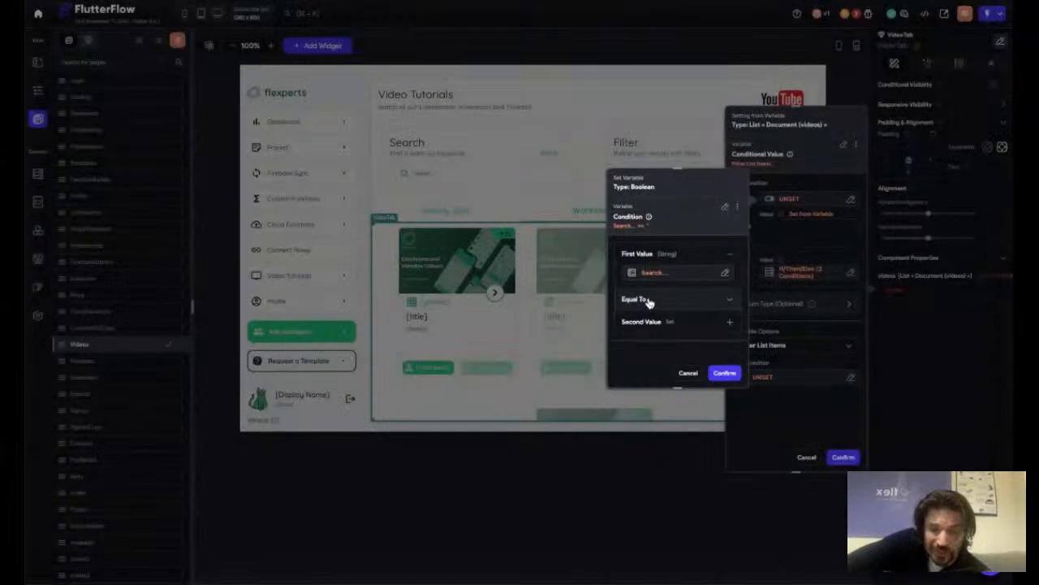
pyautogui.click(649, 301)
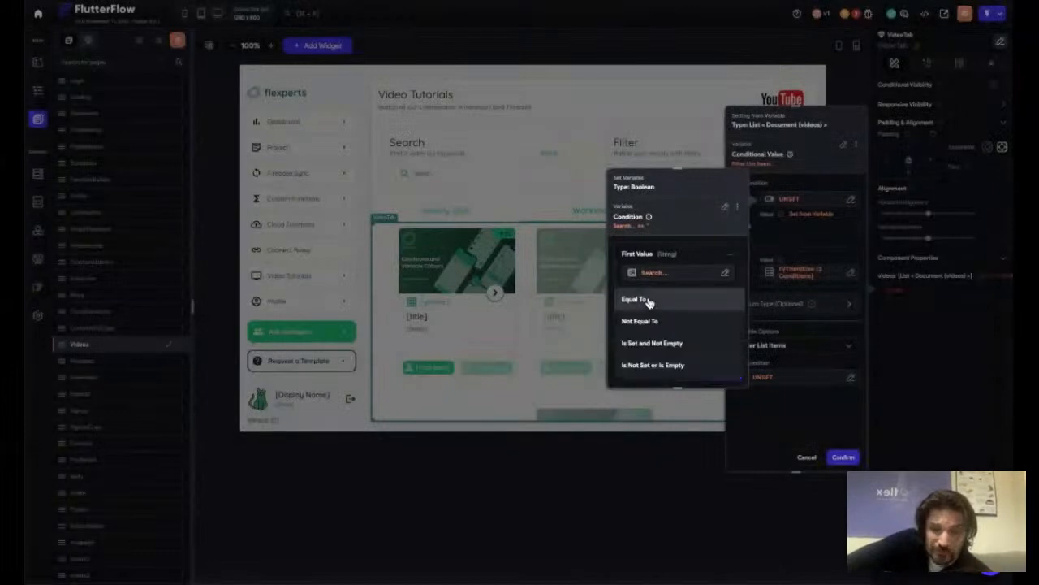
pyautogui.click(662, 348)
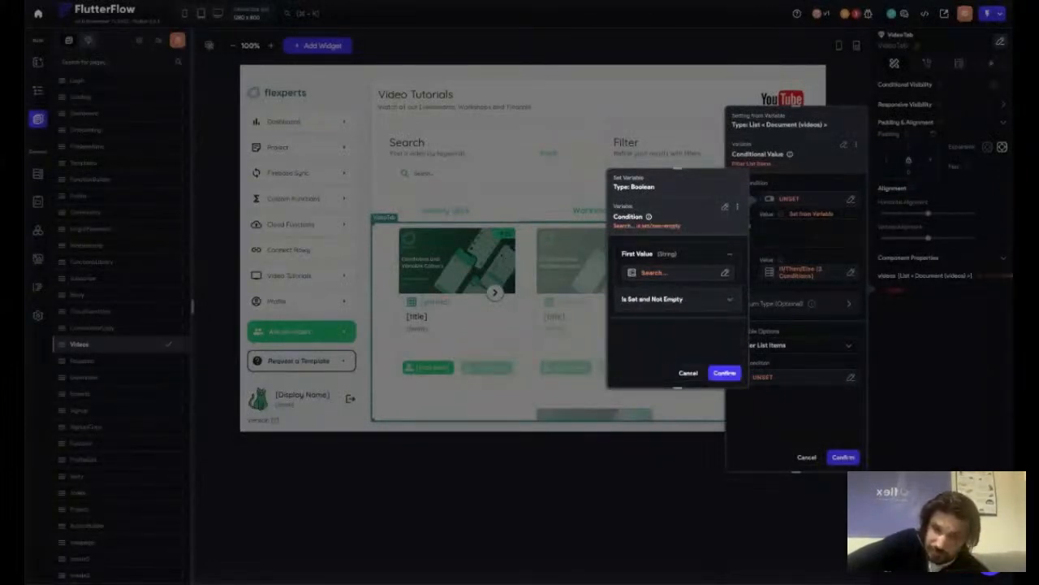
pyautogui.click(726, 373)
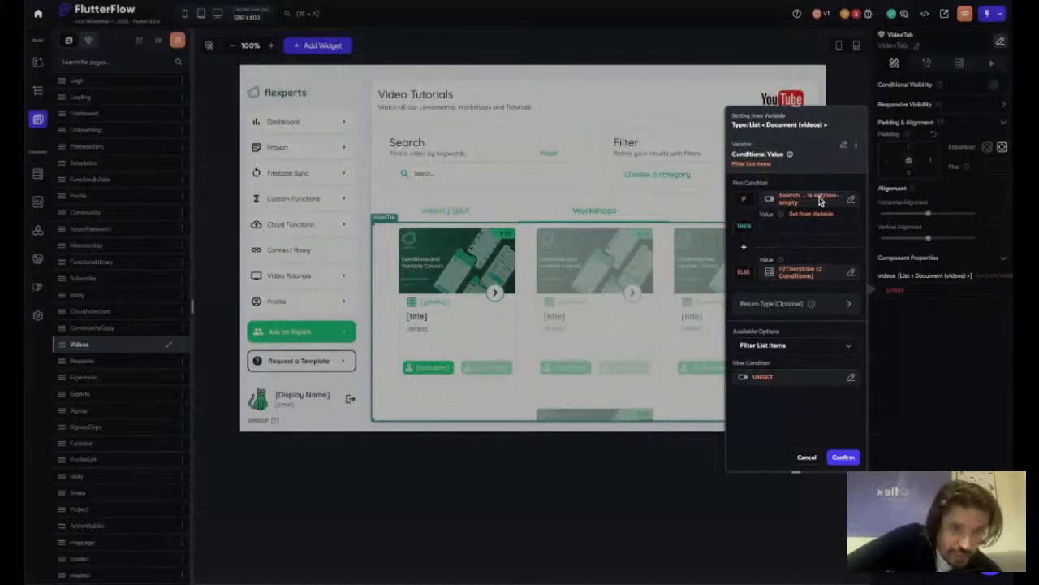
# - Set the THEN value to Simple Search Results with No Further Changes
pyautogui.click(812, 214)
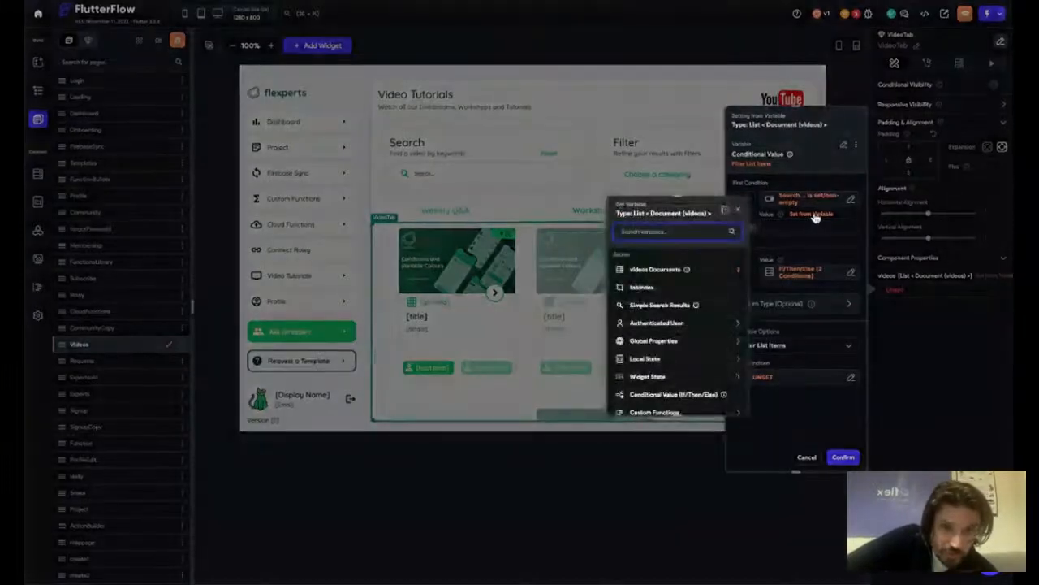
pyautogui.click(664, 305)
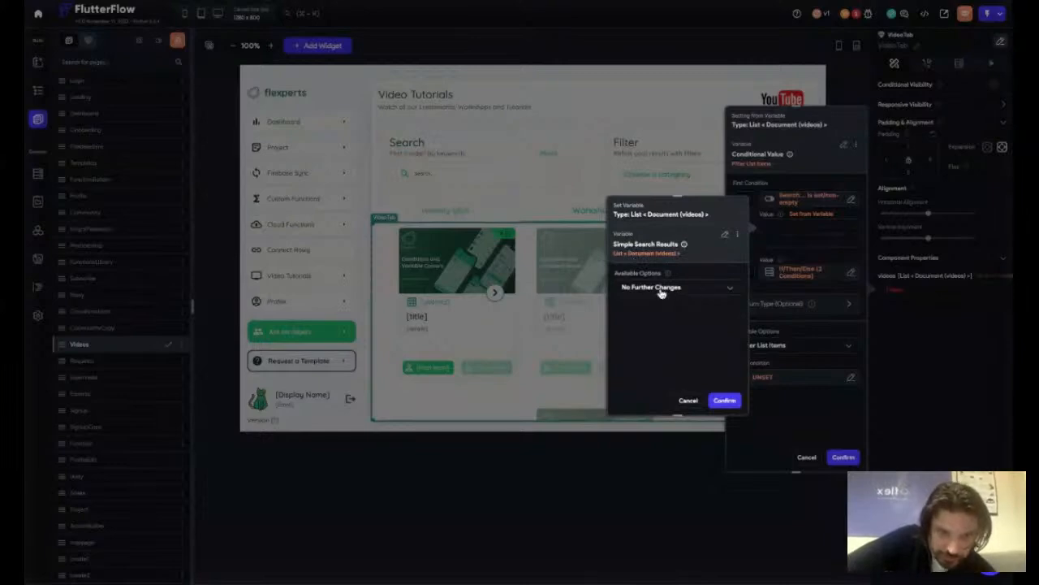
pyautogui.click(662, 291)
pyautogui.click(661, 289)
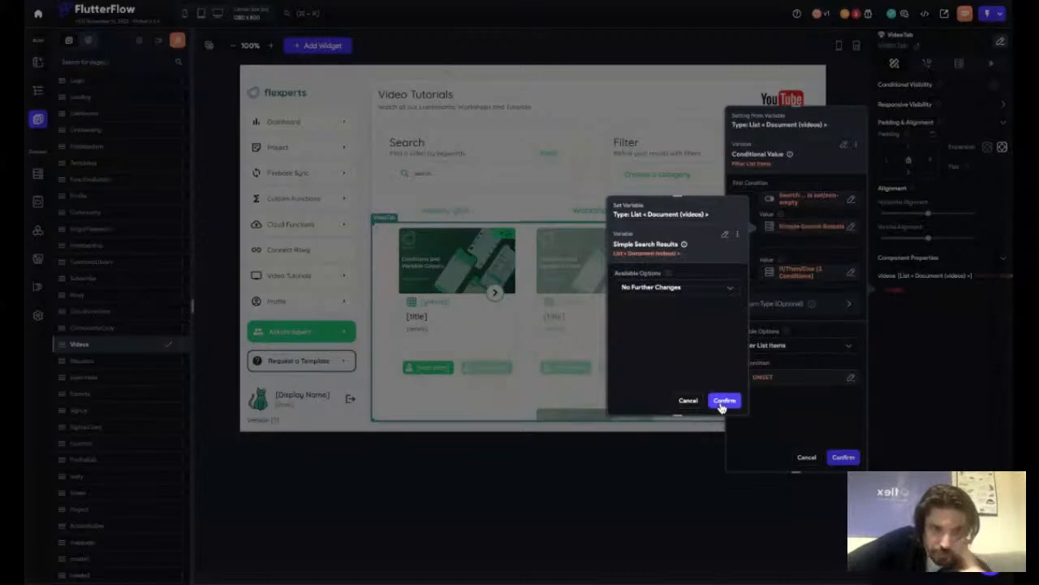
pyautogui.click(723, 401)
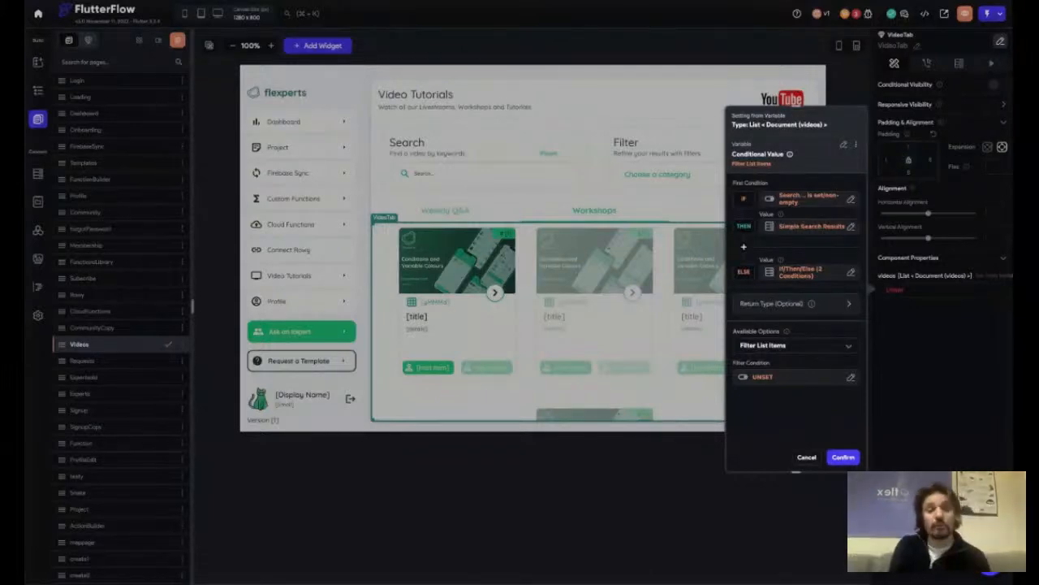
# - Set the outer conditional value to No Further Changes instead of filtering list items, and confirm it for the videos property
pyautogui.click(778, 376)
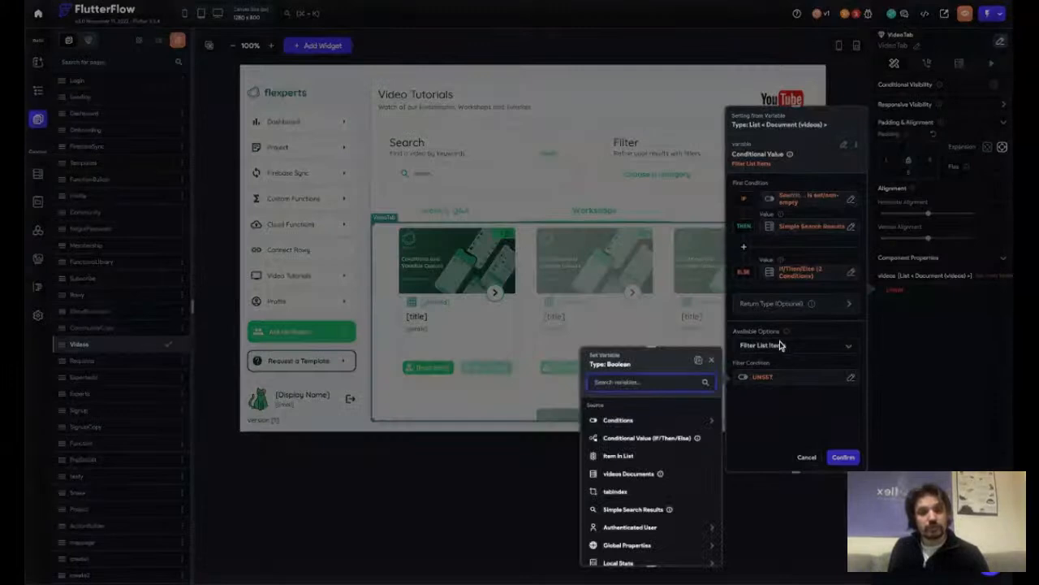
pyautogui.click(780, 346)
pyautogui.click(780, 346)
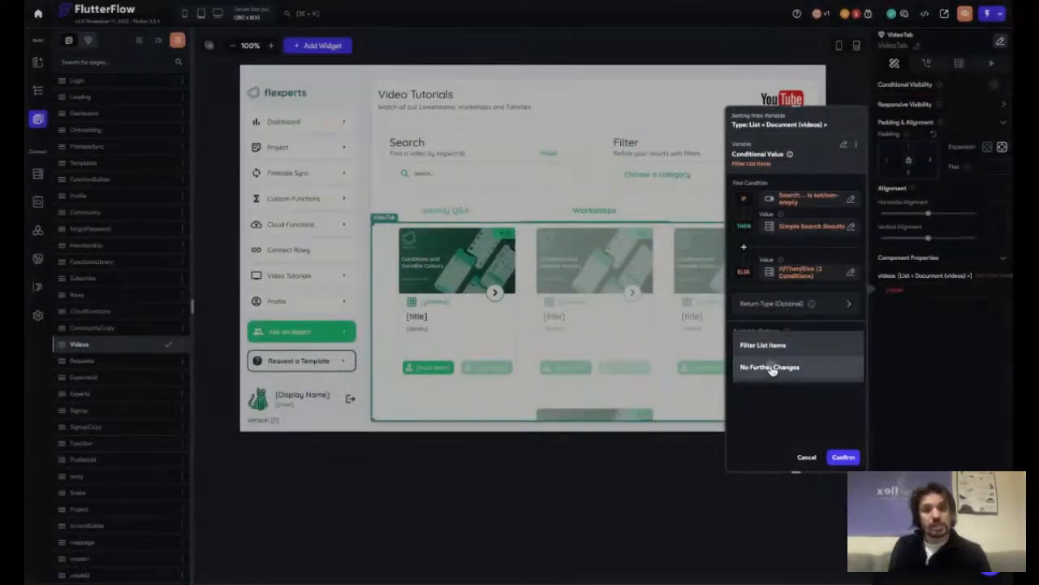
pyautogui.click(777, 367)
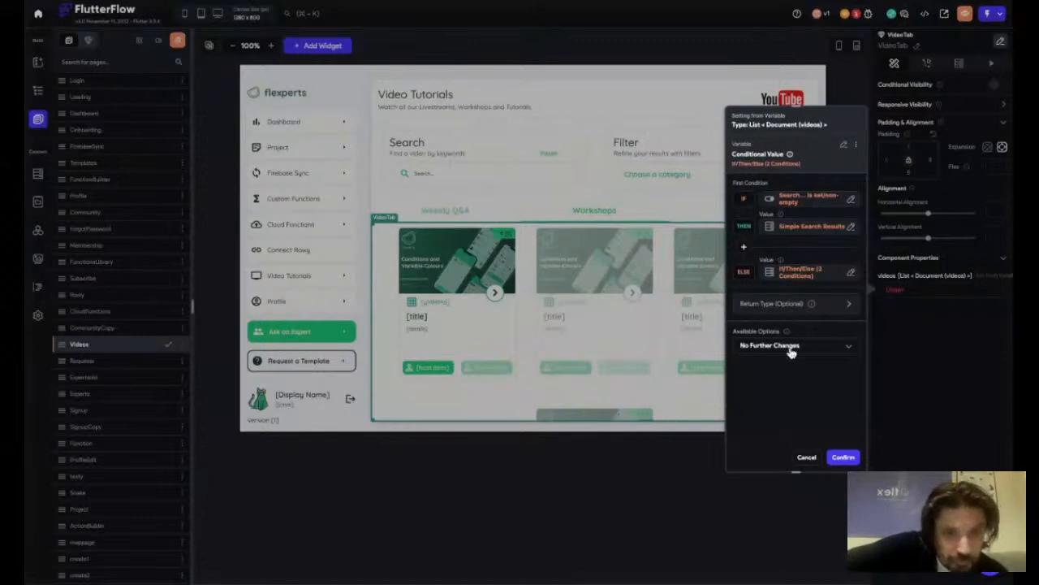
pyautogui.click(844, 456)
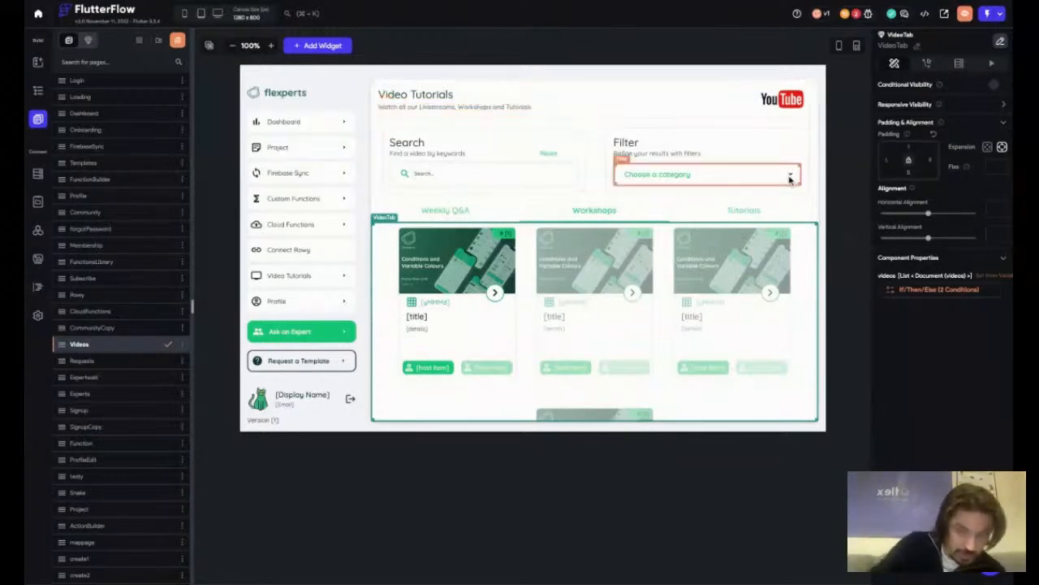
pyautogui.click(579, 142)
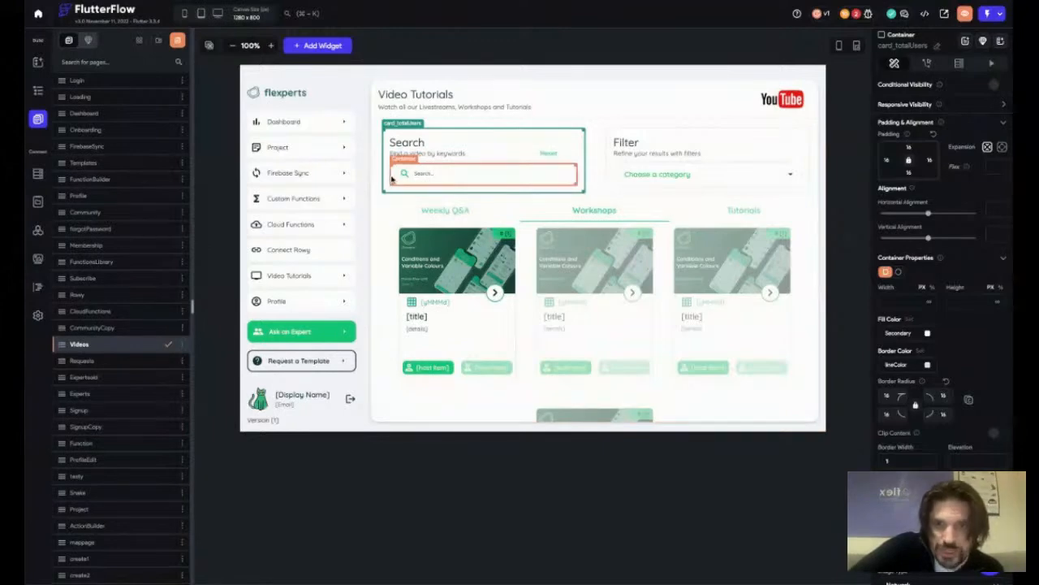
pyautogui.click(392, 180)
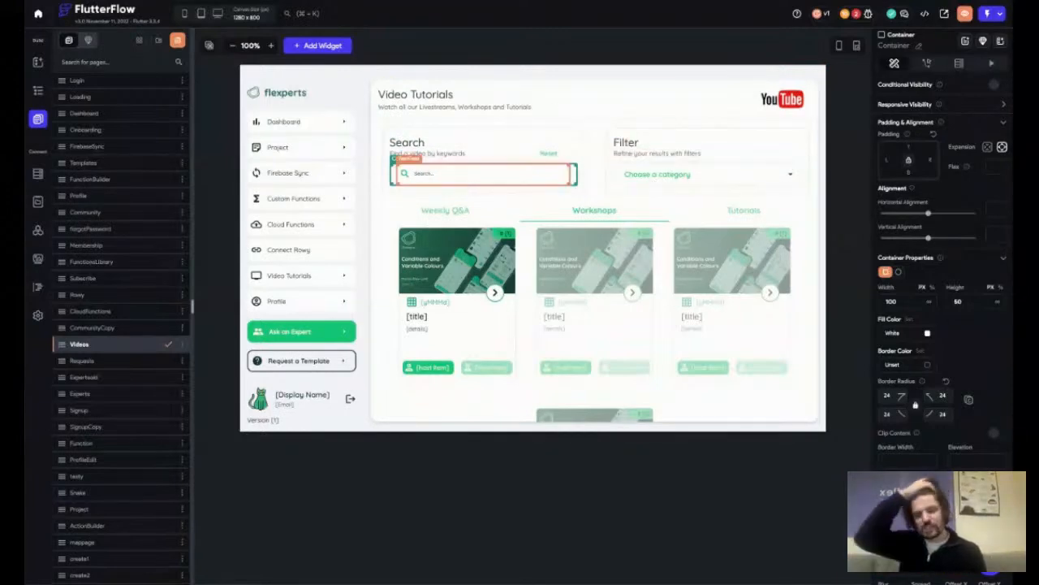
# - Reopen the conditional value of VideoTab's videos property and edit its THEN value, Simple Search Results
pyautogui.click(475, 397)
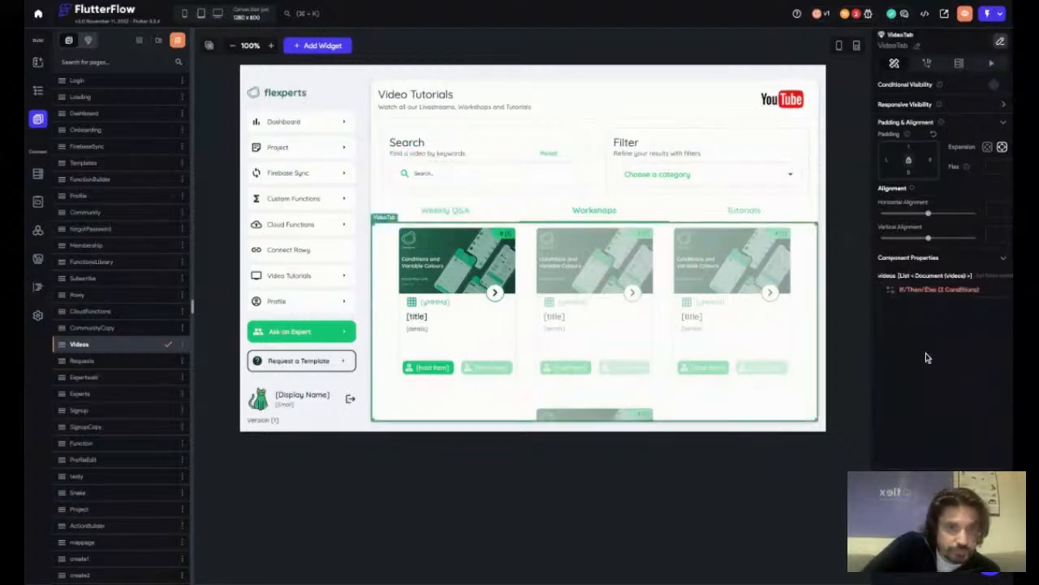
pyautogui.click(950, 290)
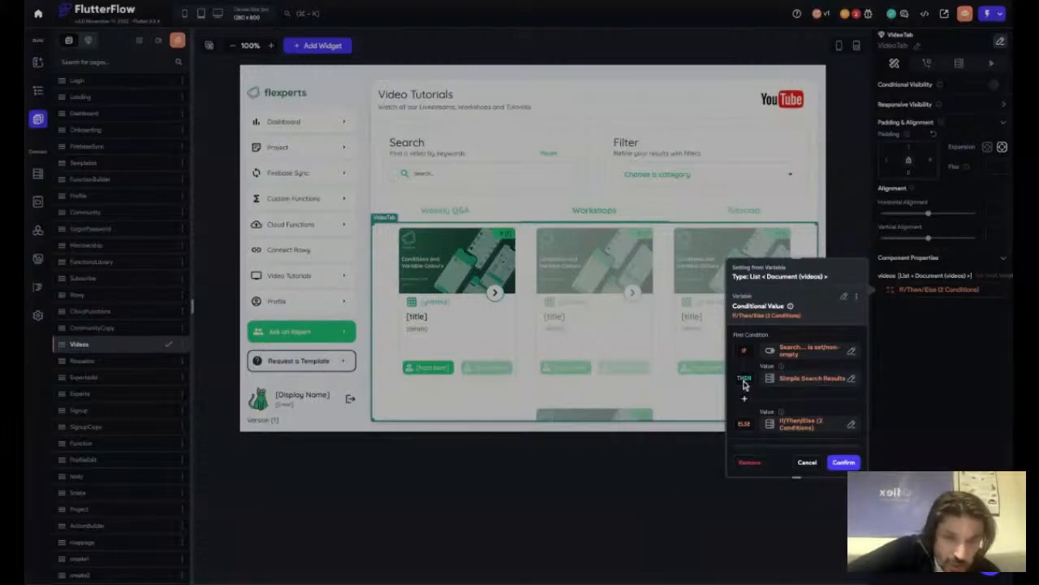
pyautogui.click(851, 379)
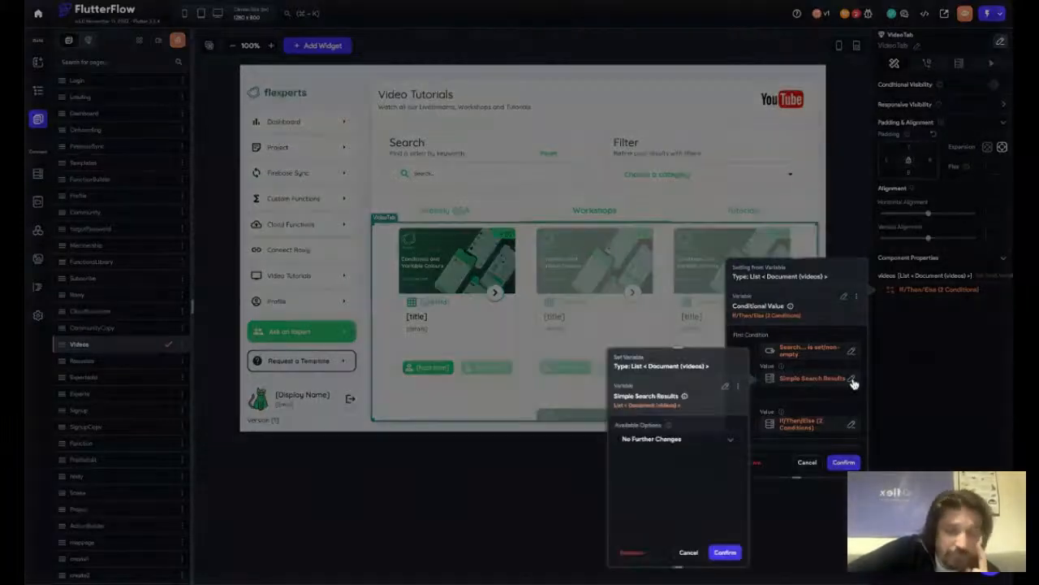
# - Try to apply Filter List Items to the Simple Search Results without a filter condition
pyautogui.click(652, 441)
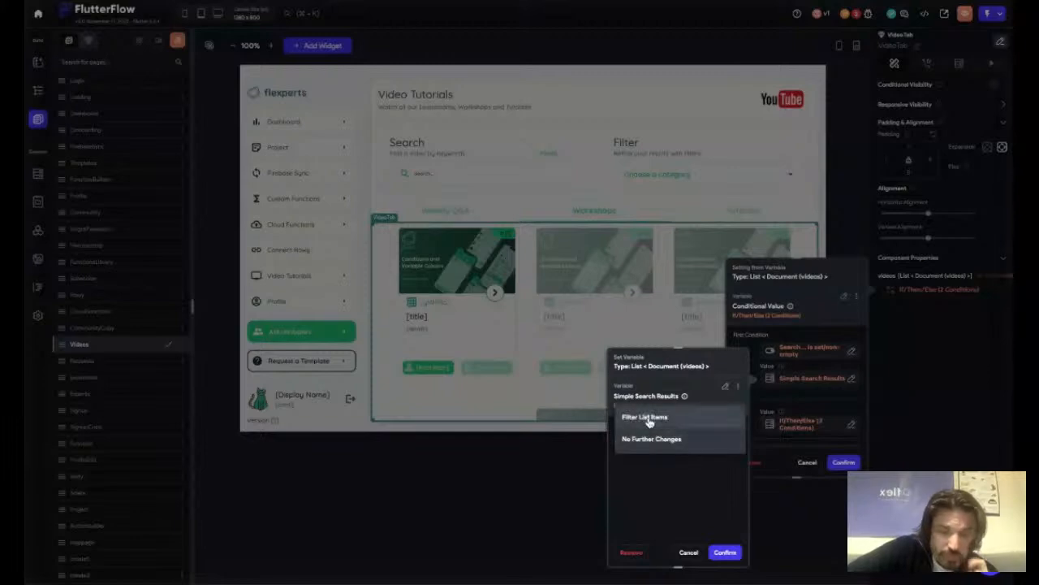
pyautogui.click(650, 419)
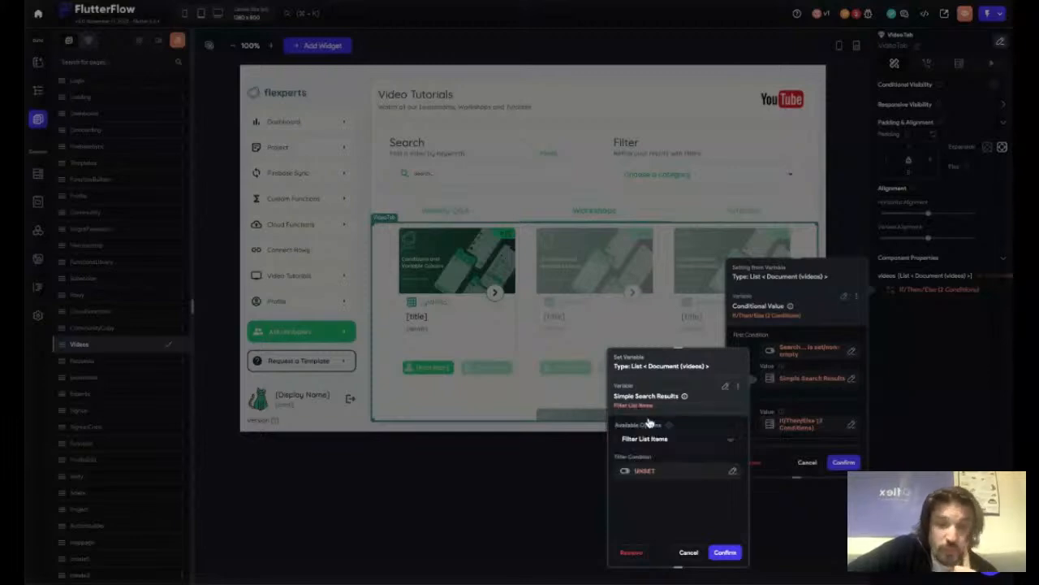
pyautogui.click(643, 471)
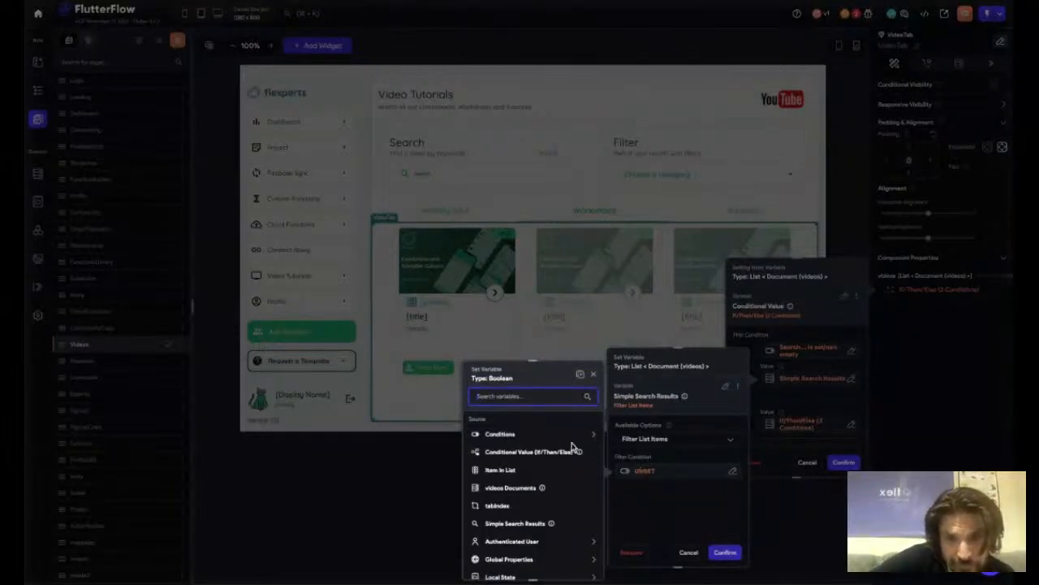
pyautogui.scroll(-1, 571, 484)
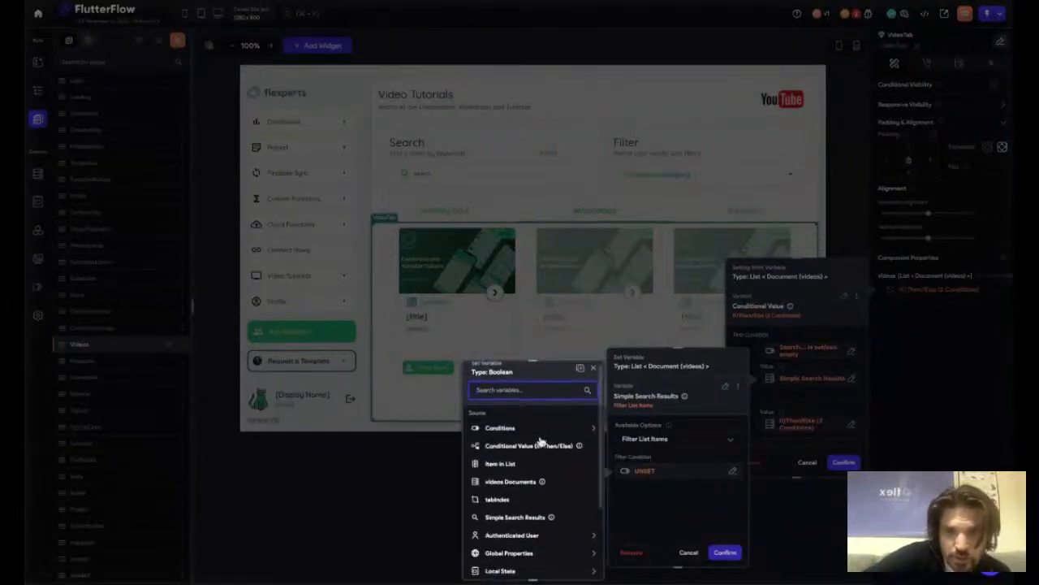
pyautogui.click(696, 550)
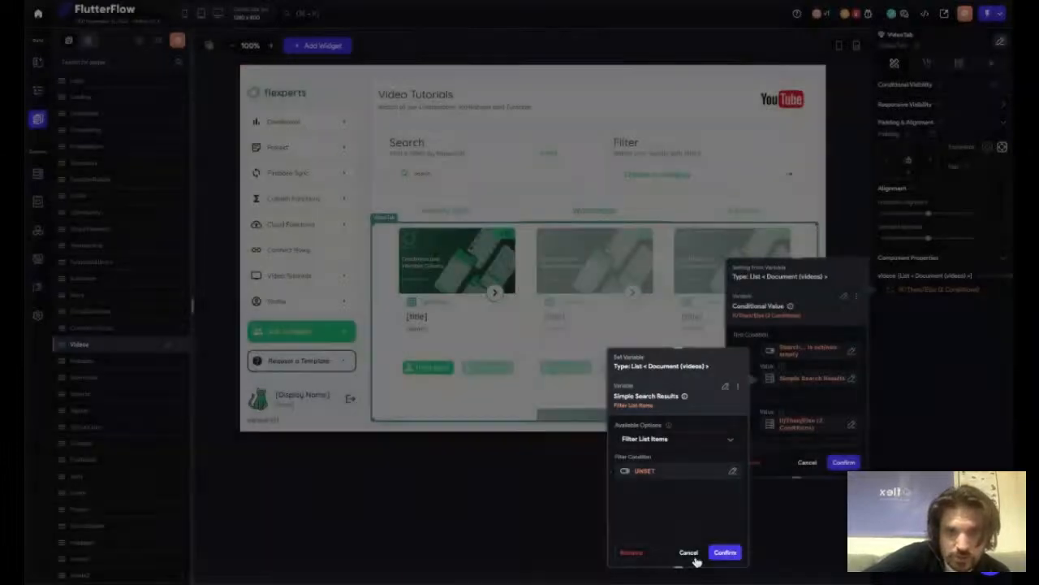
pyautogui.click(714, 557)
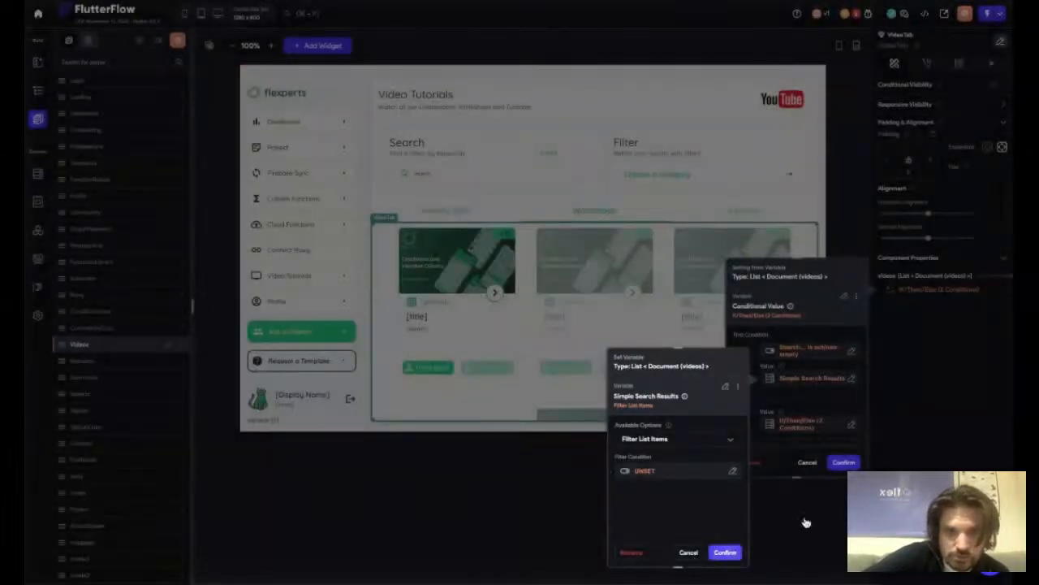
# - Leave the filter condition unset and remove Simple Search Results from the THEN value
pyautogui.click(655, 470)
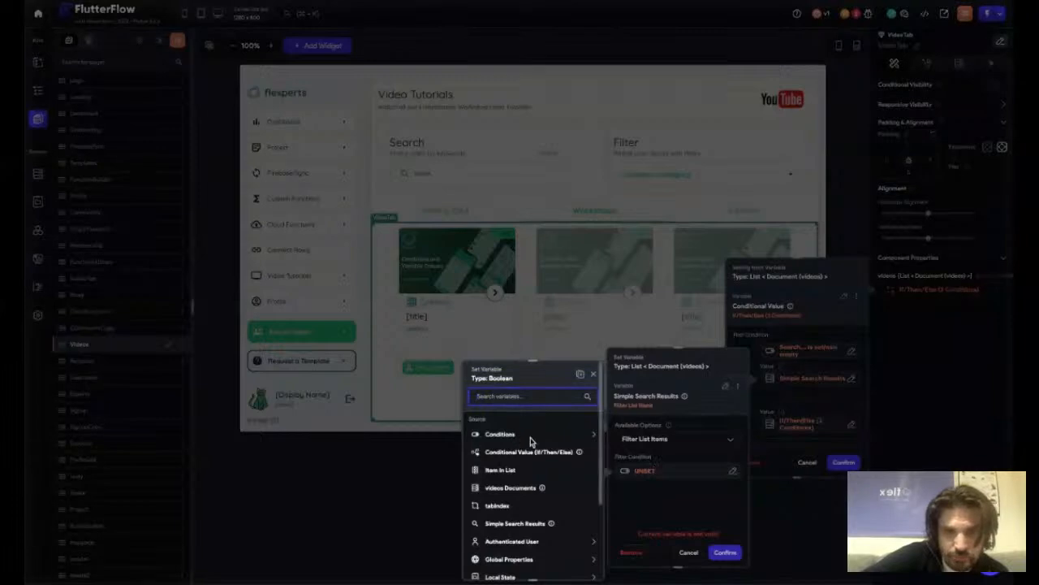
pyautogui.click(685, 510)
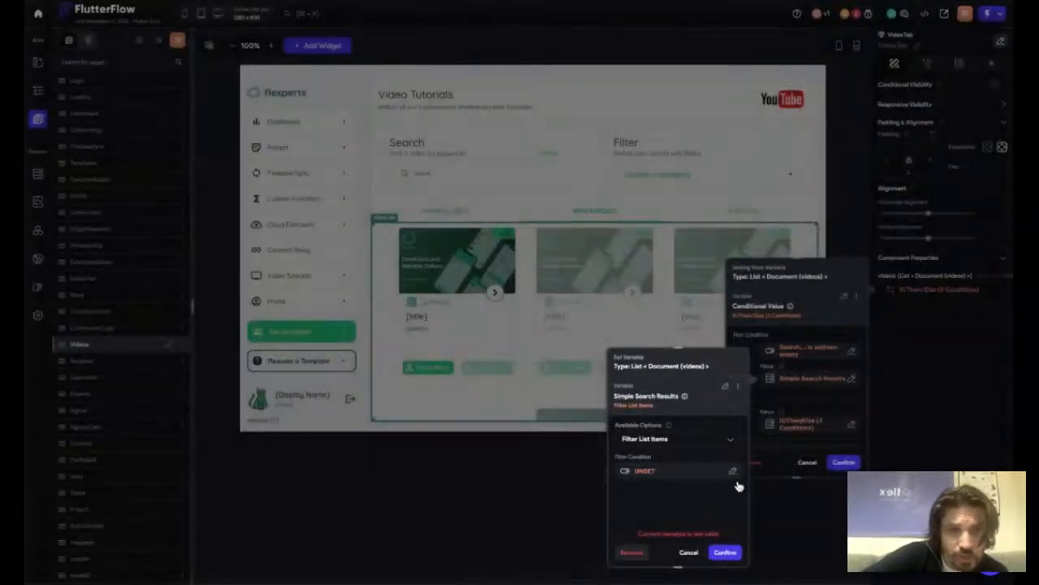
pyautogui.click(767, 410)
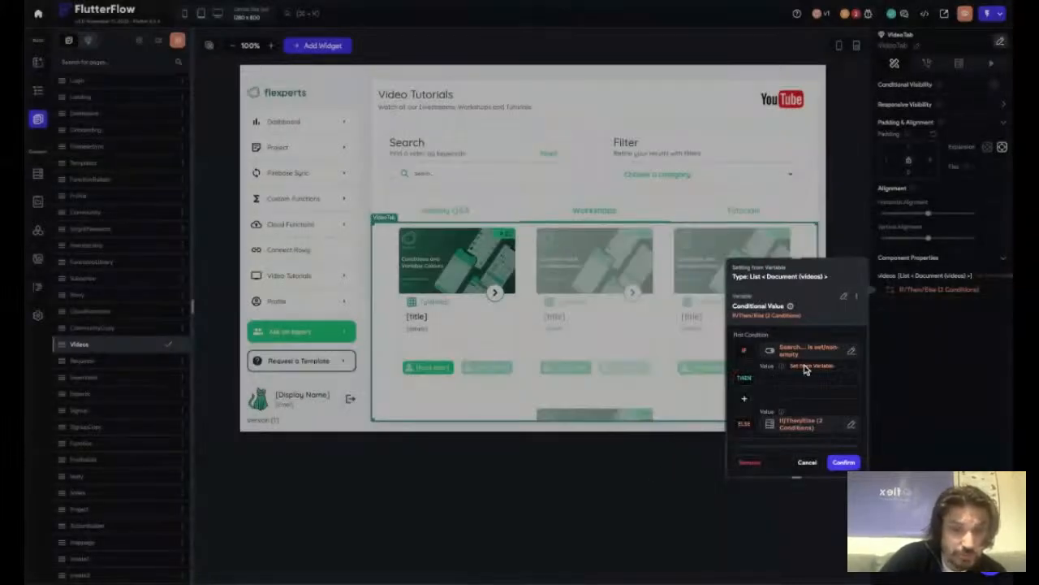
# - Set the THEN value to Simple Search Results with the Filter List Items option
pyautogui.click(806, 367)
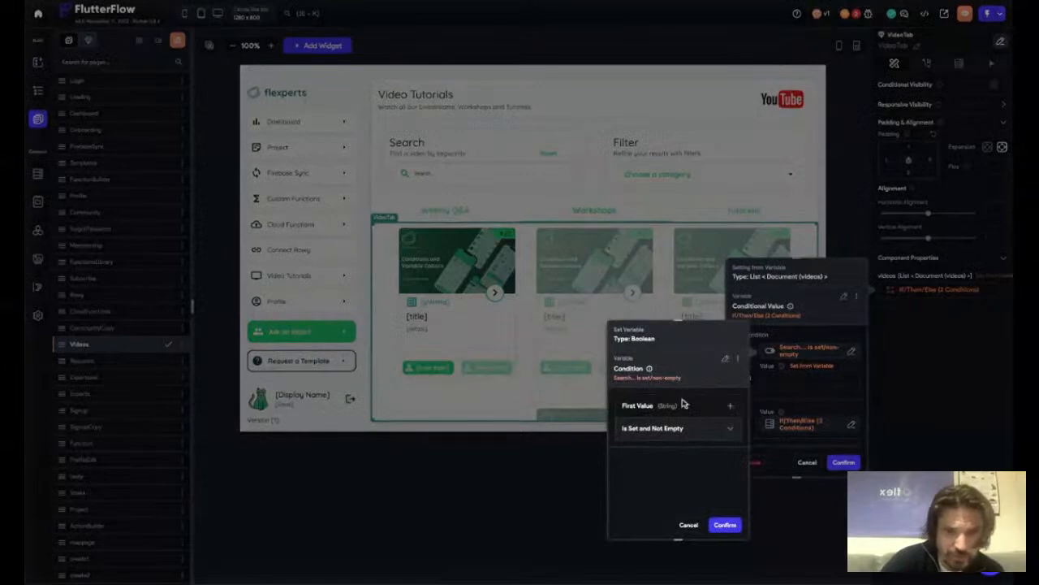
pyautogui.click(689, 527)
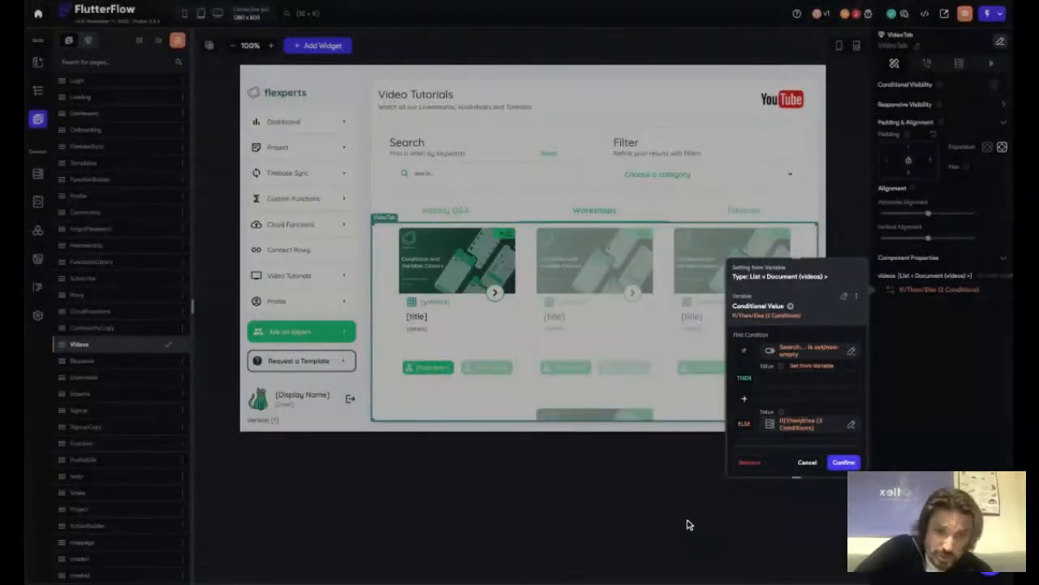
pyautogui.click(812, 366)
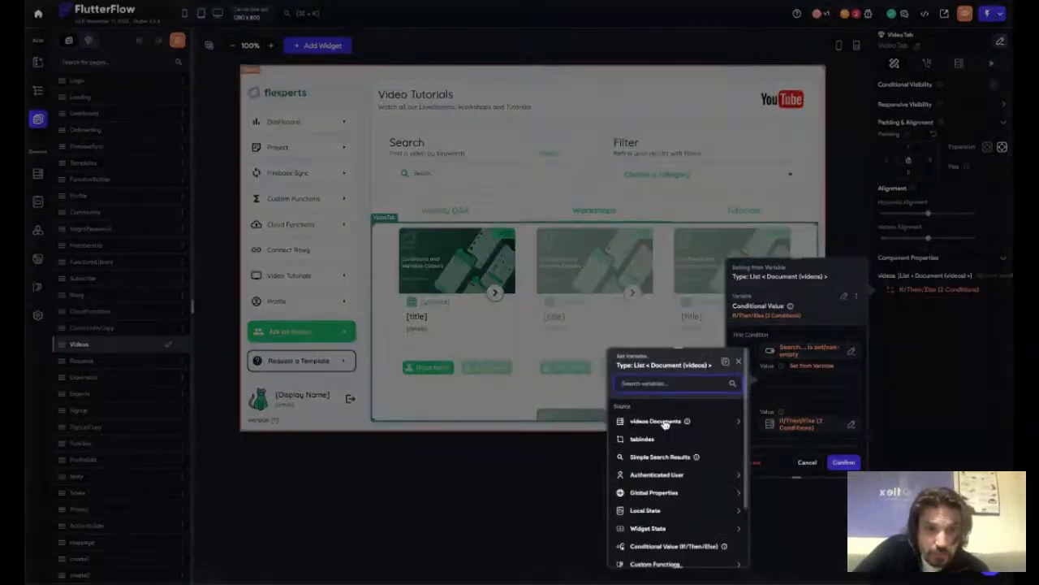
pyautogui.scroll(-1, 665, 426)
pyautogui.scroll(-1, 658, 424)
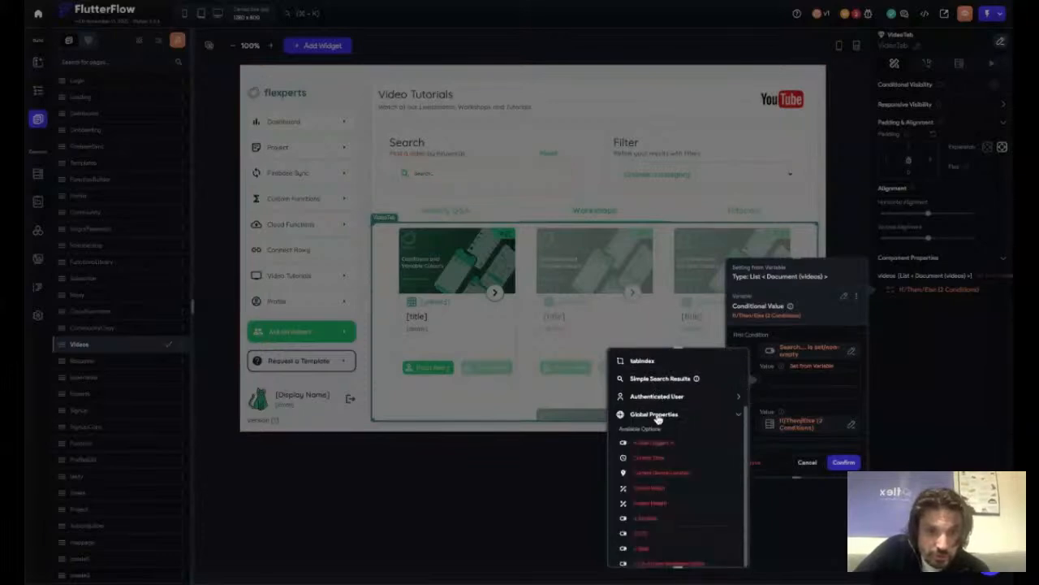
pyautogui.click(654, 378)
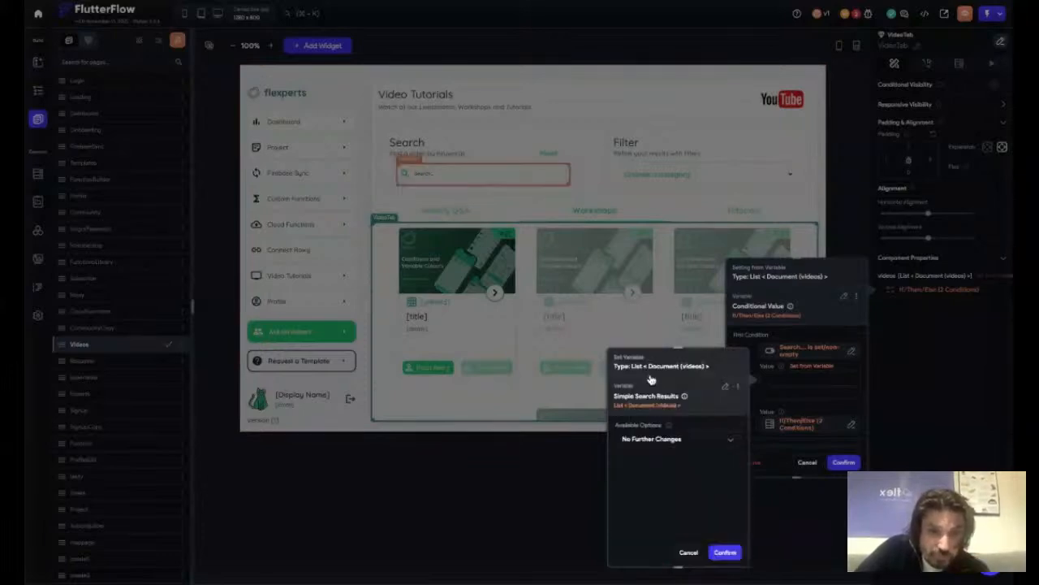
pyautogui.click(660, 440)
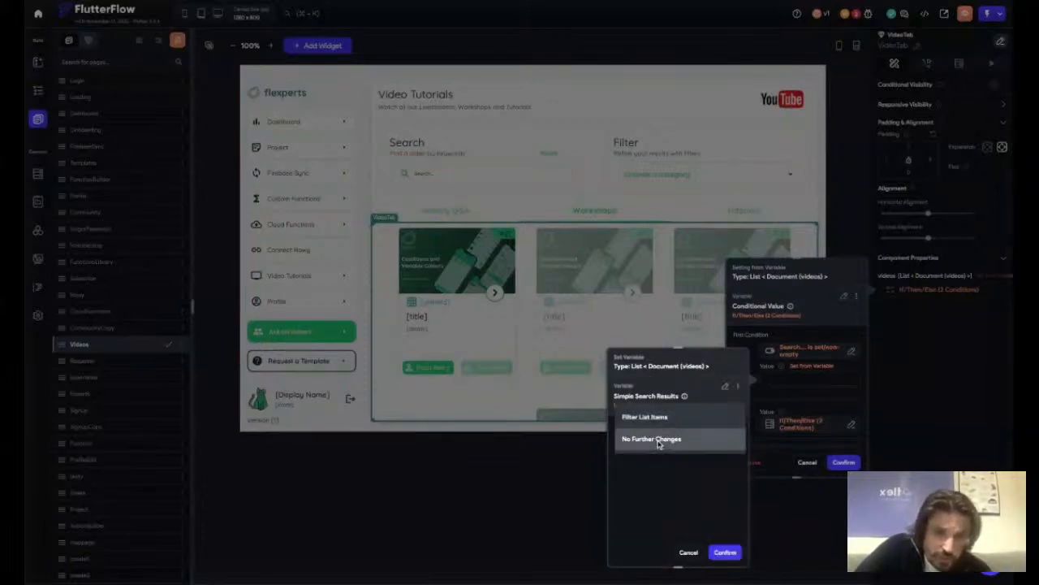
pyautogui.click(650, 418)
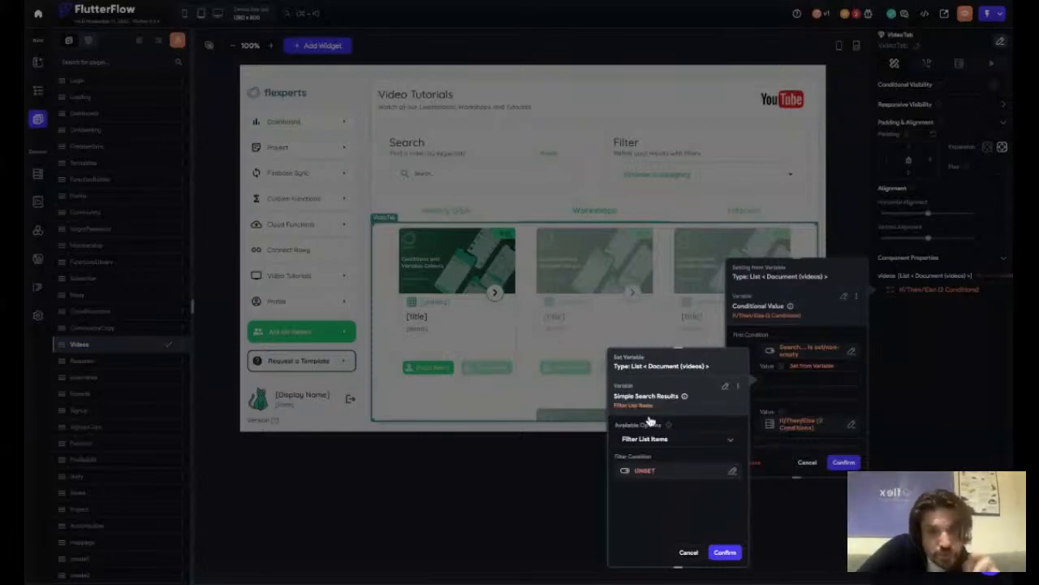
# - Add a single condition as the list filter, with the category document property of Item in List as its first value
pyautogui.click(640, 472)
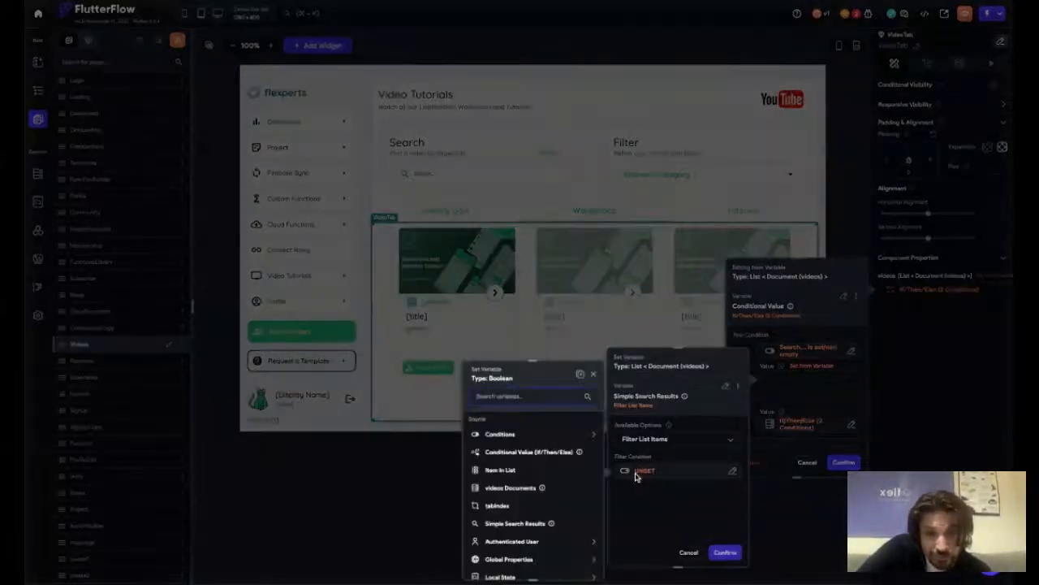
pyautogui.click(501, 435)
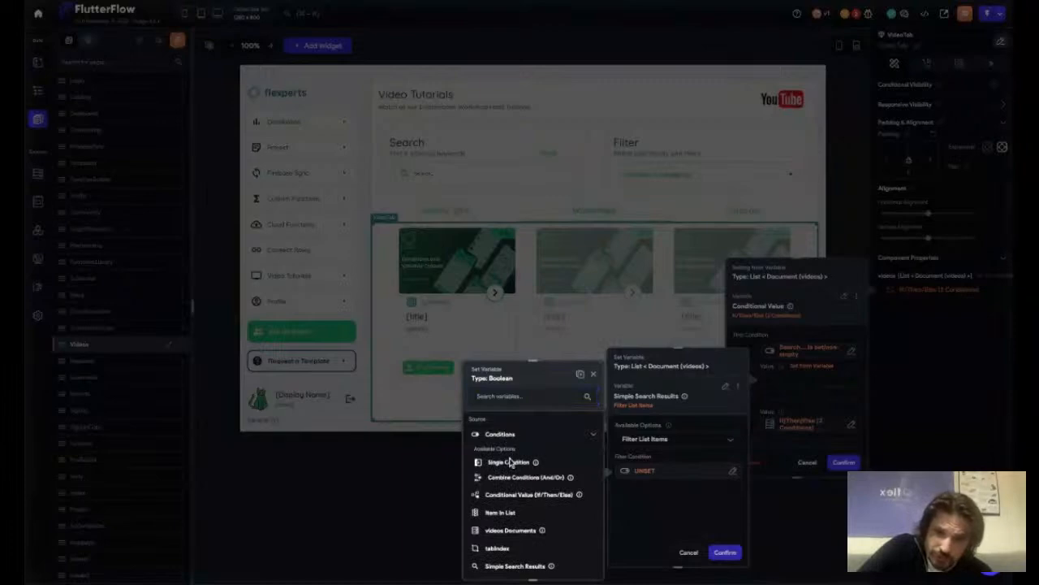
pyautogui.click(510, 462)
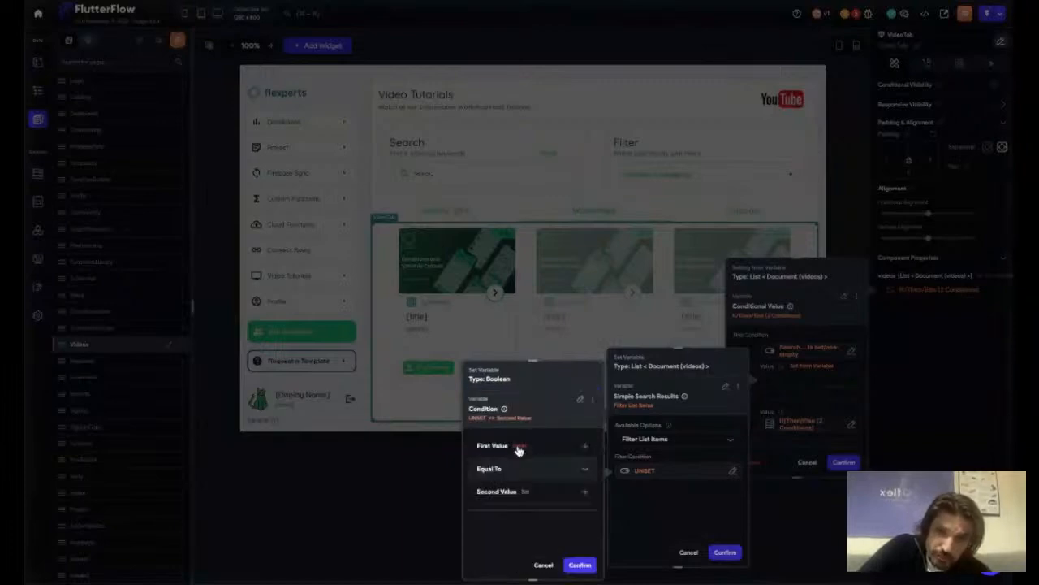
pyautogui.click(515, 446)
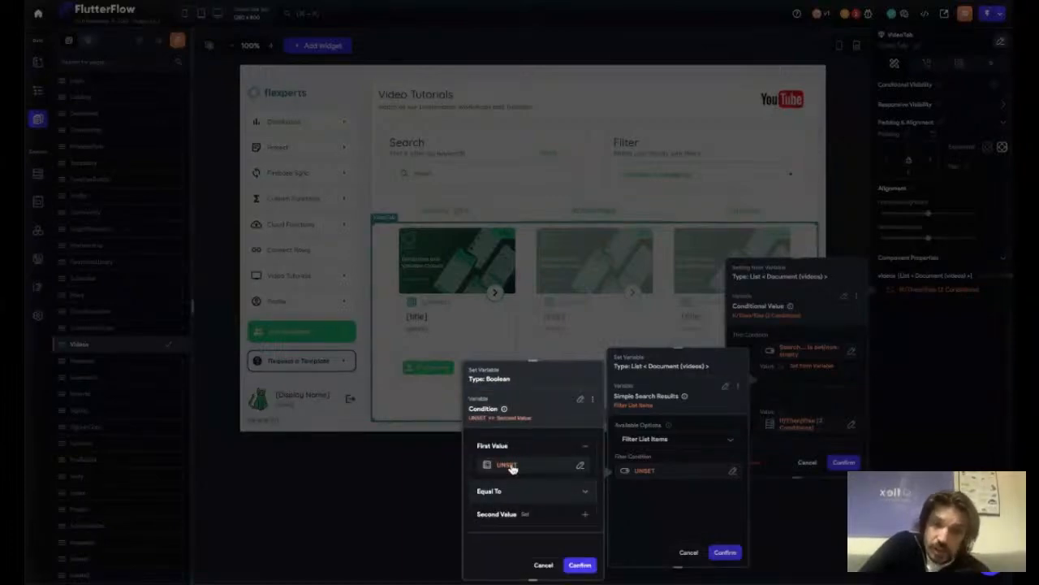
pyautogui.click(510, 466)
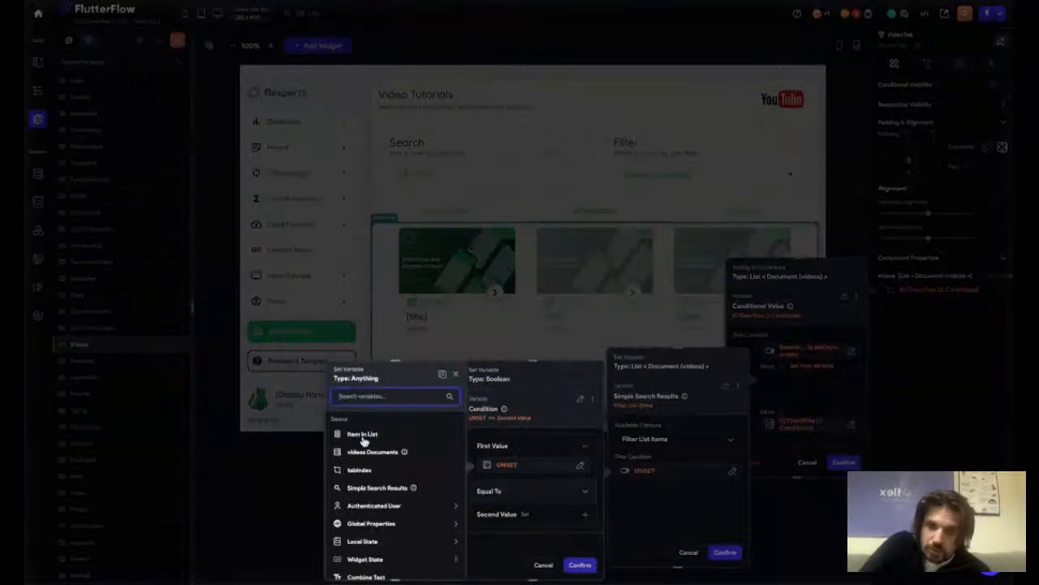
pyautogui.click(363, 436)
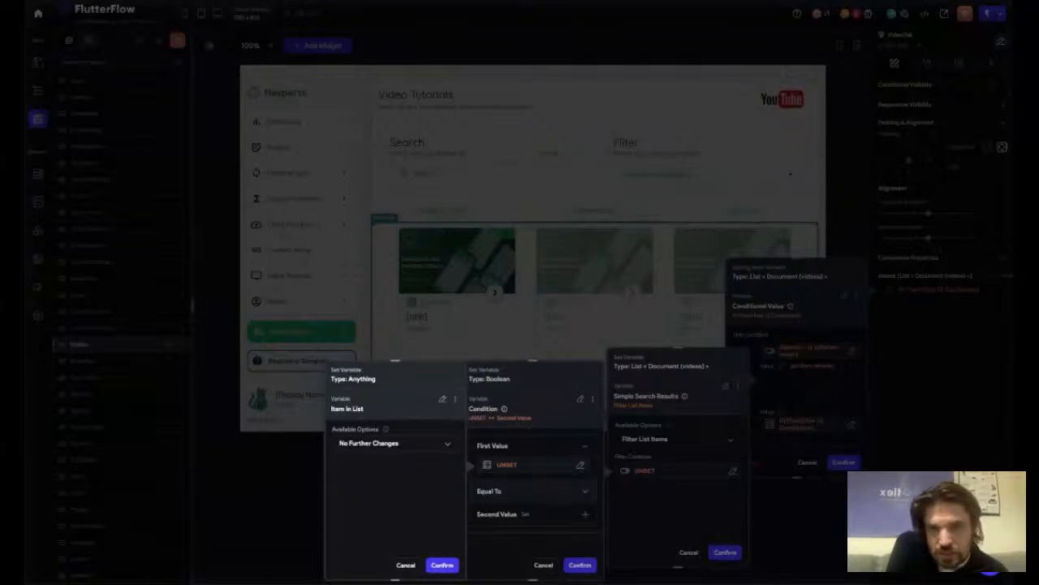
pyautogui.click(428, 446)
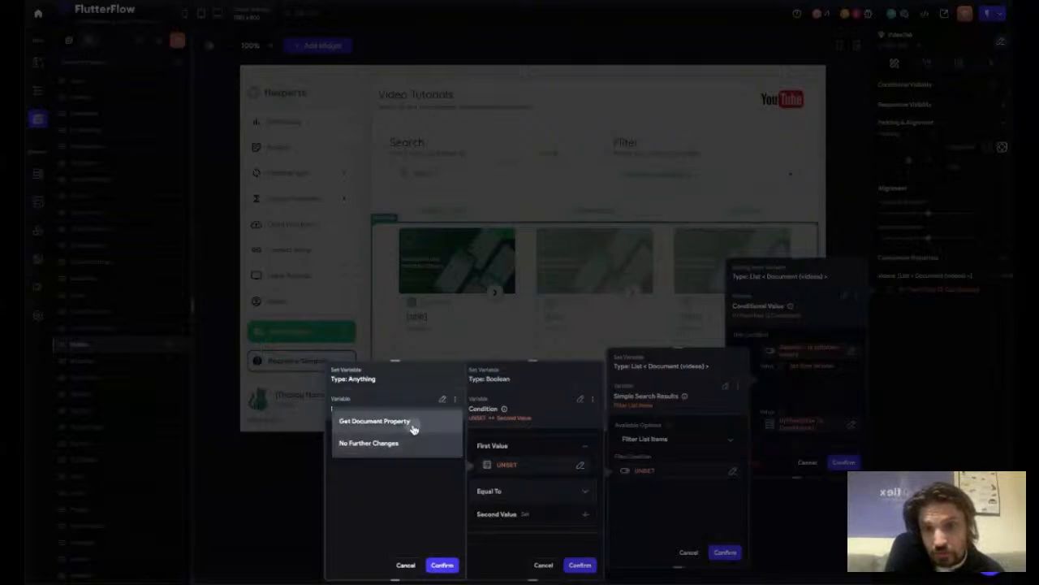
pyautogui.click(413, 424)
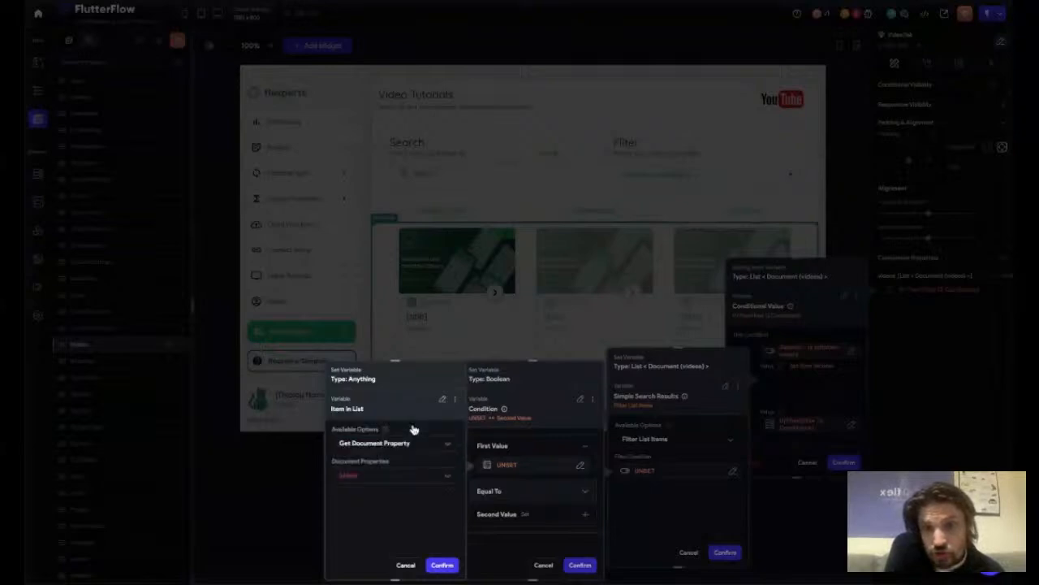
pyautogui.click(389, 483)
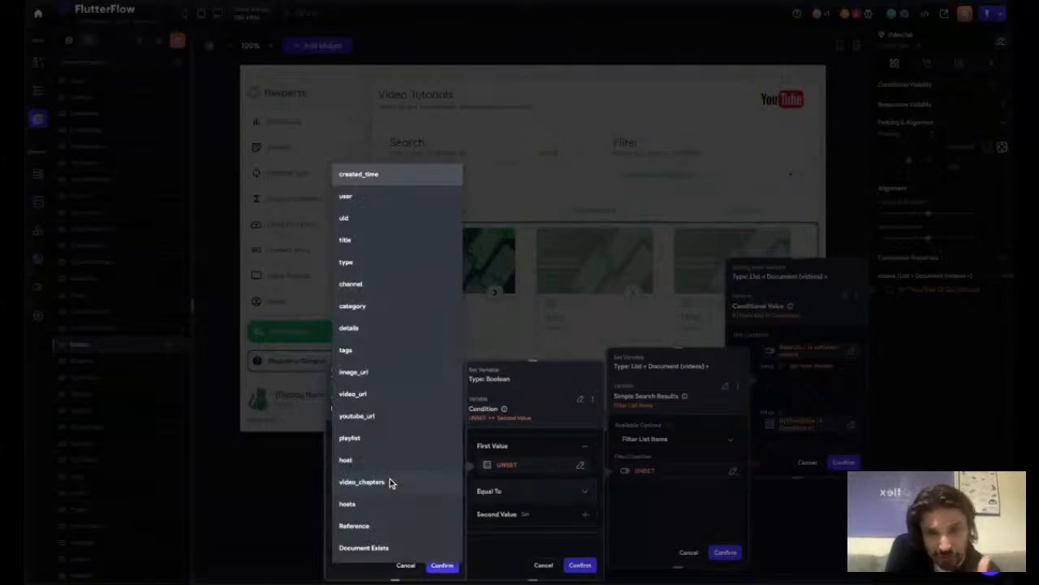
pyautogui.click(352, 306)
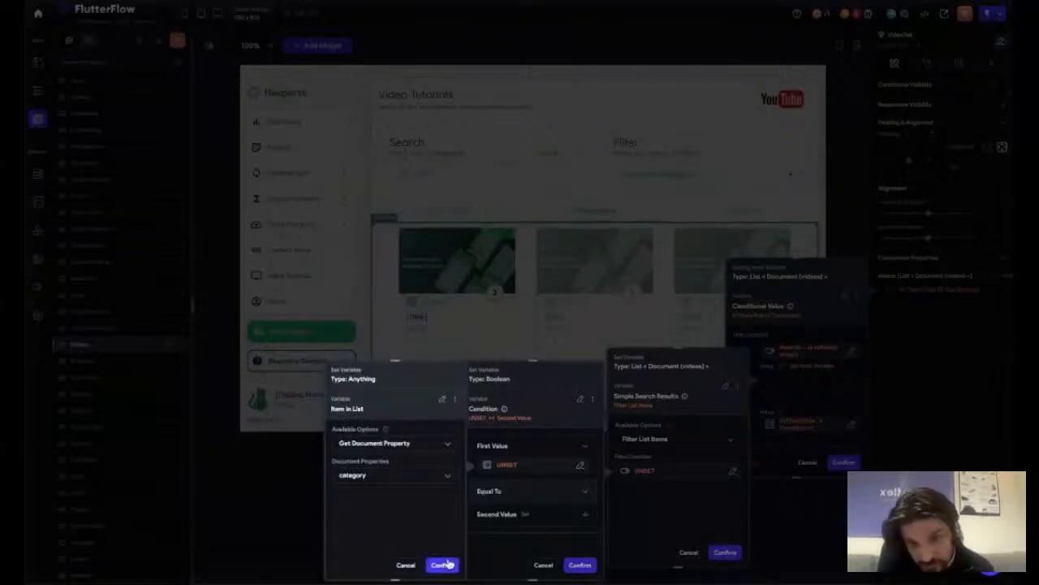
pyautogui.click(520, 520)
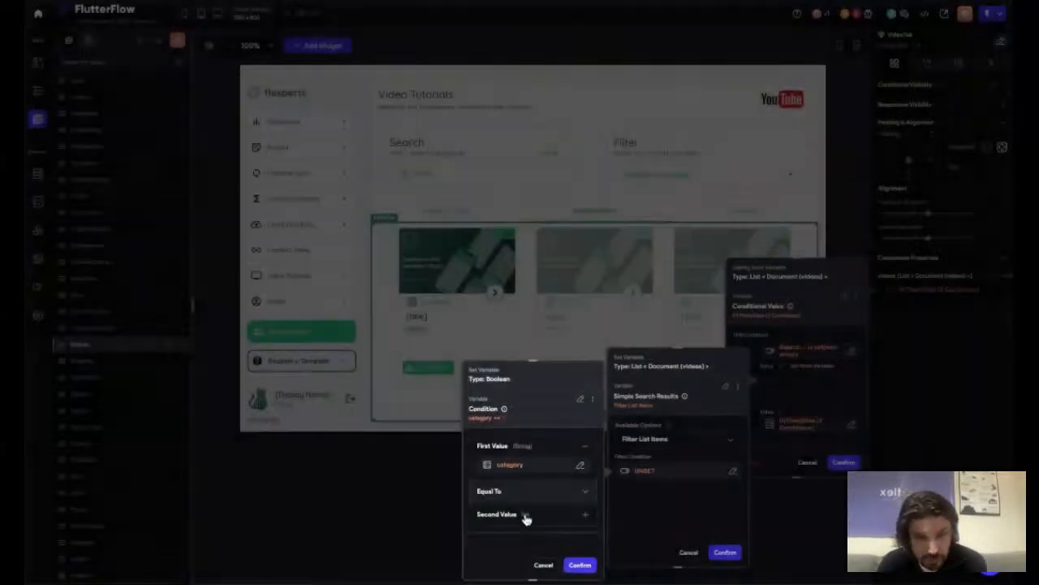
# - Set the value source of the filter condition's second value to From Variable
pyautogui.click(526, 519)
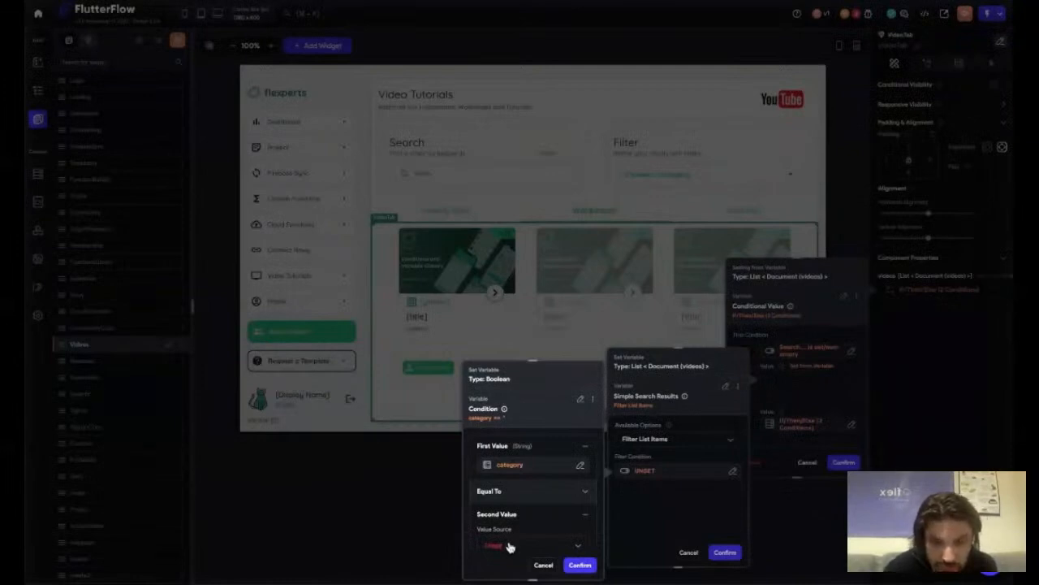
pyautogui.click(509, 546)
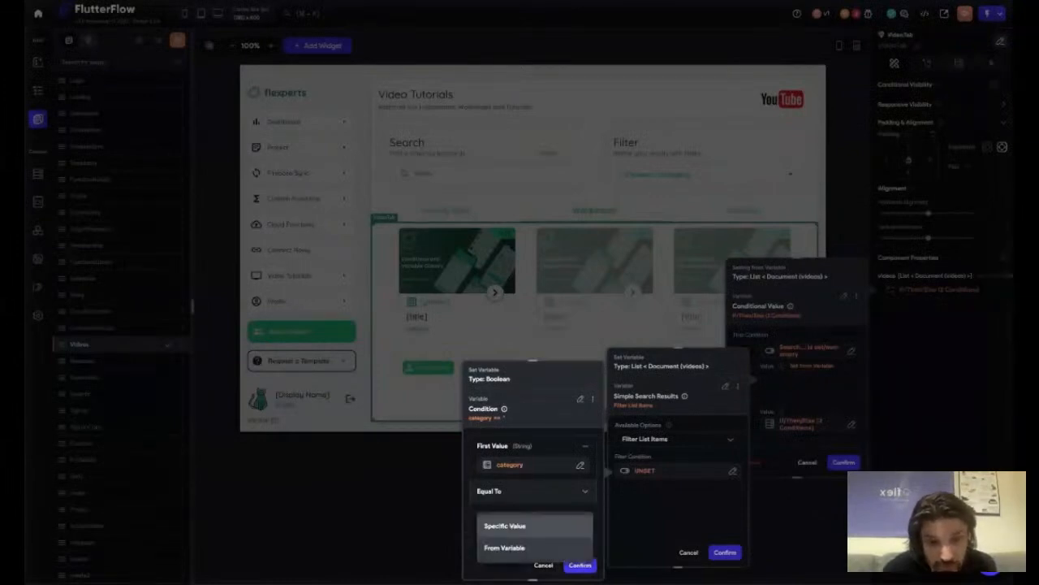
pyautogui.click(505, 547)
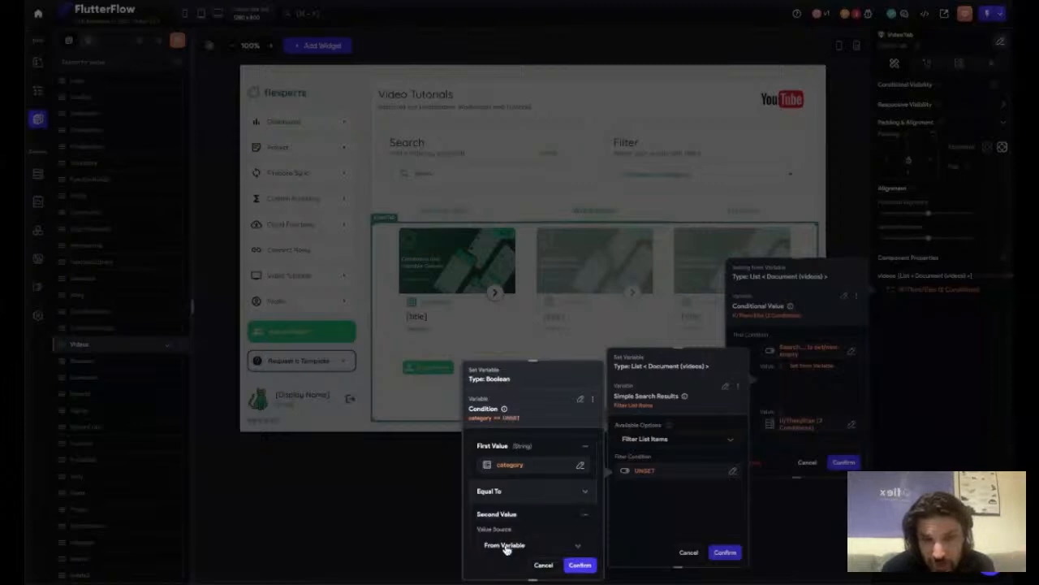
pyautogui.click(516, 545)
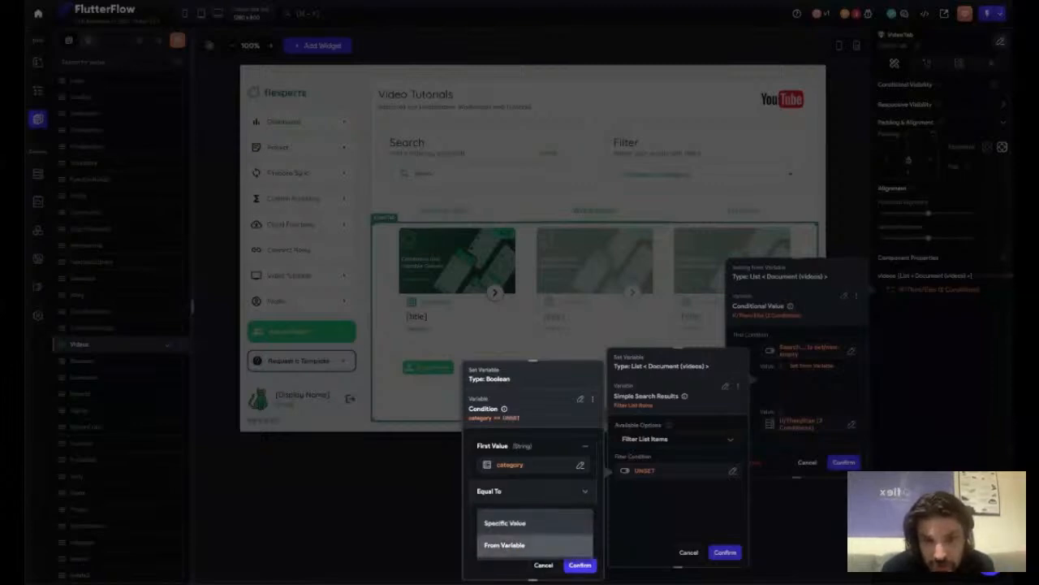
pyautogui.click(502, 545)
pyautogui.scroll(-1, 498, 532)
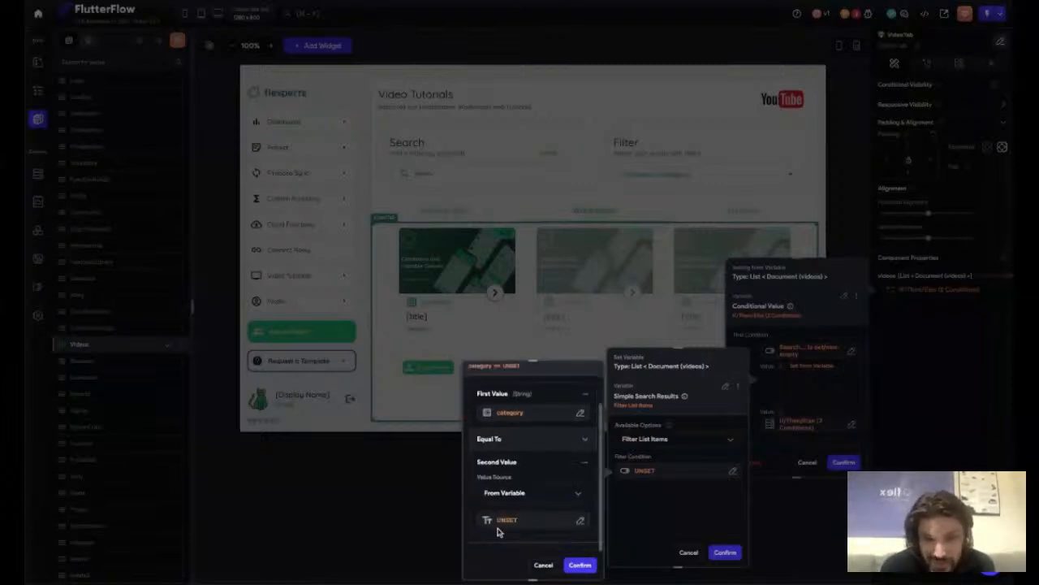
# - Use the Filter widget state as the condition's second value and confirm the category filter on the Simple Search Results
pyautogui.click(506, 520)
pyautogui.click(506, 520)
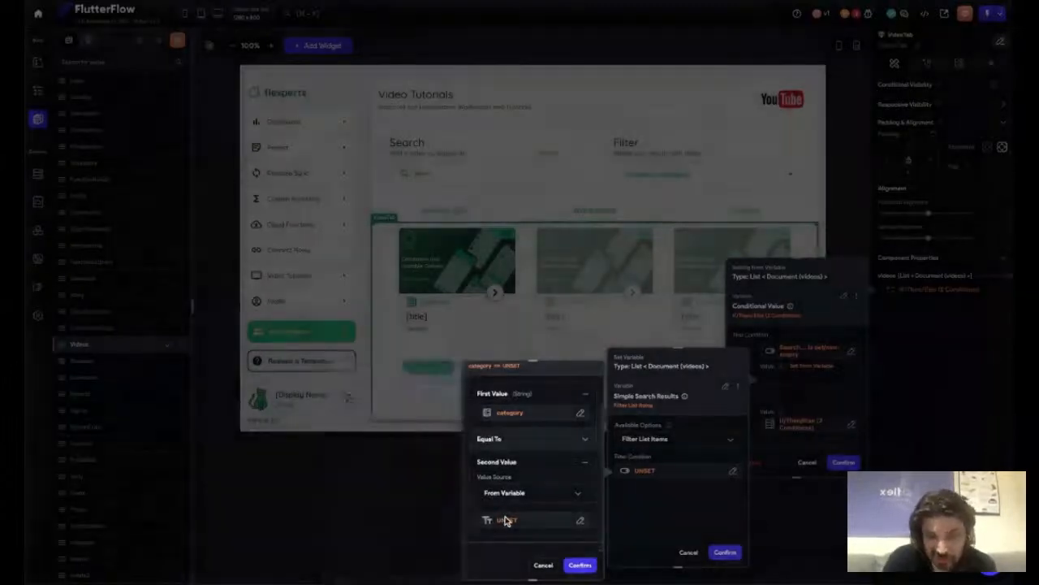
pyautogui.click(506, 520)
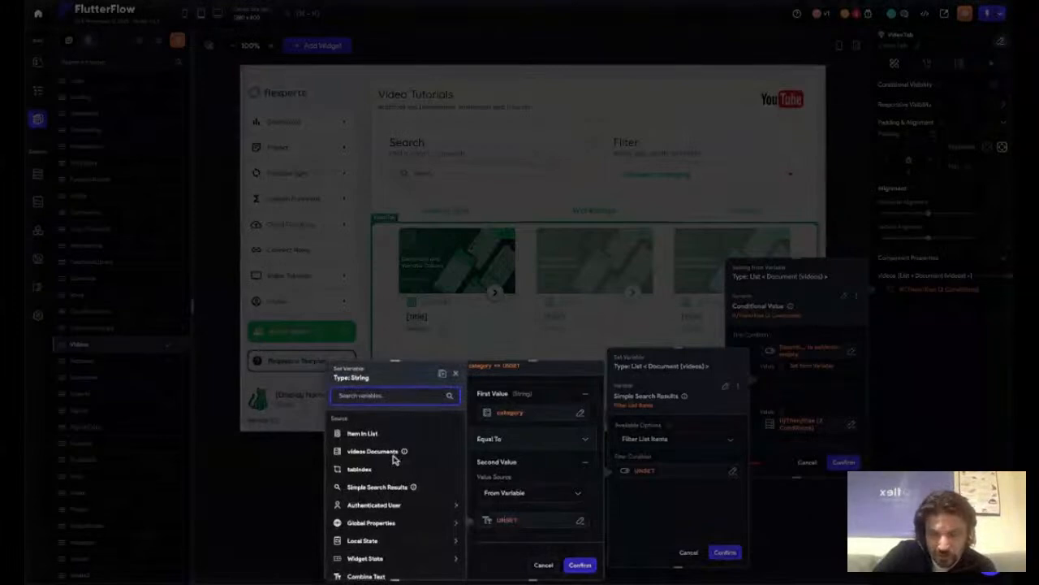
pyautogui.scroll(-1, 395, 458)
pyautogui.scroll(-1, 395, 461)
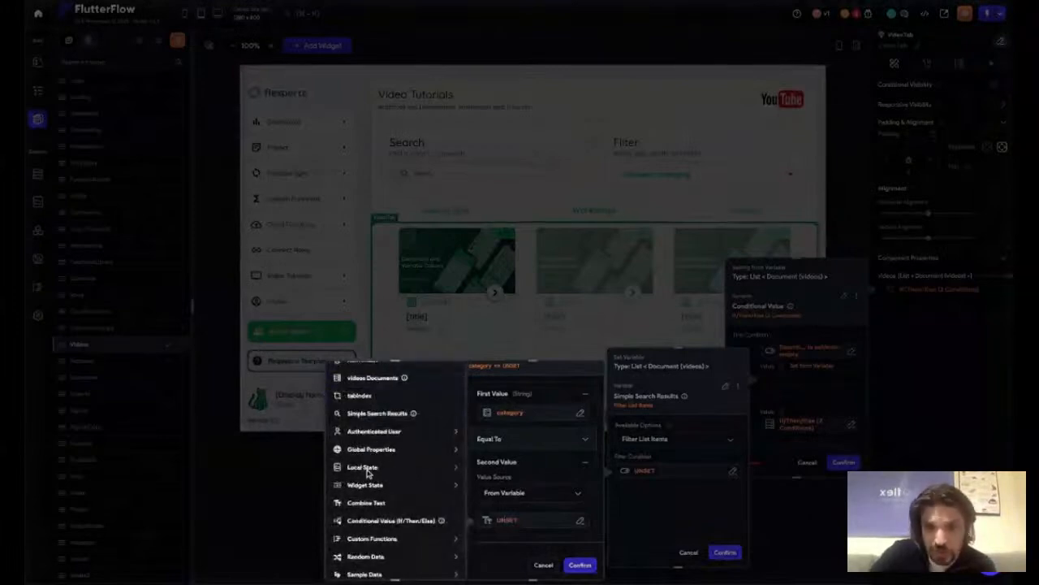
pyautogui.click(370, 487)
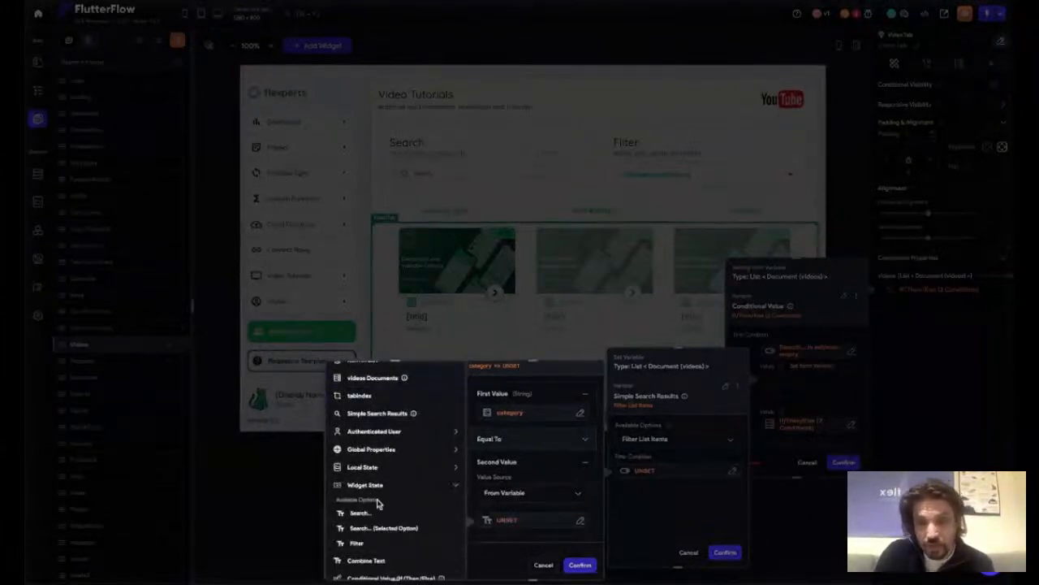
pyautogui.scroll(-1, 378, 505)
pyautogui.scroll(-2, 365, 528)
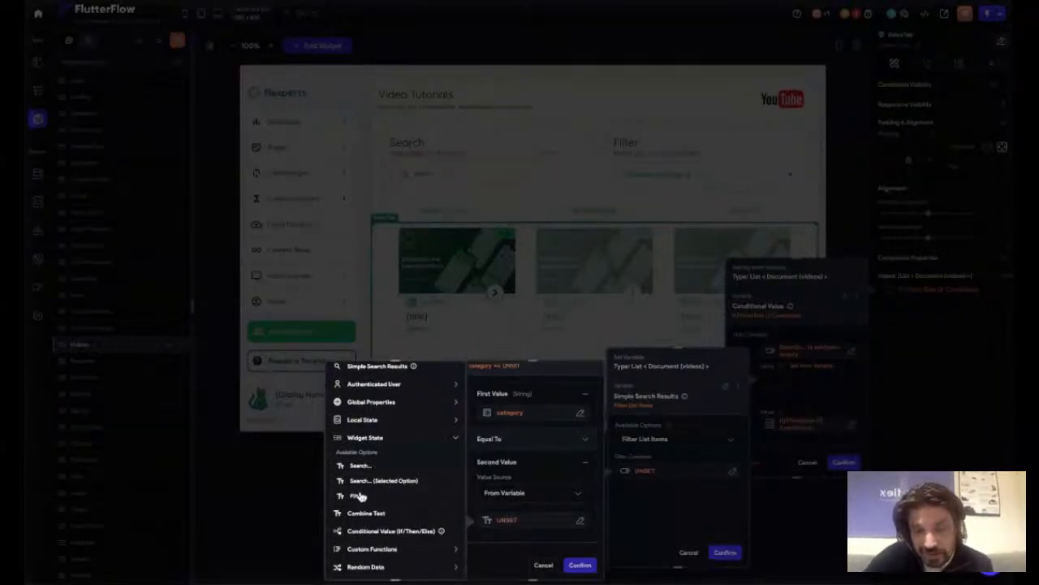
pyautogui.click(438, 513)
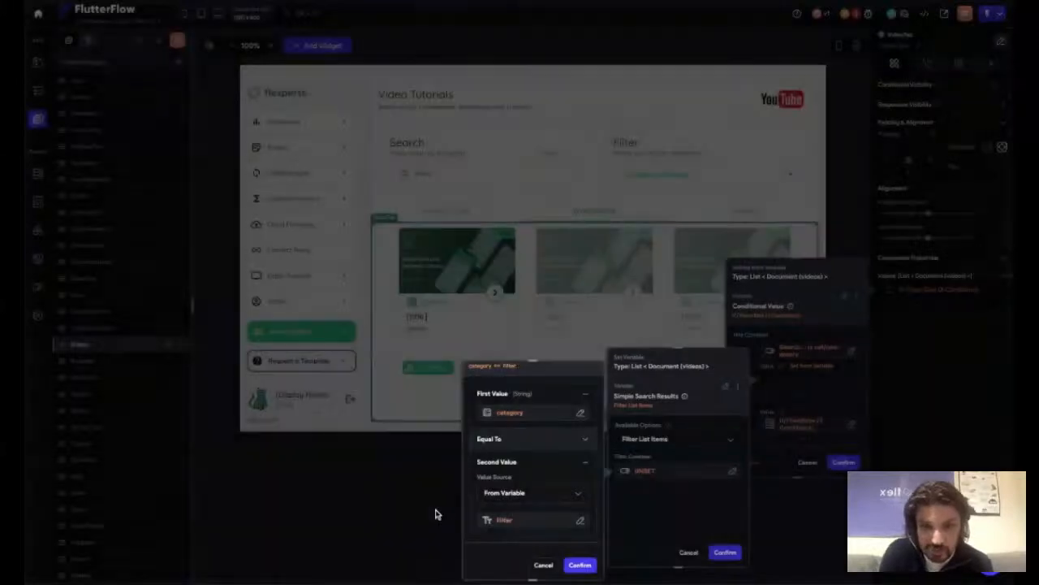
pyautogui.click(580, 566)
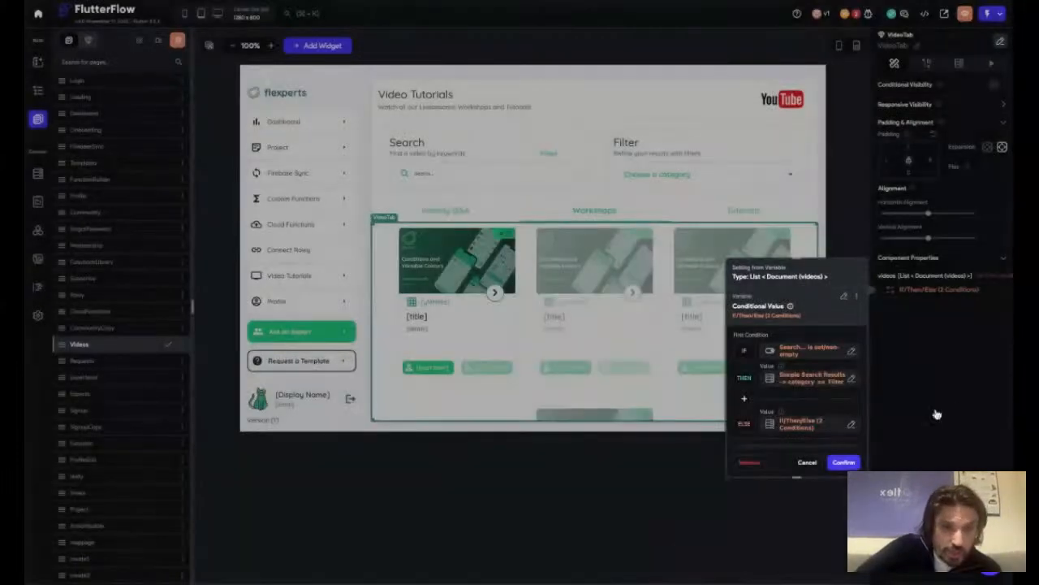
# - Open the ELSE value's nested conditional and examine its IF condition and its THEN and ELSE values
pyautogui.click(850, 425)
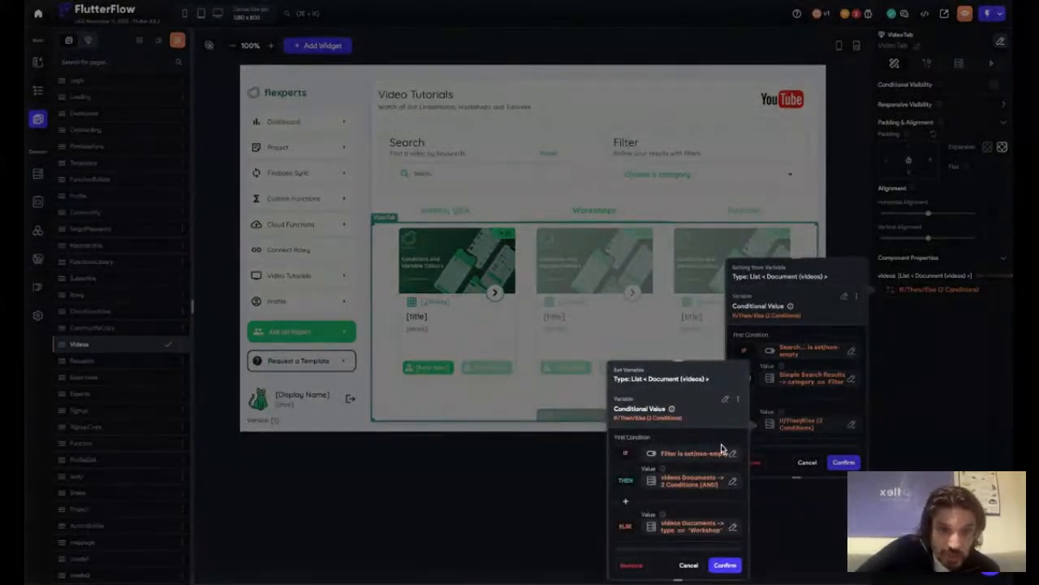
pyautogui.scroll(-1, 707, 470)
pyautogui.scroll(-2, 677, 430)
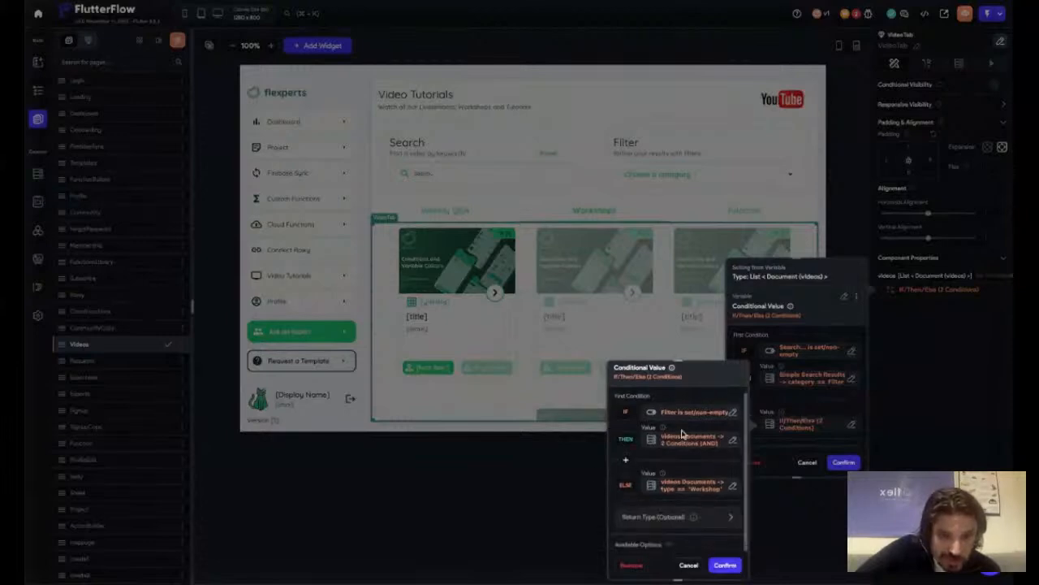
pyautogui.scroll(2, 677, 431)
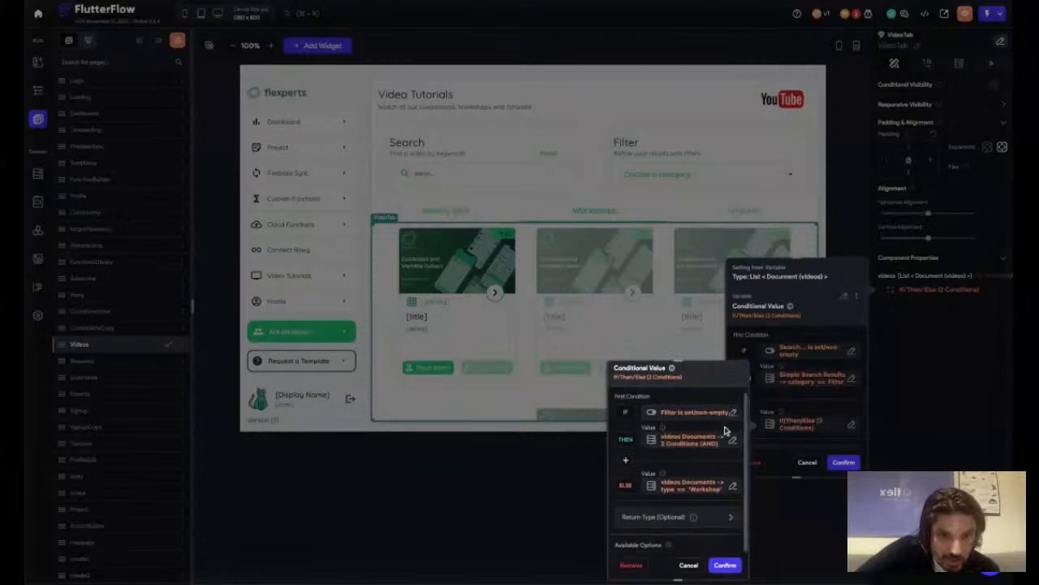
pyautogui.scroll(1, 709, 423)
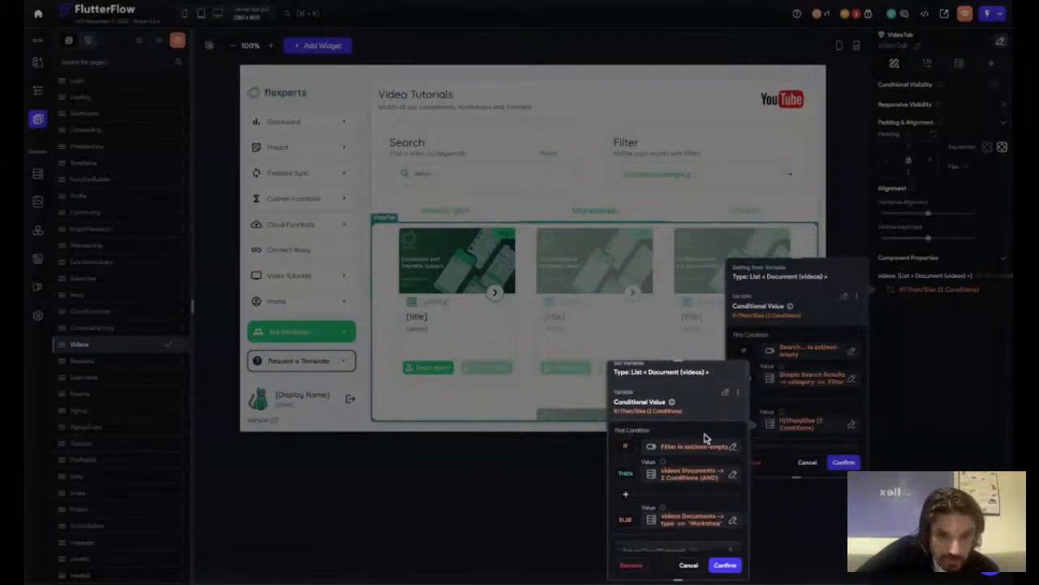
pyautogui.scroll(-2, 706, 435)
pyautogui.scroll(2, 705, 435)
pyautogui.scroll(1, 678, 423)
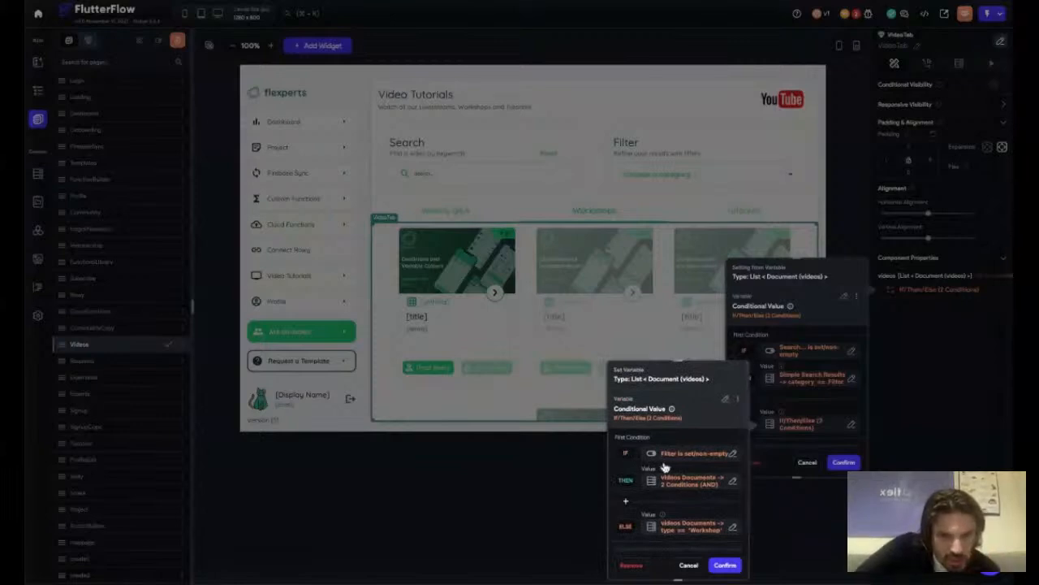
# - Copy the nested conditional value variable from the ELSE value and close its editor
pyautogui.click(738, 400)
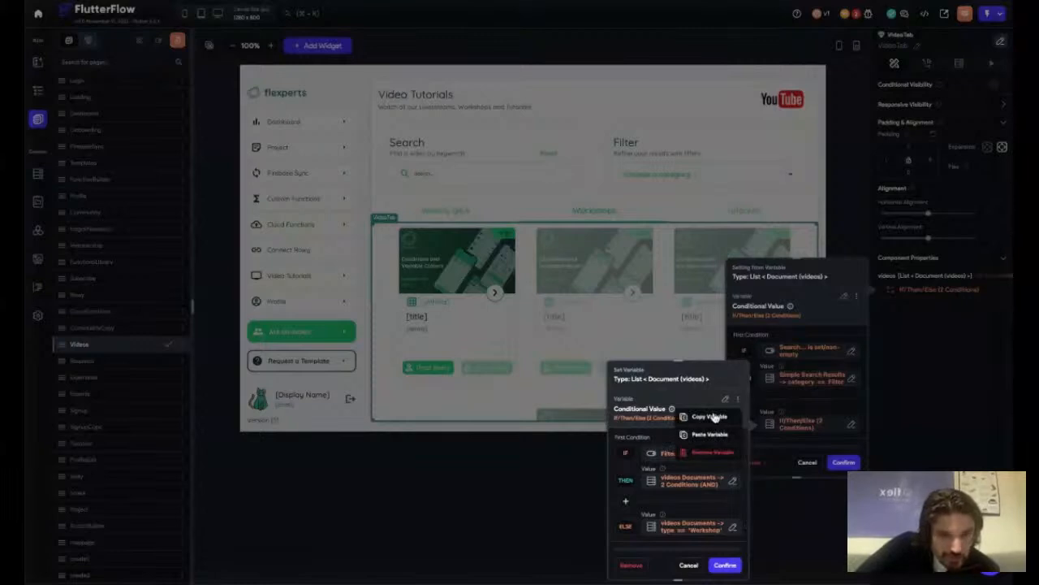
pyautogui.click(715, 417)
pyautogui.click(792, 406)
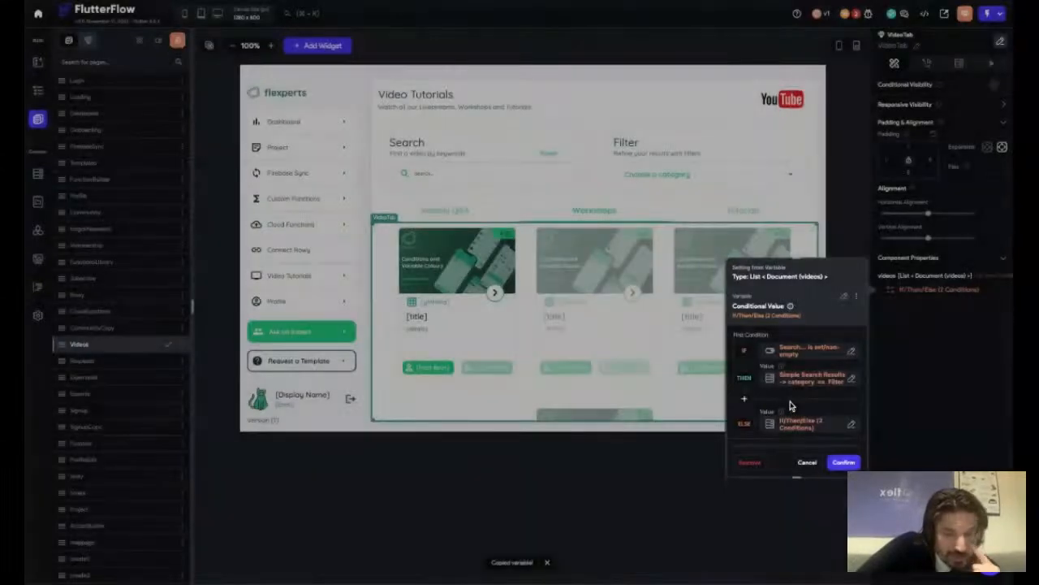
# - Paste the copied conditional value over the filter condition of the Simple Search Results in the THEN value and try to confirm it
pyautogui.click(851, 379)
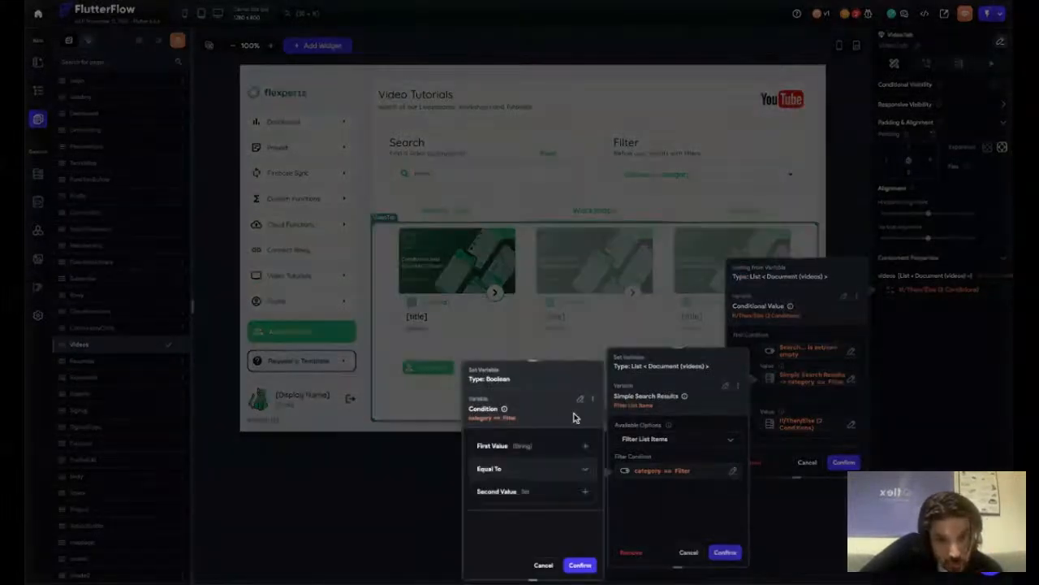
pyautogui.click(591, 402)
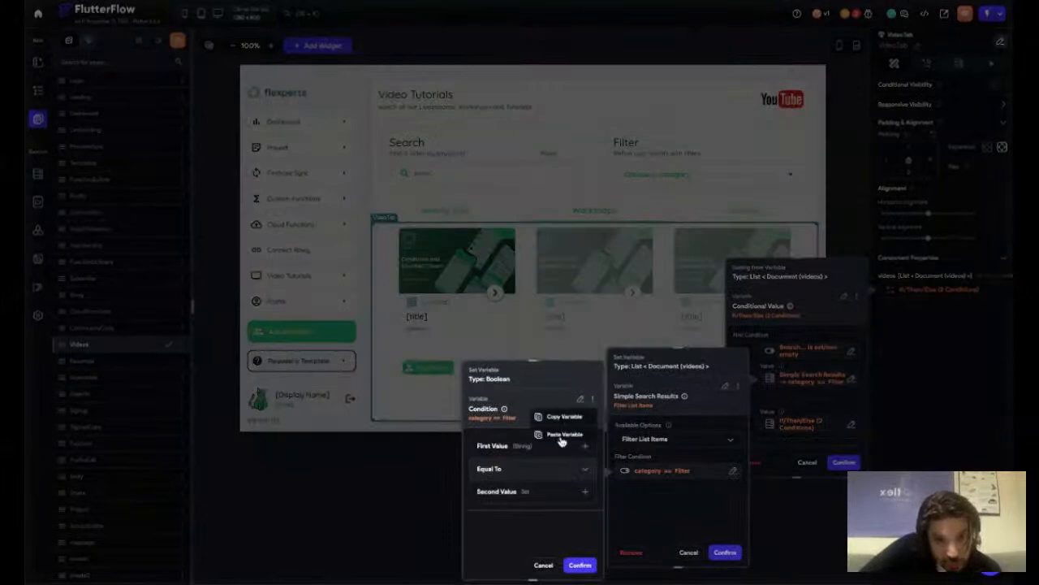
pyautogui.click(559, 437)
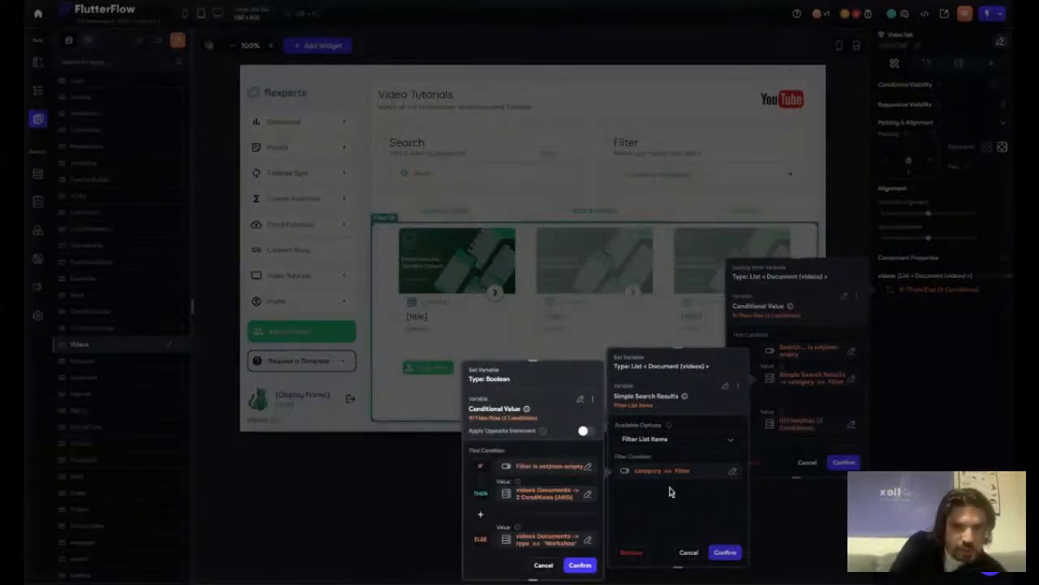
pyautogui.click(580, 565)
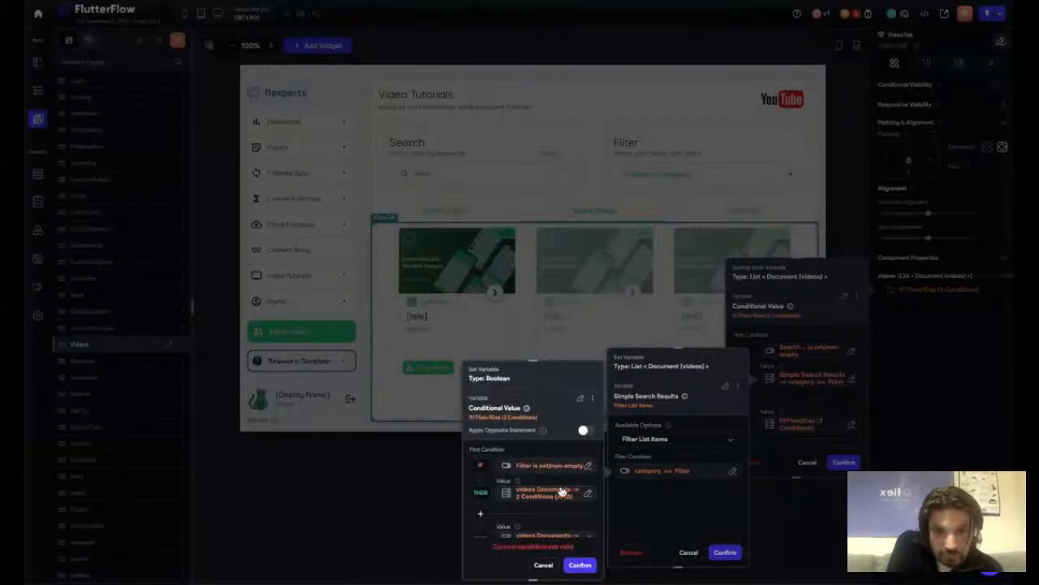
# - Examine the pasted conditional's available options and the filter on its ELSE value, leaving both as they are
pyautogui.scroll(-2, 562, 492)
pyautogui.click(508, 534)
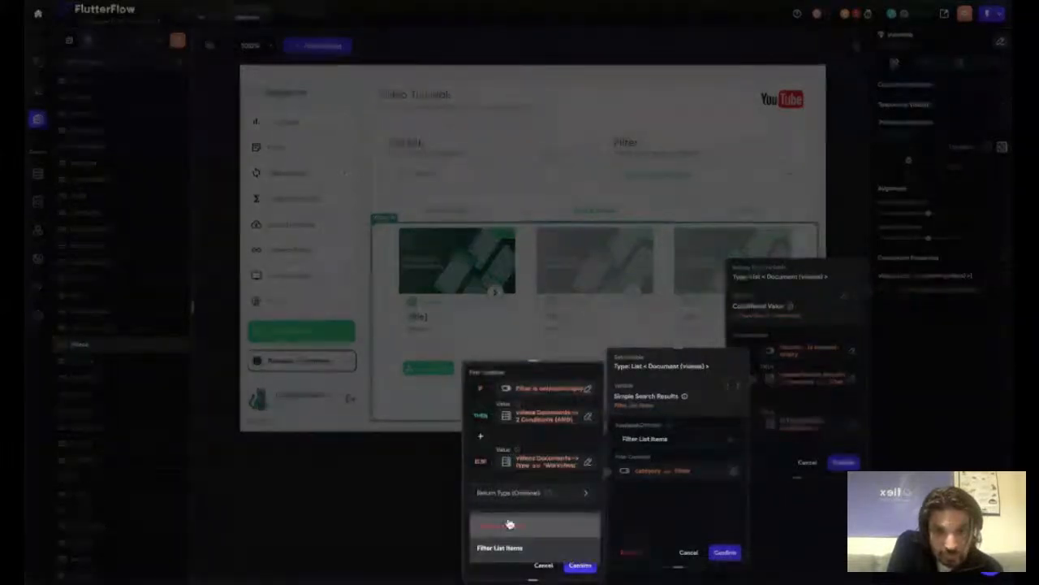
pyautogui.click(482, 486)
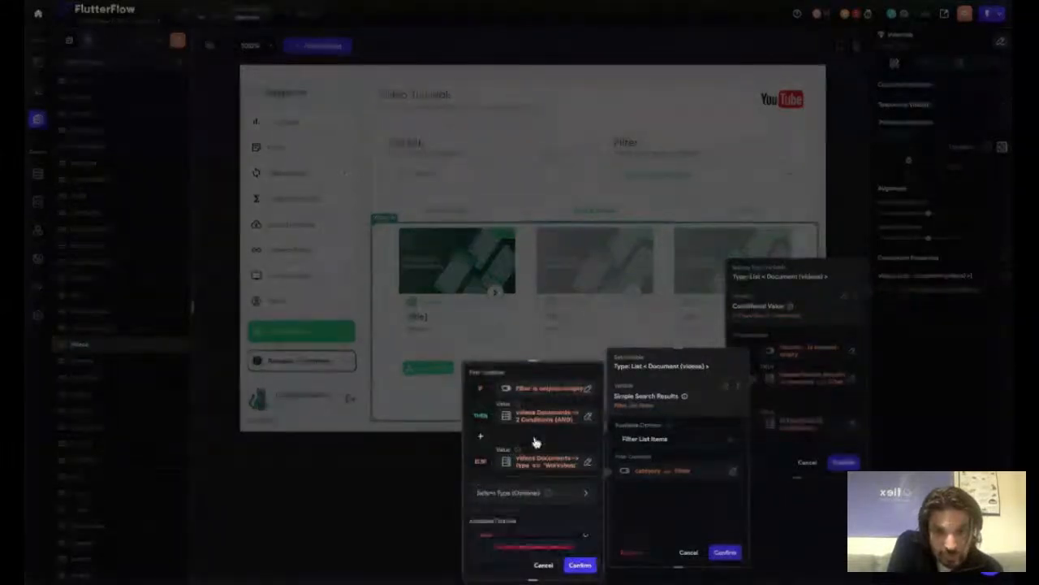
pyautogui.click(589, 463)
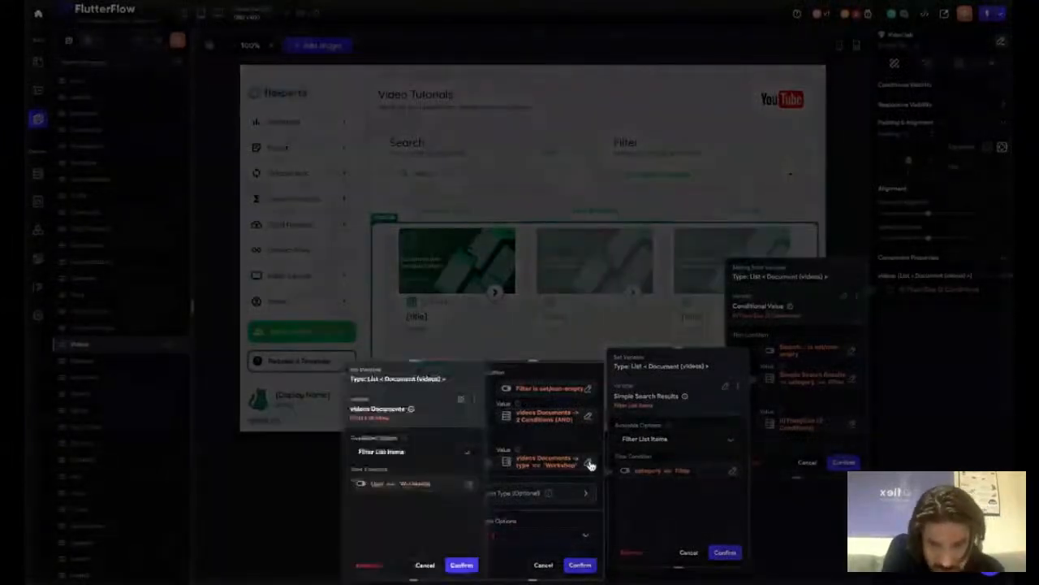
pyautogui.click(423, 566)
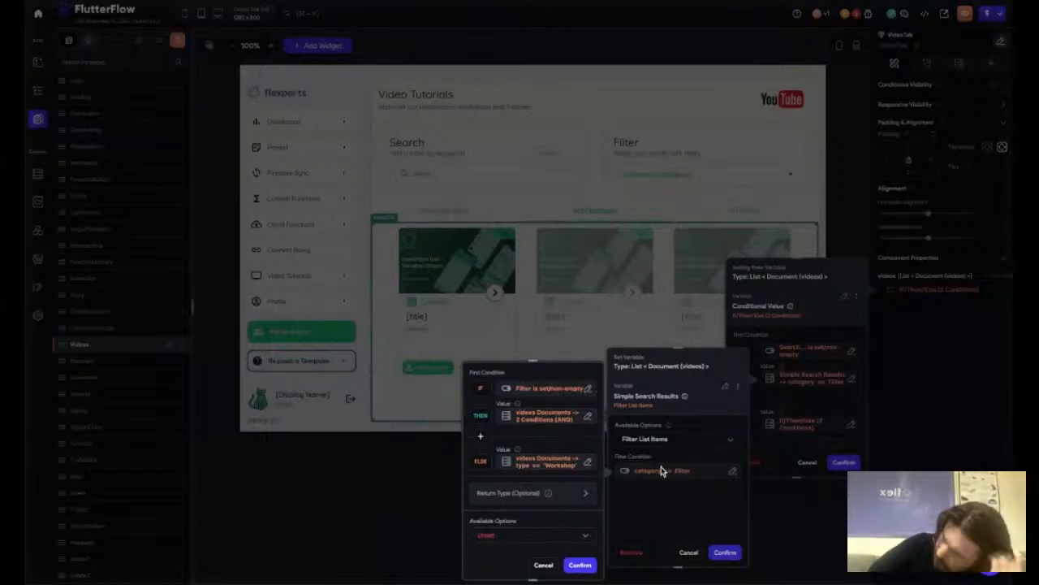
# - Open the filter condition of the pasted conditional's THEN value and examine its two AND conditions
pyautogui.scroll(3, 538, 448)
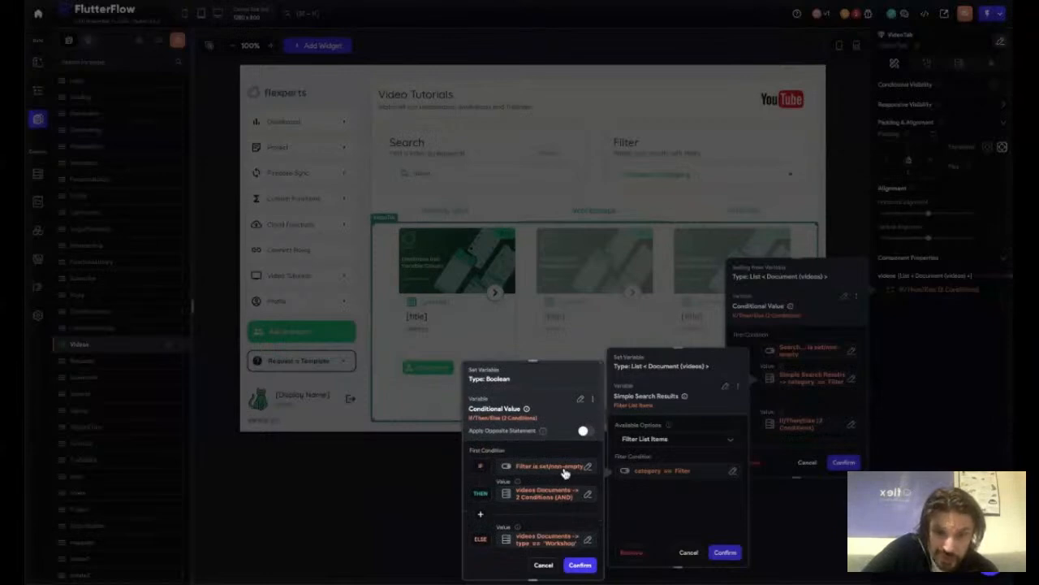
pyautogui.click(588, 495)
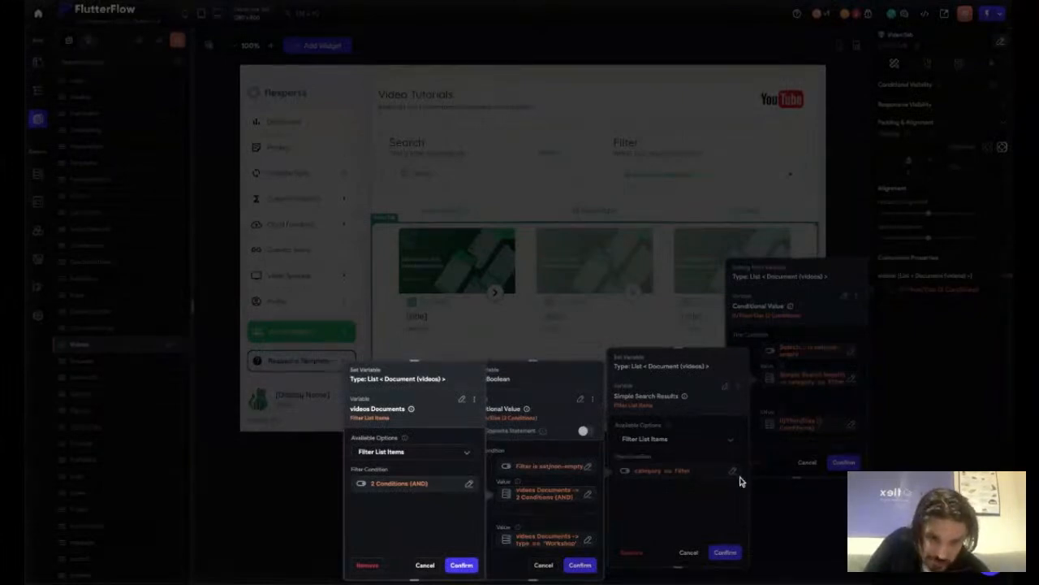
pyautogui.click(470, 484)
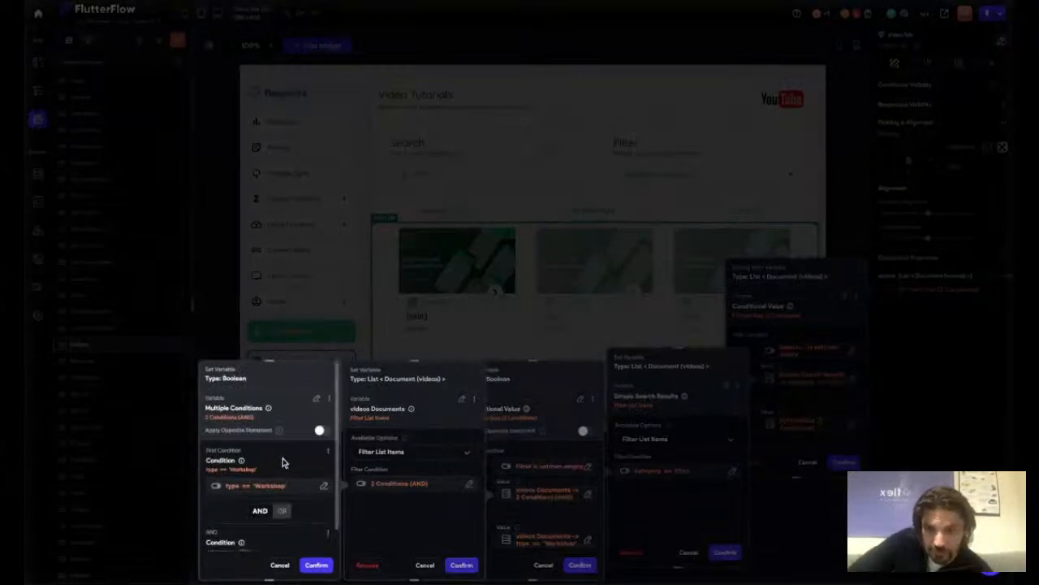
pyautogui.scroll(-2, 282, 461)
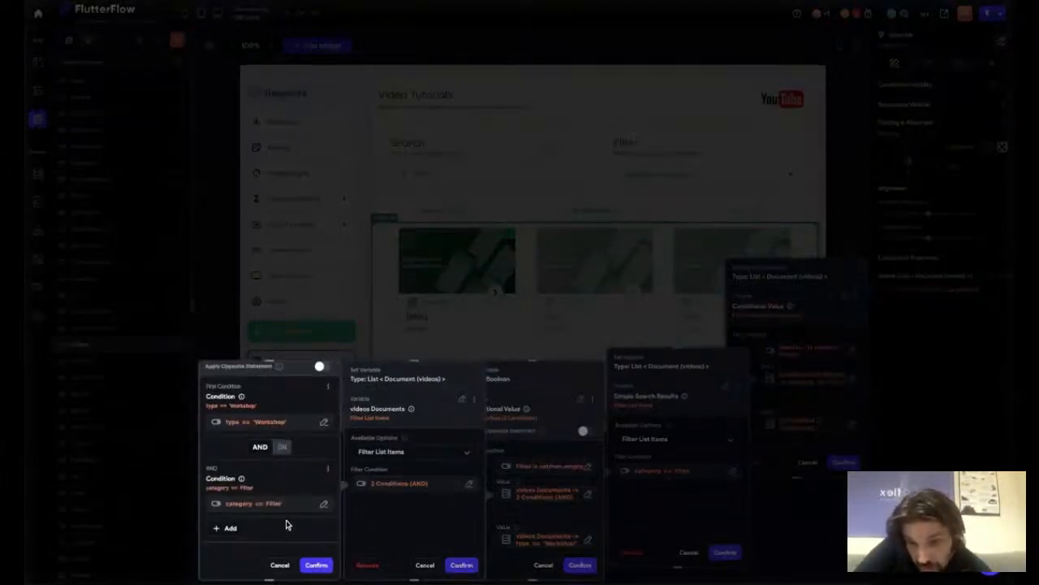
pyautogui.scroll(2, 246, 446)
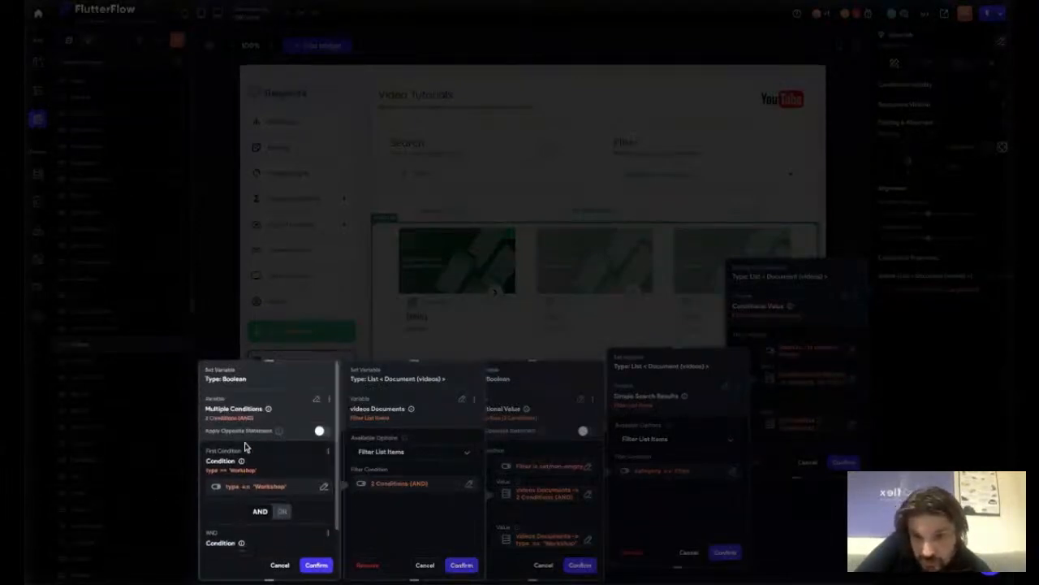
pyautogui.click(322, 571)
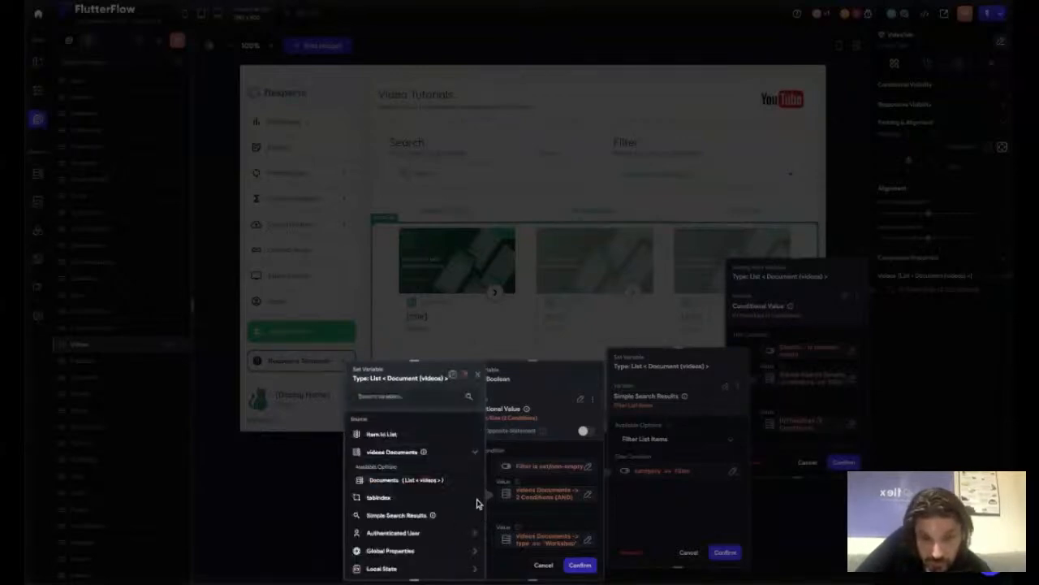
pyautogui.click(479, 379)
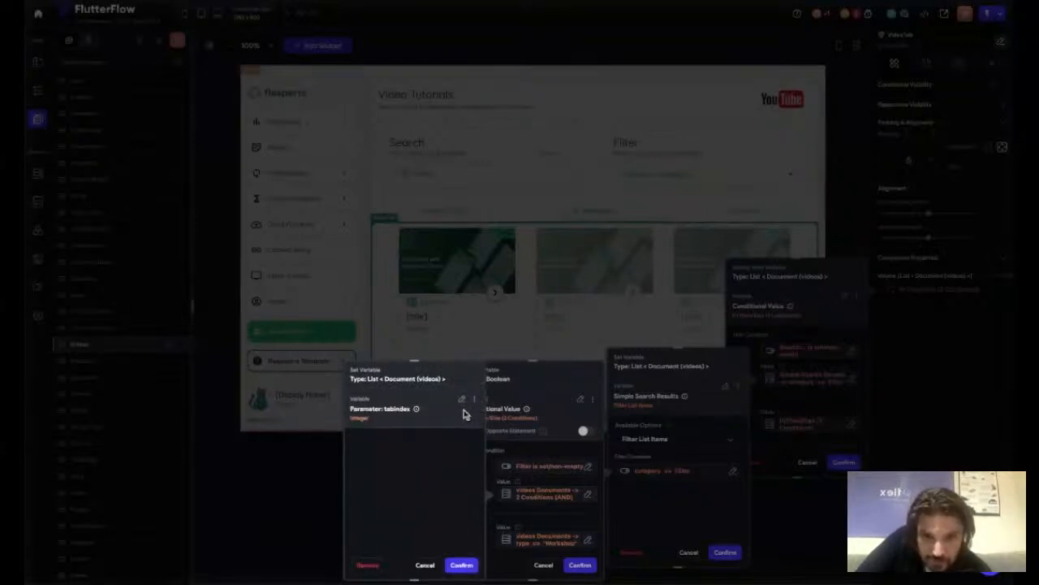
pyautogui.click(426, 564)
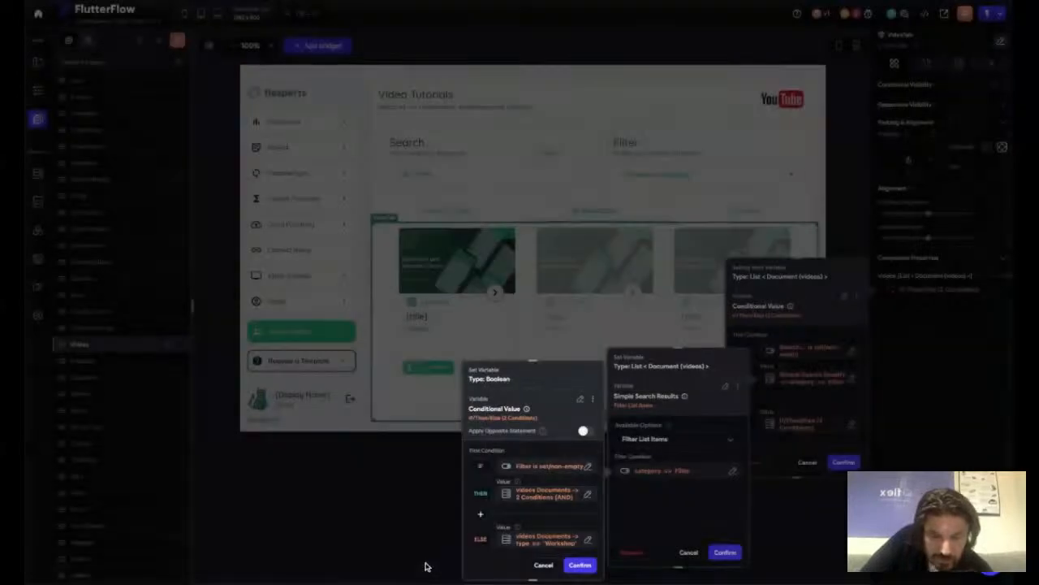
# - Copy the multiple-conditions variable combining type equal to Workshop and category equal to Filter from the THEN value's videos Documents filter
pyautogui.click(586, 498)
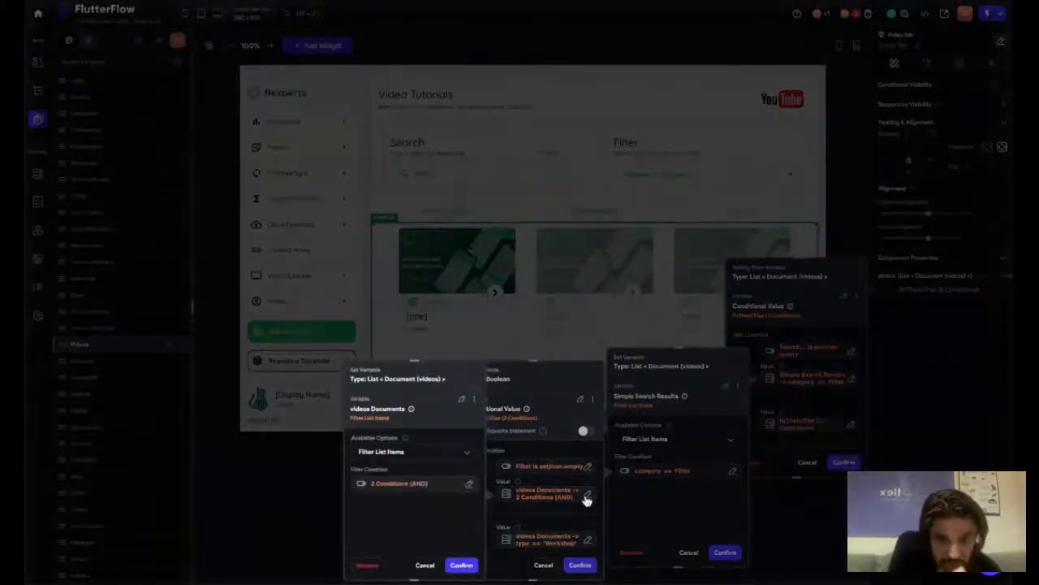
pyautogui.click(469, 486)
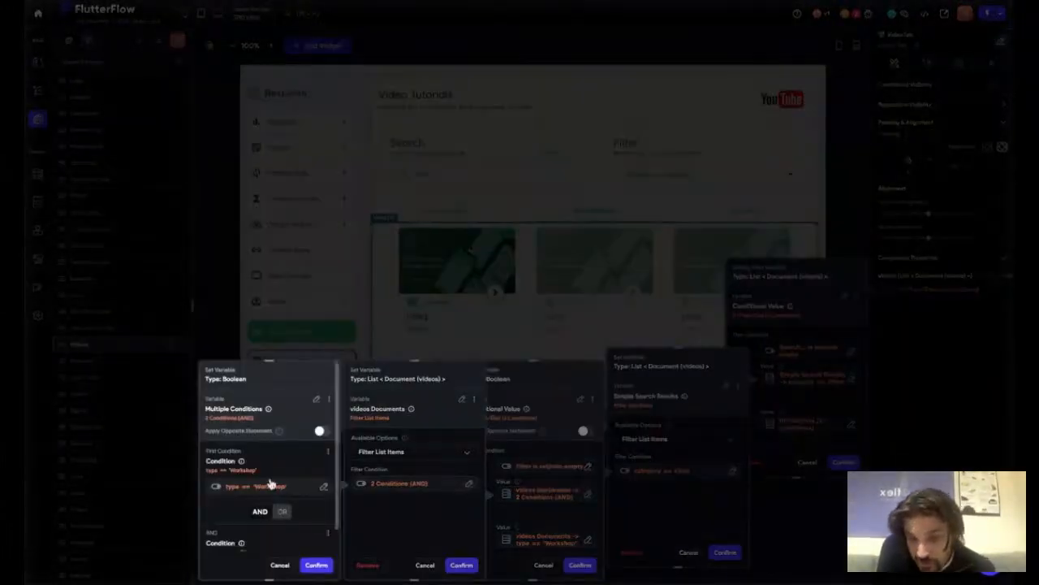
pyautogui.scroll(-2, 268, 485)
pyautogui.scroll(2, 268, 358)
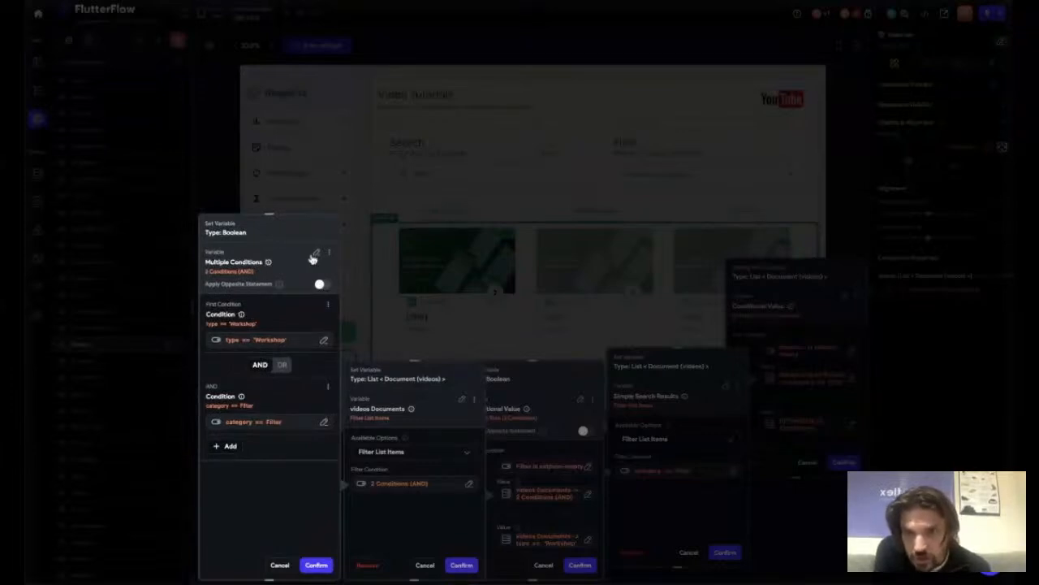
pyautogui.click(279, 565)
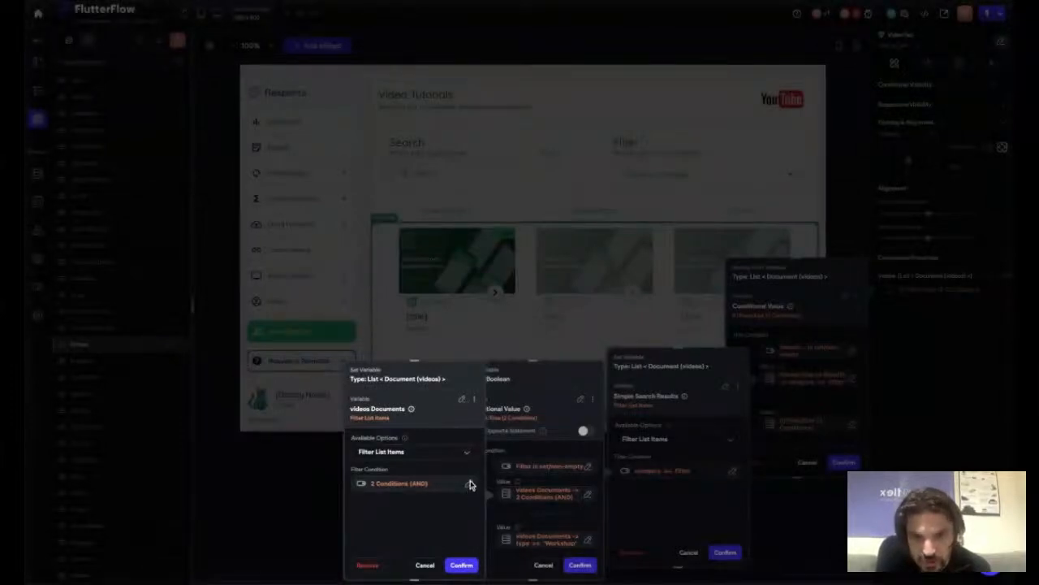
pyautogui.click(471, 489)
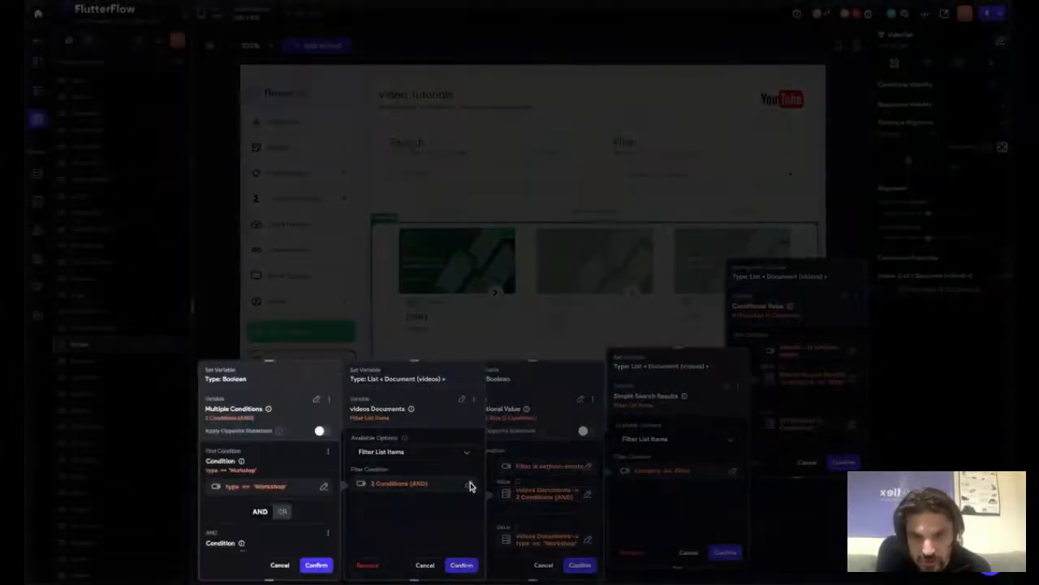
pyautogui.click(328, 399)
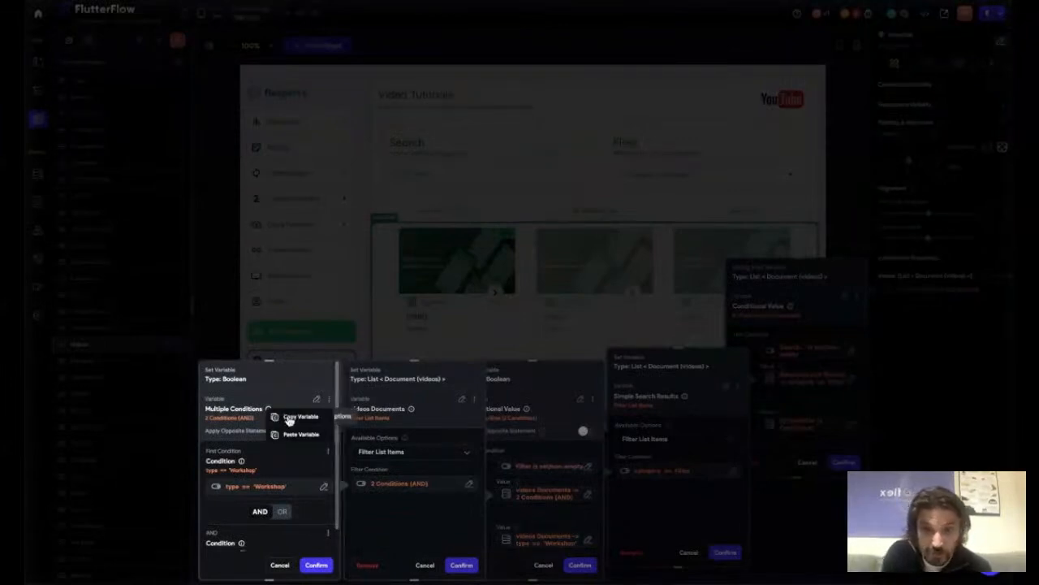
pyautogui.click(282, 567)
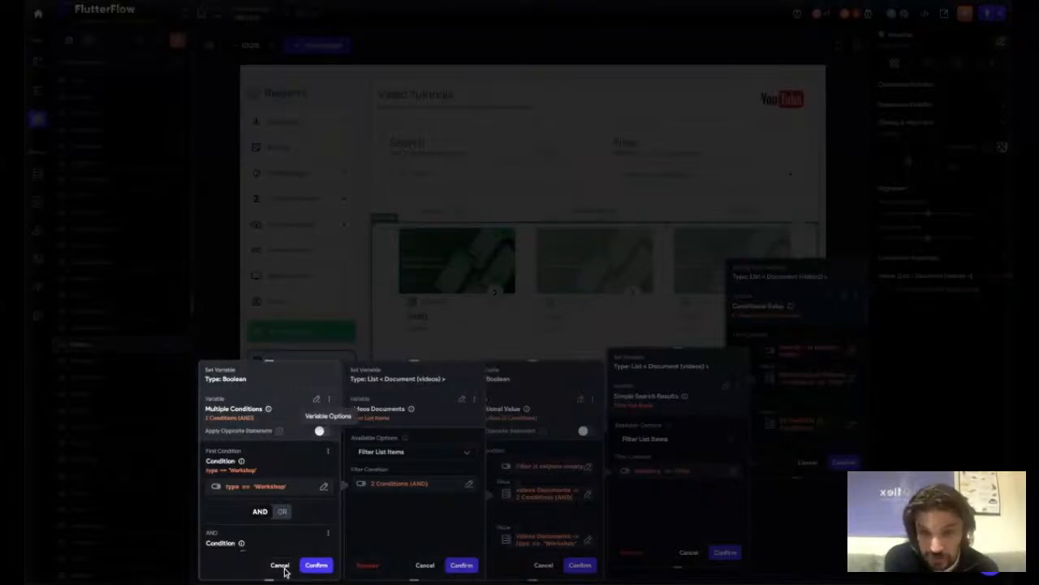
pyautogui.click(280, 566)
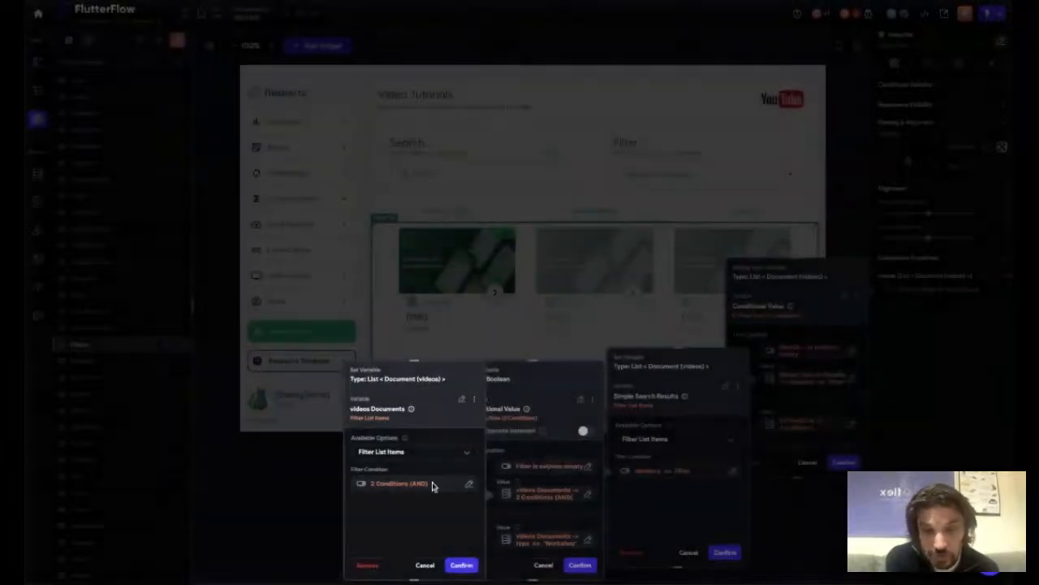
# - Try to replace the THEN value's videos Documents variable with Item in List
pyautogui.click(463, 403)
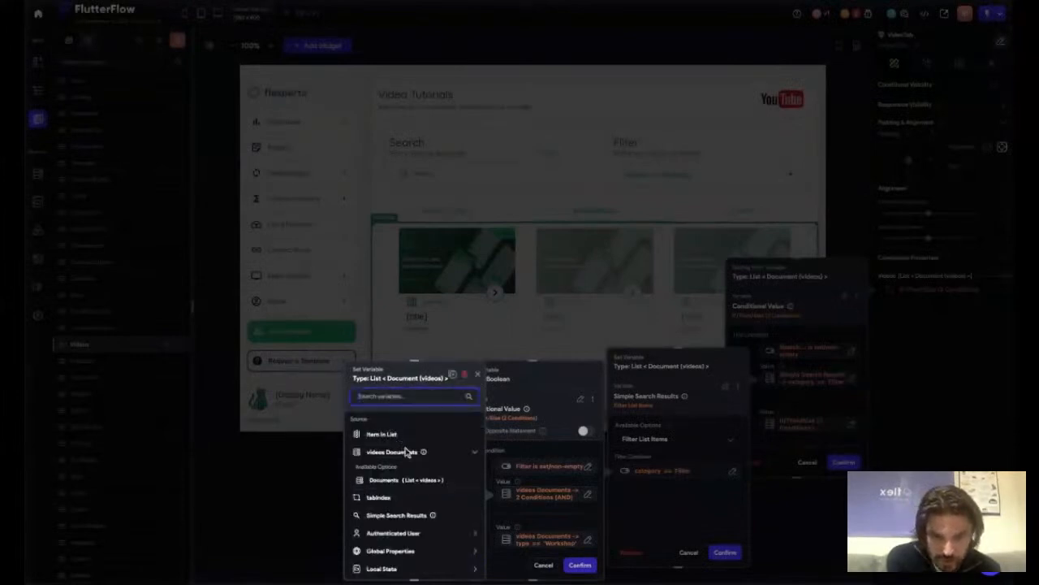
pyautogui.scroll(-1, 417, 474)
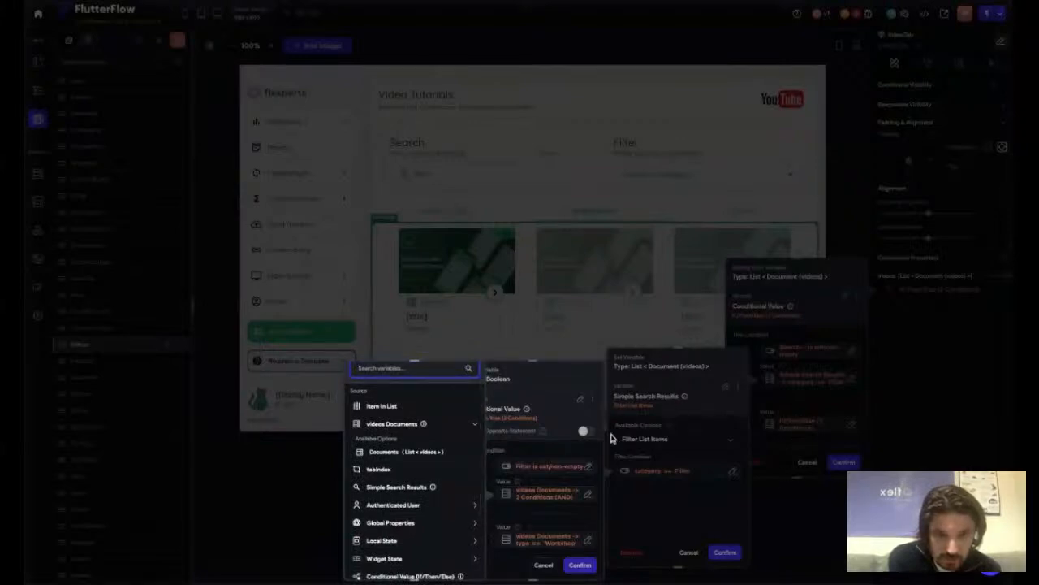
pyautogui.click(389, 407)
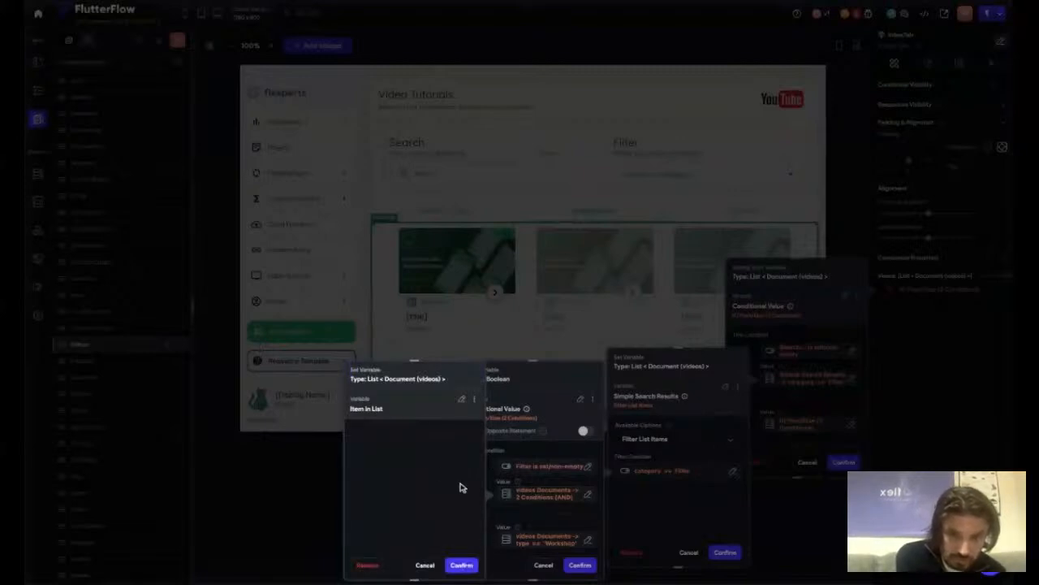
pyautogui.click(464, 565)
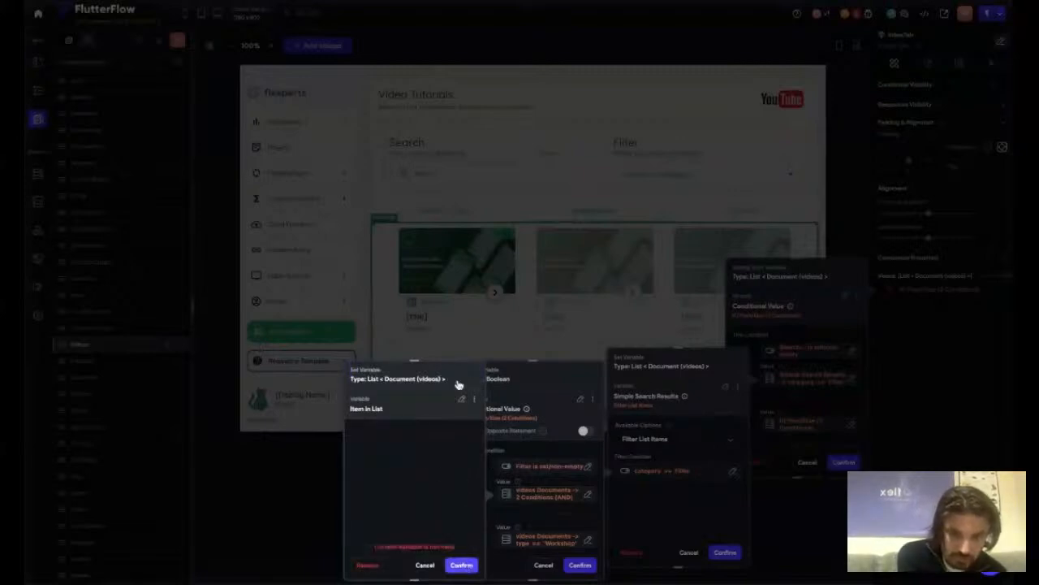
# - Try to paste the copied multiple-conditions variable as the THEN value, checking its type and category conditions
pyautogui.click(475, 402)
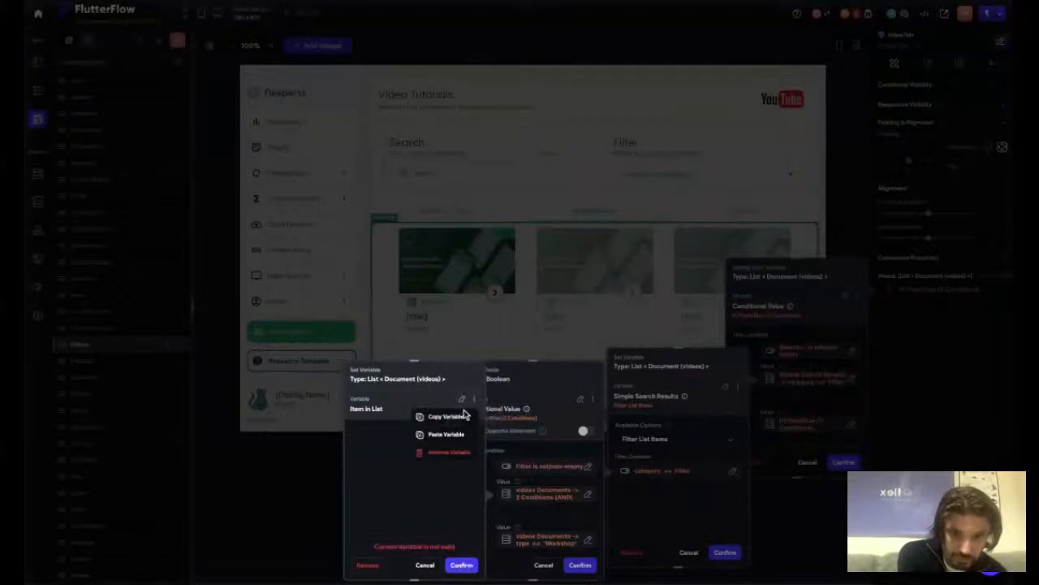
pyautogui.click(447, 435)
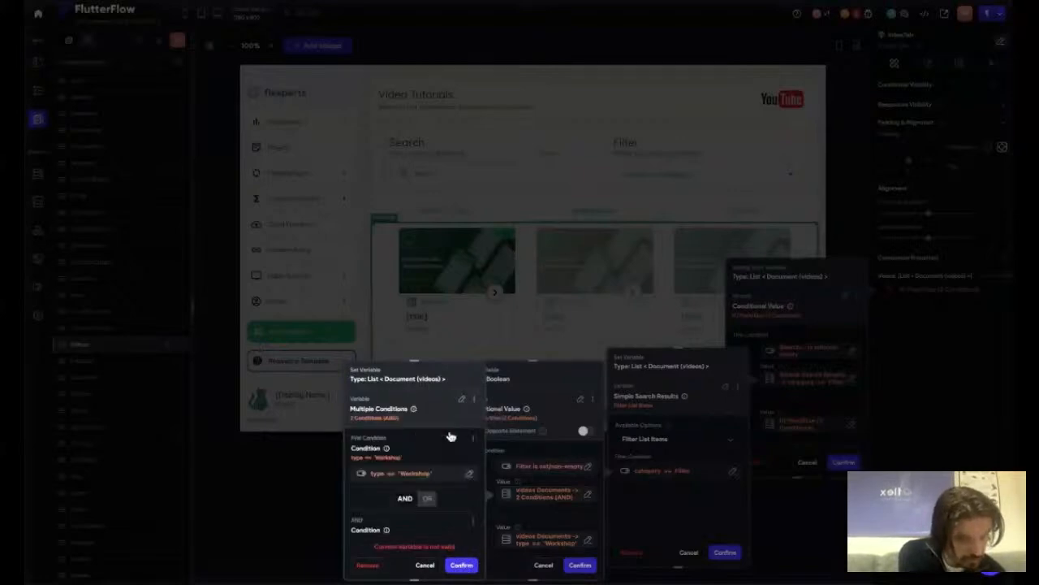
pyautogui.scroll(-1, 448, 542)
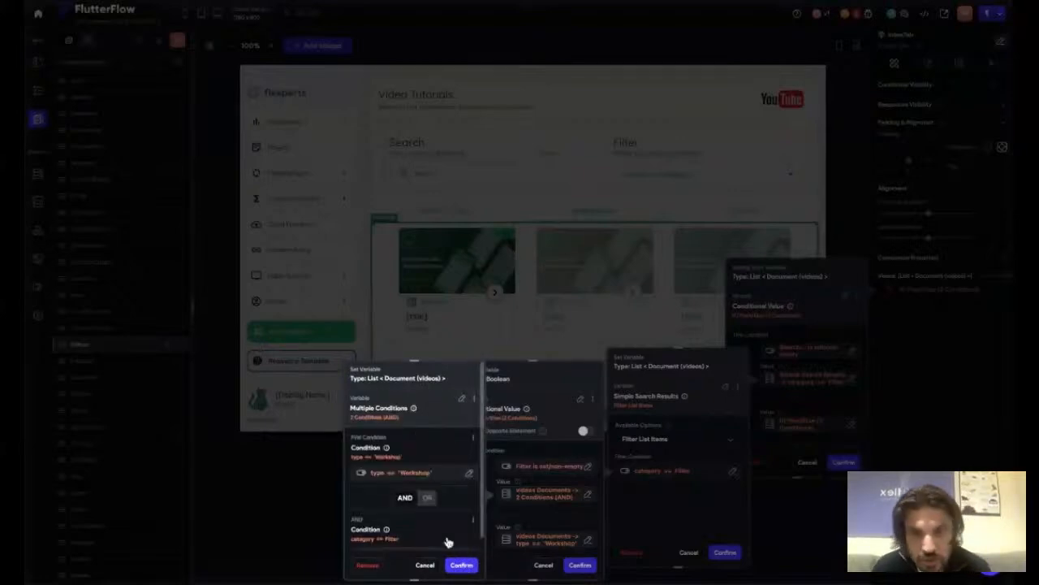
pyautogui.scroll(-3, 449, 542)
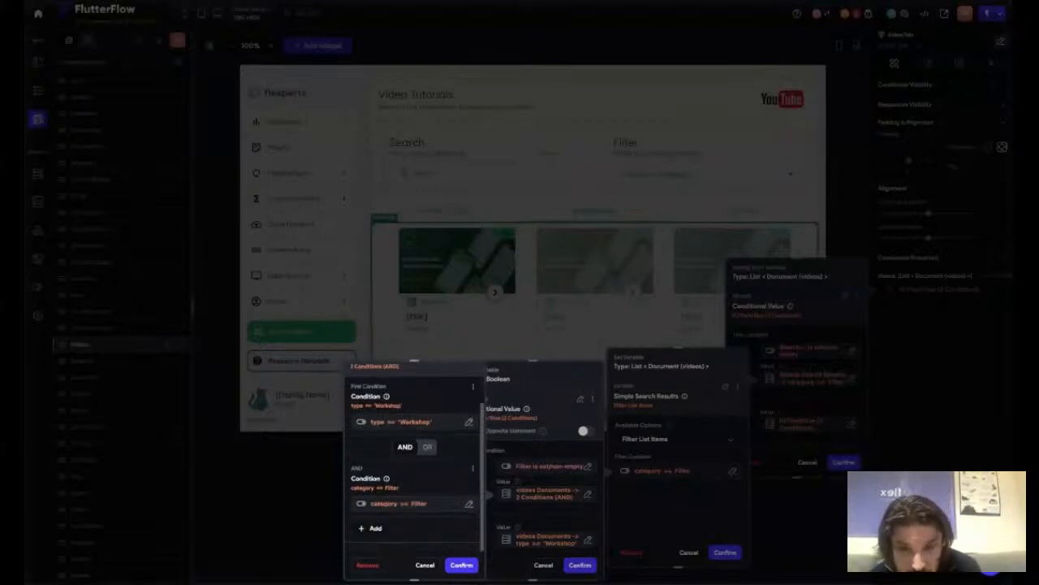
pyautogui.scroll(3, 416, 457)
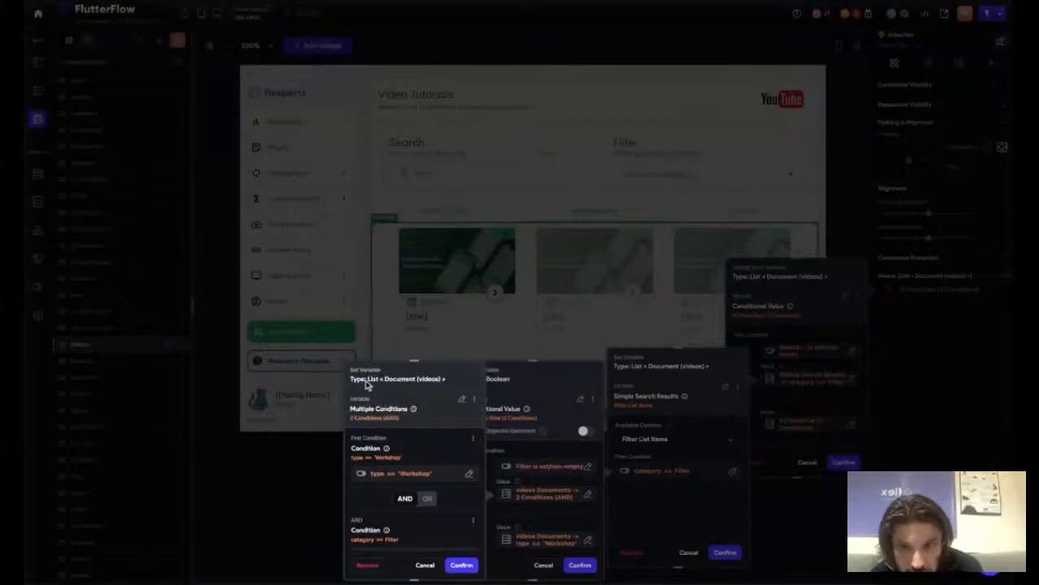
# - Remove the variable from the THEN value and discard the pasted conditional in the Simple Search Results filter
pyautogui.click(462, 400)
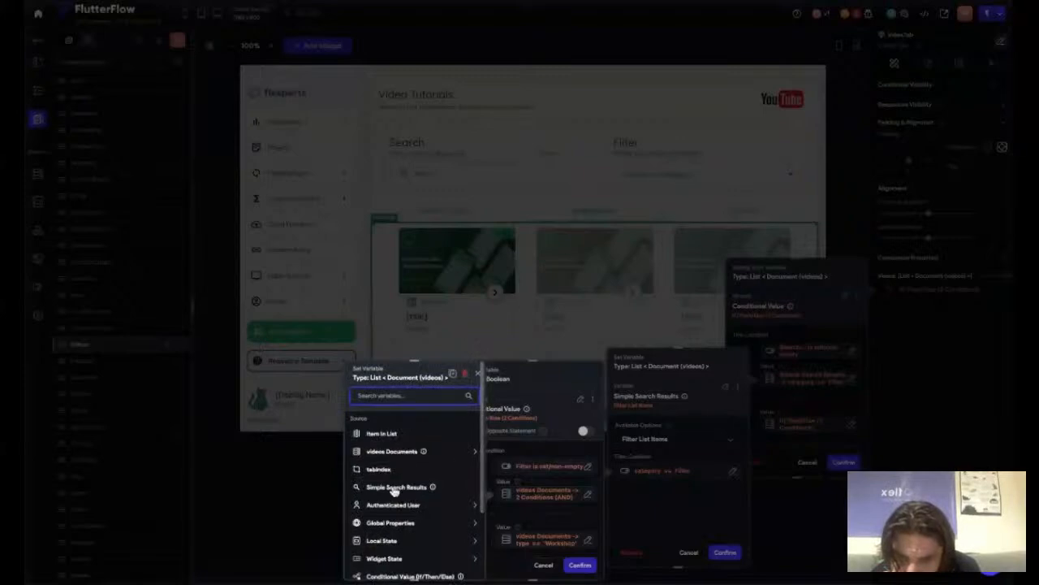
pyautogui.scroll(-1, 394, 489)
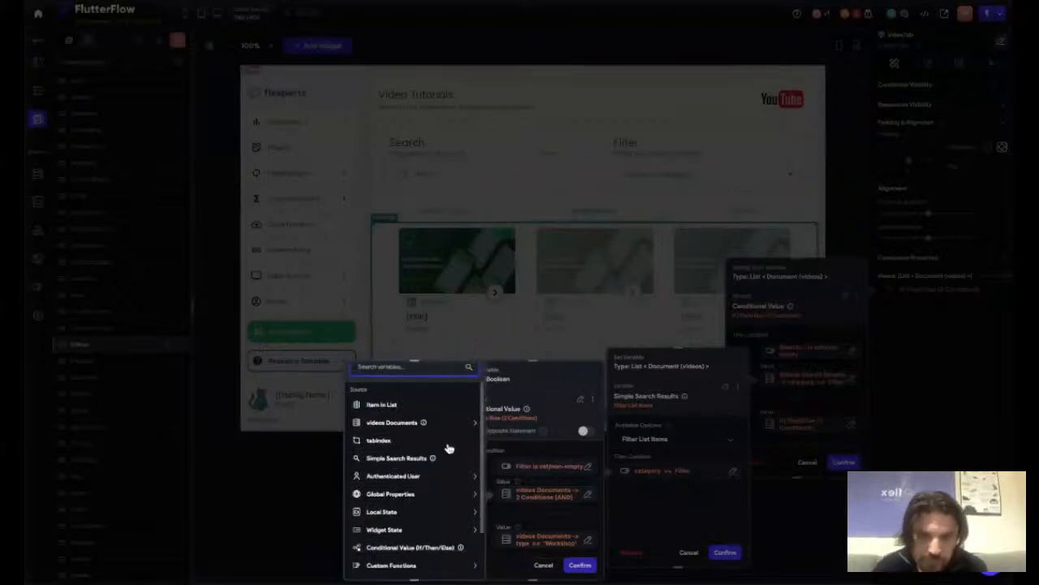
pyautogui.scroll(1, 431, 544)
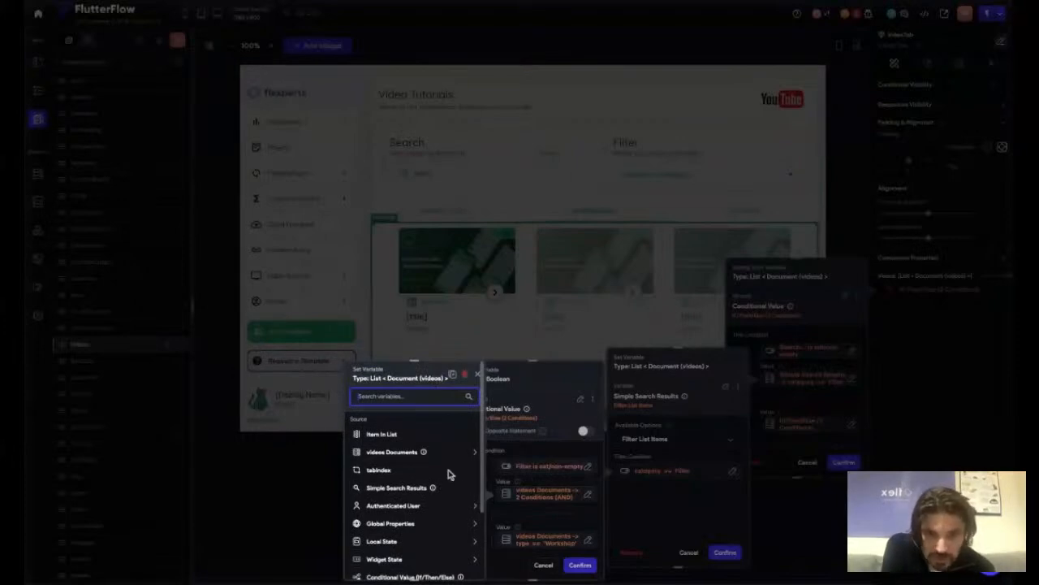
pyautogui.click(466, 375)
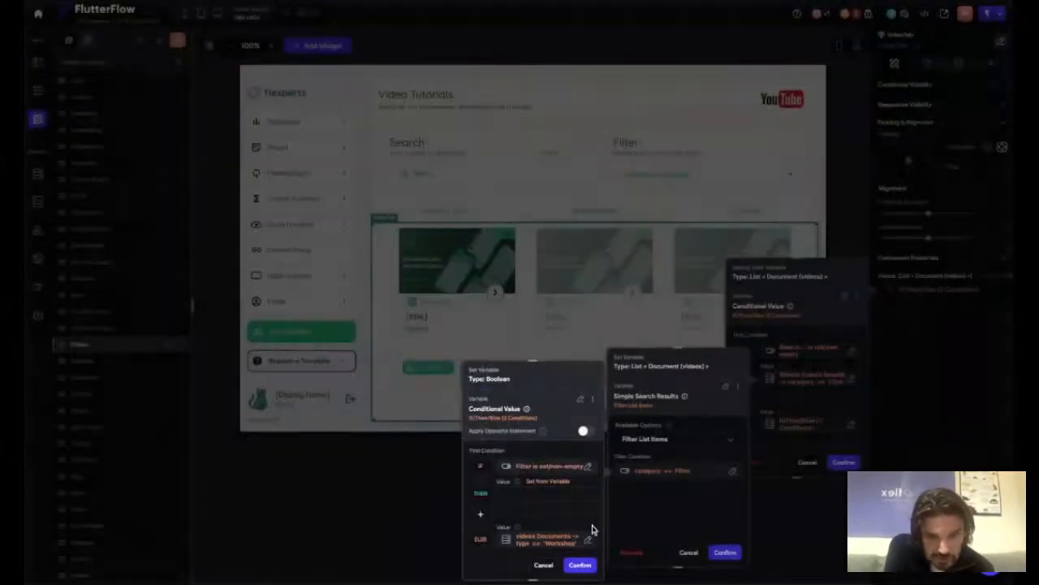
pyautogui.click(543, 566)
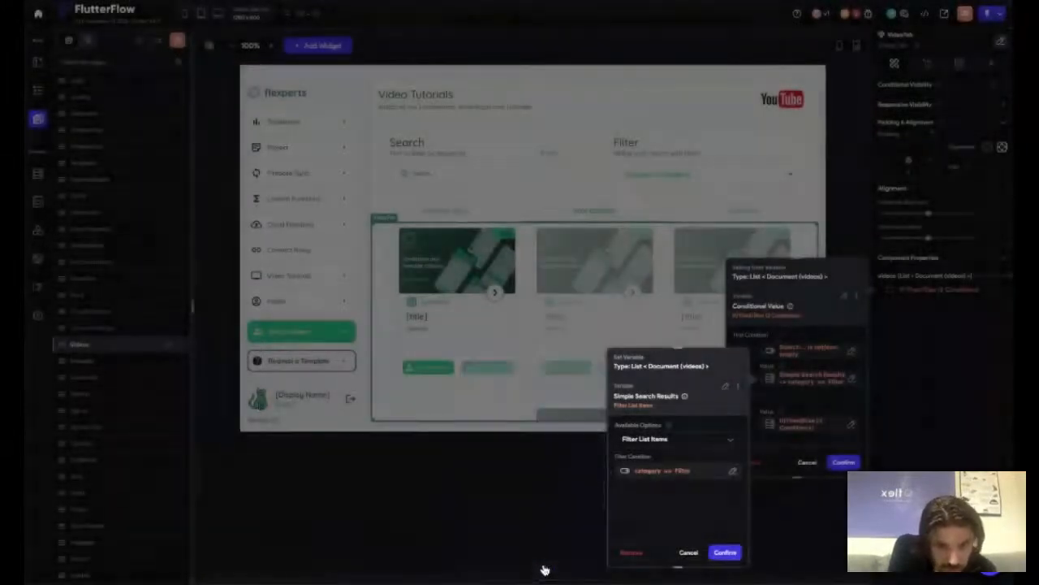
# - Replace the Simple Search Results filter condition, category equal to Filter, with a Conditional Value (If/Then/Else)
pyautogui.click(733, 472)
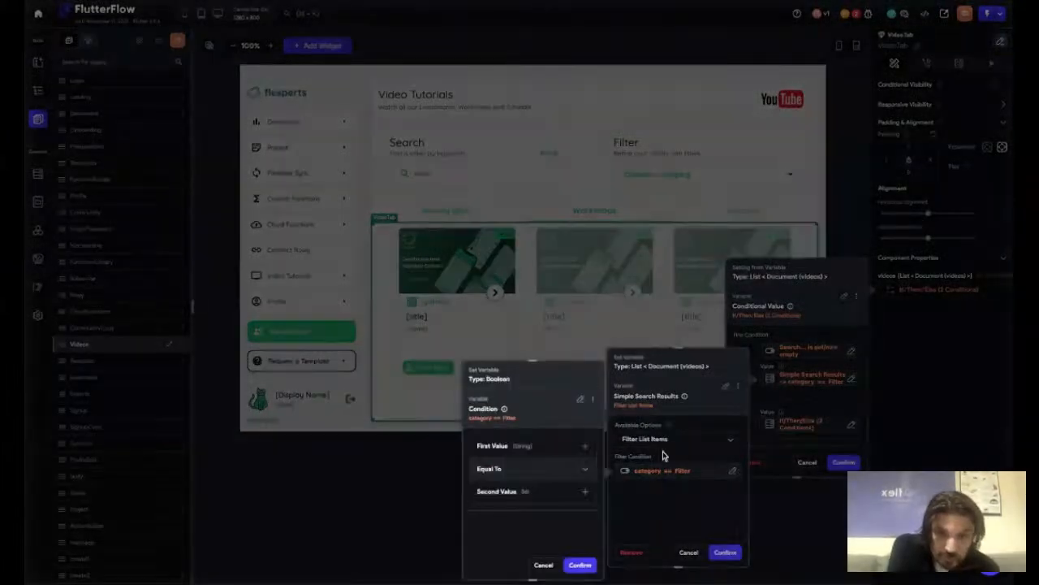
pyautogui.click(592, 399)
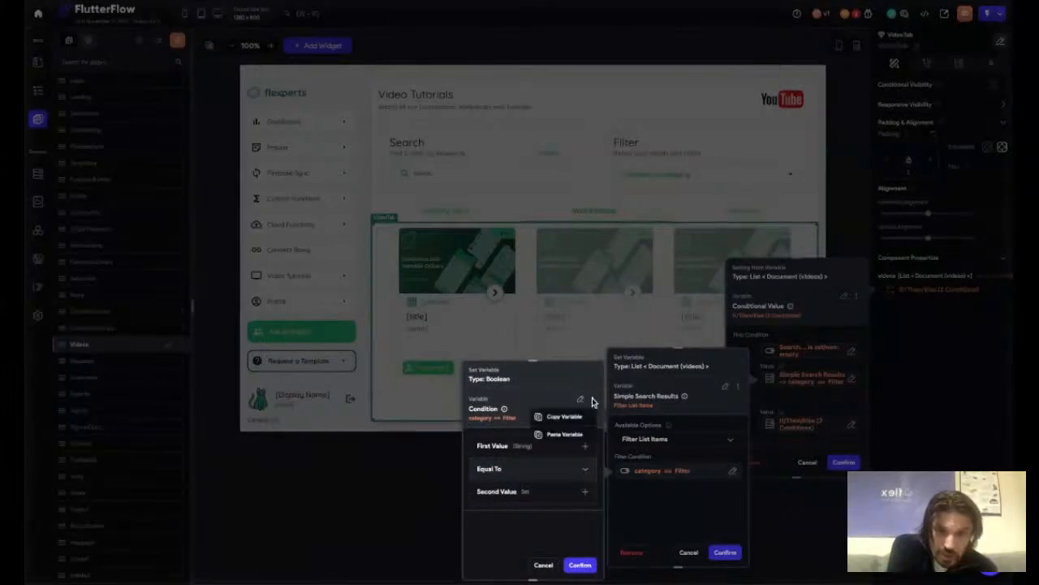
pyautogui.click(721, 487)
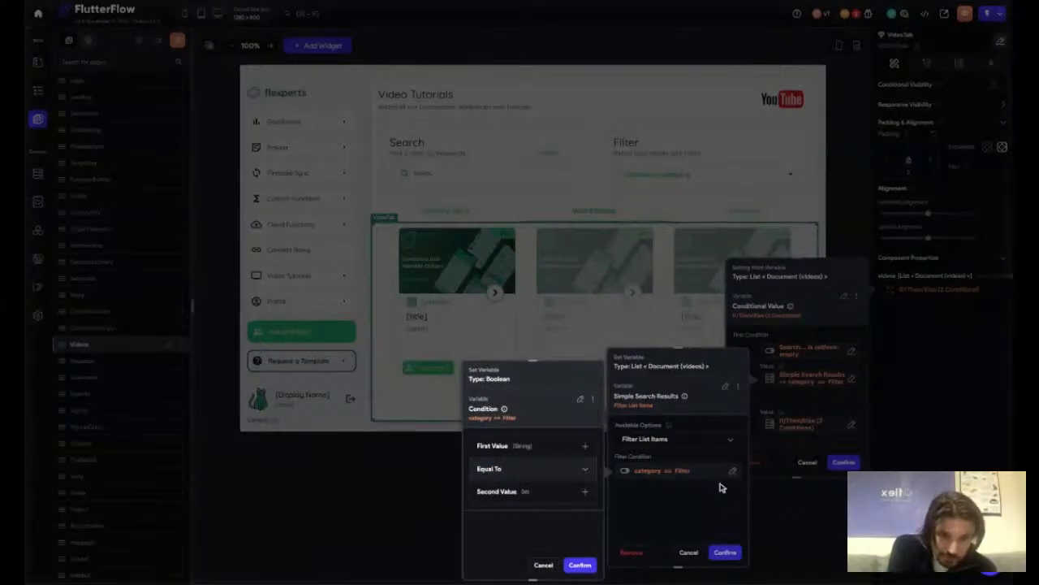
pyautogui.click(580, 401)
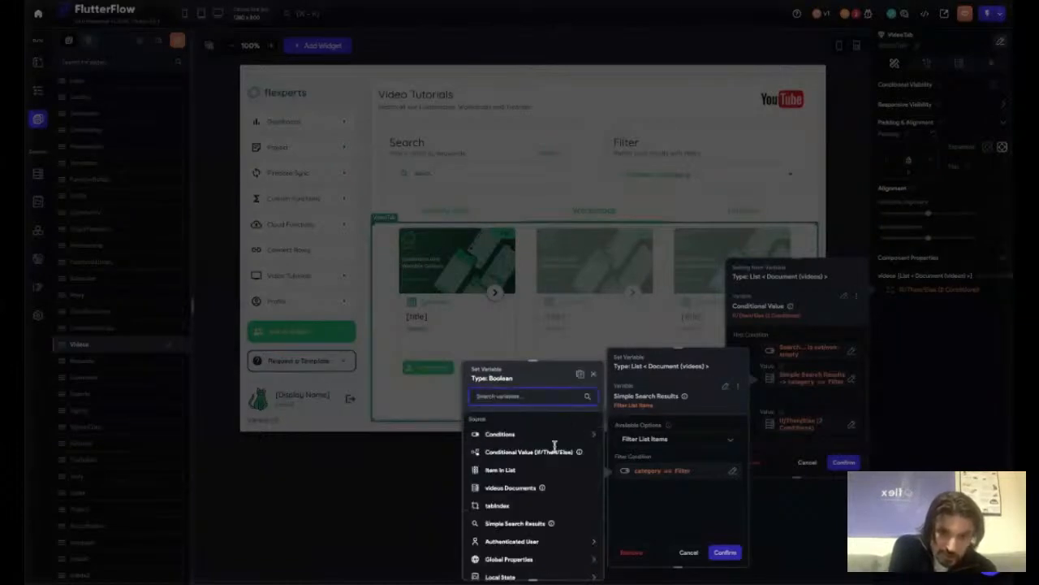
pyautogui.scroll(-1, 554, 446)
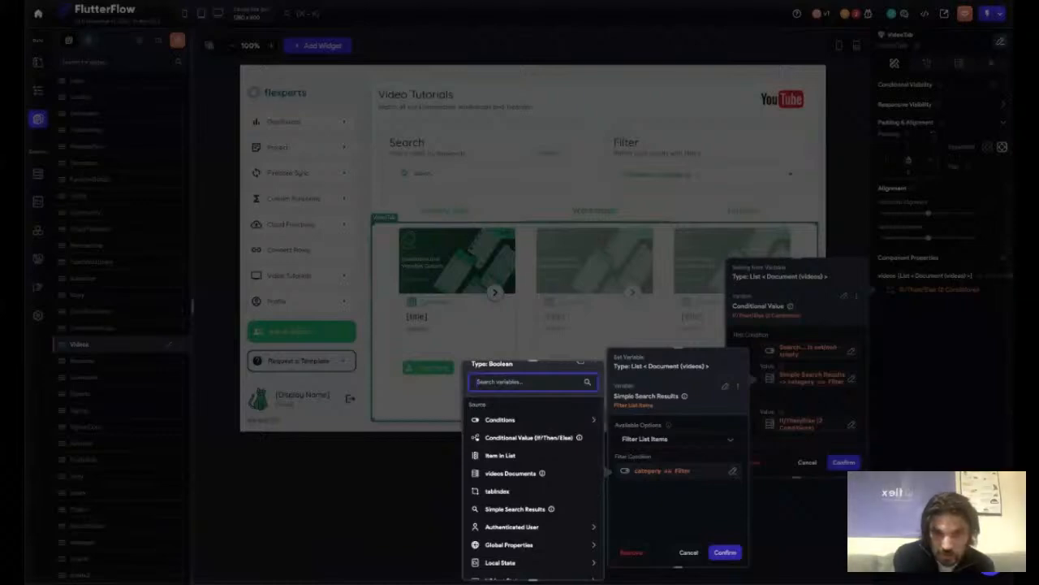
pyautogui.click(532, 438)
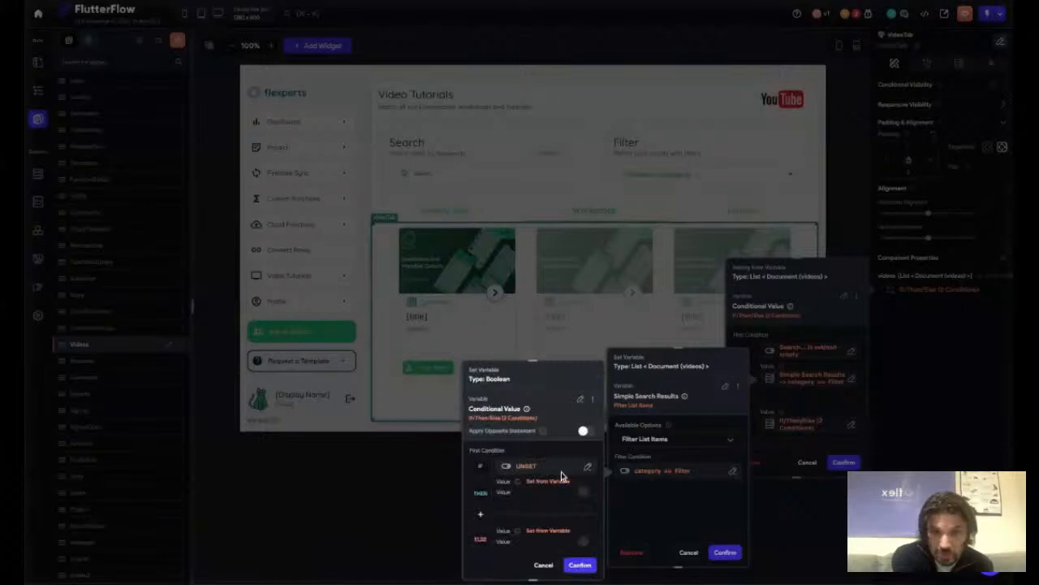
# - Set the IF part of the new conditional value to a Single Condition
pyautogui.click(536, 467)
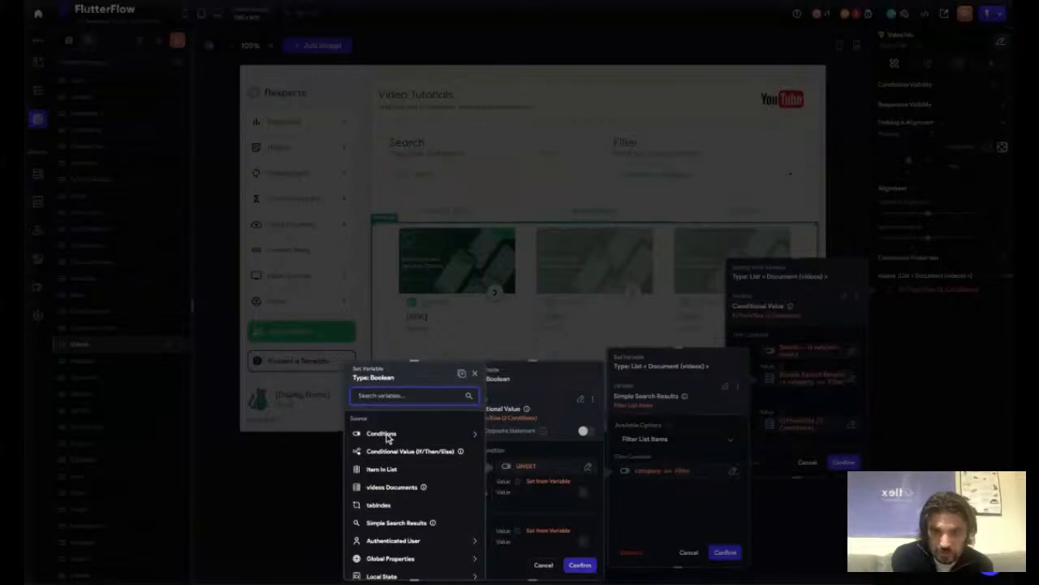
pyautogui.scroll(-1, 385, 438)
pyautogui.click(423, 451)
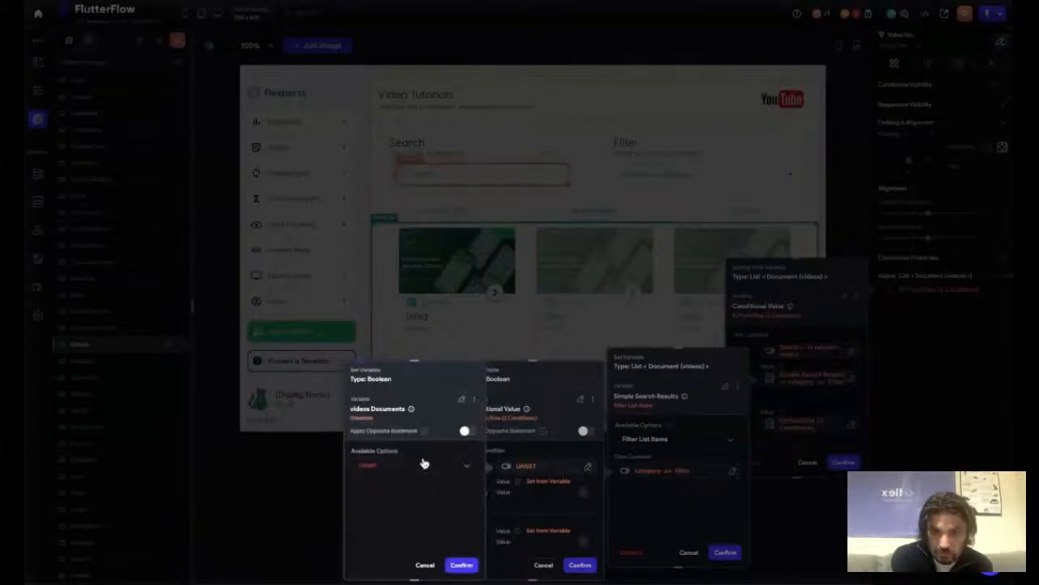
pyautogui.click(461, 401)
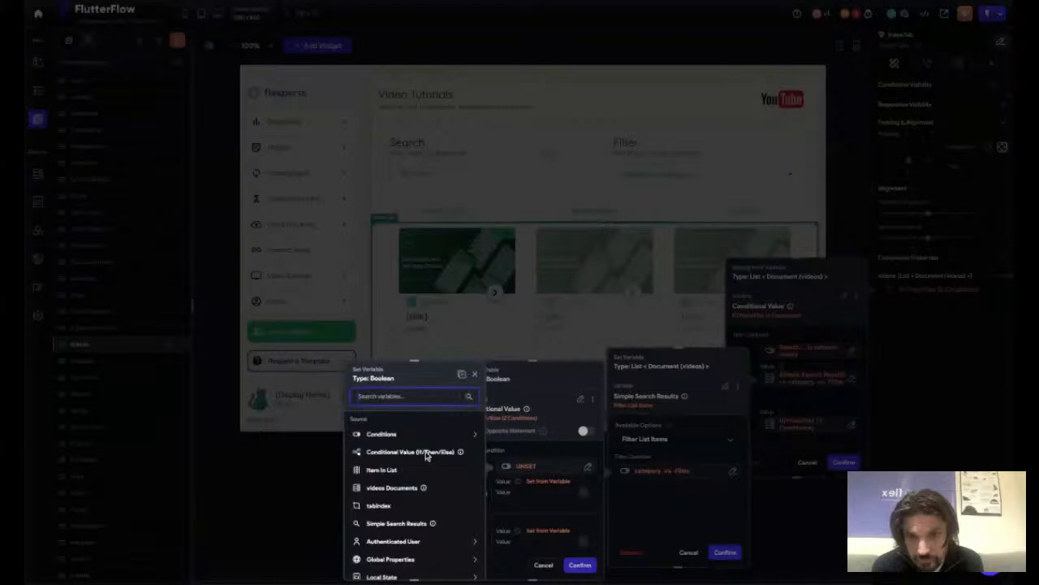
pyautogui.click(385, 435)
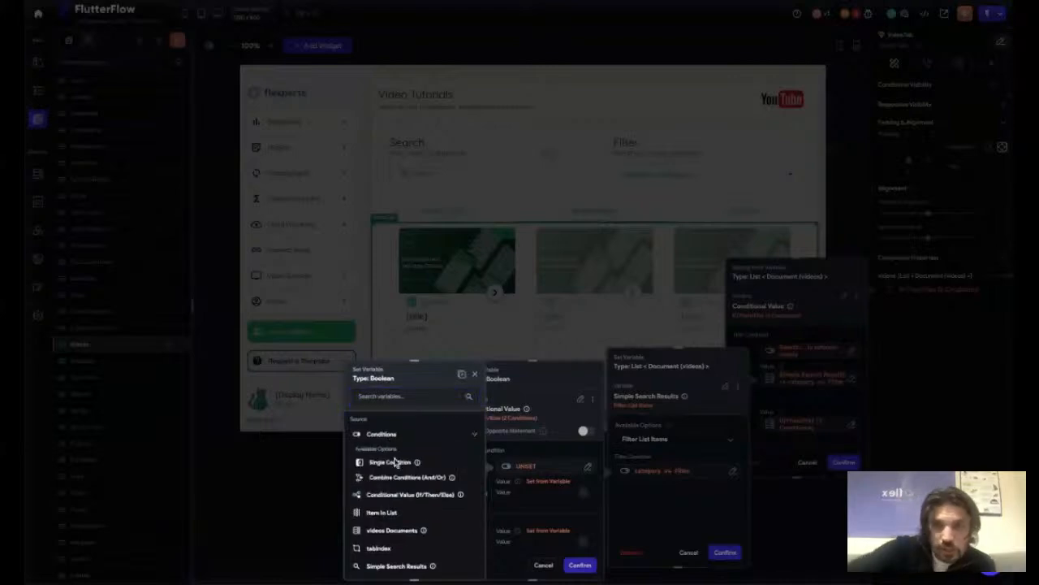
pyautogui.click(397, 462)
# - Make the IF condition check that the Filter widget state Is Set and Not Empty, and confirm it
pyautogui.click(402, 452)
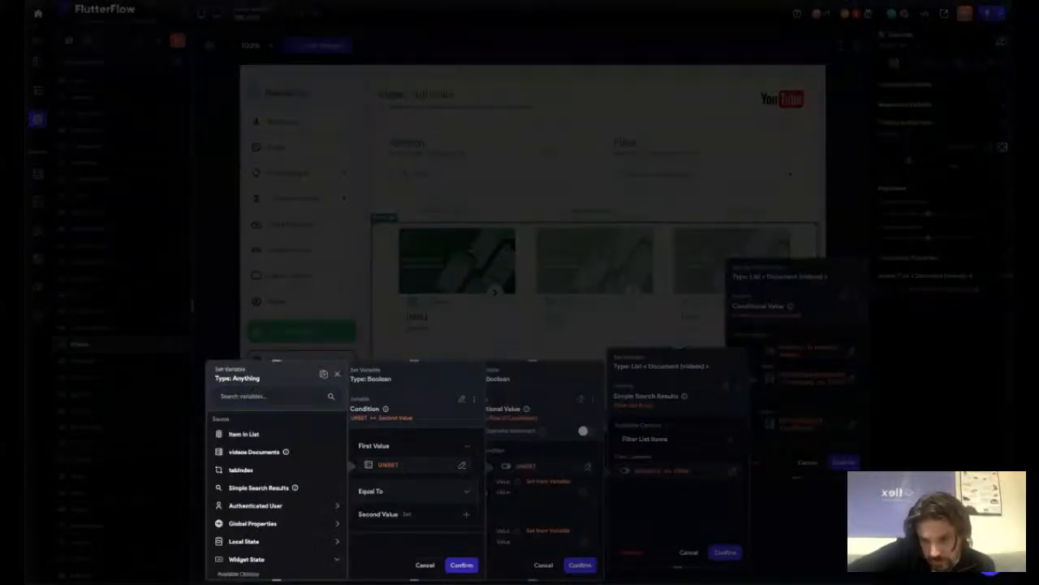
pyautogui.scroll(-2, 276, 487)
pyautogui.scroll(-4, 252, 520)
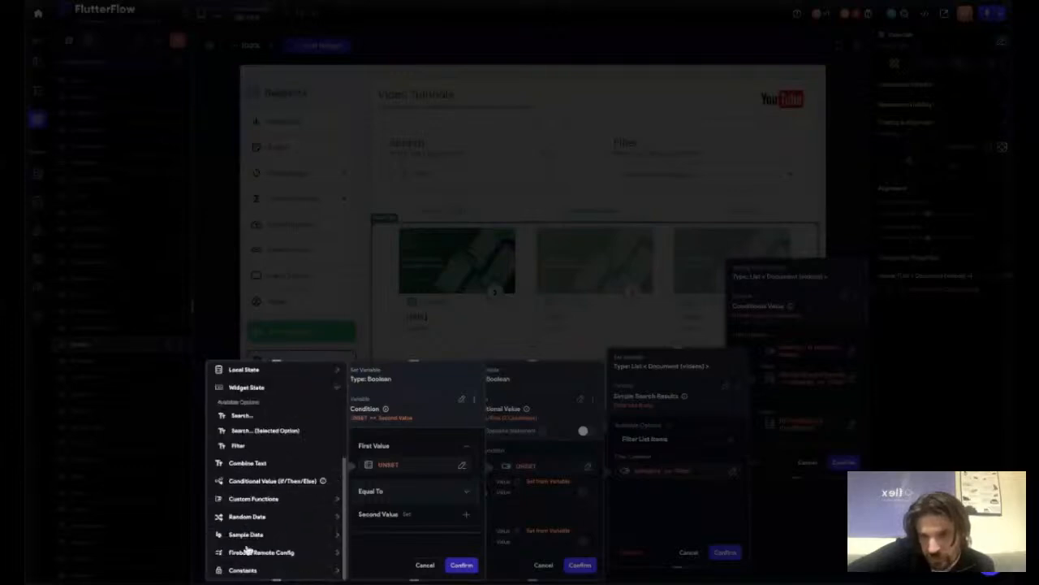
pyautogui.click(242, 445)
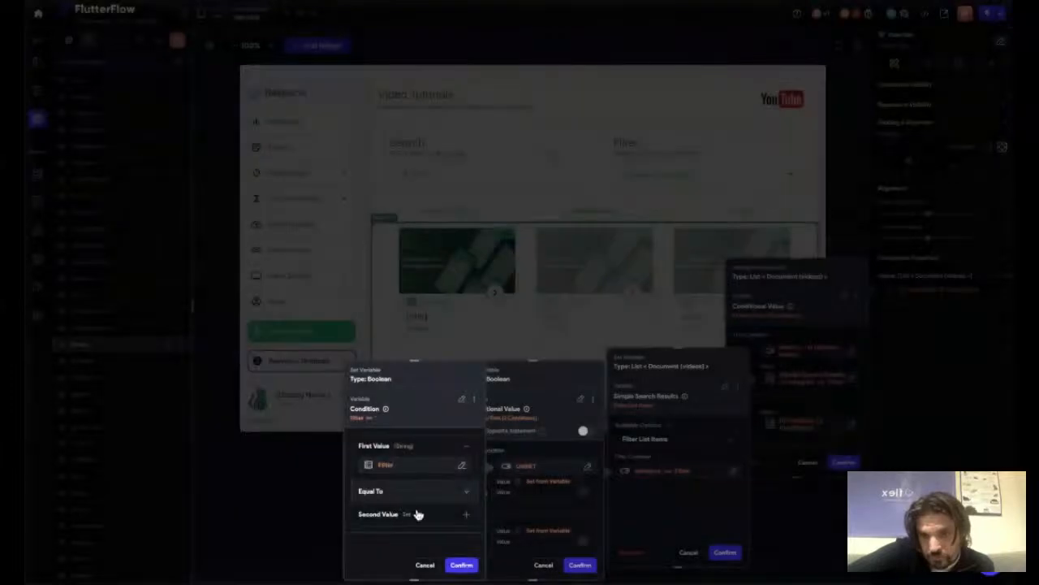
pyautogui.click(381, 493)
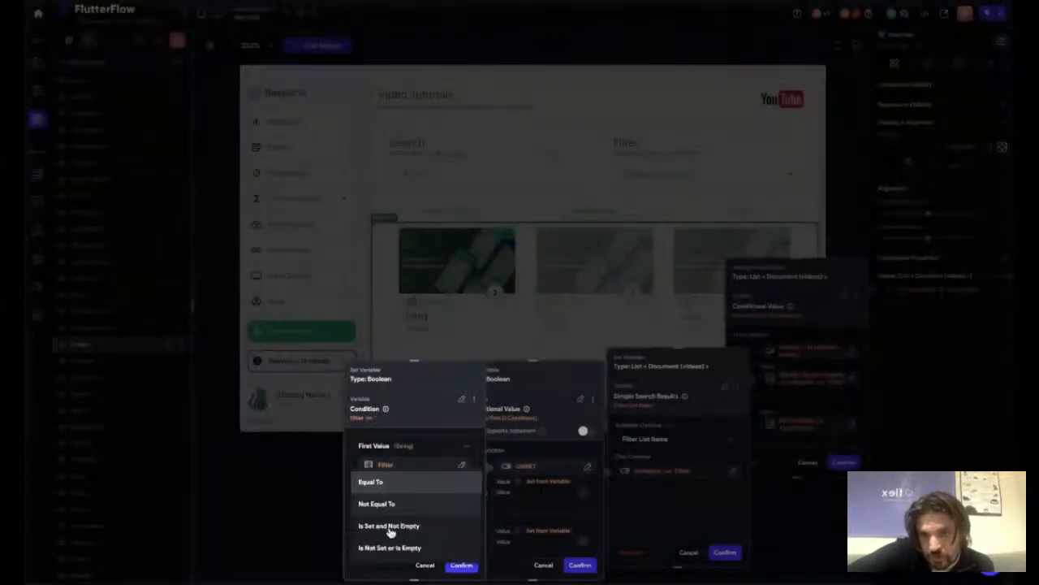
pyautogui.click(390, 527)
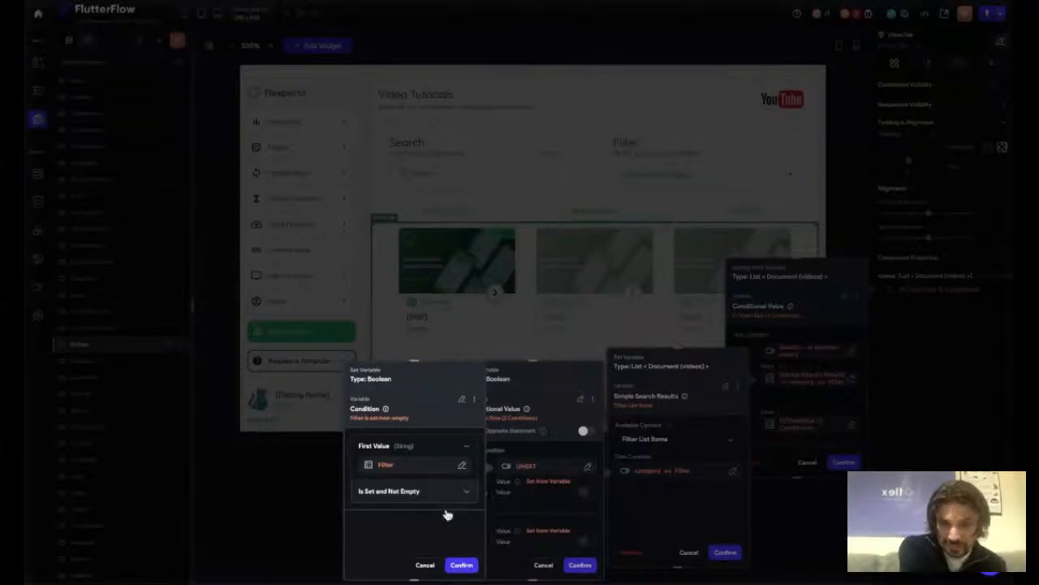
pyautogui.click(465, 566)
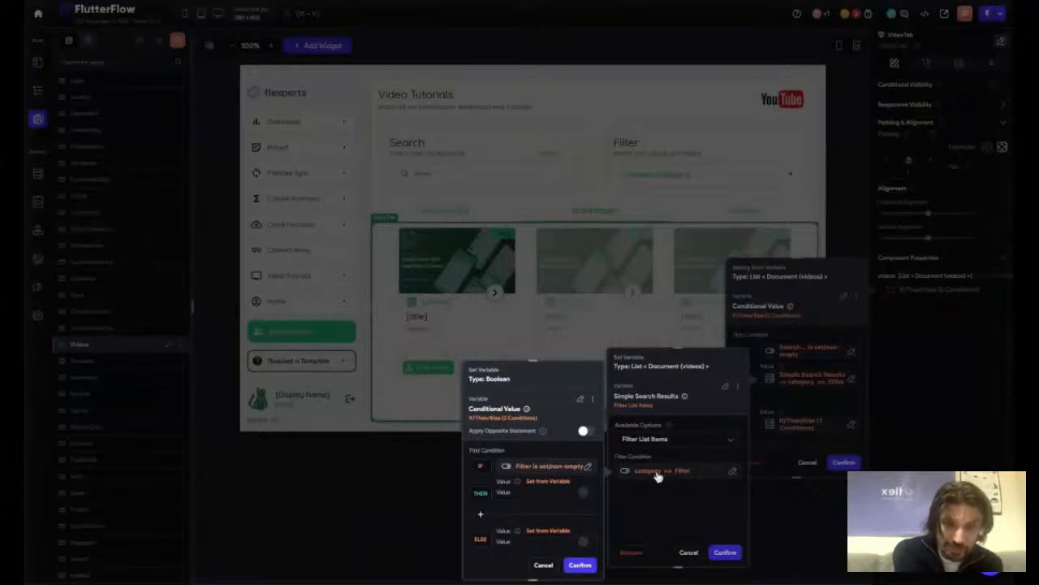
# - Try to use Item in List directly as the conditional's THEN value and look through its document properties
pyautogui.click(558, 483)
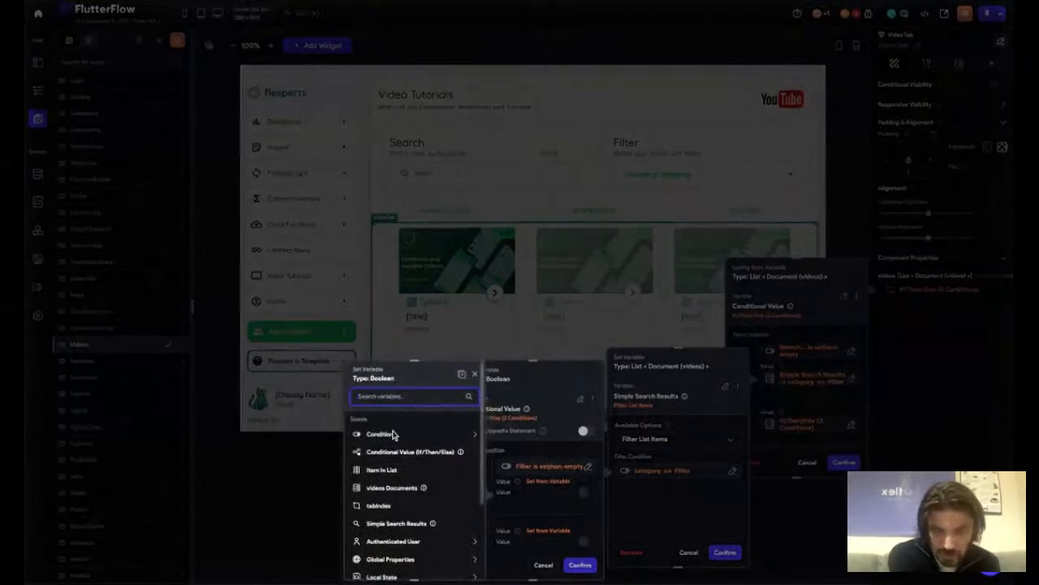
pyautogui.click(381, 471)
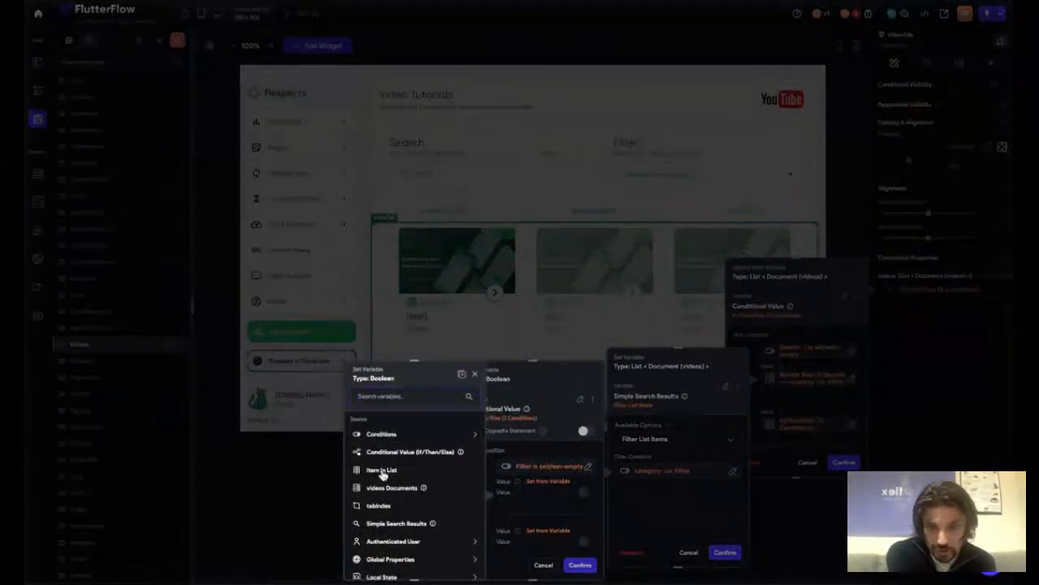
pyautogui.click(378, 457)
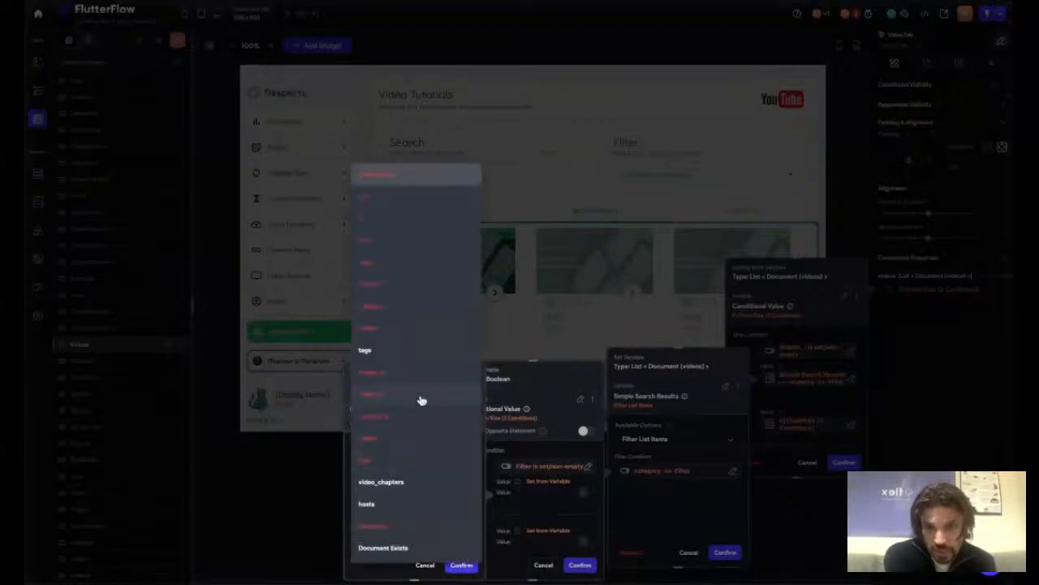
pyautogui.click(549, 383)
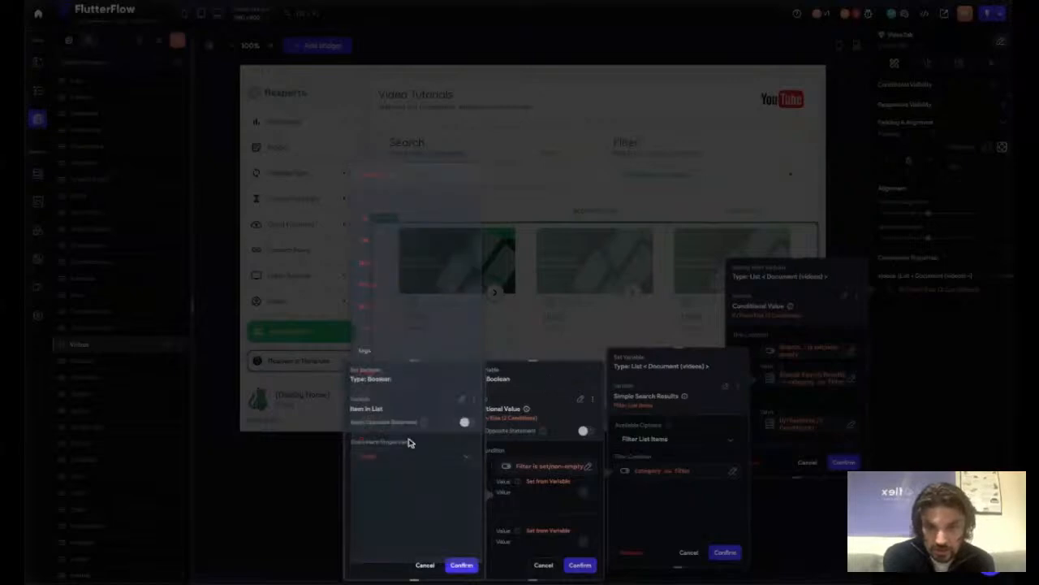
pyautogui.click(462, 404)
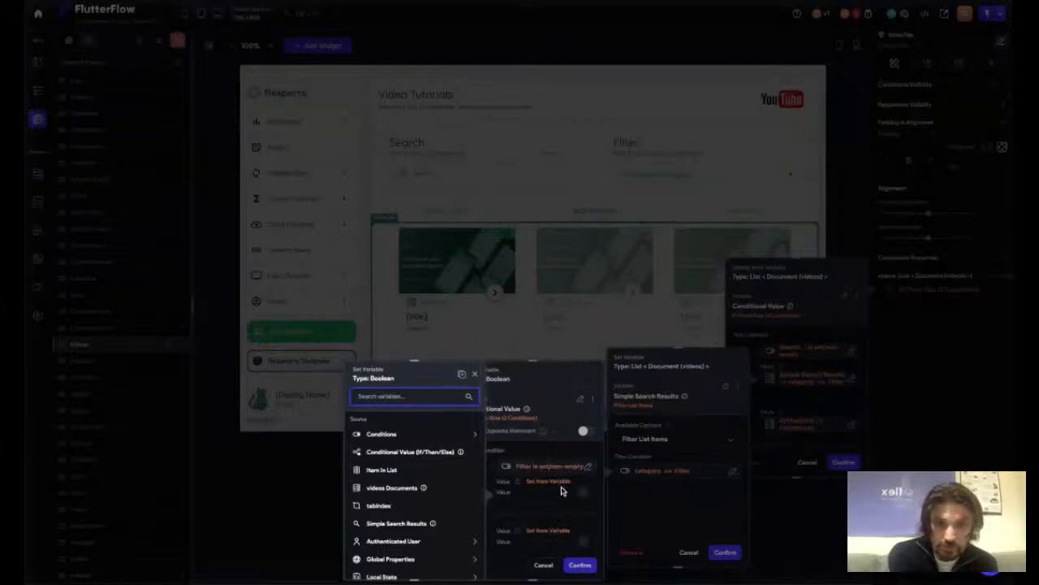
# - Make the THEN value a Single Condition whose first value is the category document property of Item in List
pyautogui.click(385, 436)
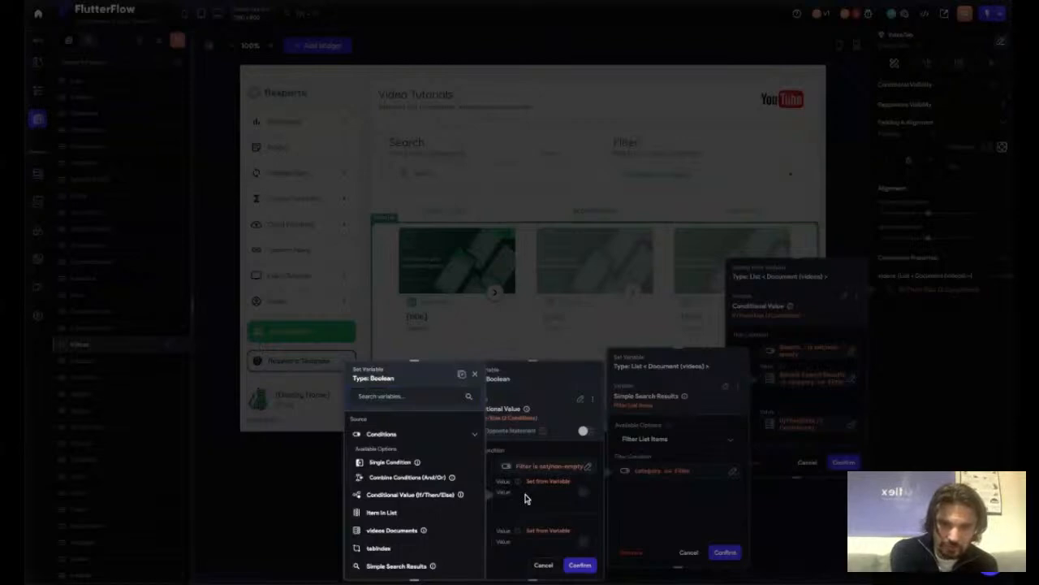
pyautogui.click(393, 463)
pyautogui.click(401, 450)
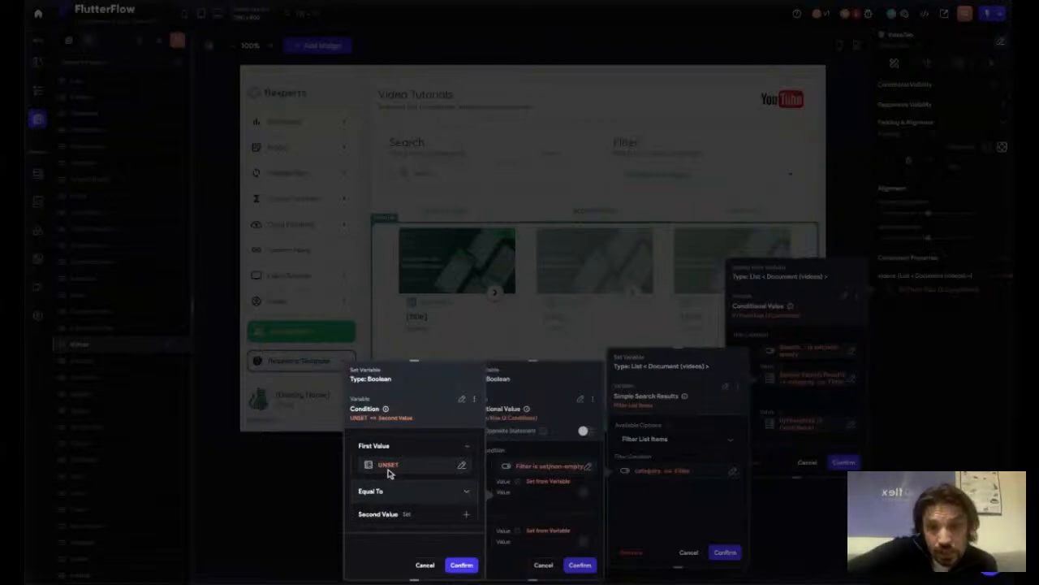
pyautogui.click(388, 467)
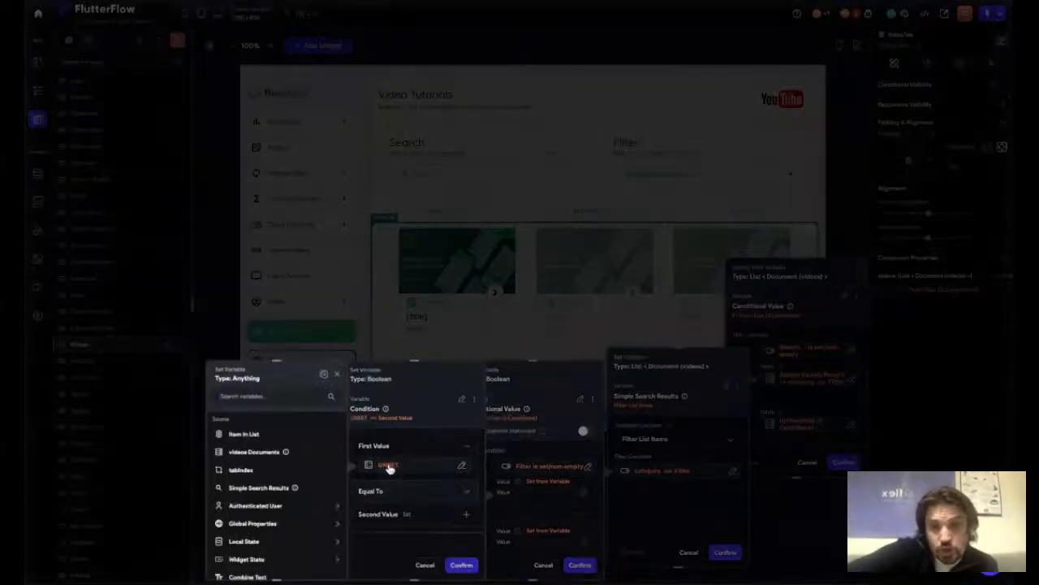
pyautogui.click(244, 434)
pyautogui.click(248, 444)
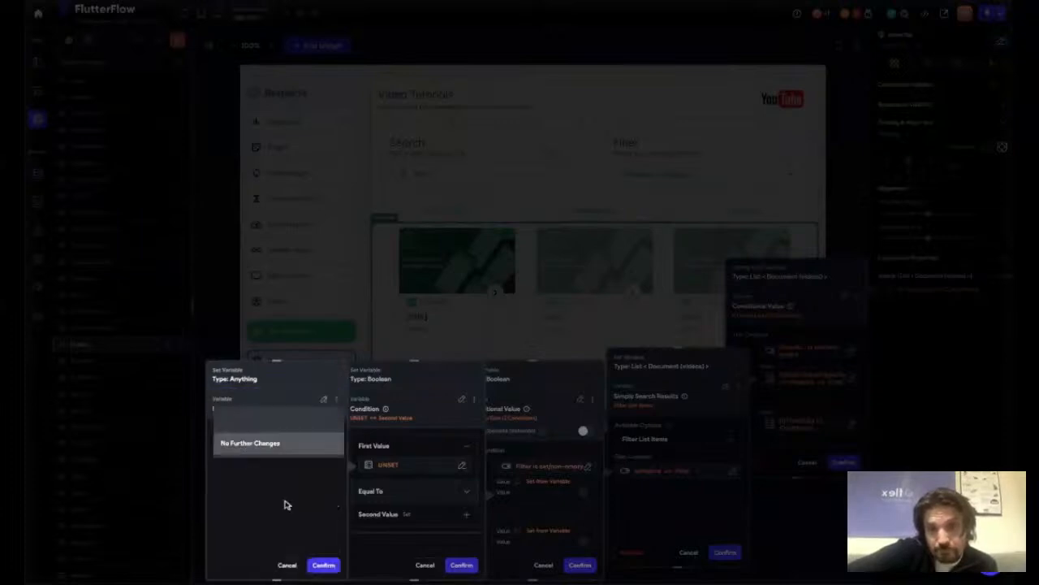
pyautogui.click(284, 521)
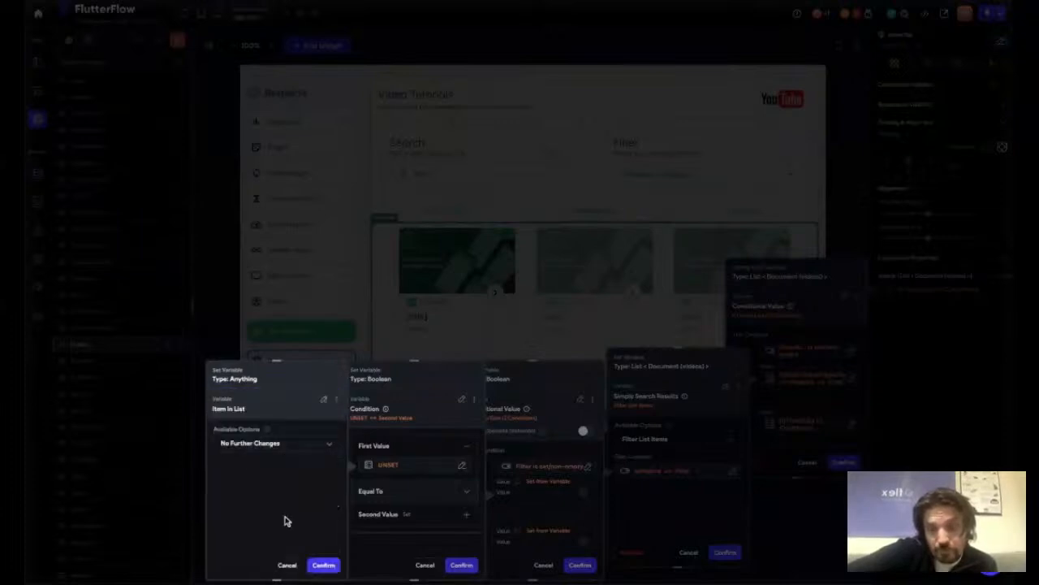
pyautogui.click(242, 447)
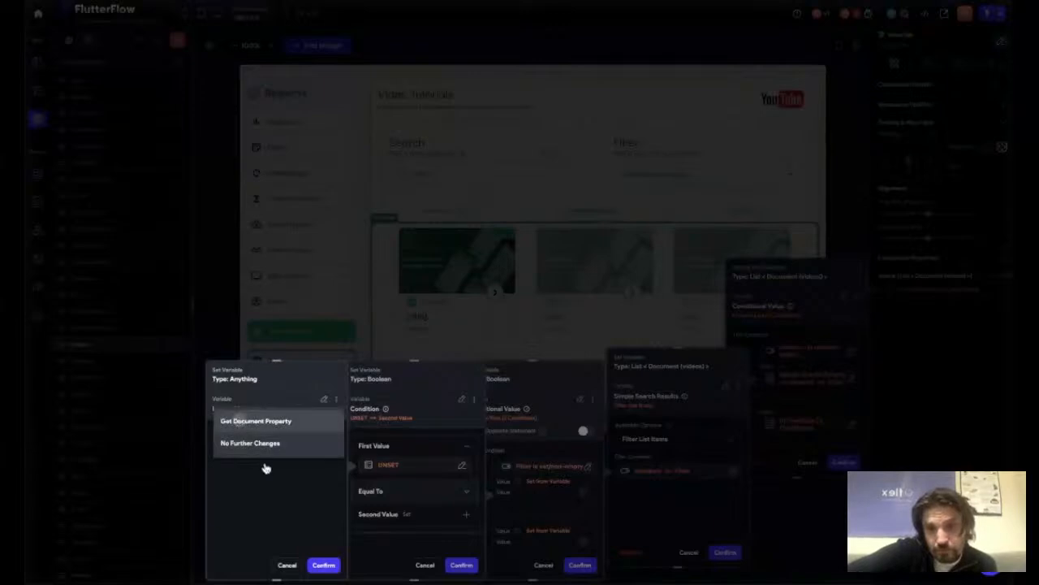
pyautogui.click(256, 421)
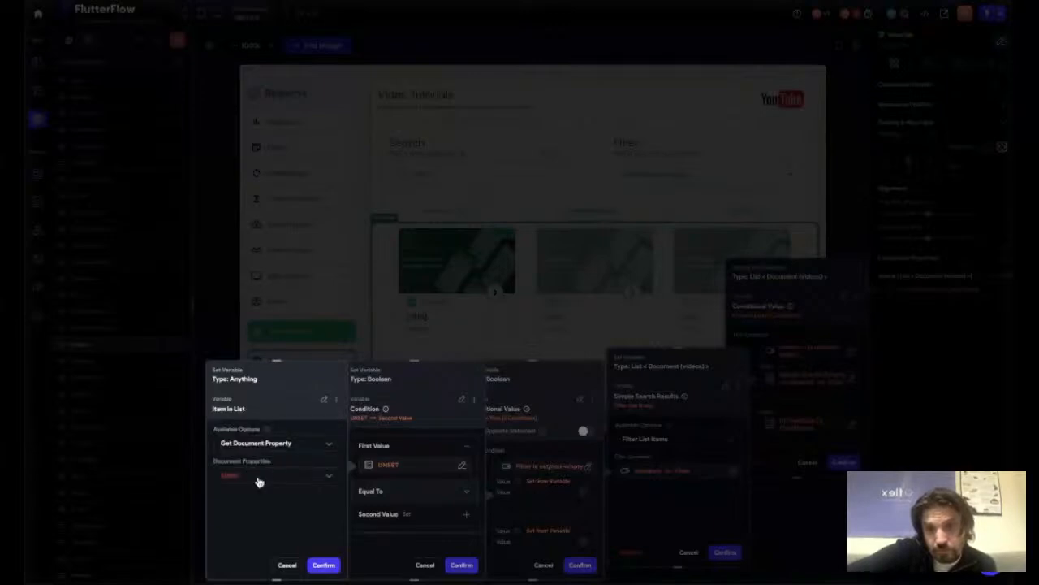
pyautogui.click(260, 479)
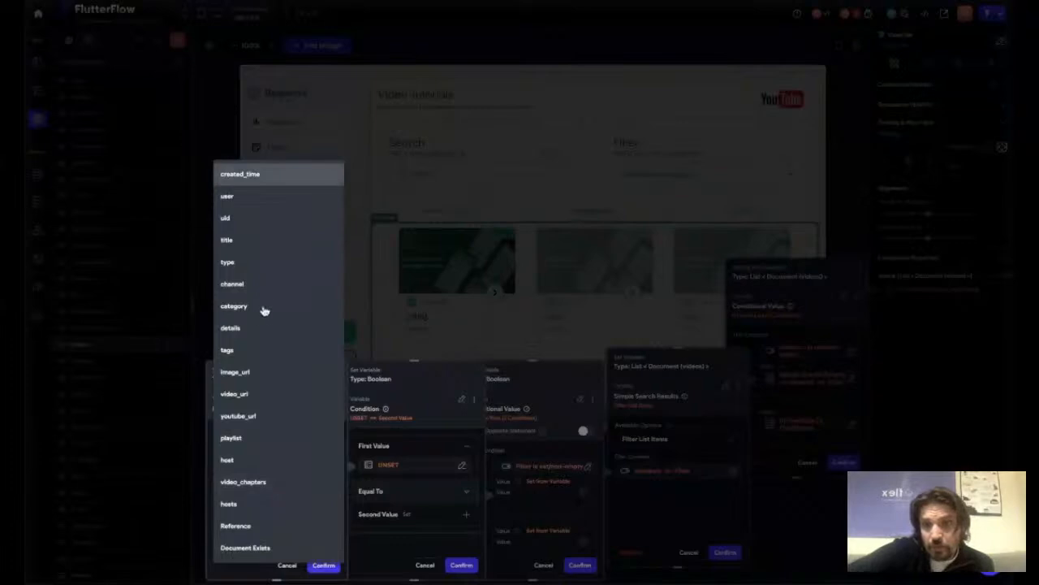
pyautogui.click(236, 306)
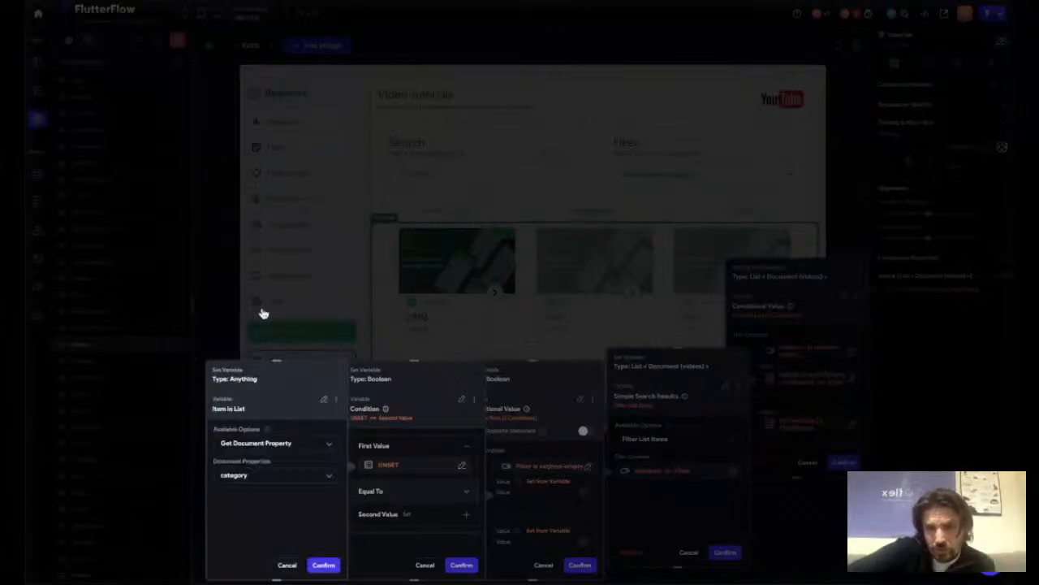
pyautogui.click(324, 566)
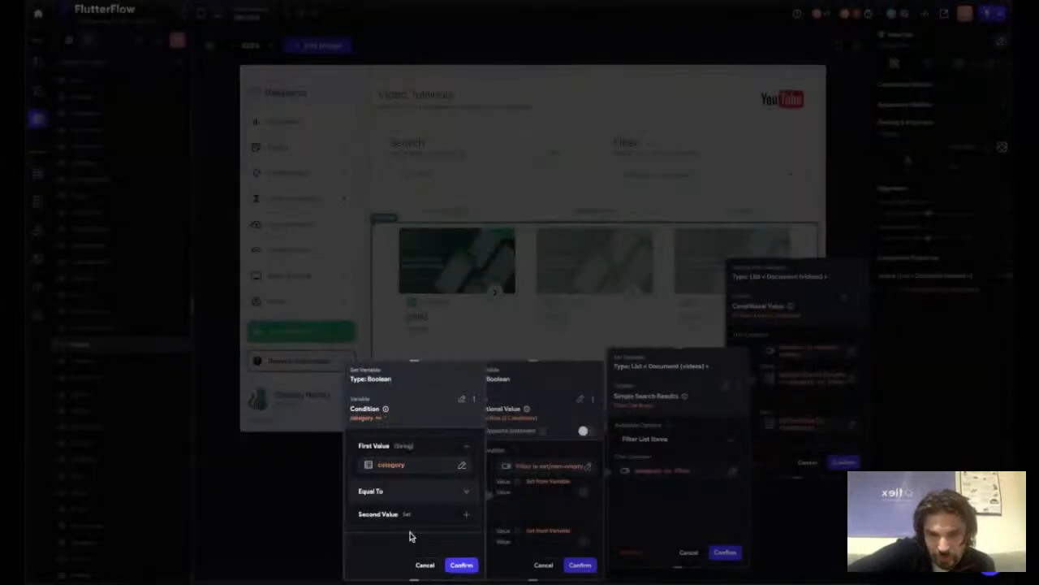
# - Set the condition's second value from a variable, the Filter widget state, compared as Equal To, and confirm the condition
pyautogui.click(408, 517)
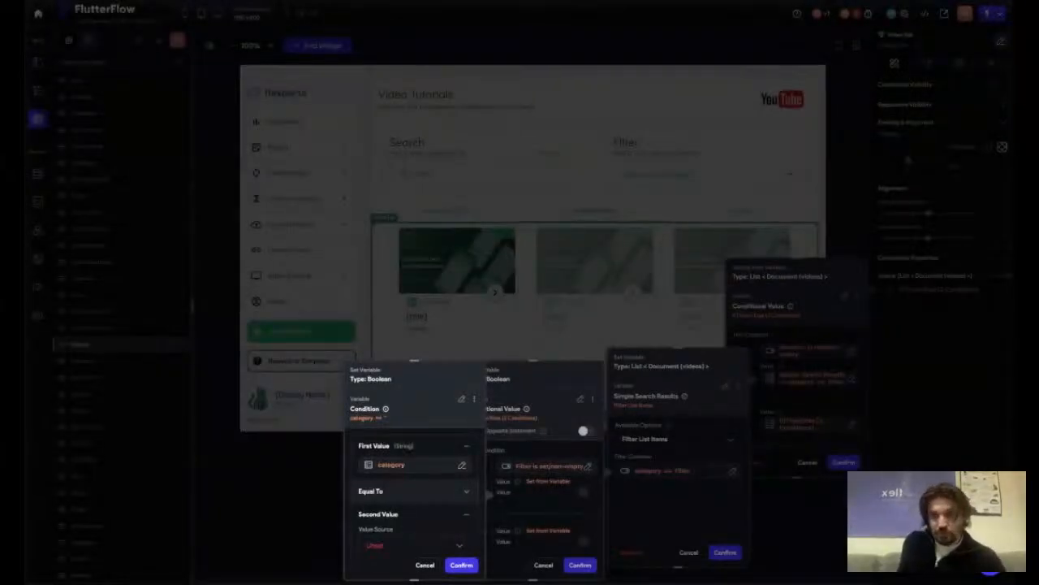
pyautogui.scroll(-1, 414, 487)
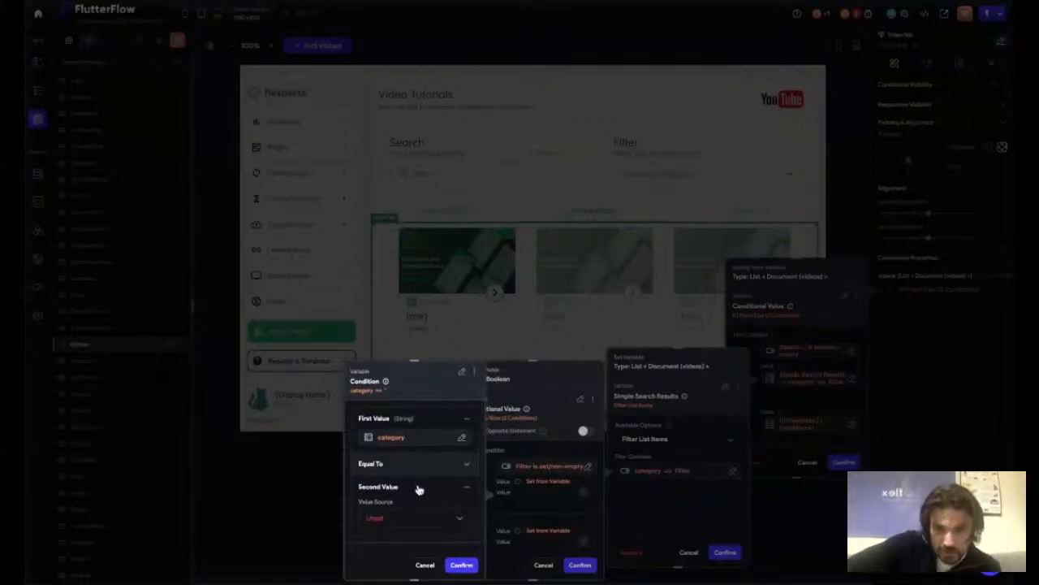
pyautogui.click(399, 517)
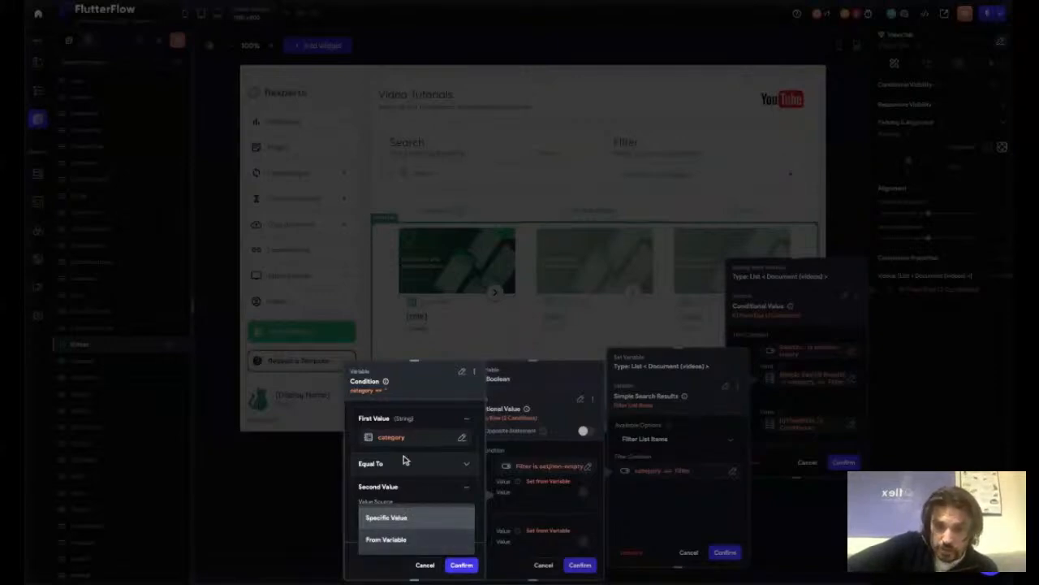
pyautogui.click(383, 540)
pyautogui.scroll(-1, 380, 545)
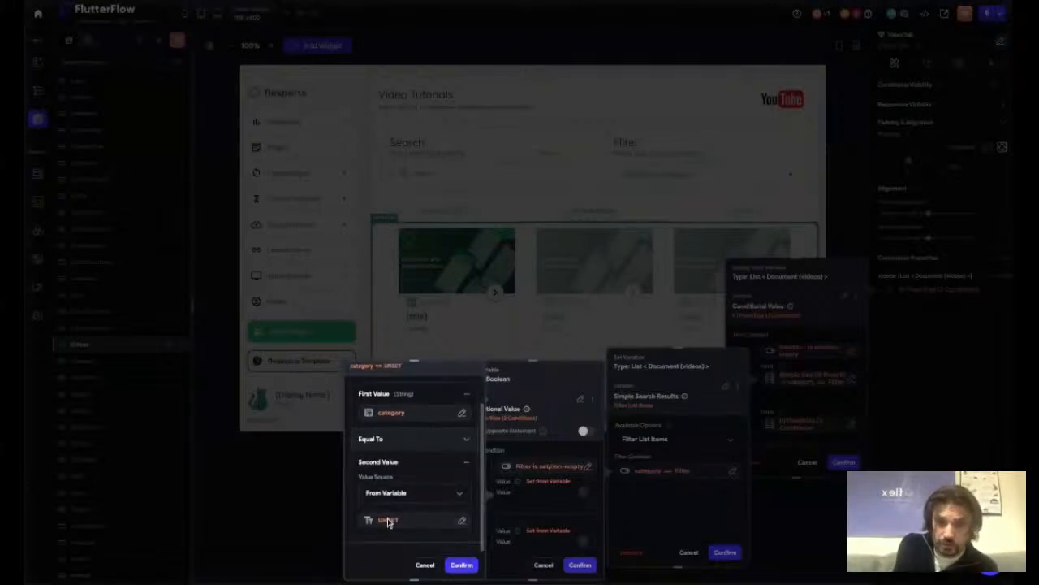
pyautogui.click(387, 519)
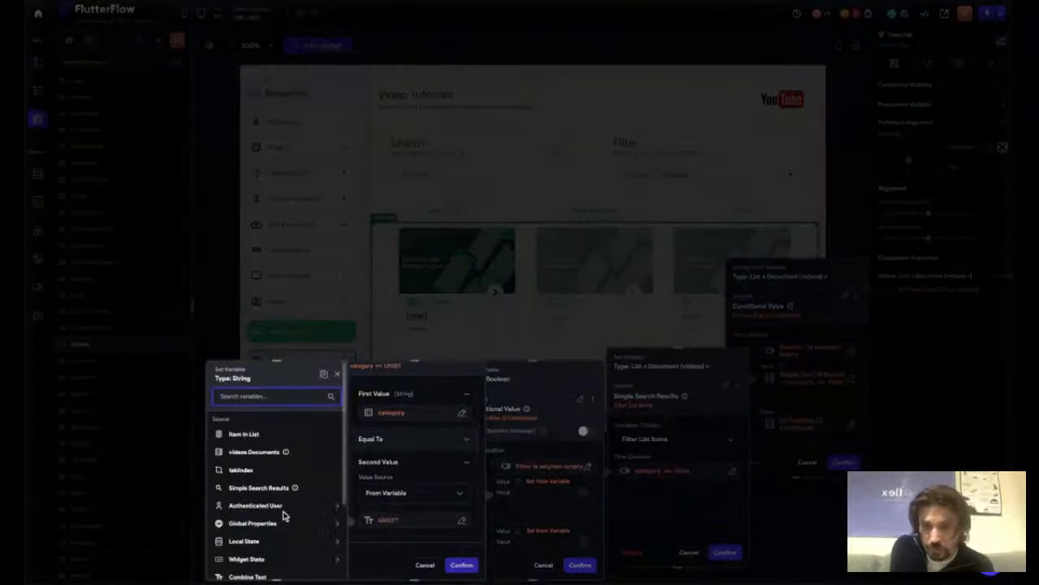
pyautogui.scroll(-3, 275, 543)
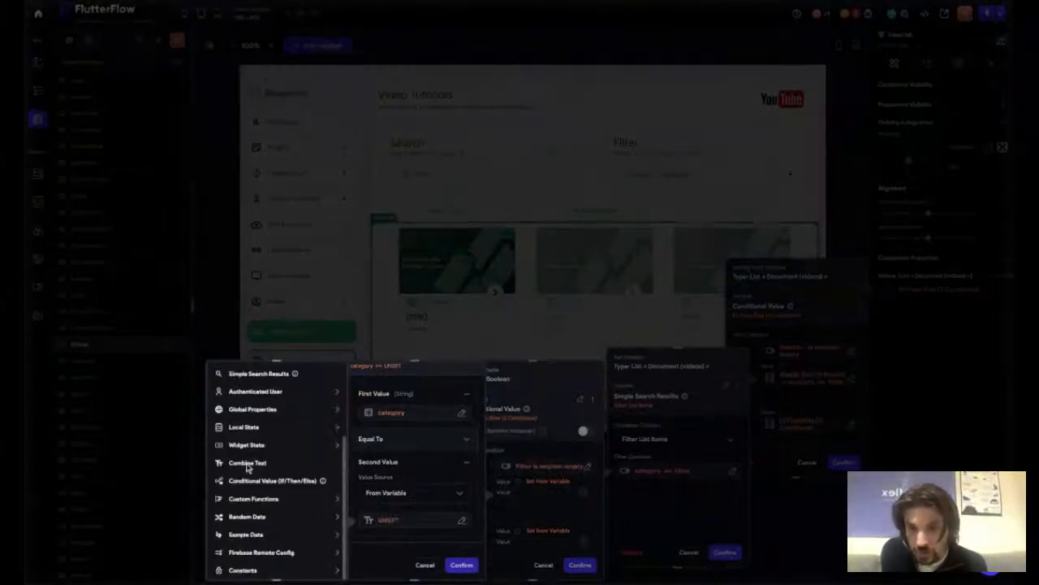
pyautogui.click(242, 445)
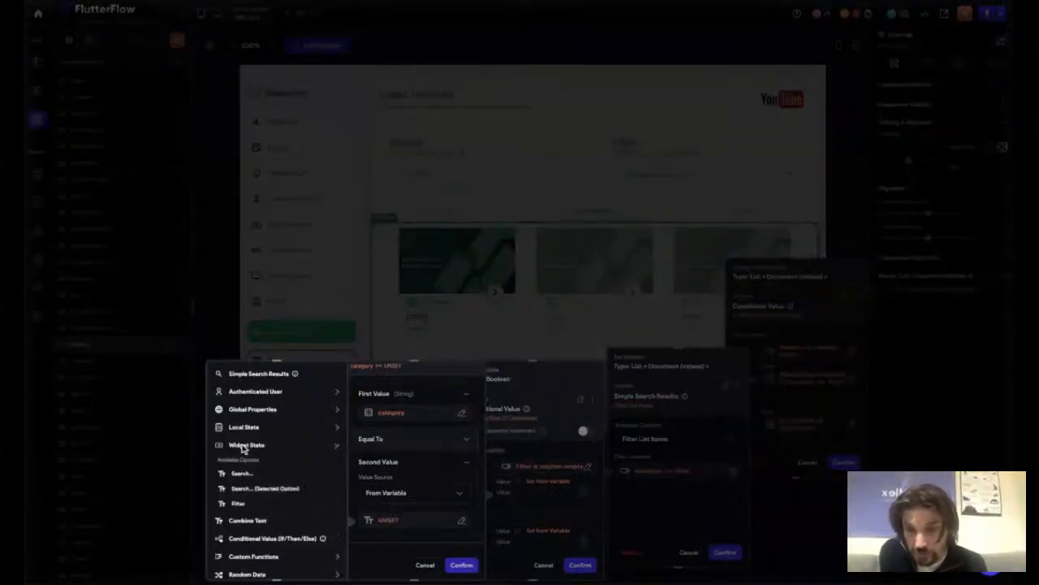
pyautogui.scroll(-1, 247, 451)
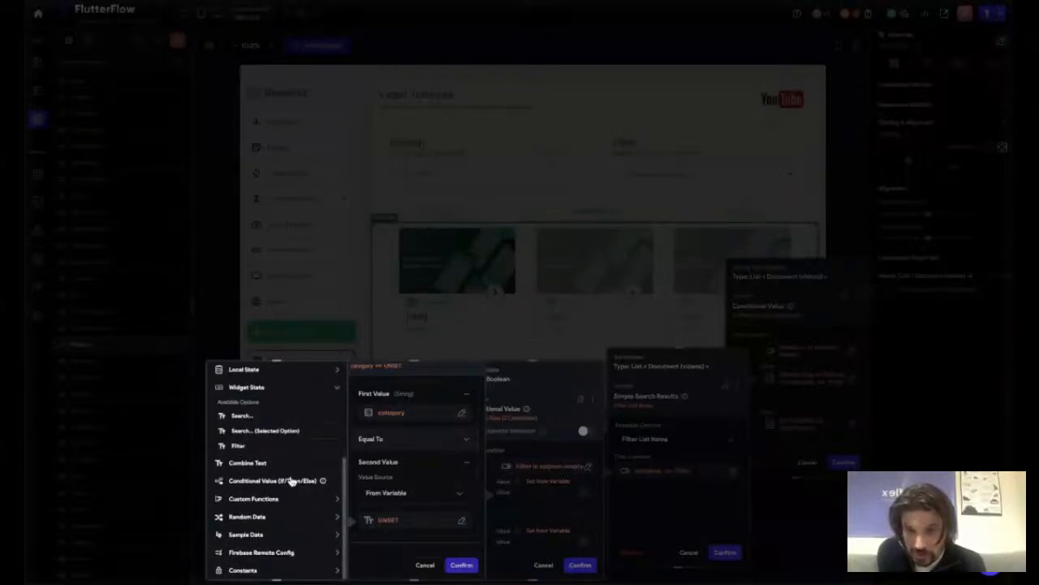
pyautogui.click(255, 440)
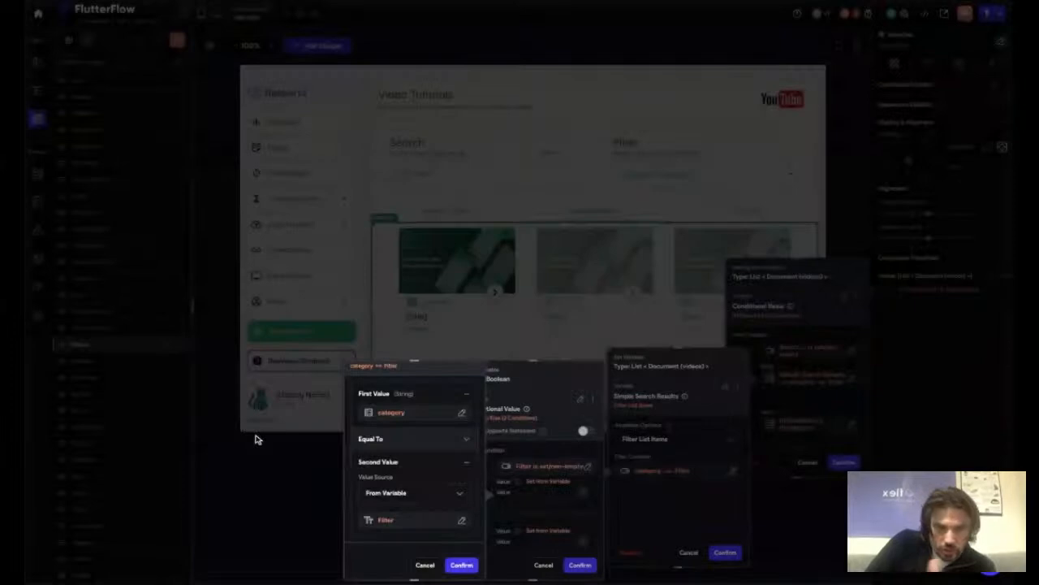
pyautogui.click(461, 566)
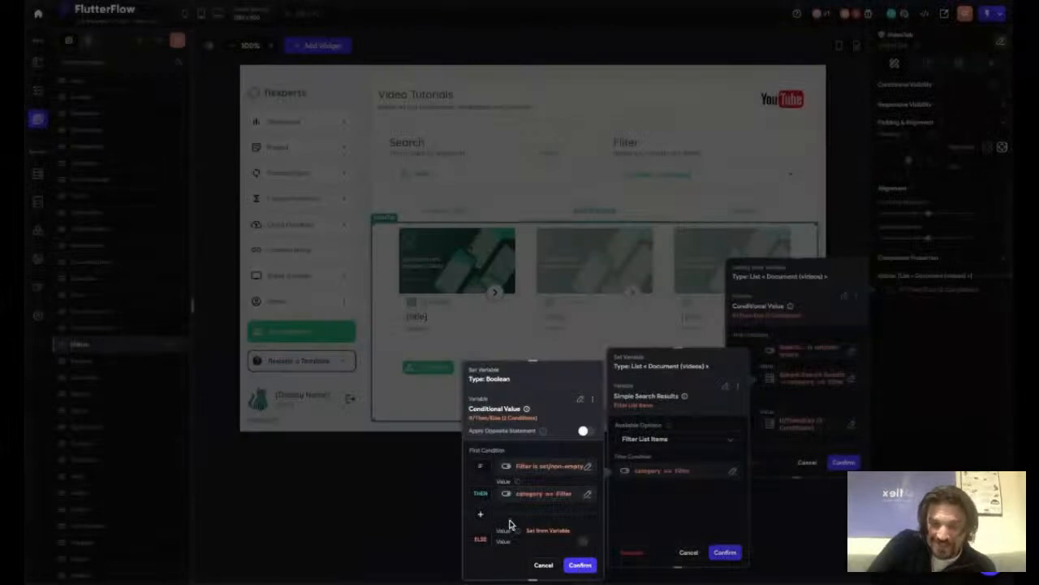
# - Set the conditional's ELSE value to true, then confirm it as the filter condition of the Simple Search Results
pyautogui.scroll(-2, 537, 370)
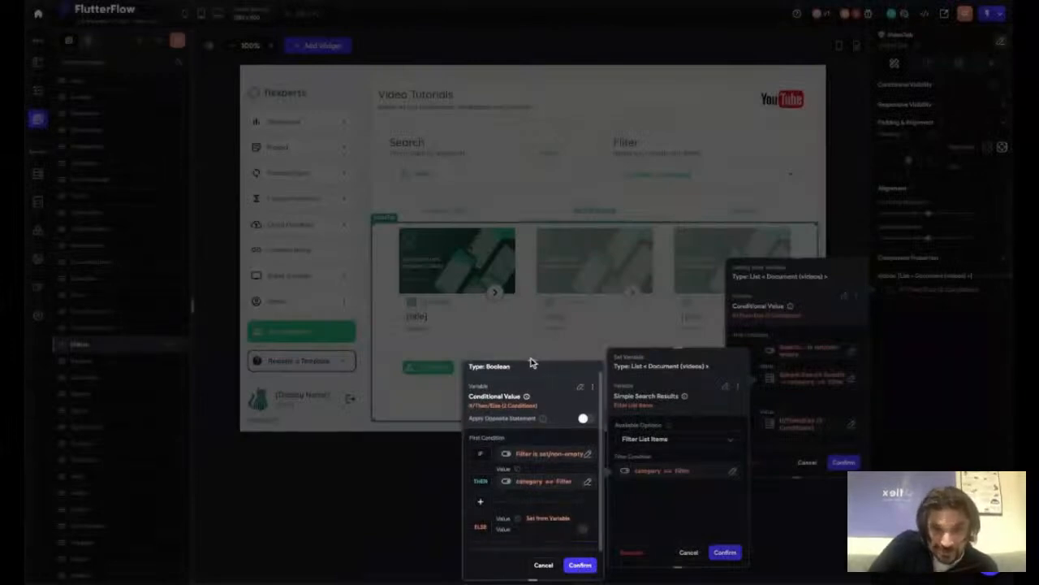
pyautogui.scroll(-1, 532, 361)
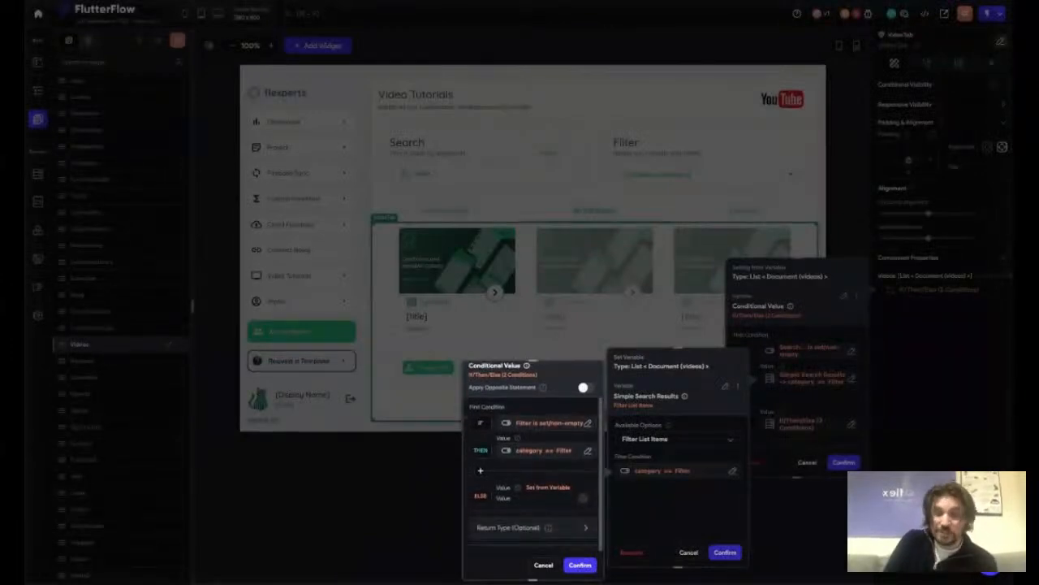
pyautogui.moveTo(532, 361); pyautogui.dragTo(532, 215)
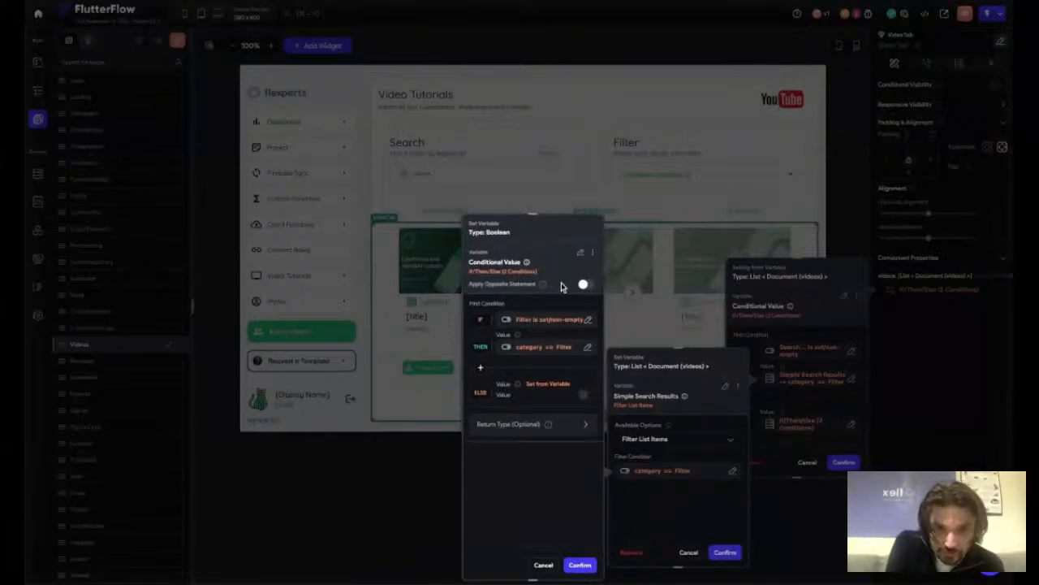
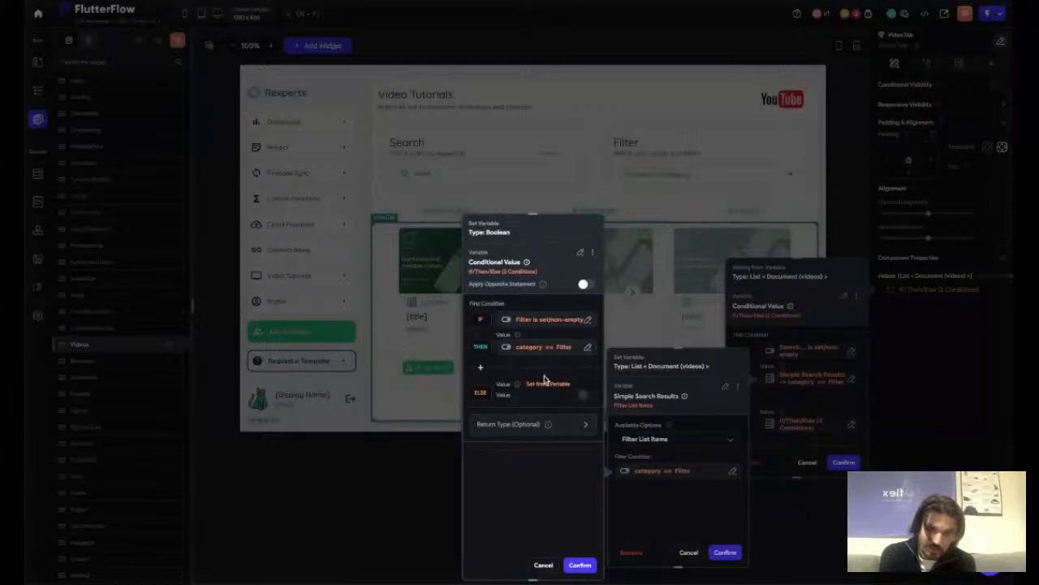
pyautogui.click(585, 395)
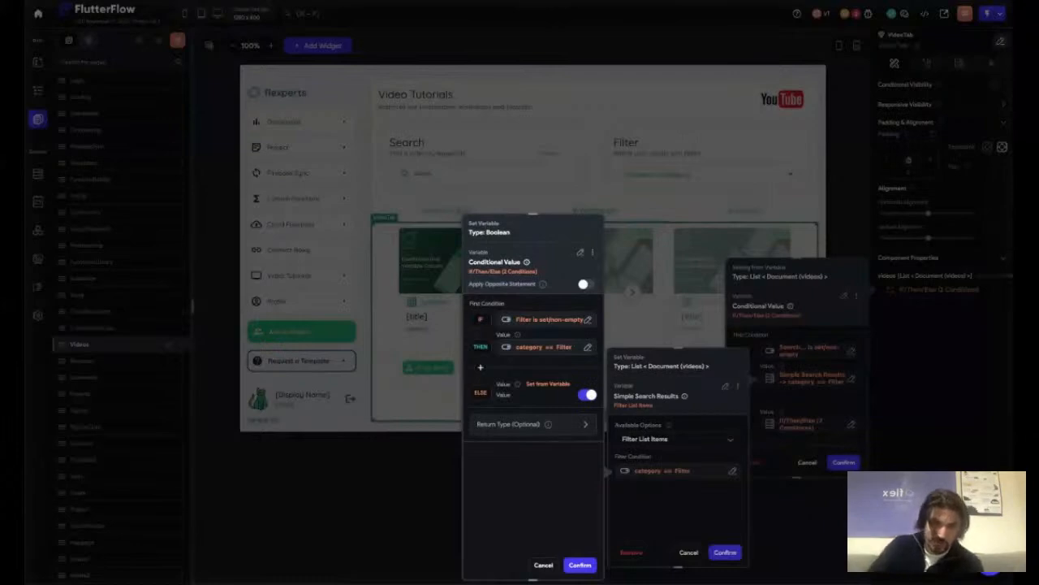
pyautogui.click(580, 565)
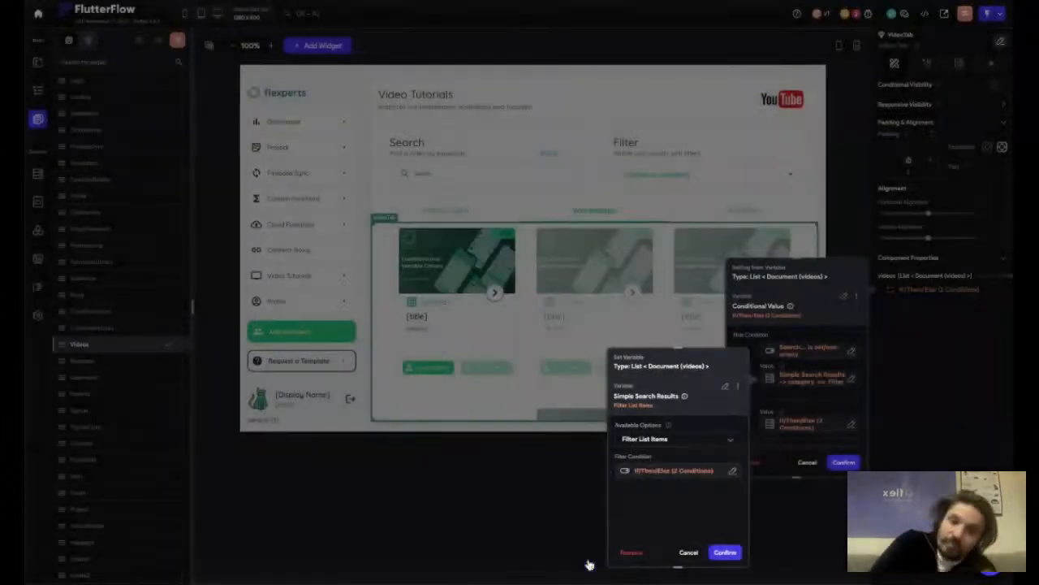
pyautogui.click(725, 555)
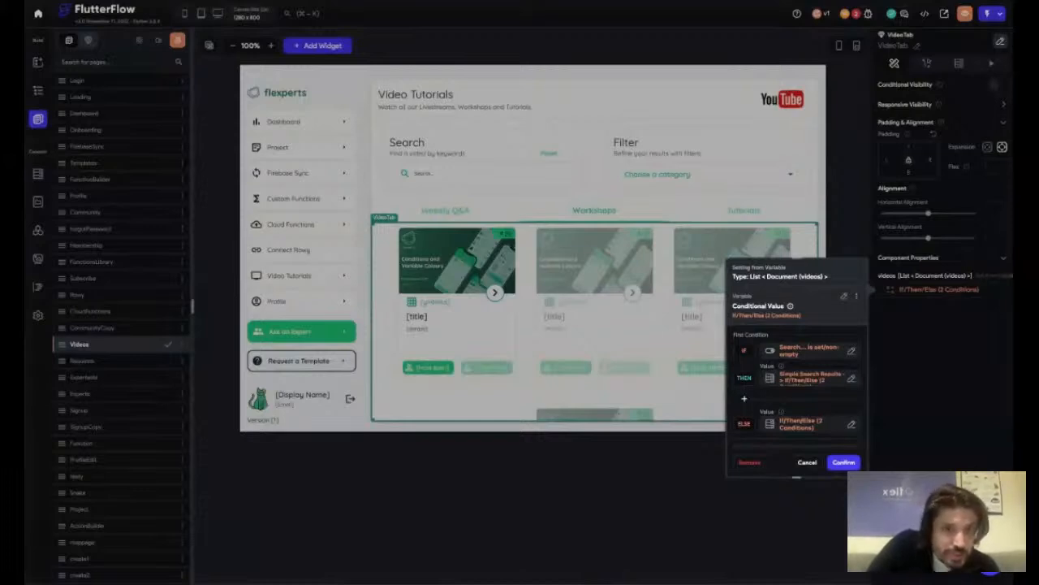
# - Apply Filter List Items to the result of the outer search conditional value
pyautogui.moveTo(796, 259); pyautogui.dragTo(796, 82)
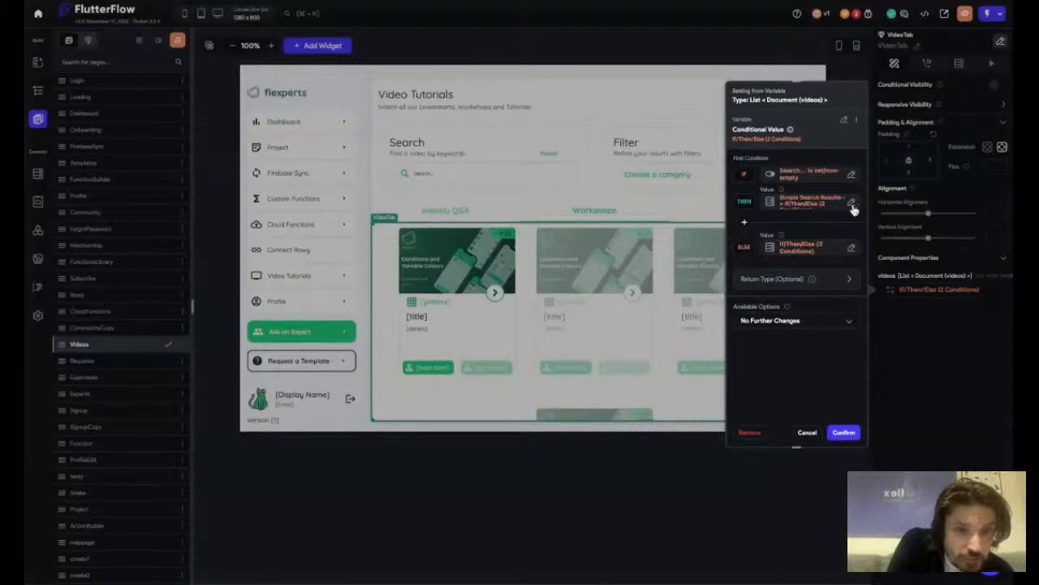
pyautogui.click(803, 322)
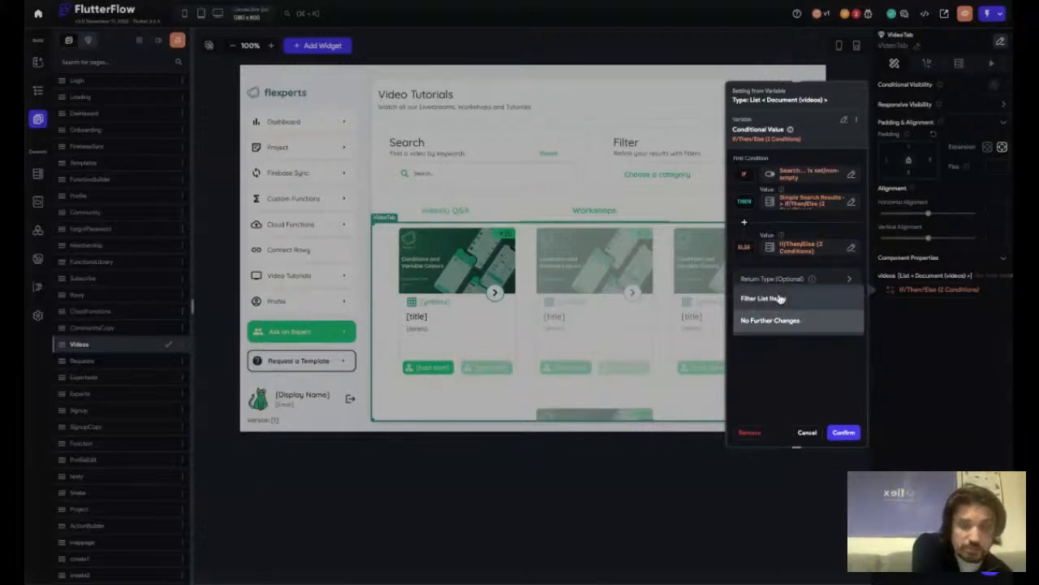
pyautogui.click(780, 298)
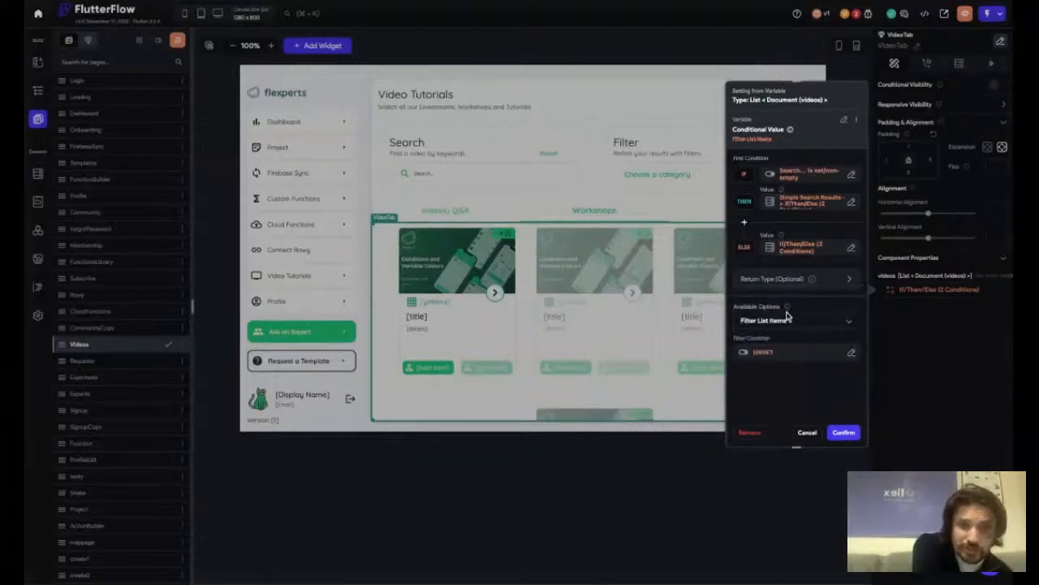
# - Make the outer conditional's list filter condition a Single Condition instead of Item in List
pyautogui.click(764, 353)
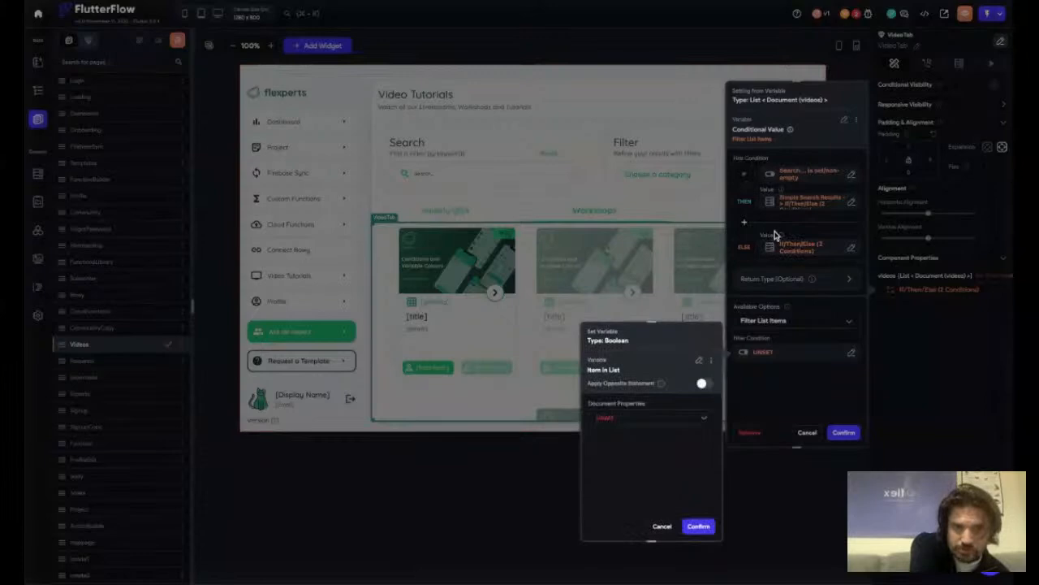
pyautogui.click(666, 419)
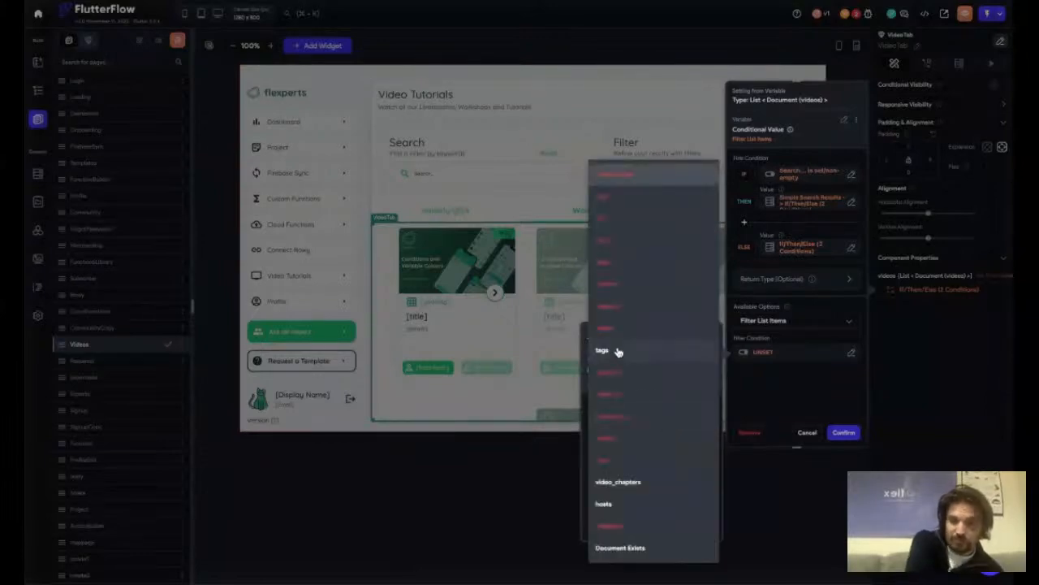
pyautogui.click(816, 380)
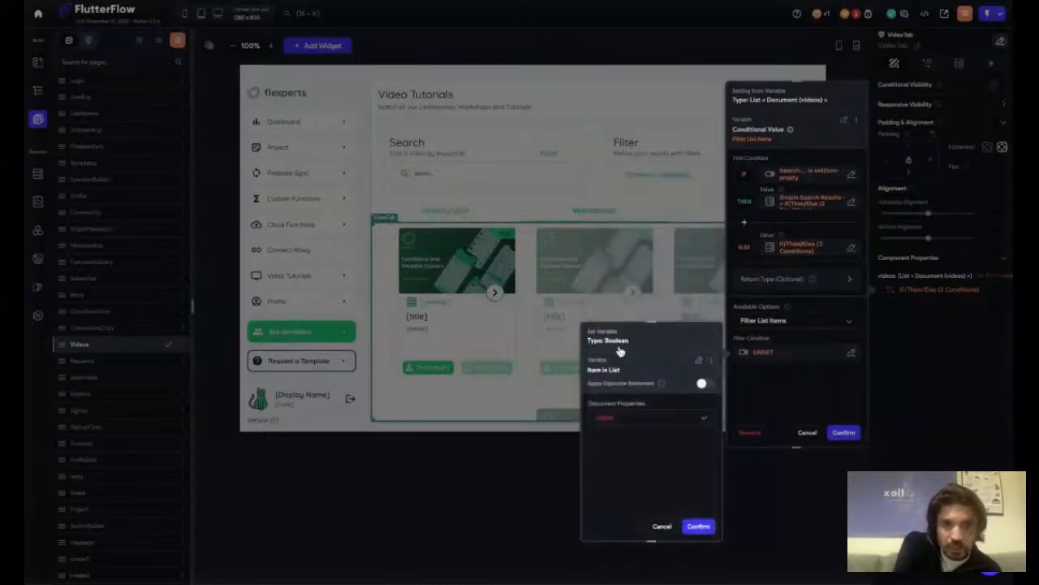
pyautogui.click(699, 363)
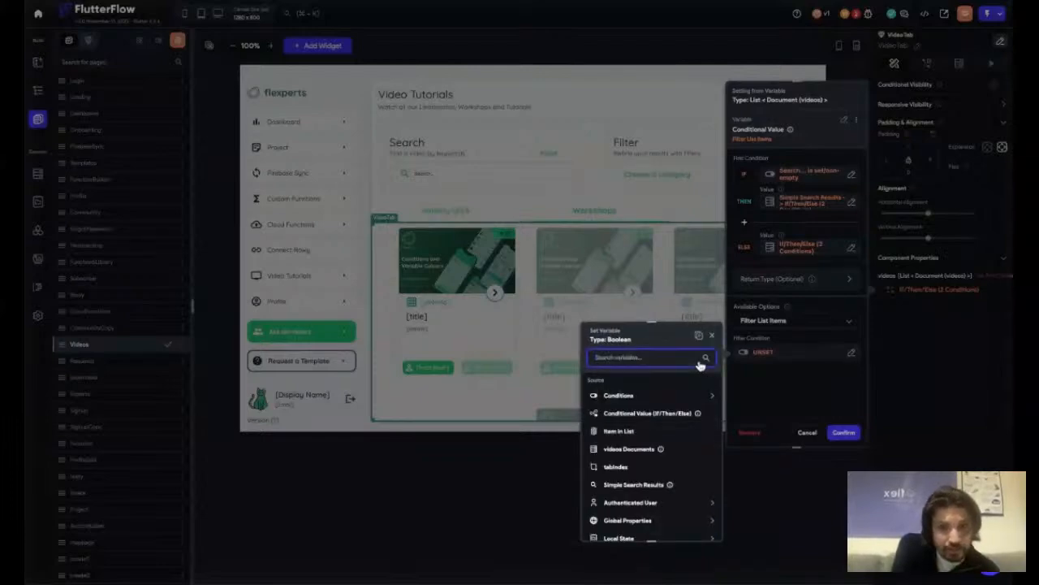
pyautogui.click(613, 396)
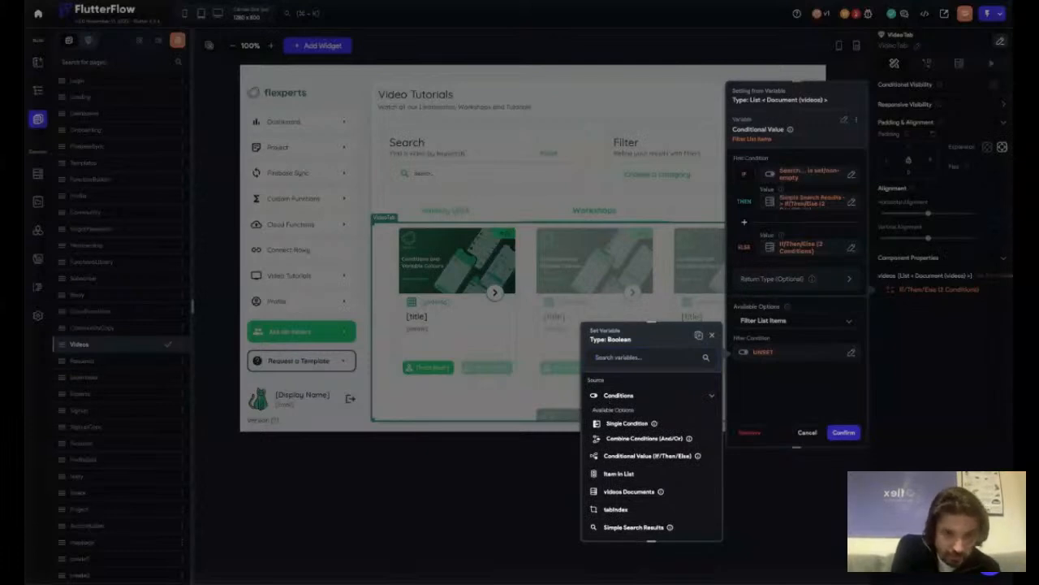
pyautogui.click(620, 424)
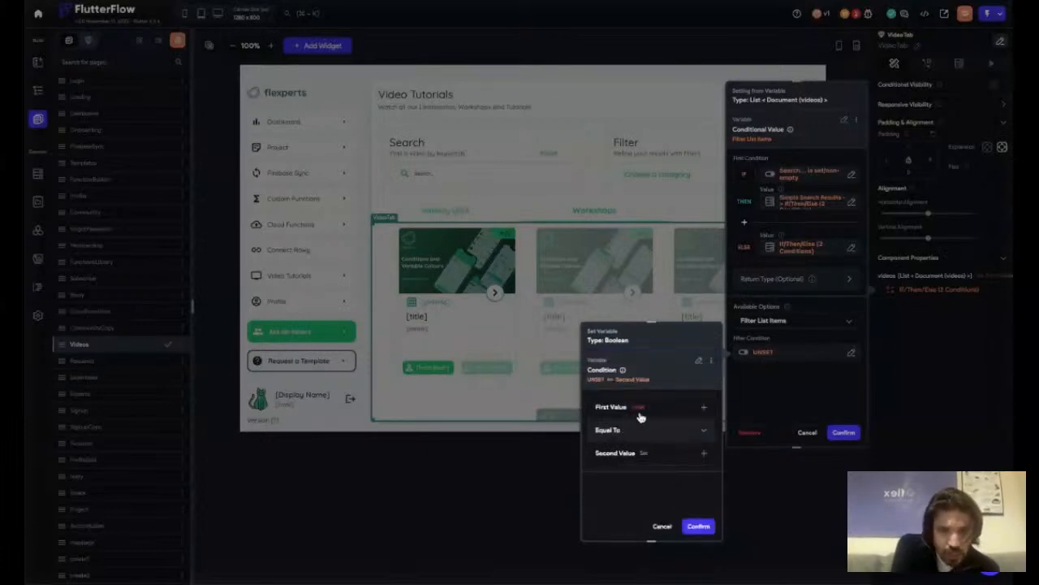
# - Set the condition's first value to the type document property of Item in List
pyautogui.click(640, 412)
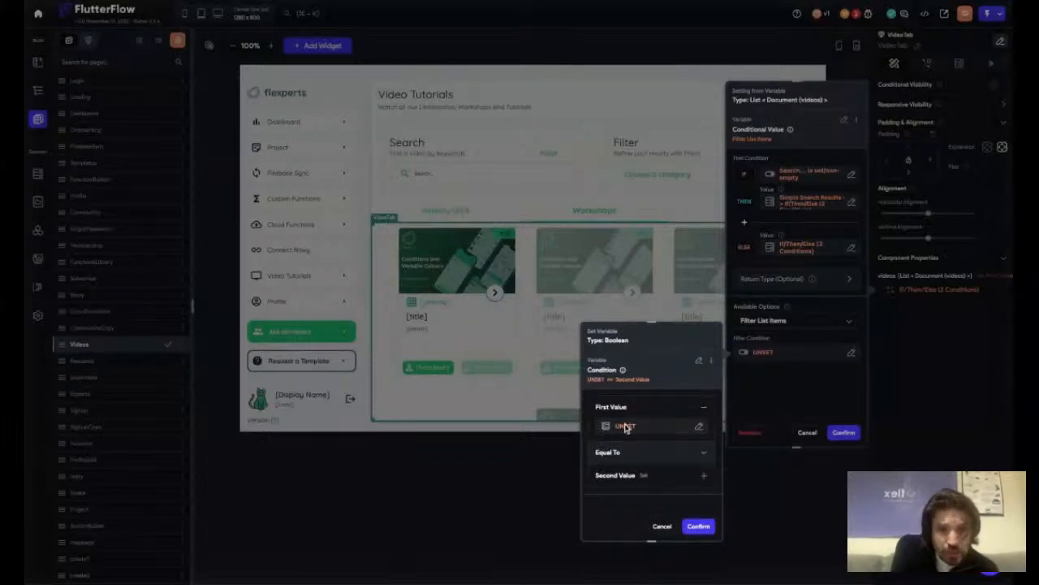
pyautogui.click(625, 428)
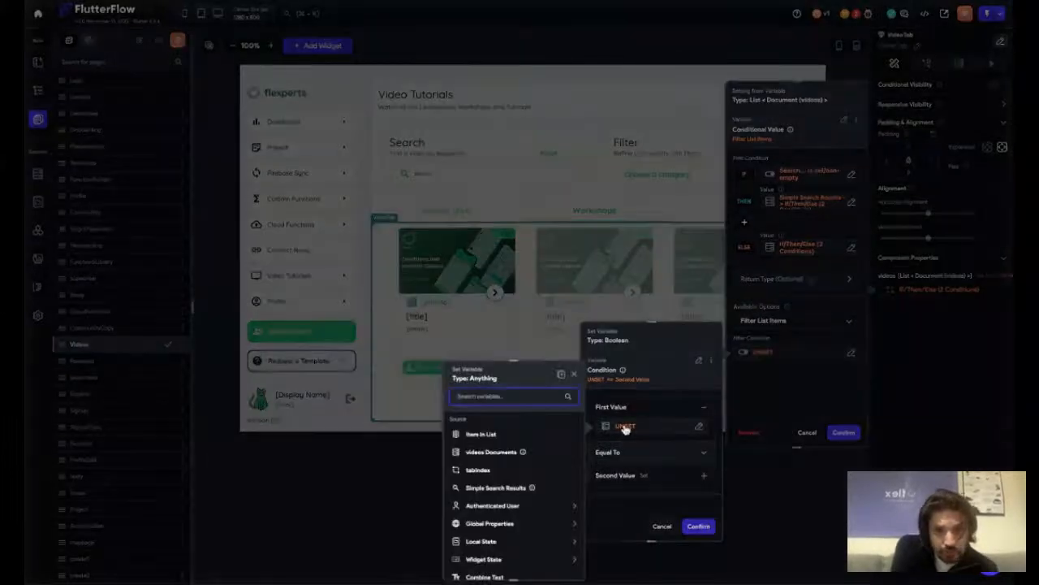
pyautogui.click(483, 435)
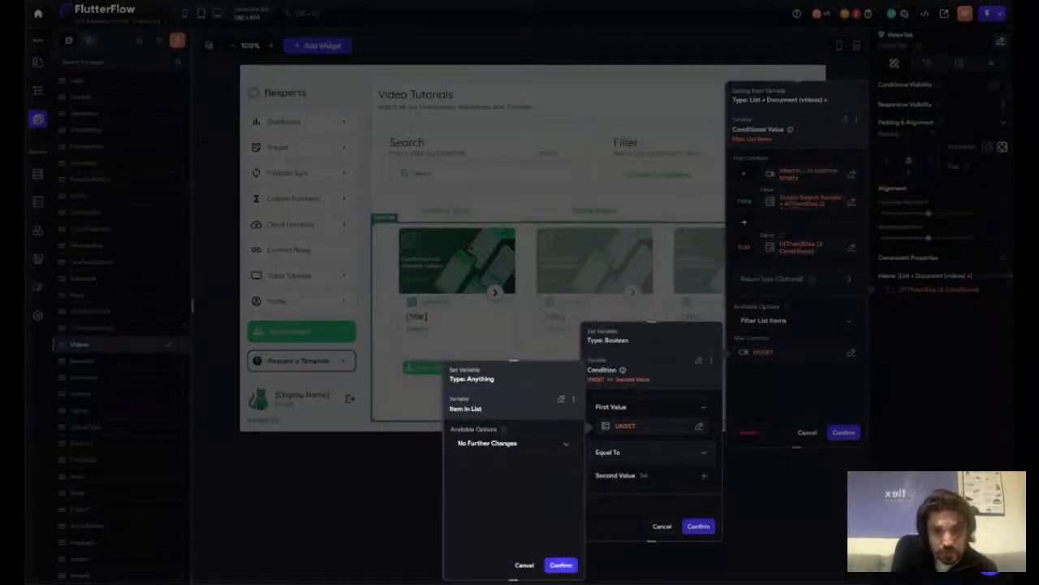
pyautogui.click(489, 446)
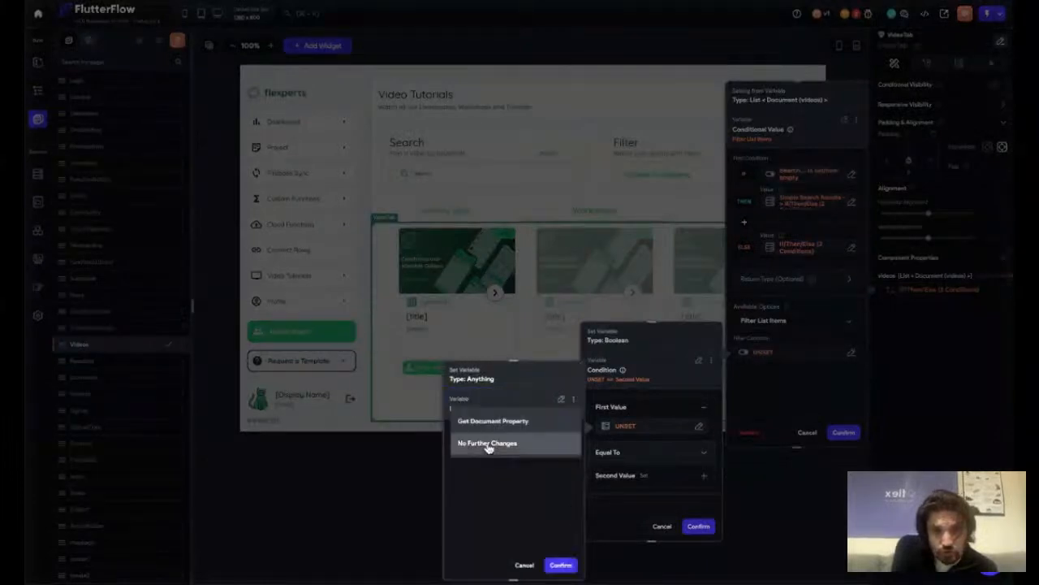
pyautogui.click(487, 422)
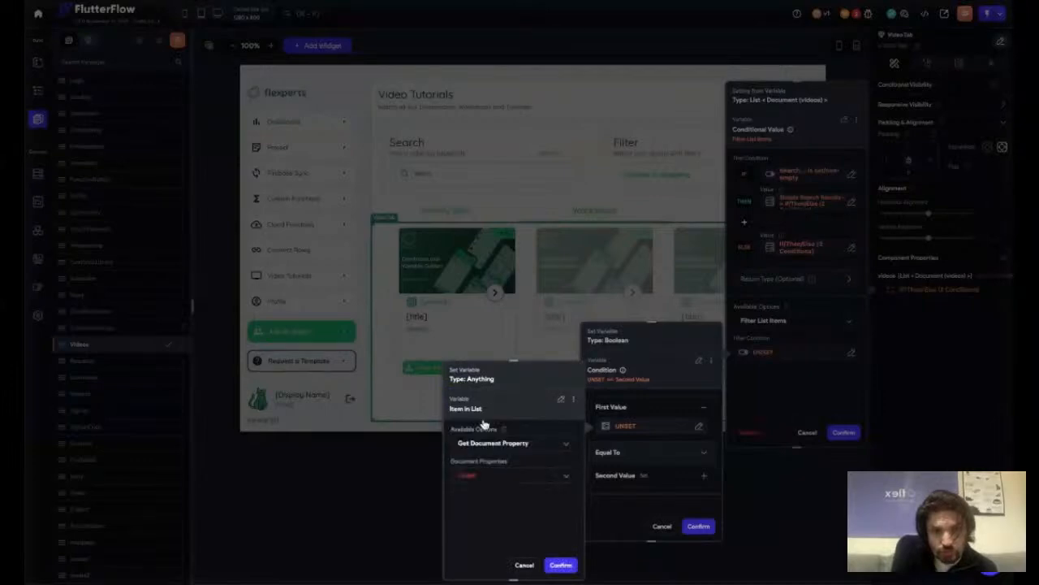
pyautogui.click(494, 477)
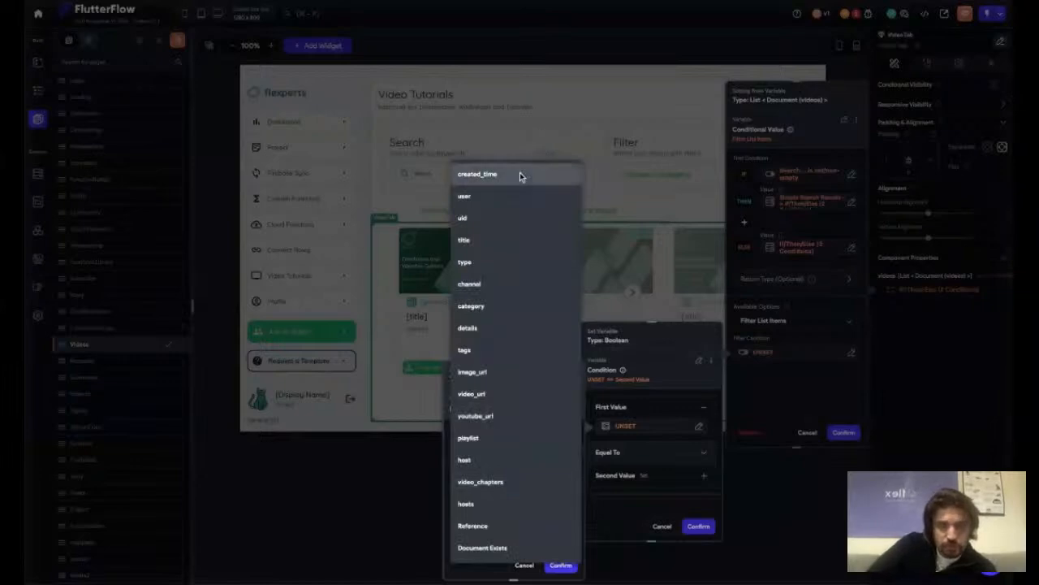
pyautogui.click(486, 262)
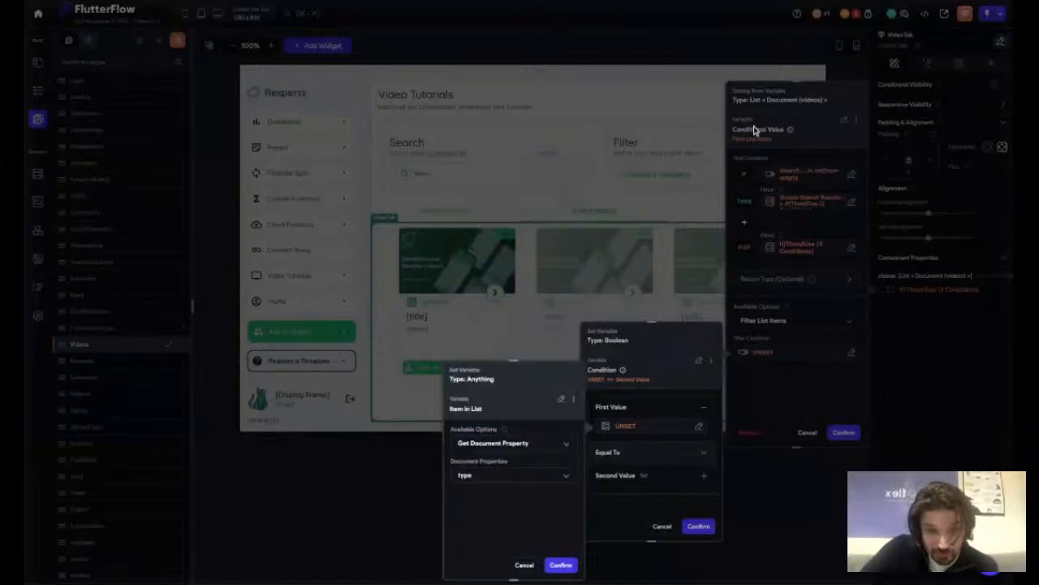
pyautogui.click(559, 566)
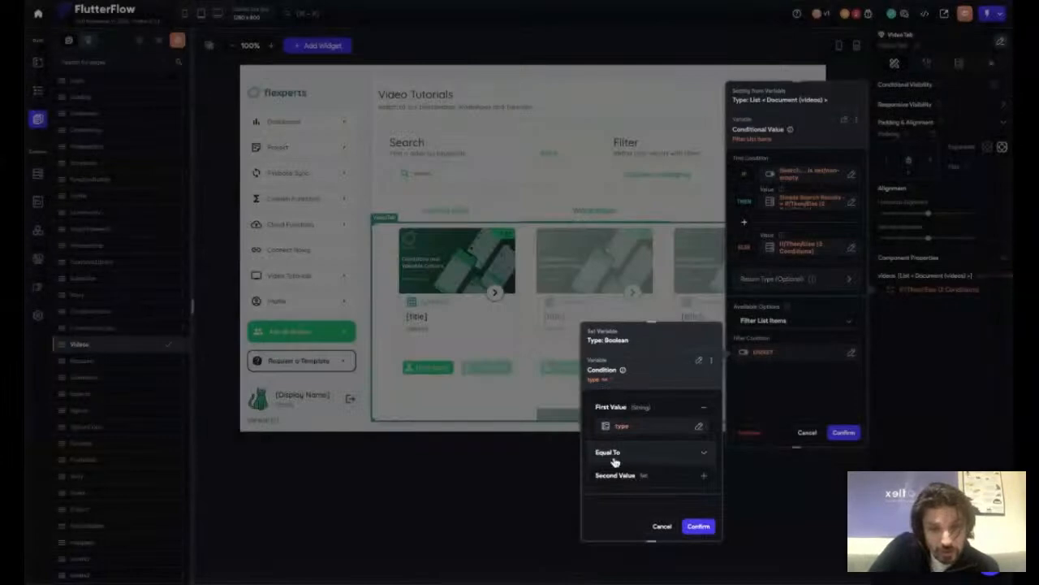
# - Set the condition's second value to the specific value Workshop and confirm the filter condition
pyautogui.click(643, 476)
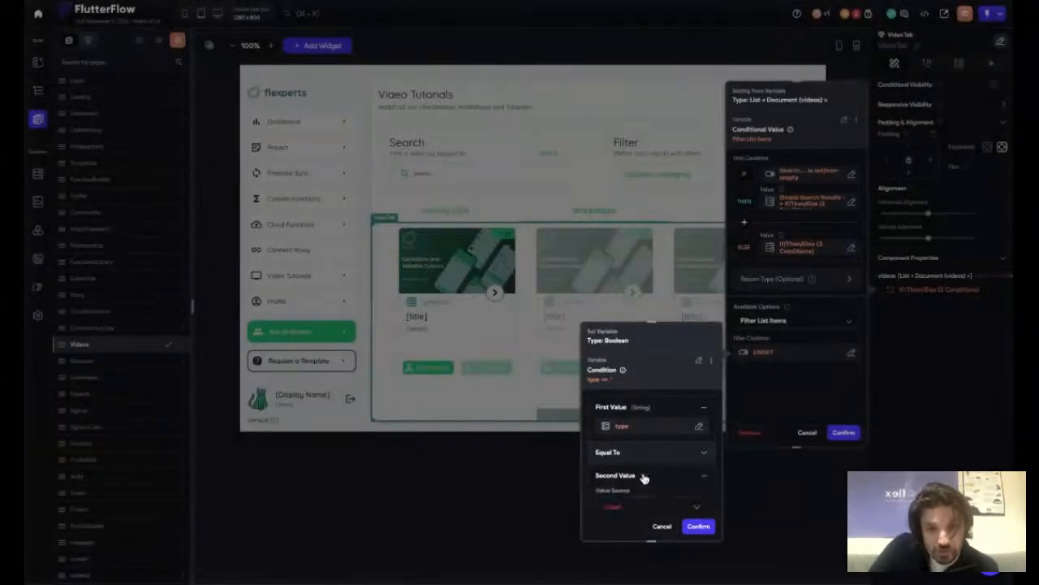
pyautogui.click(630, 505)
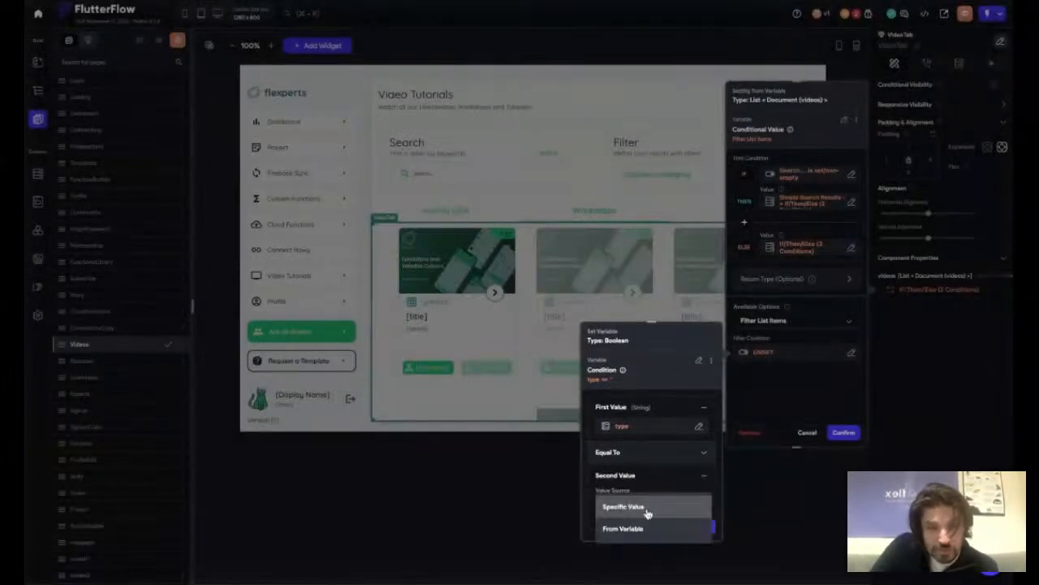
pyautogui.click(647, 512)
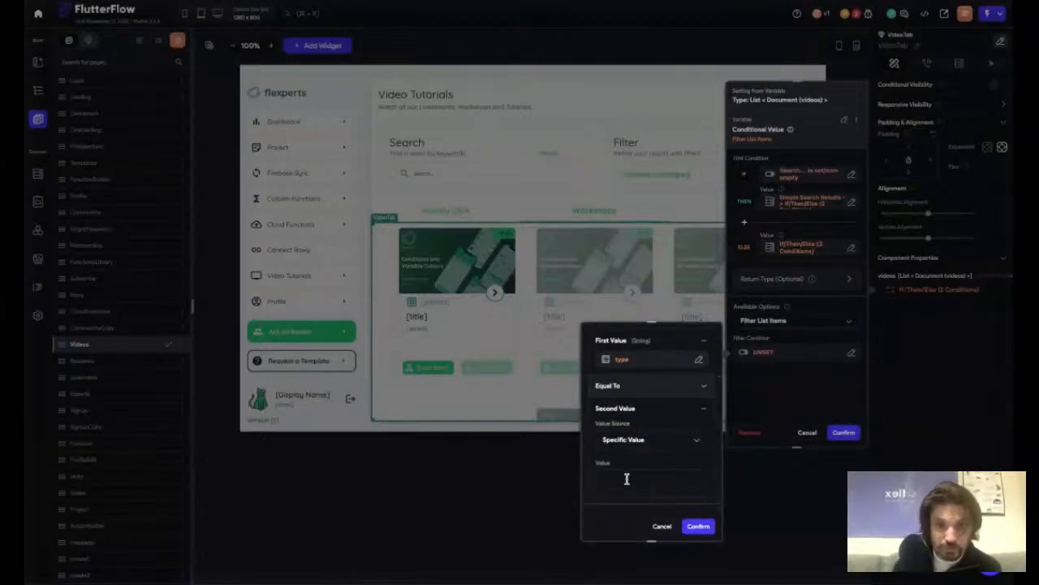
pyautogui.click(626, 482)
pyautogui.write('w')
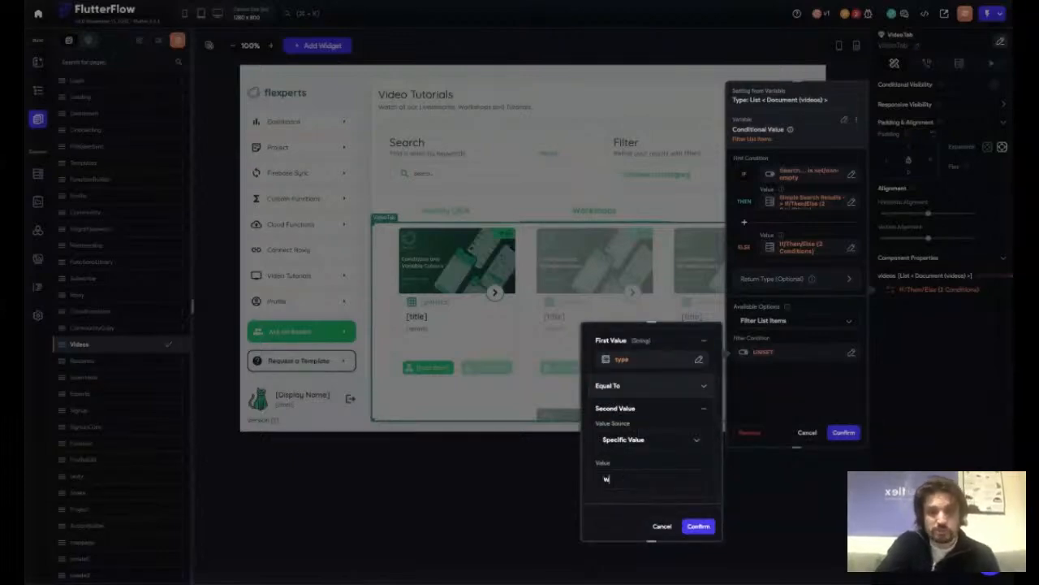
pyautogui.write('orkshop')
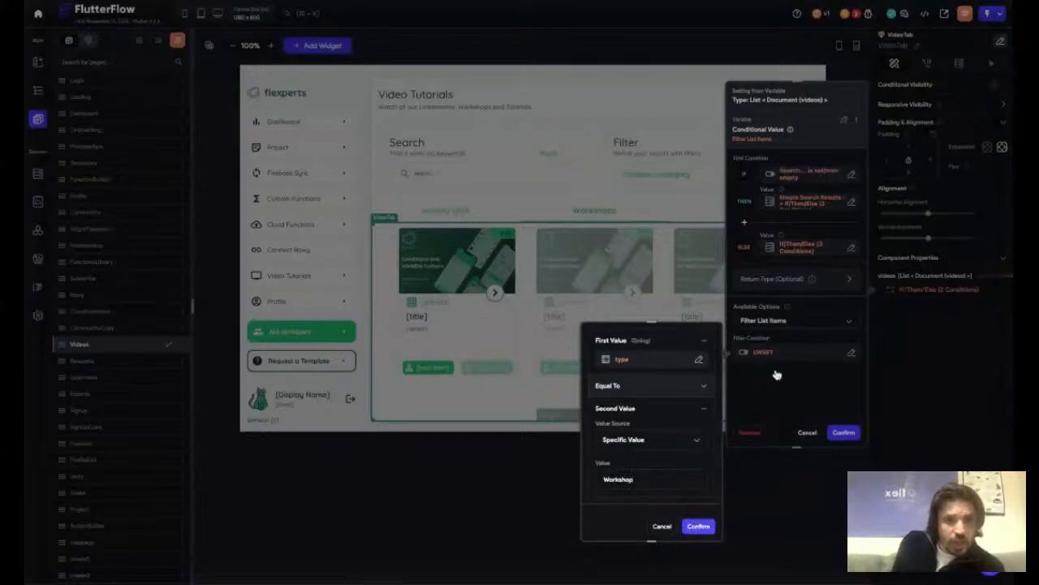
pyautogui.click(705, 526)
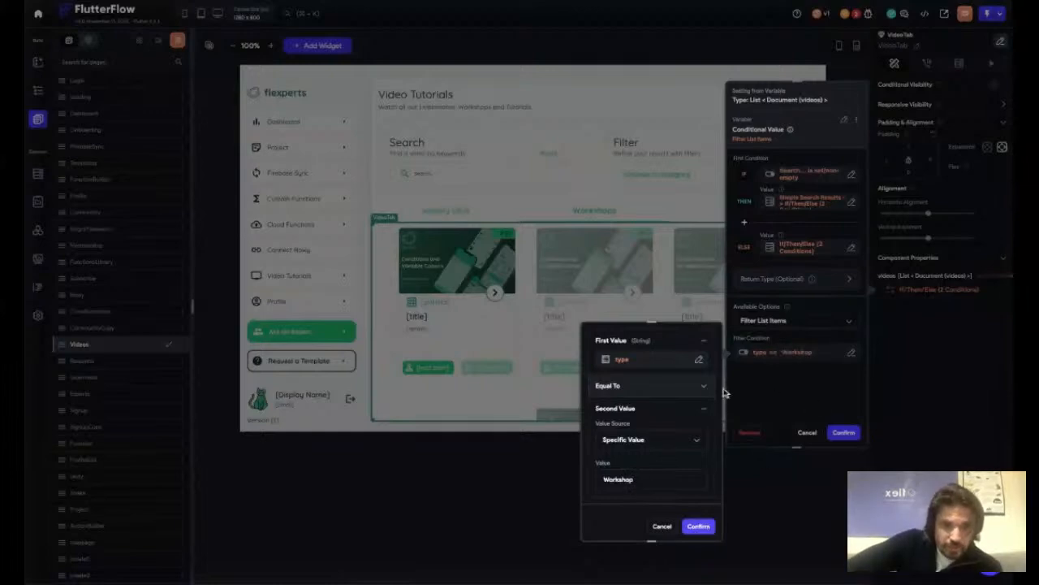
pyautogui.click(852, 432)
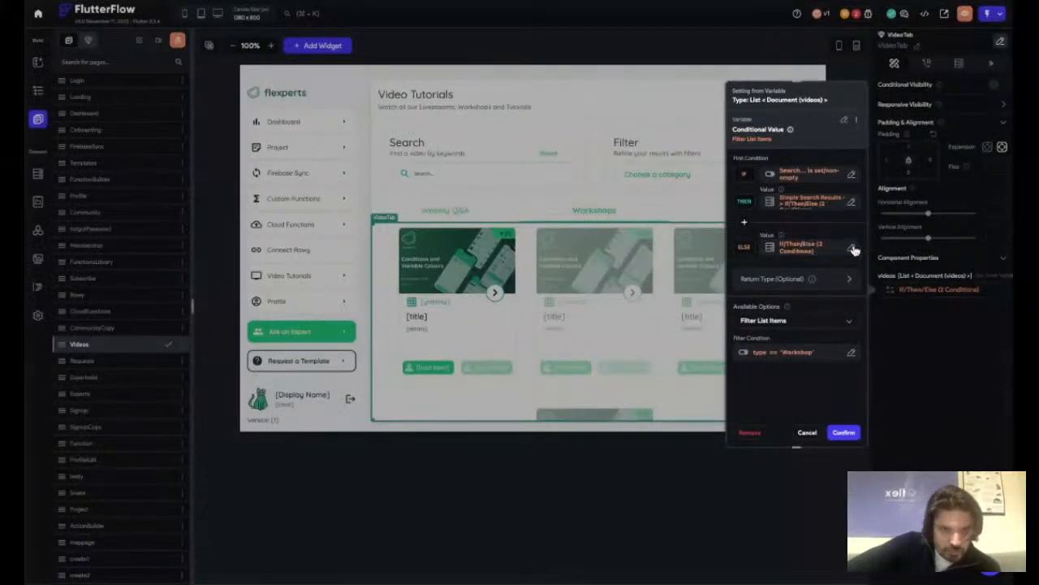
# - In the outer ELSE conditional's THEN value, copy the category equals Filter condition from the videos Documents filter
pyautogui.click(851, 279)
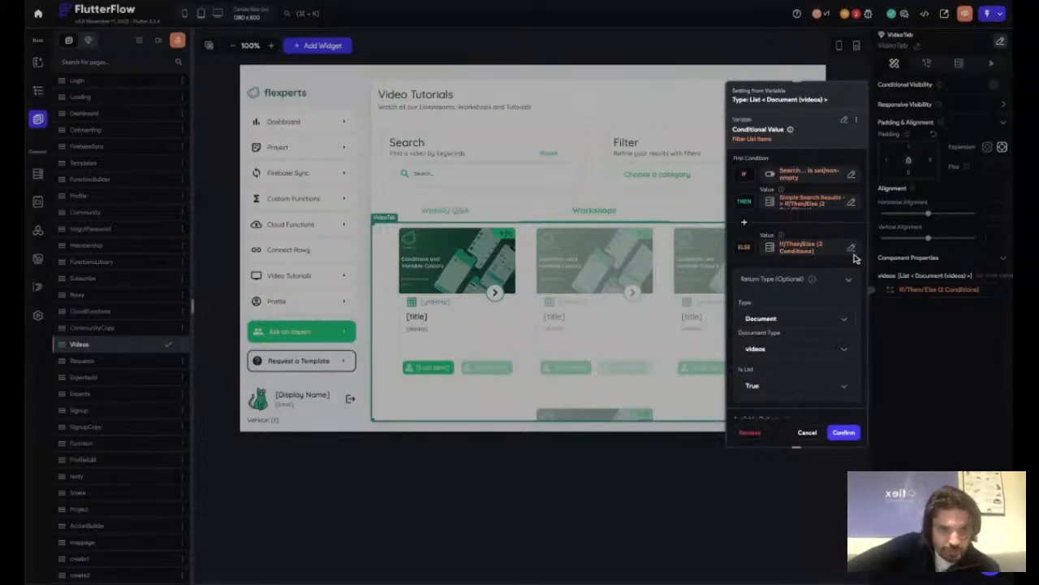
pyautogui.click(849, 279)
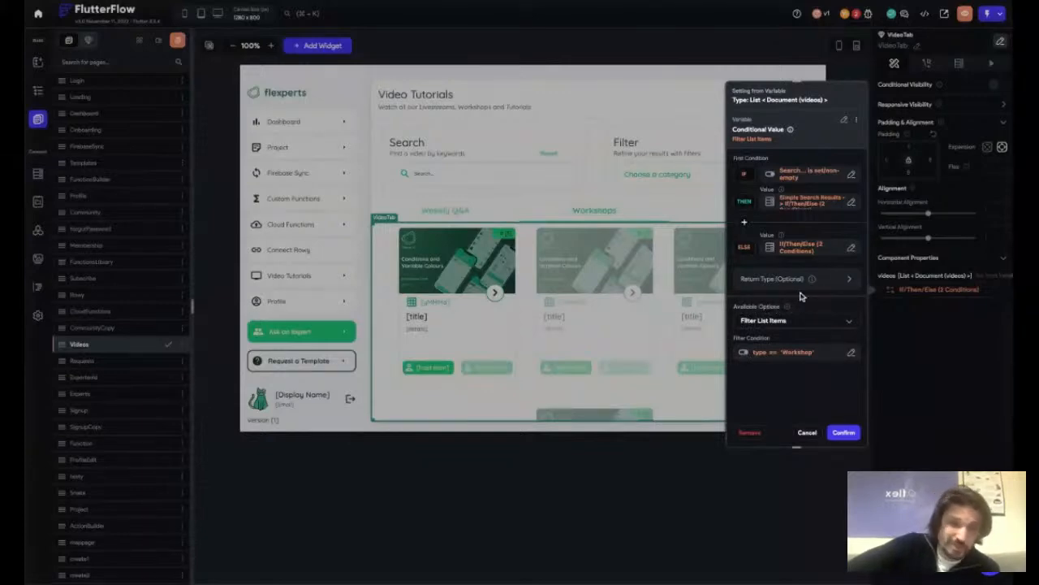
pyautogui.click(851, 248)
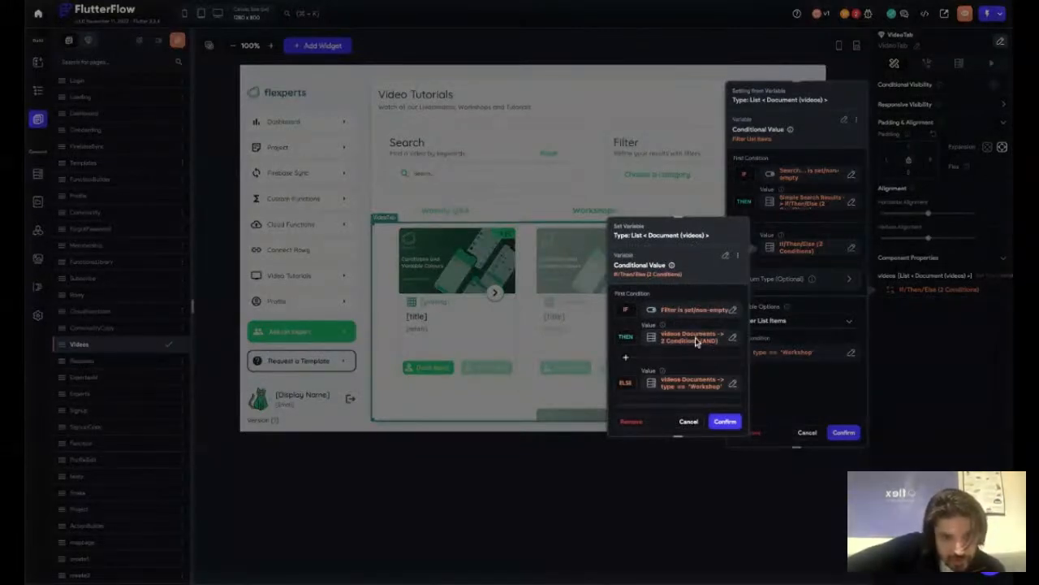
pyautogui.scroll(-2, 674, 349)
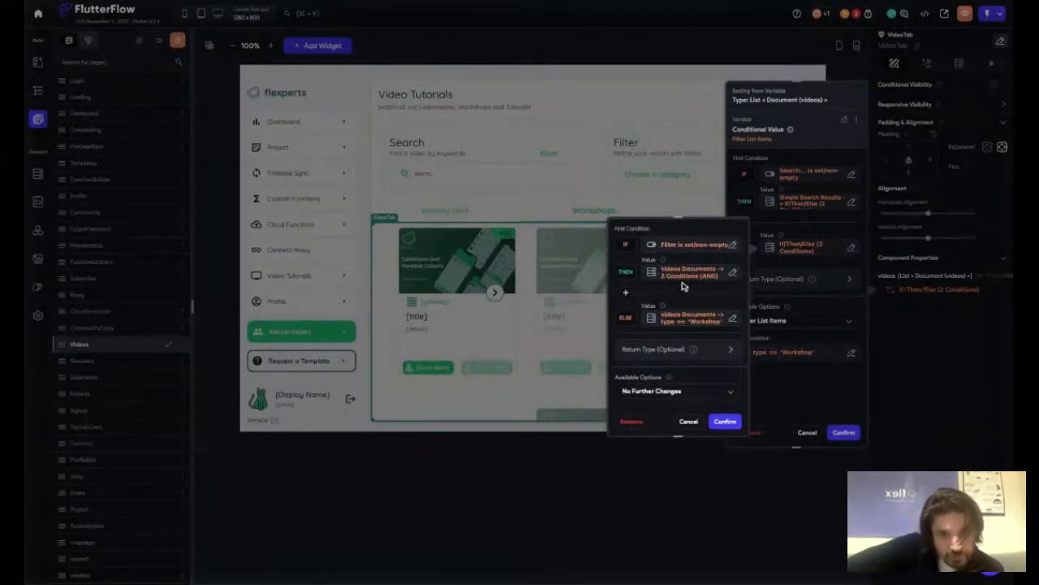
pyautogui.click(733, 273)
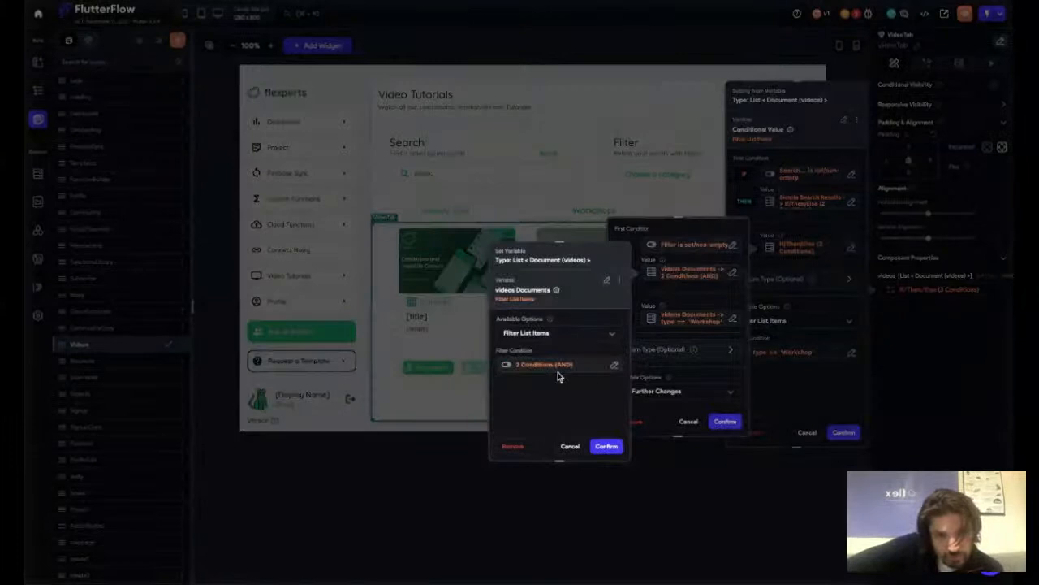
pyautogui.click(614, 370)
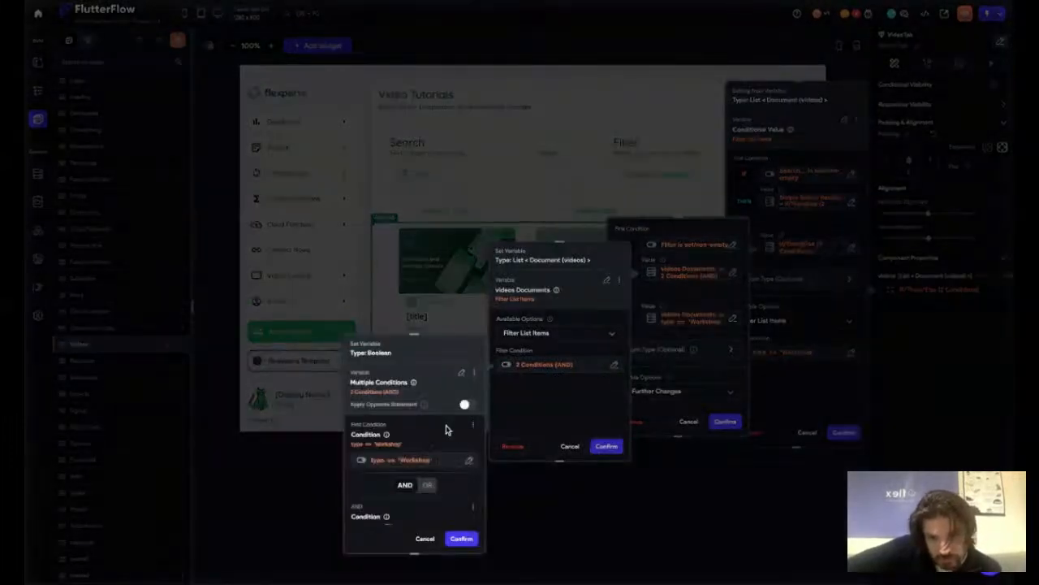
pyautogui.scroll(-2, 443, 455)
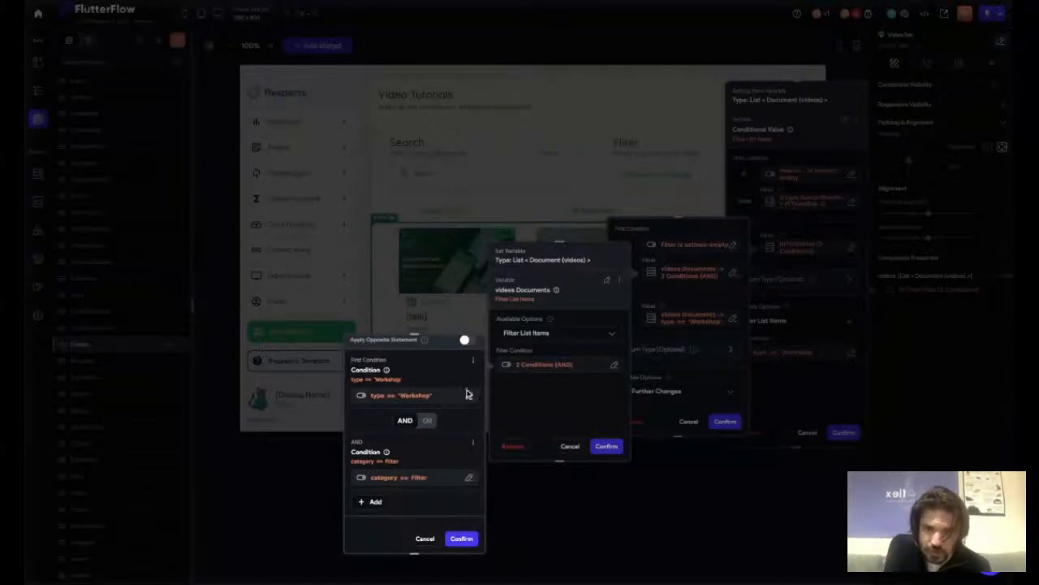
pyautogui.click(472, 361)
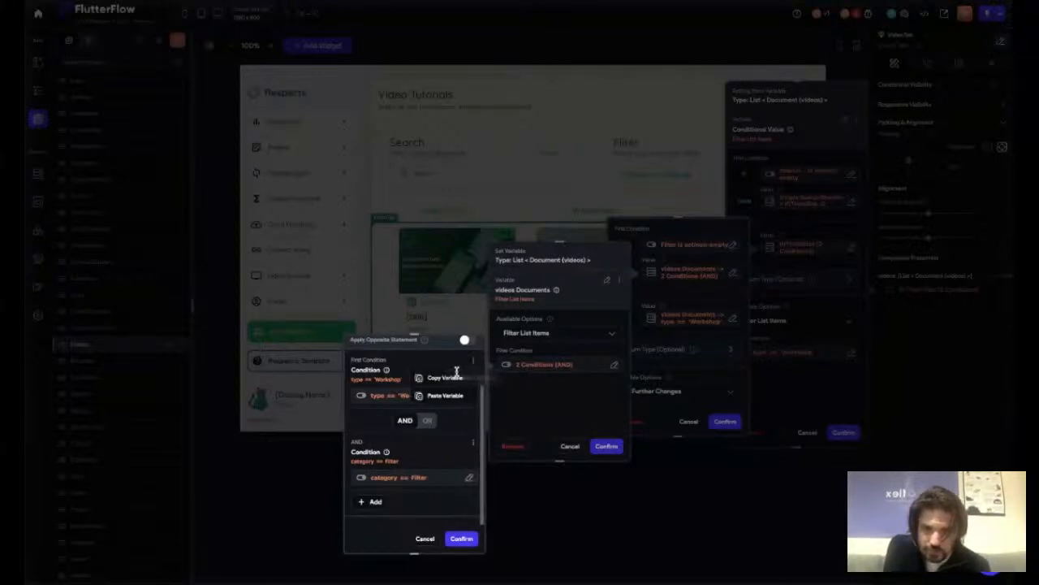
pyautogui.click(473, 442)
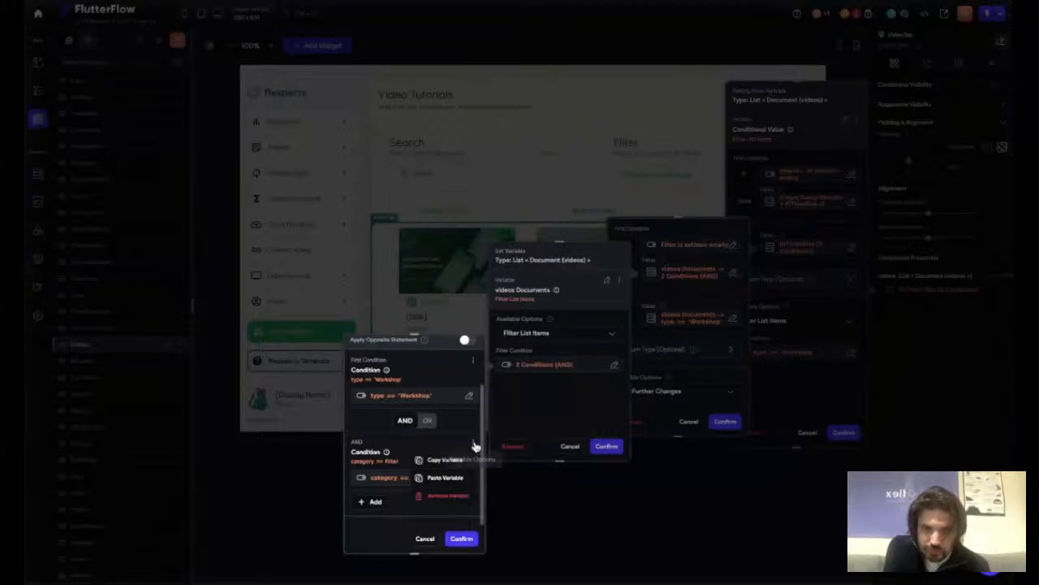
pyautogui.click(445, 460)
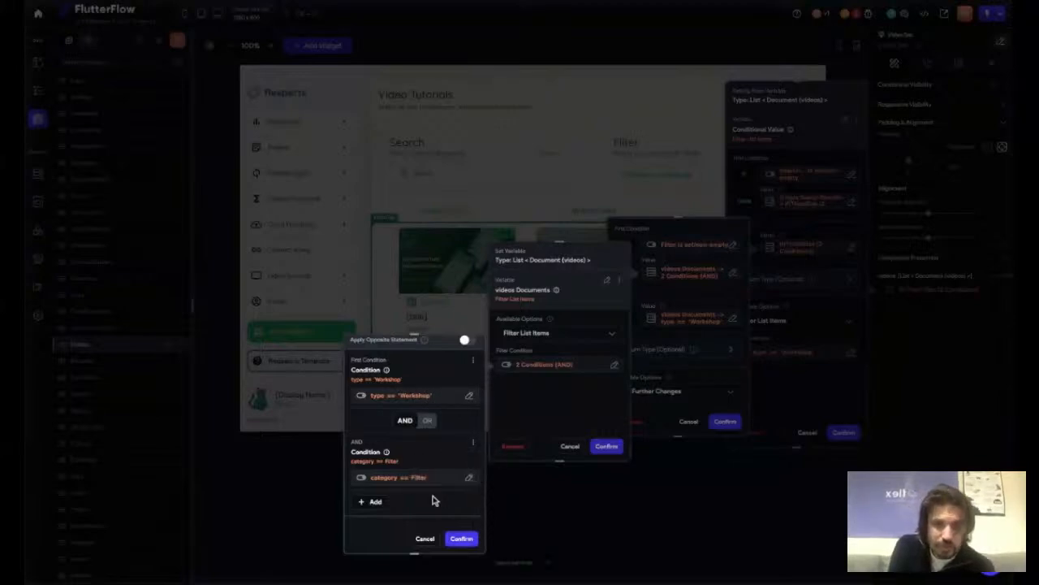
# - Replace the two-part filter condition on the videos Documents THEN value with the copied category equals Filter condition and confirm it
pyautogui.click(424, 539)
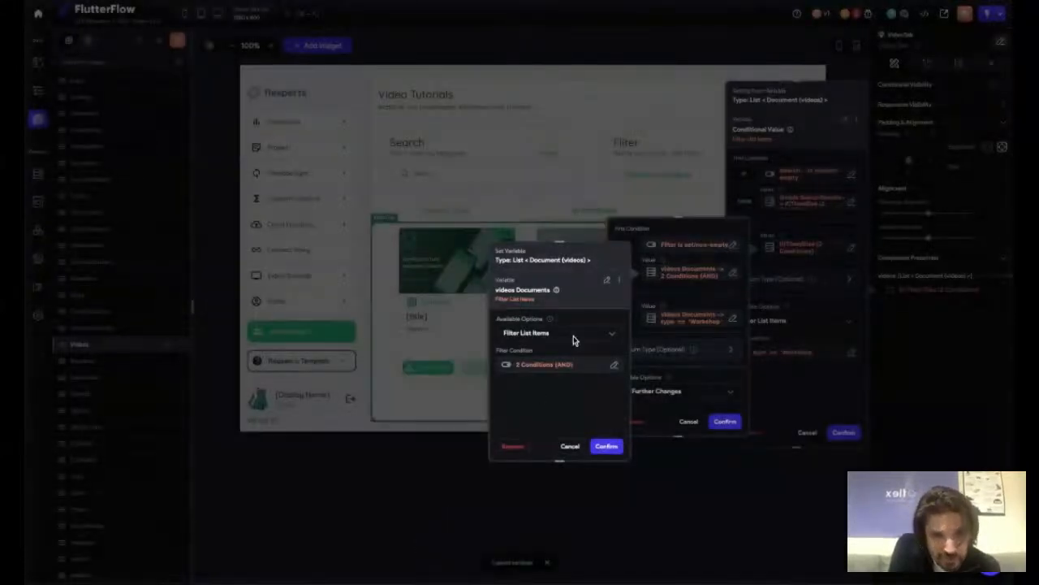
pyautogui.click(614, 365)
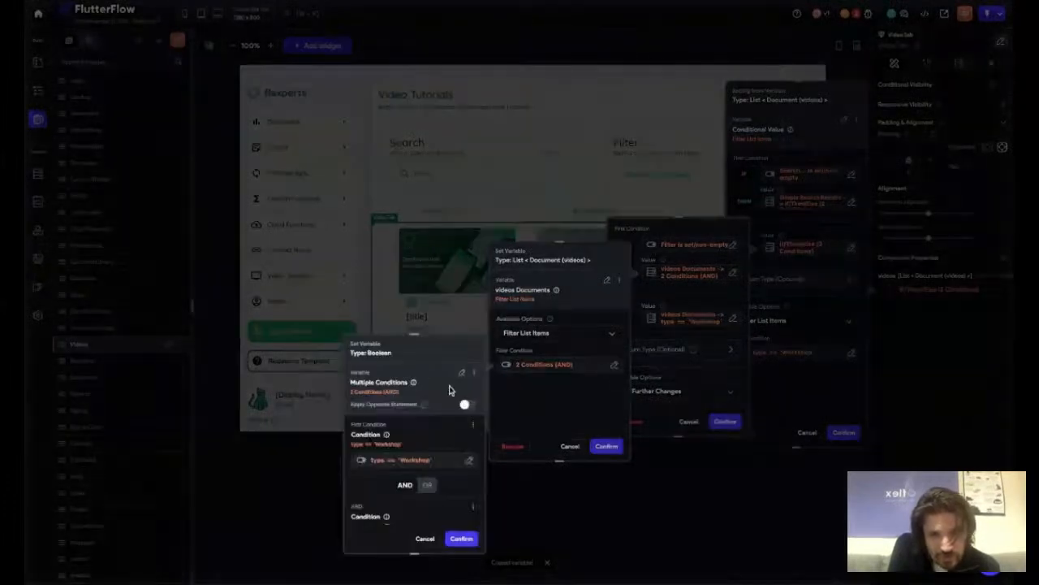
pyautogui.click(475, 373)
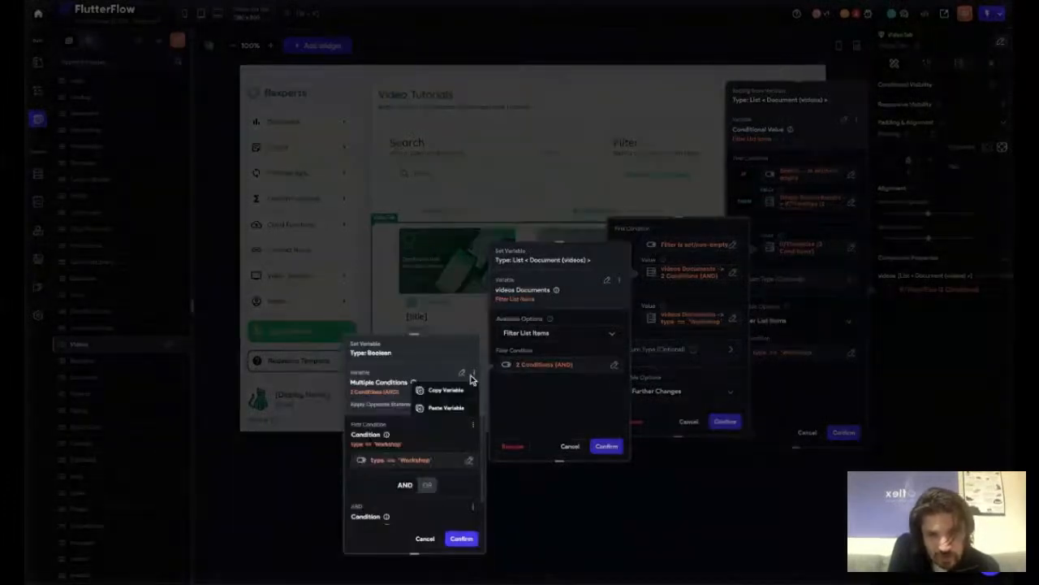
pyautogui.click(443, 410)
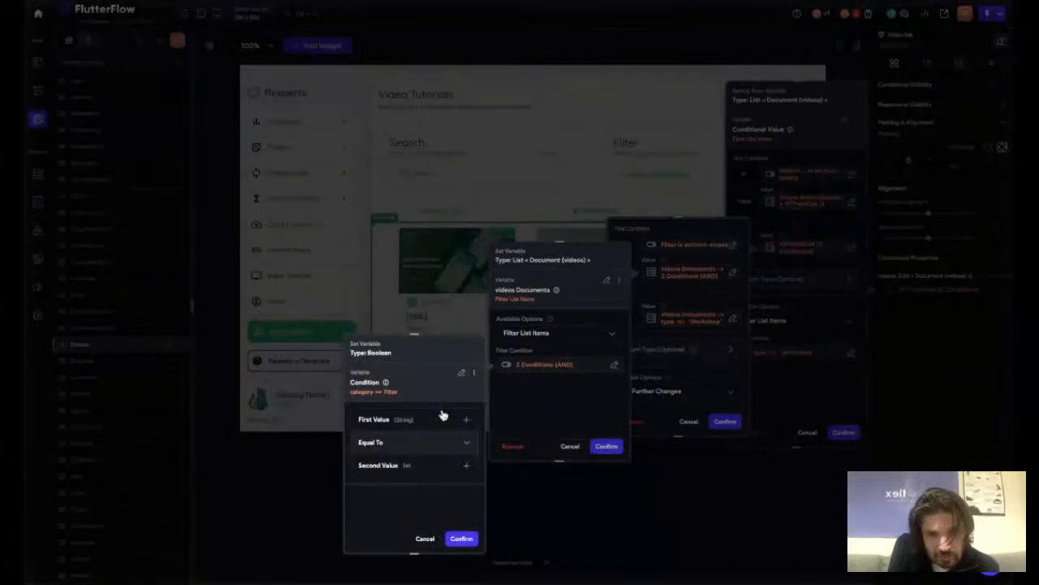
pyautogui.click(462, 540)
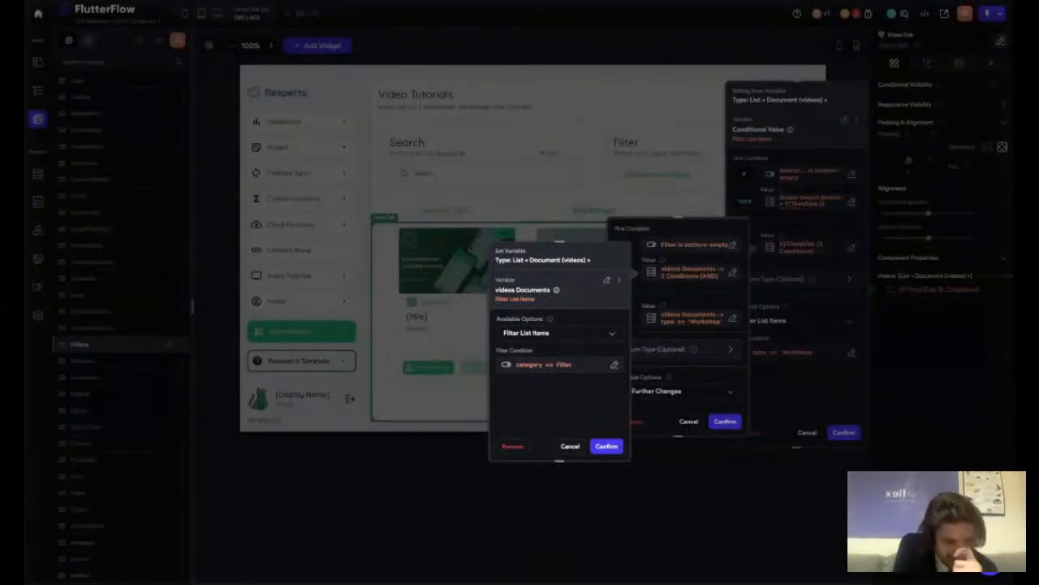
pyautogui.click(607, 446)
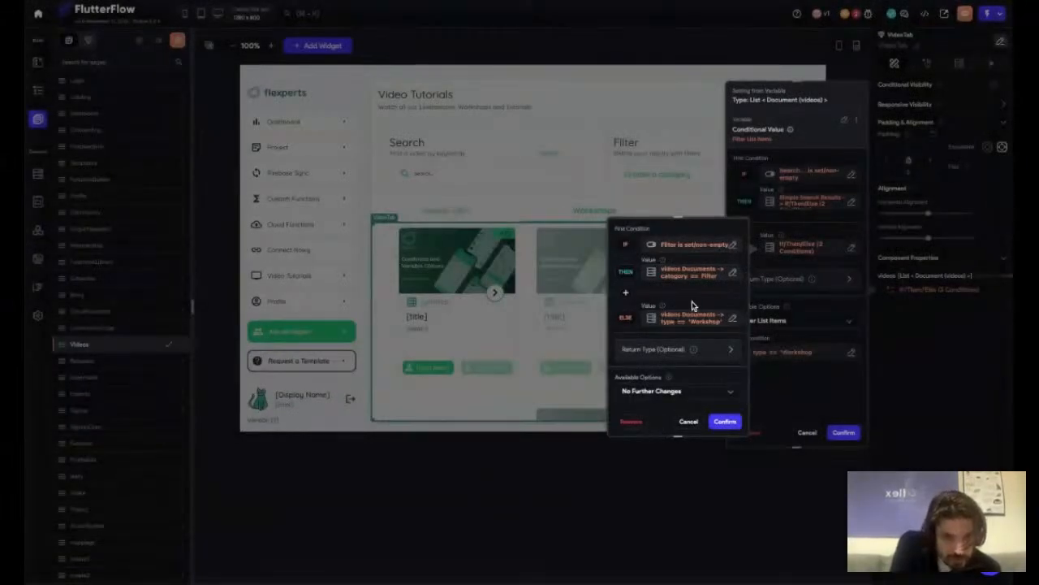
# - Examine the outer conditional's ELSE value, its search IF condition and the category filter on the Simple Search Results THEN value
pyautogui.scroll(2, 692, 305)
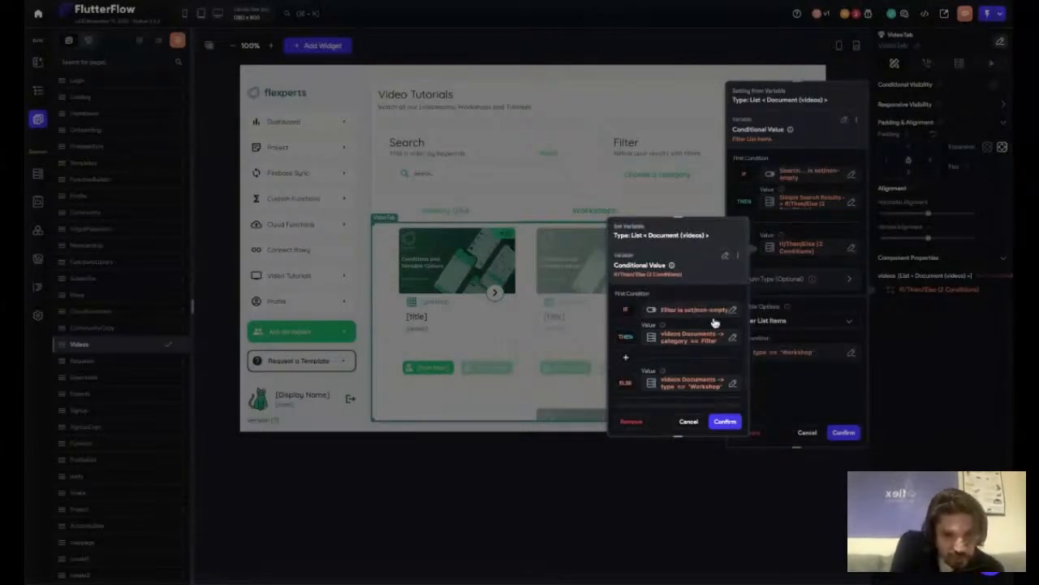
pyautogui.scroll(-2, 709, 324)
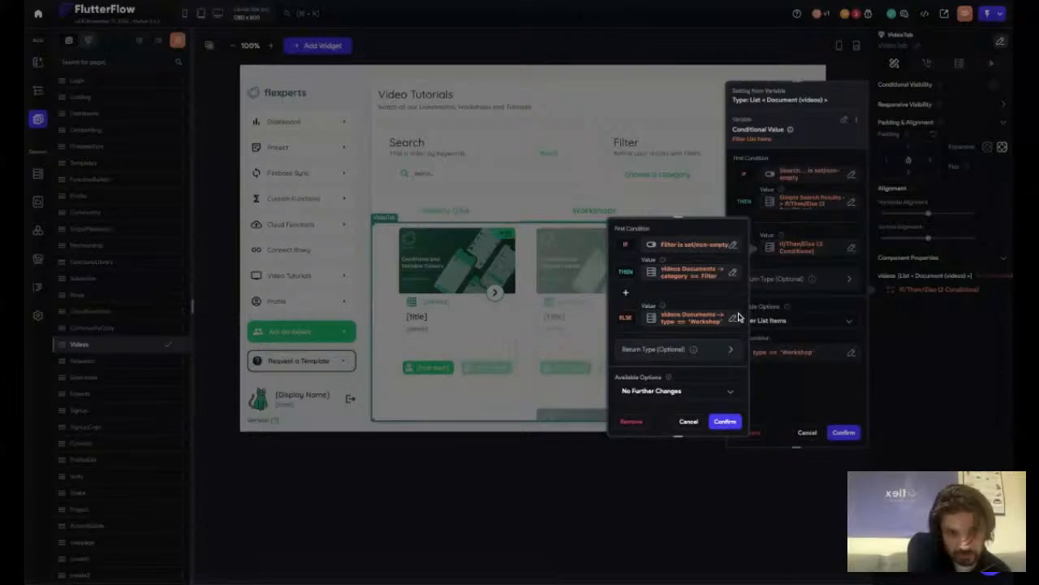
pyautogui.scroll(2, 737, 315)
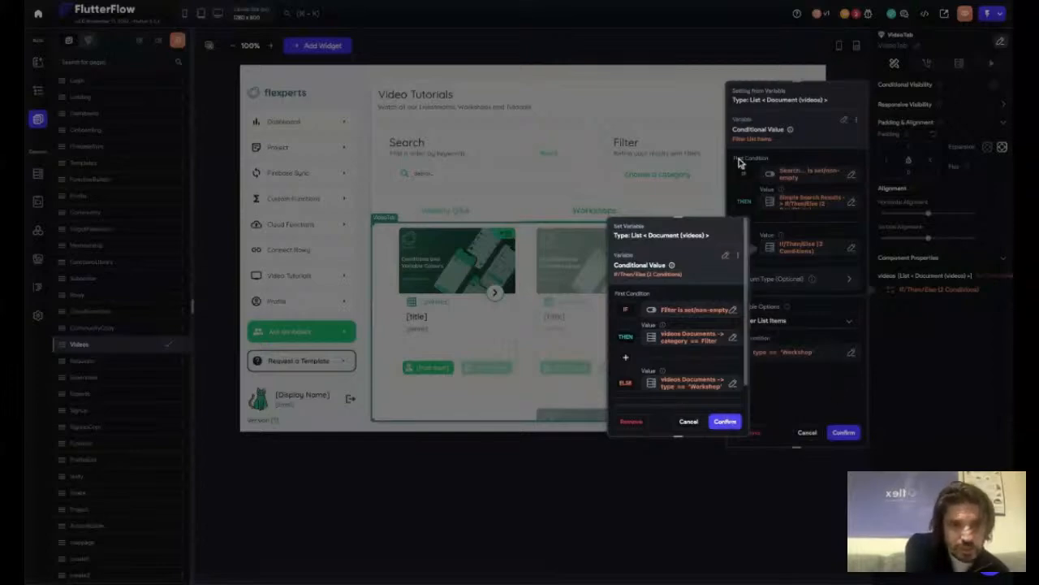
pyautogui.click(752, 381)
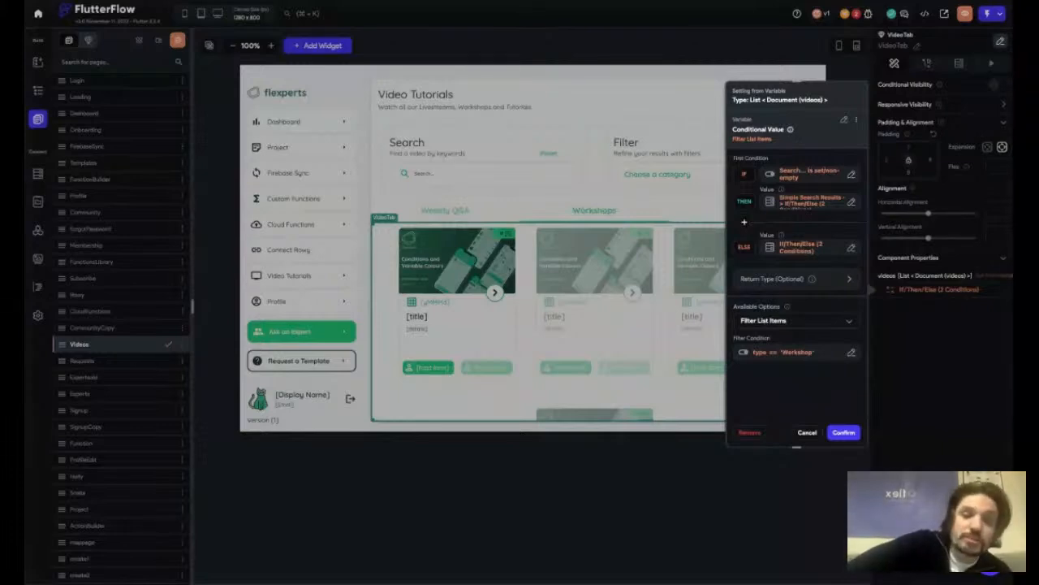
pyautogui.click(852, 176)
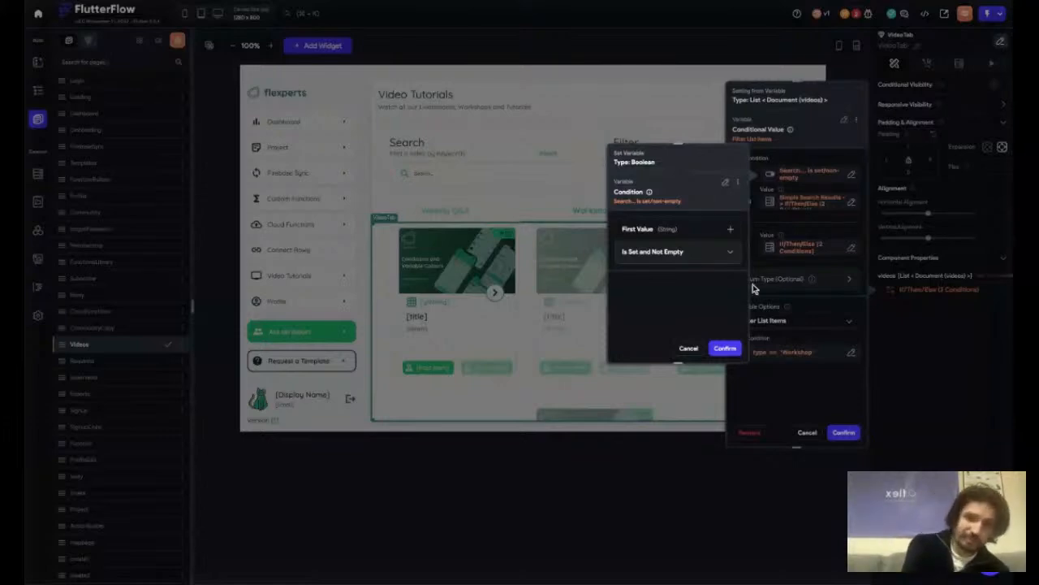
pyautogui.click(689, 349)
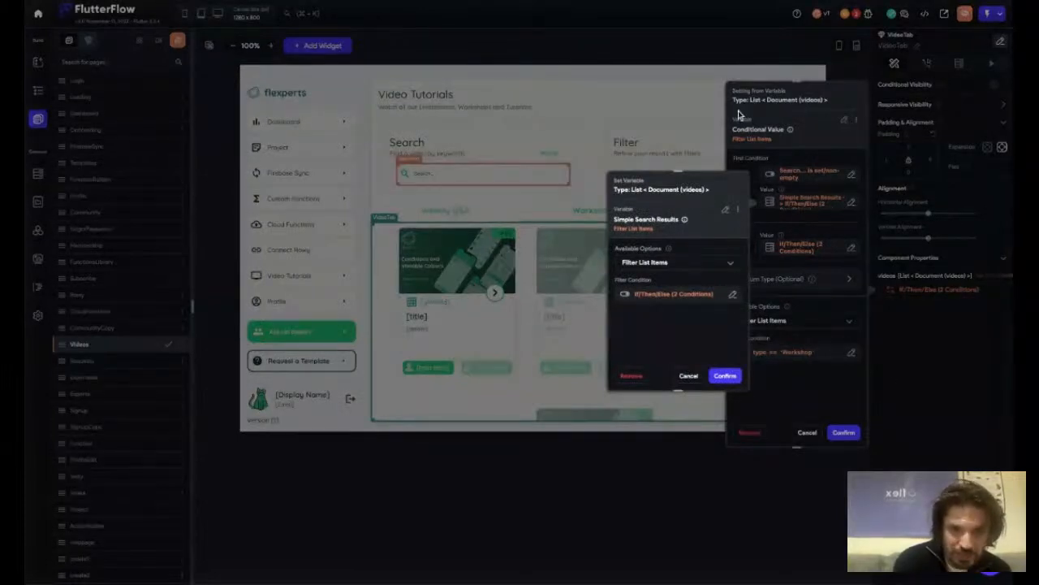
pyautogui.click(730, 297)
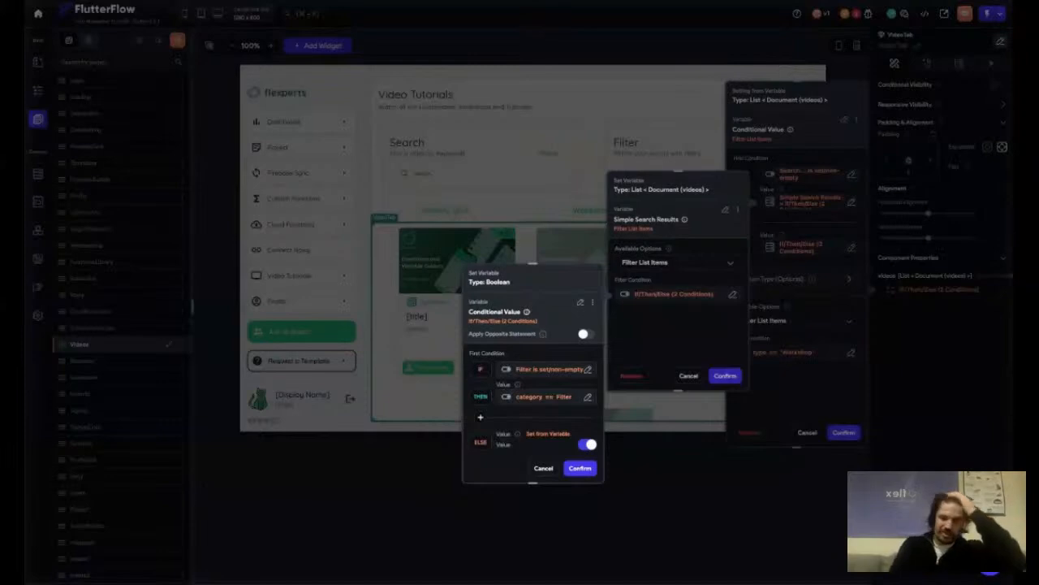
pyautogui.click(543, 468)
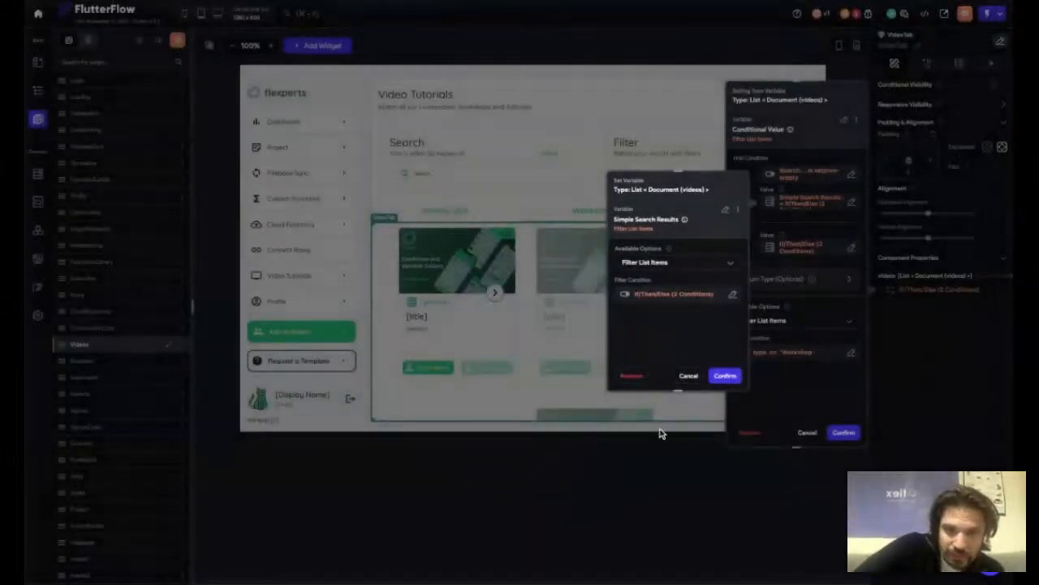
pyautogui.click(687, 376)
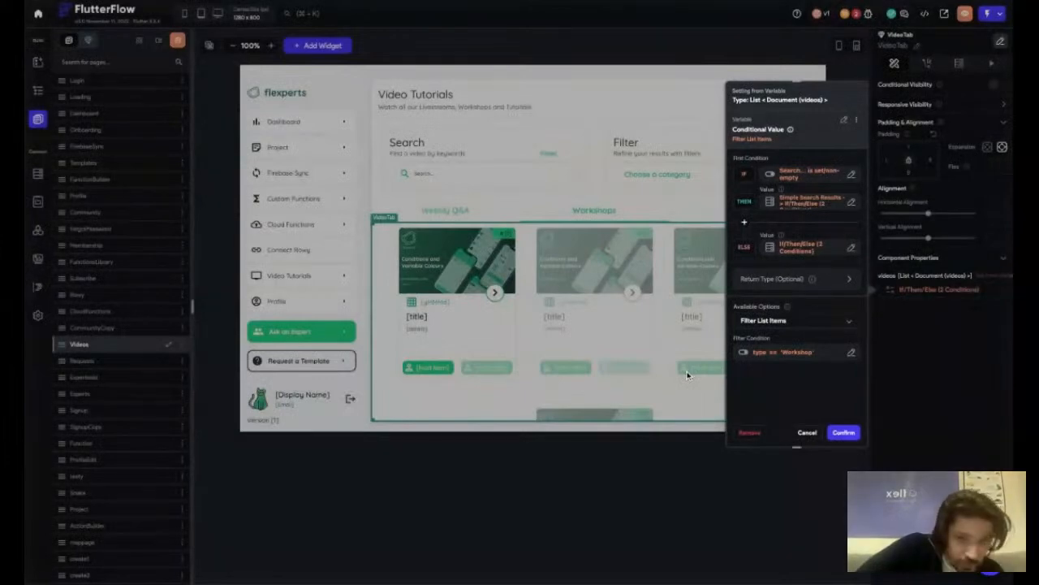
# - Copy the outer IF's search-is-set condition, and replace the IF condition with Combine Conditions (And/Or)
pyautogui.click(851, 175)
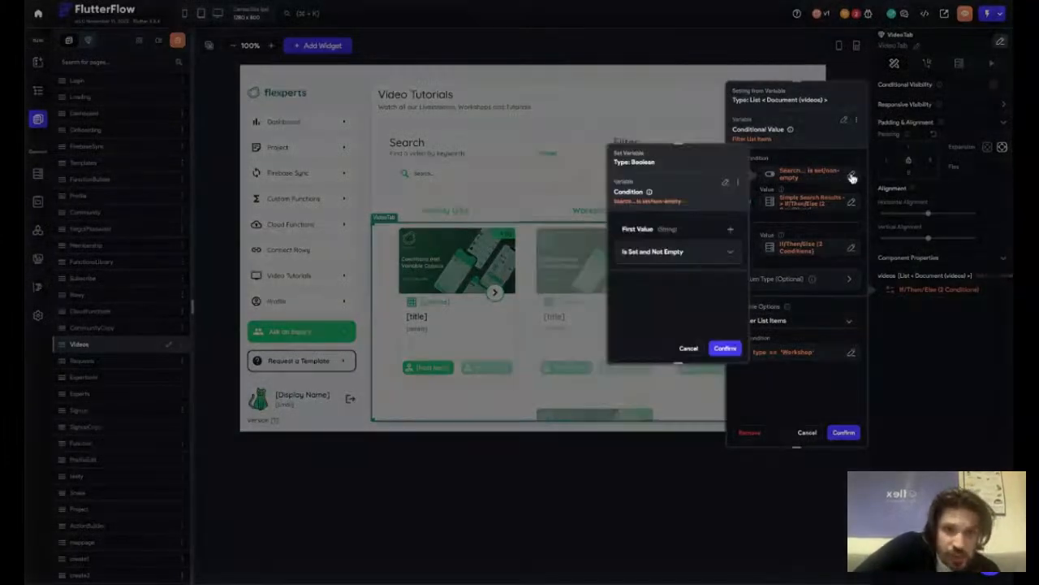
pyautogui.click(731, 183)
pyautogui.click(673, 174)
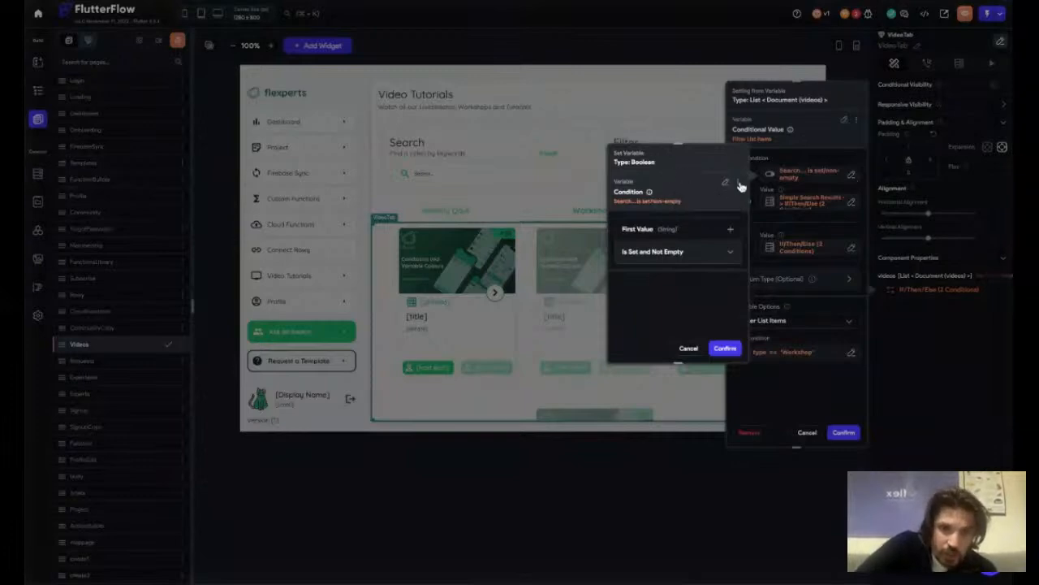
pyautogui.click(739, 184)
pyautogui.click(722, 201)
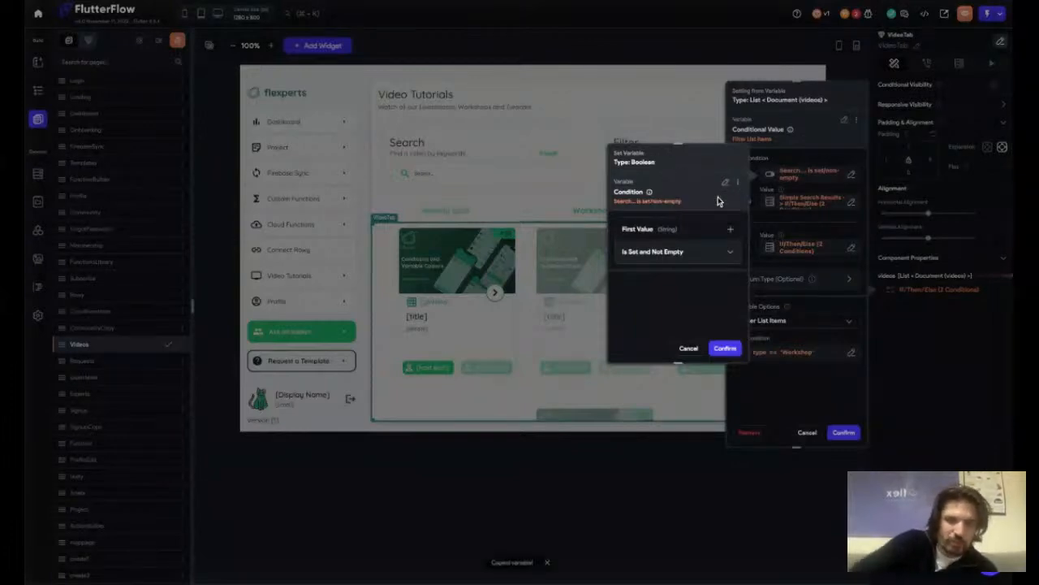
pyautogui.click(724, 186)
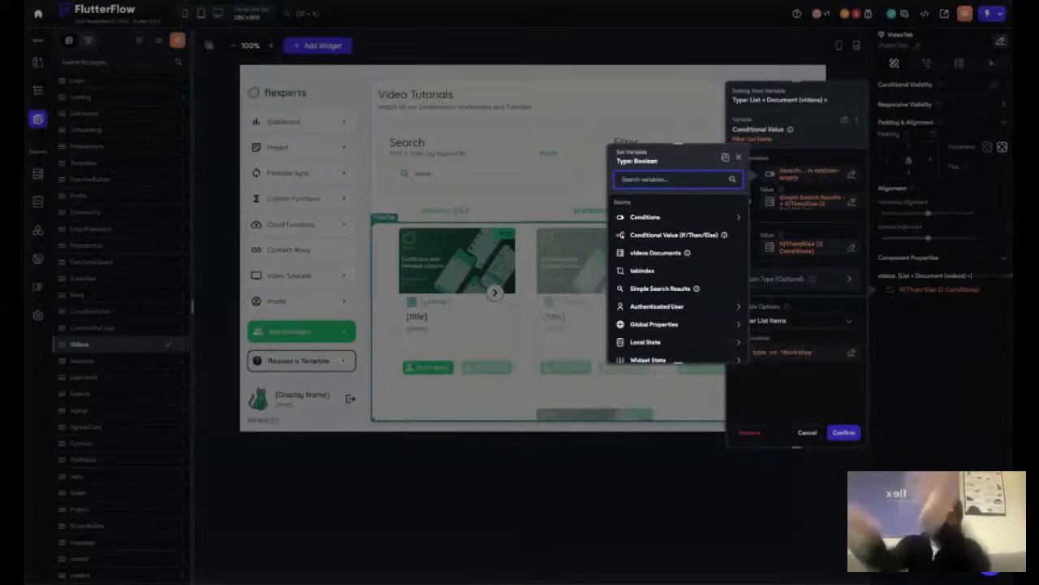
pyautogui.click(640, 219)
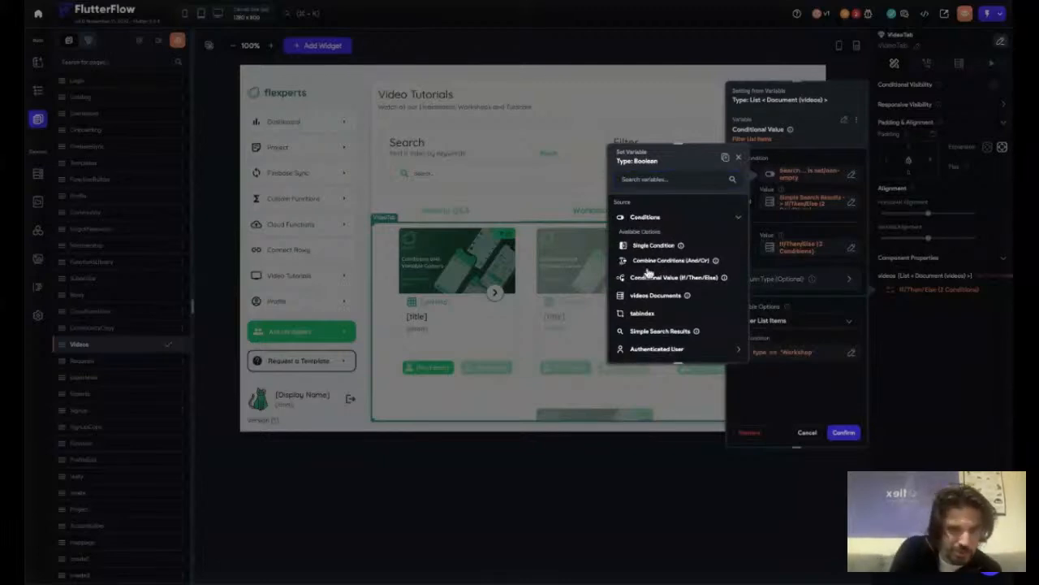
pyautogui.click(654, 261)
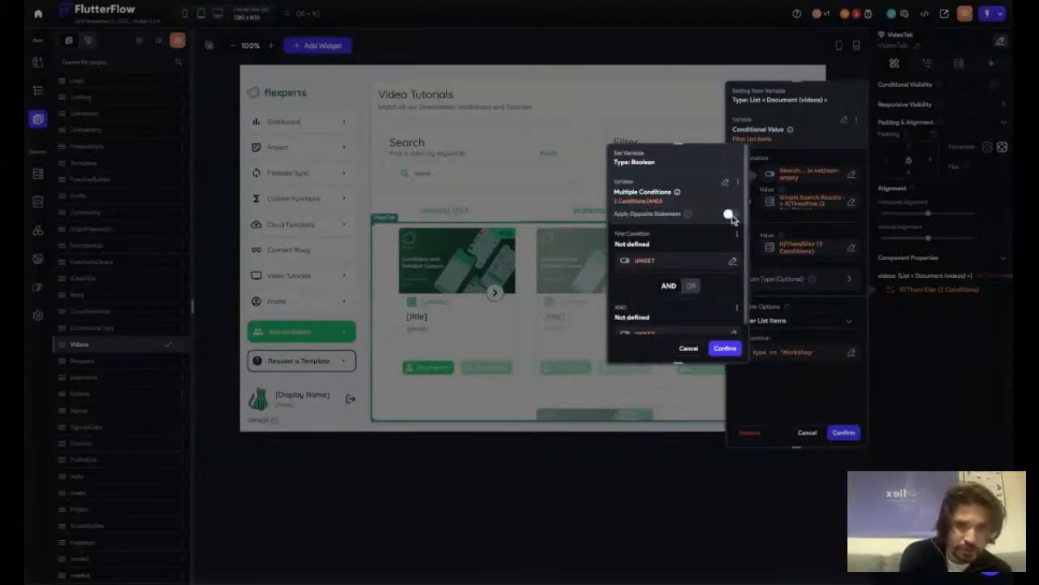
# - Paste the copied search Is Set and Not Empty condition as the first combined condition and confirm it
pyautogui.click(733, 261)
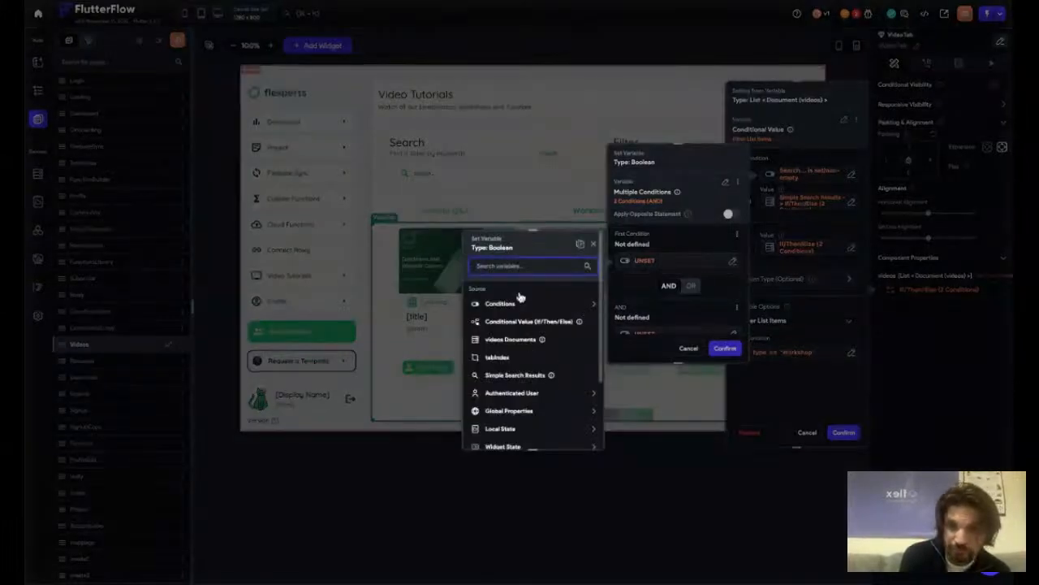
pyautogui.click(579, 244)
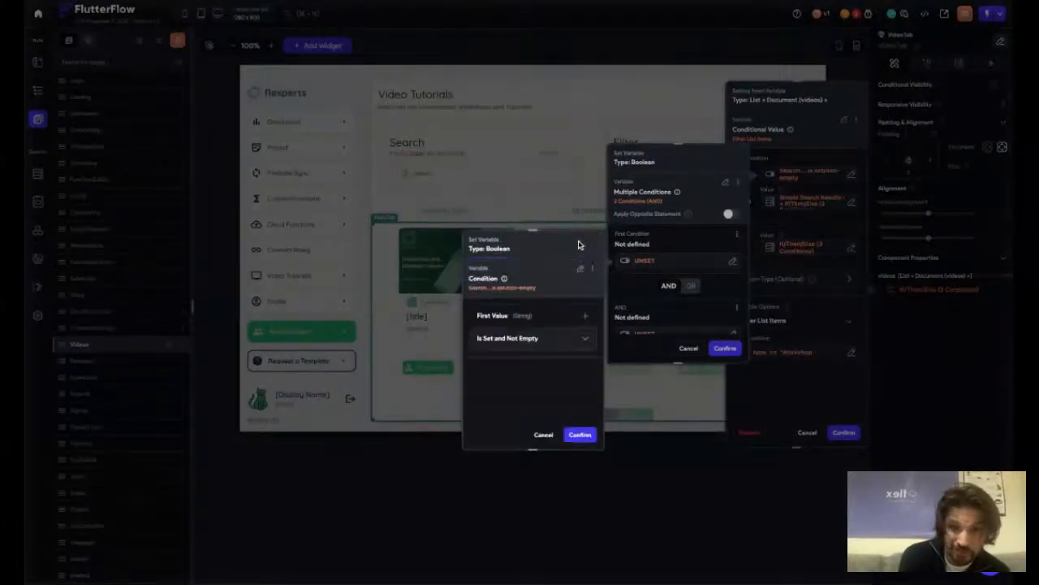
pyautogui.click(581, 443)
# - Make the second combined condition, joined by AND, a Single Condition
pyautogui.scroll(-2, 687, 325)
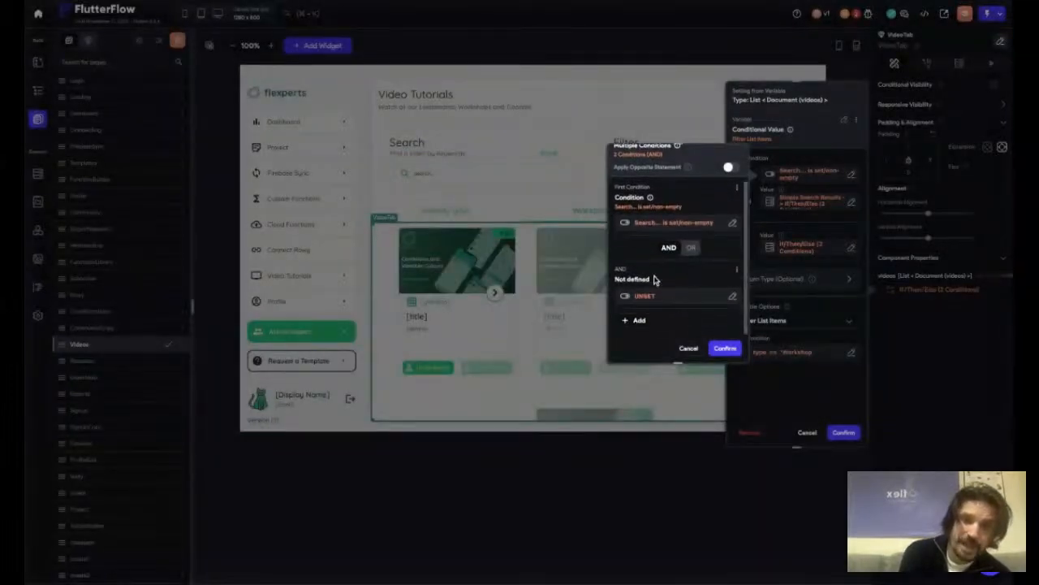
pyautogui.scroll(-1, 731, 294)
pyautogui.click(734, 294)
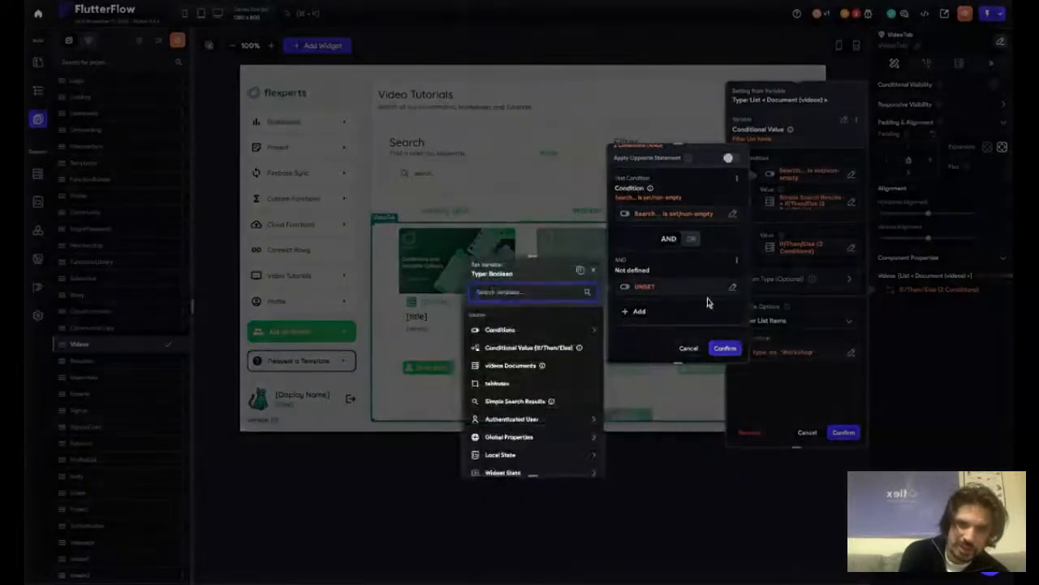
pyautogui.click(505, 329)
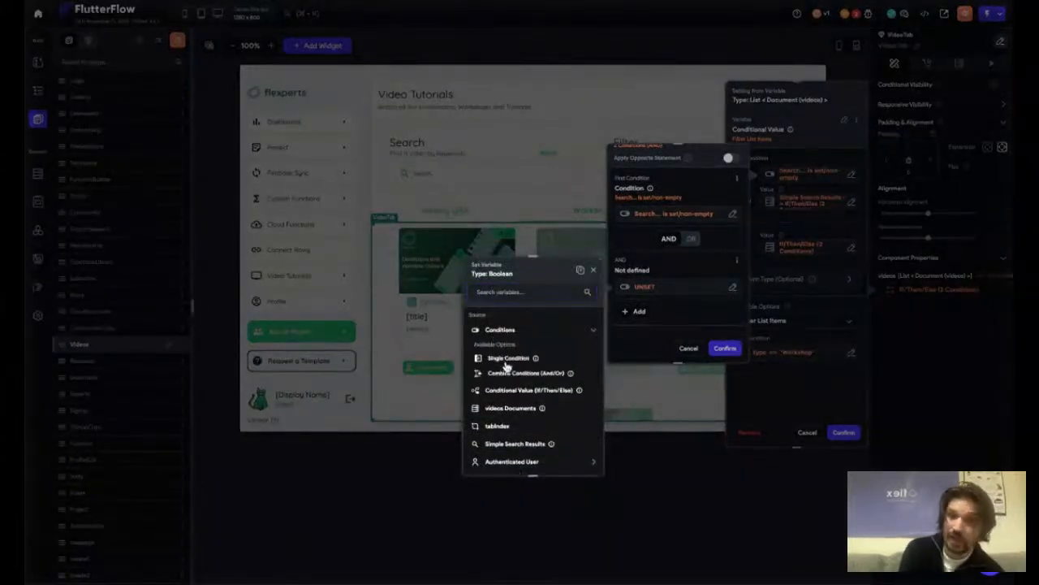
pyautogui.click(506, 359)
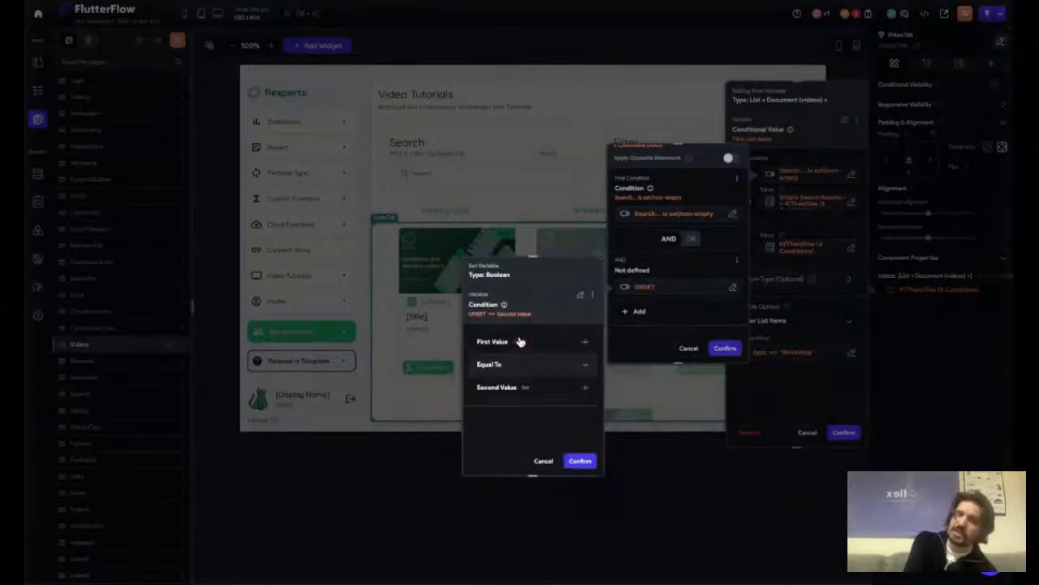
# - Set the second combined condition's first value to Simple Search Results with Number of Items and No Further Changes
pyautogui.click(521, 341)
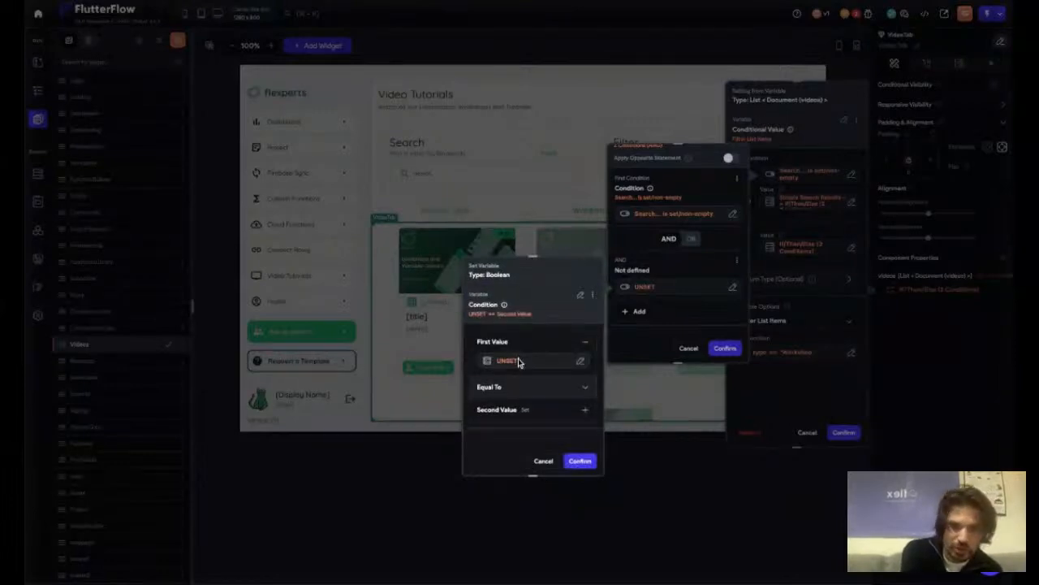
pyautogui.click(518, 360)
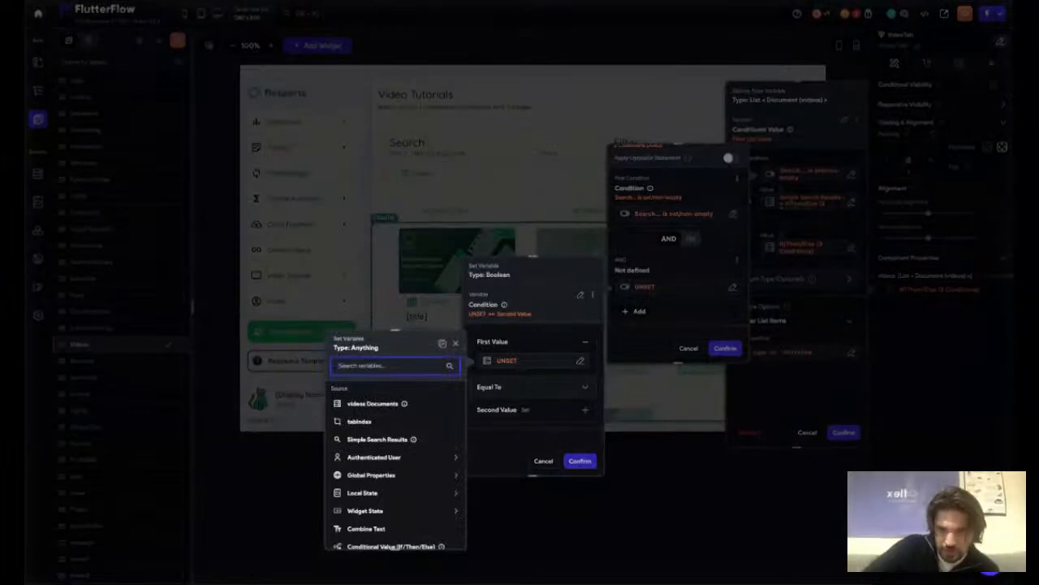
pyautogui.click(428, 439)
pyautogui.click(409, 423)
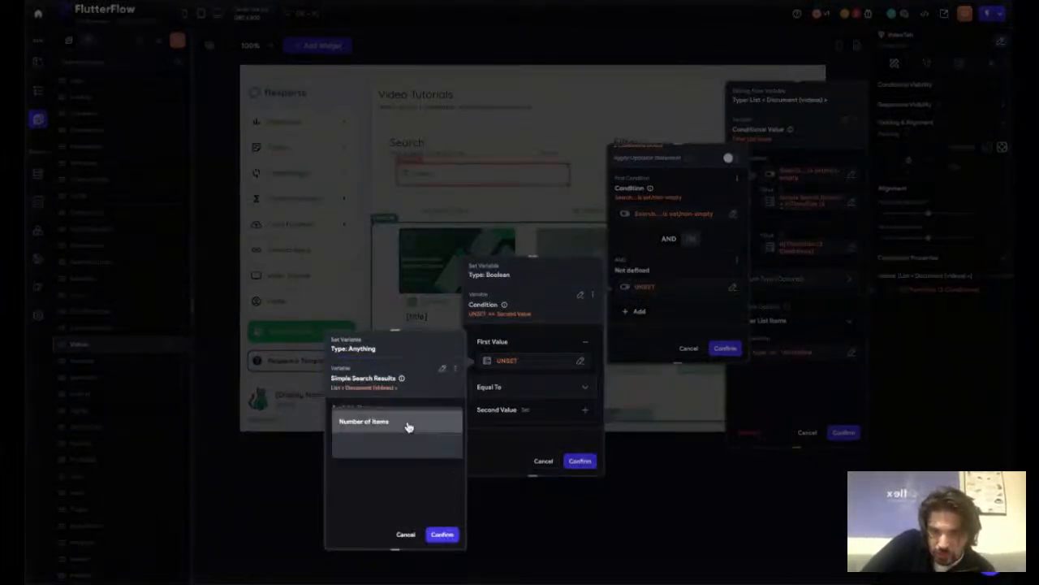
pyautogui.click(409, 423)
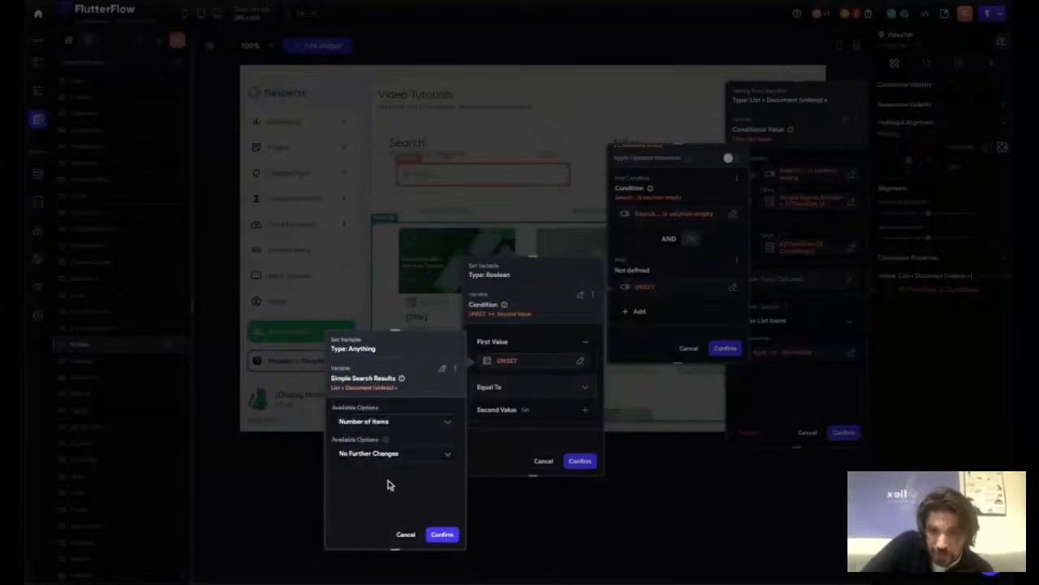
pyautogui.click(385, 456)
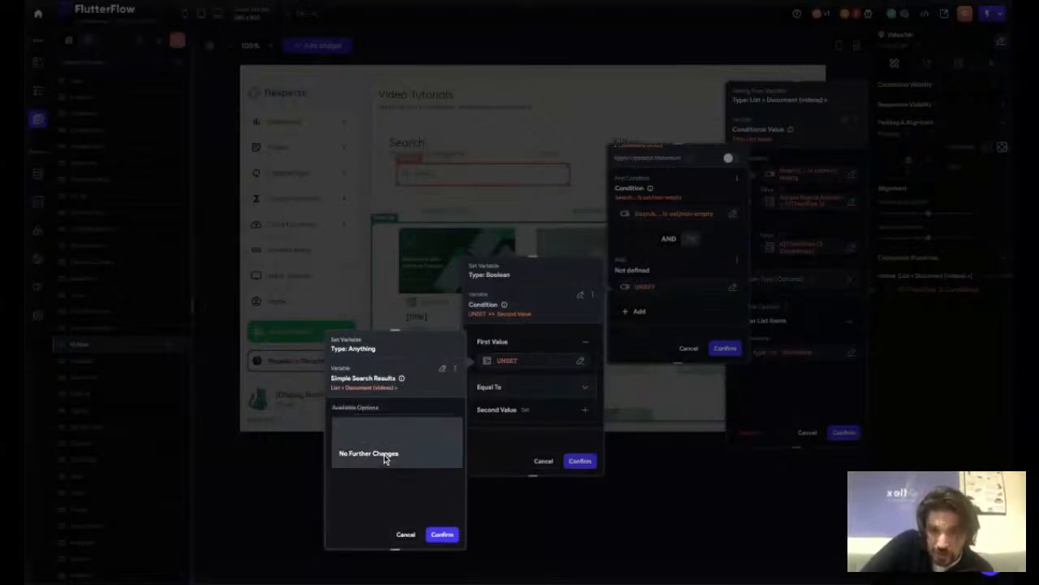
pyautogui.click(393, 541)
# - Copy the Simple Search Results item-count variable, paste it back as the first value and confirm it
pyautogui.click(454, 369)
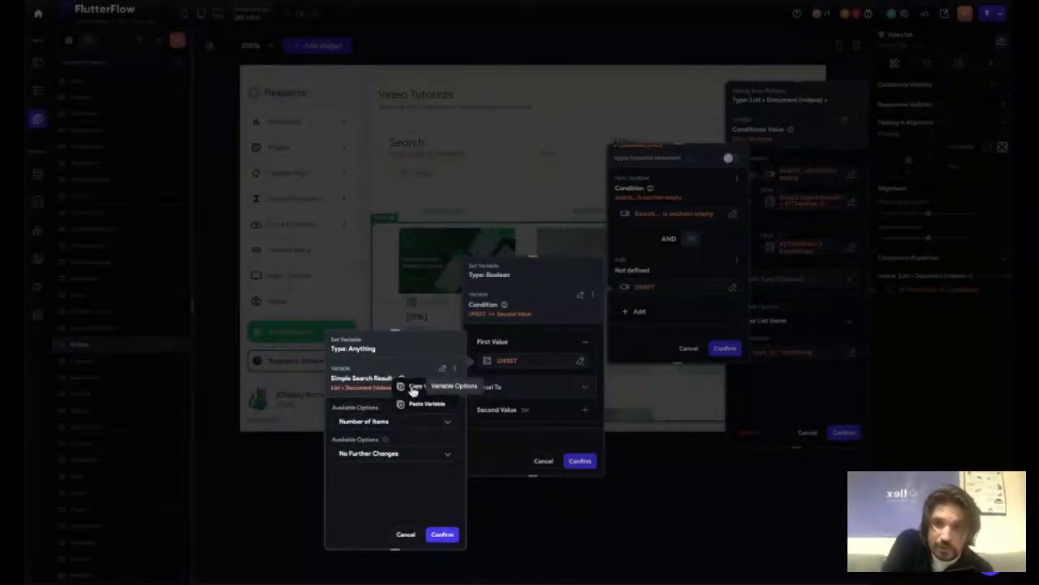
pyautogui.click(442, 368)
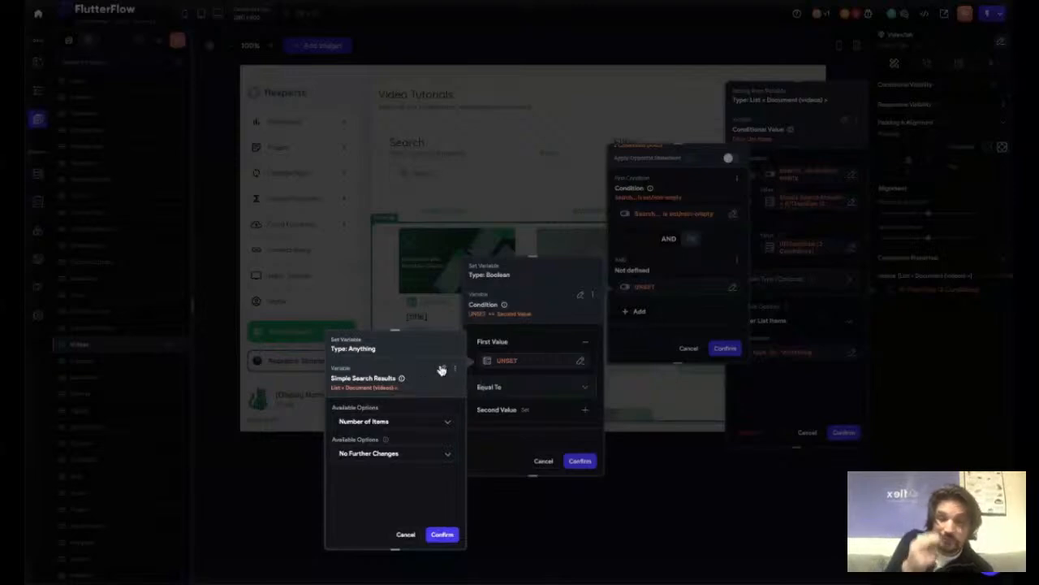
pyautogui.click(443, 369)
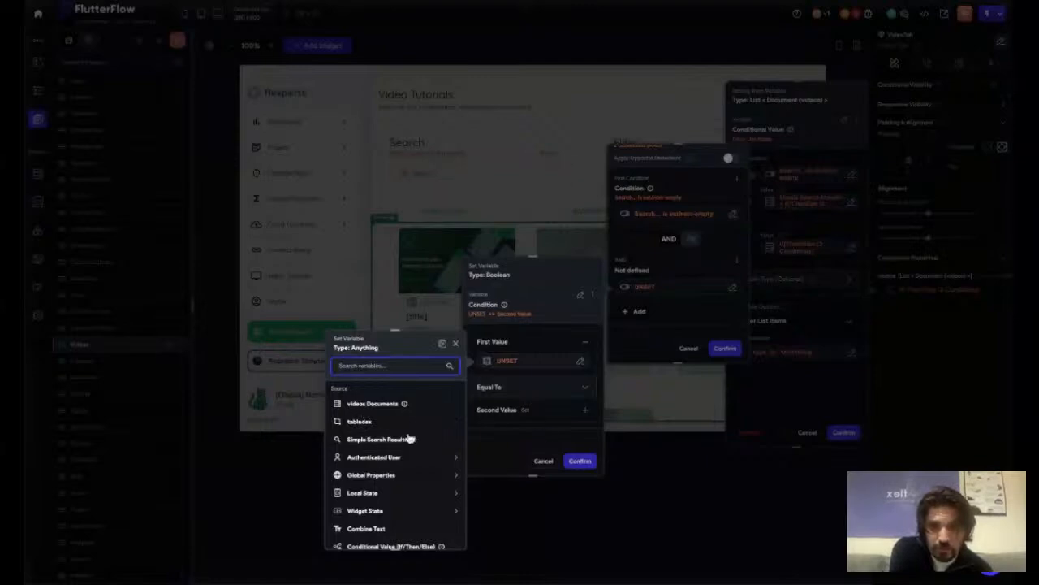
pyautogui.click(442, 345)
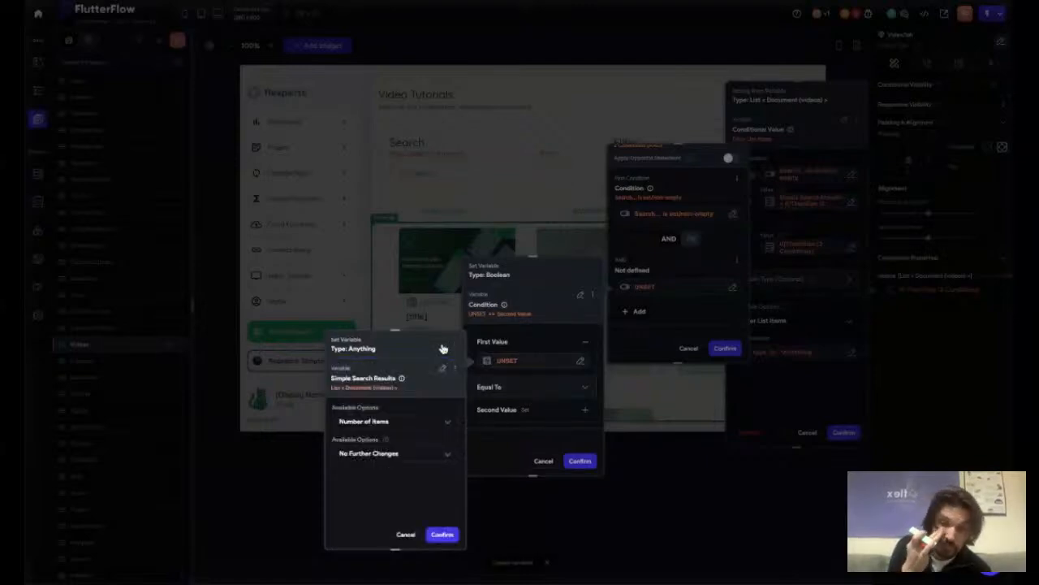
pyautogui.click(437, 539)
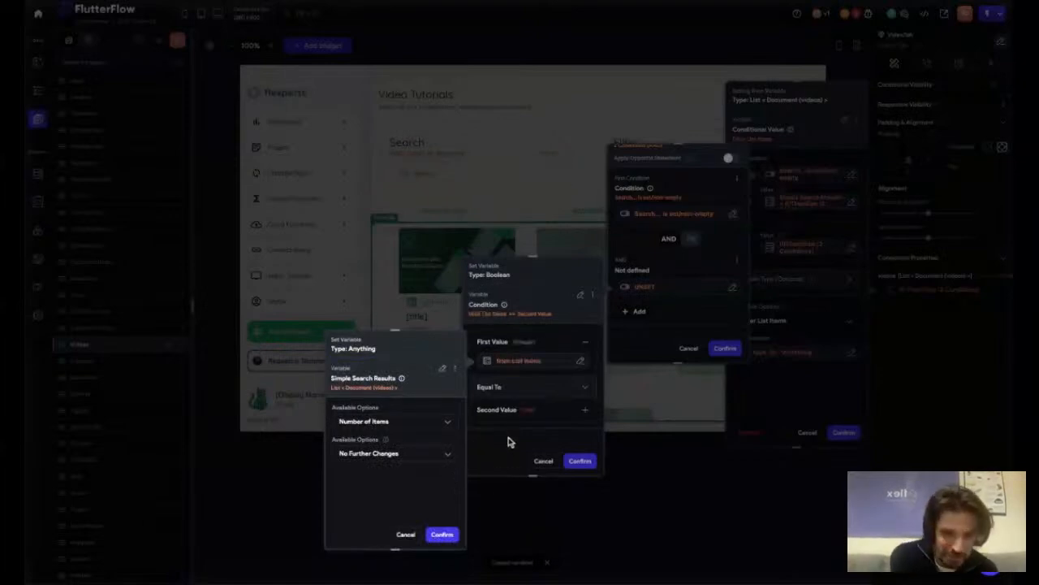
# - Set the comparison for the number of search result items to Is Set and confirm the condition
pyautogui.click(501, 389)
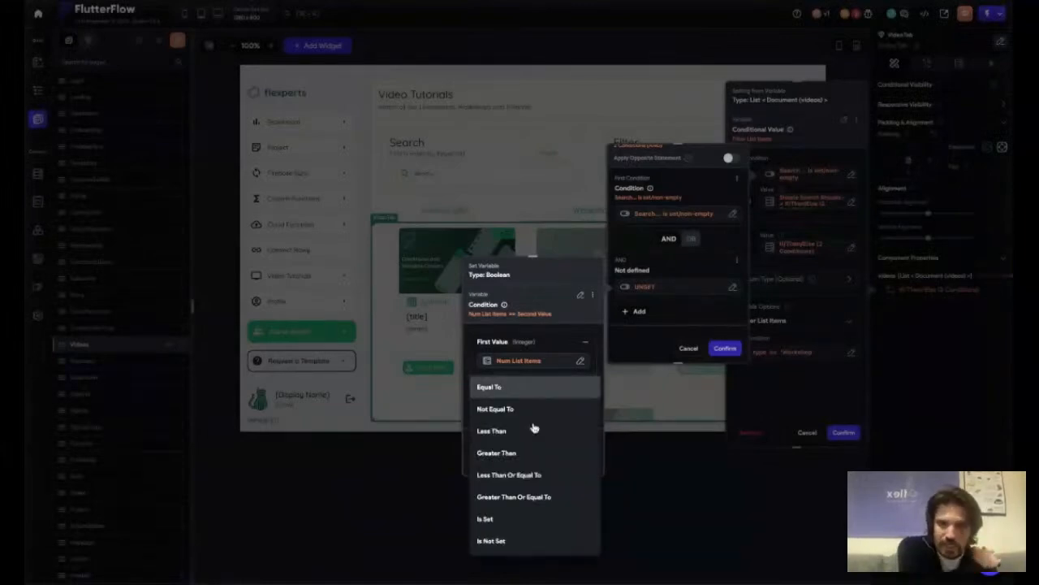
pyautogui.click(495, 522)
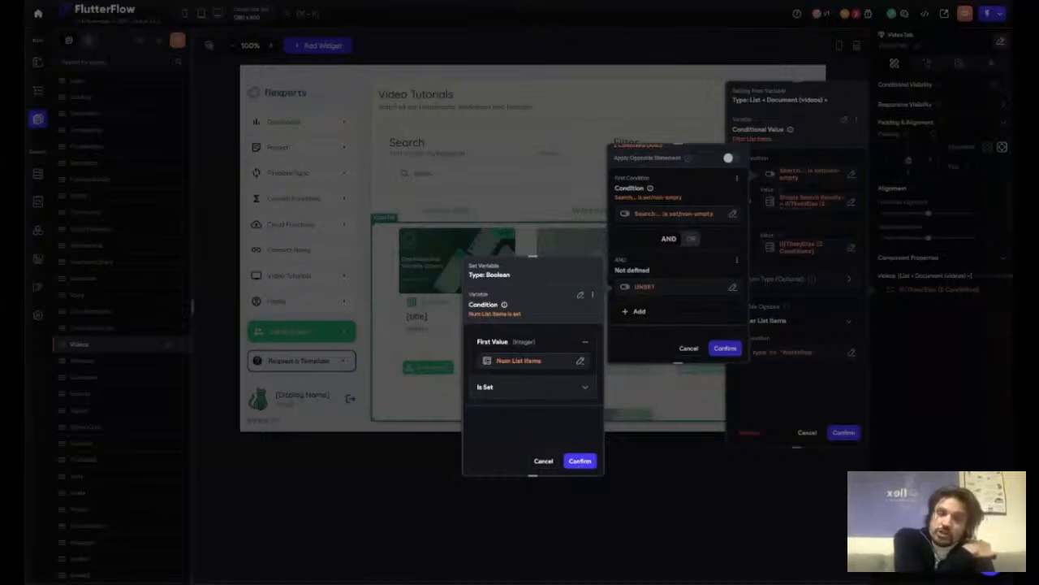
pyautogui.click(580, 461)
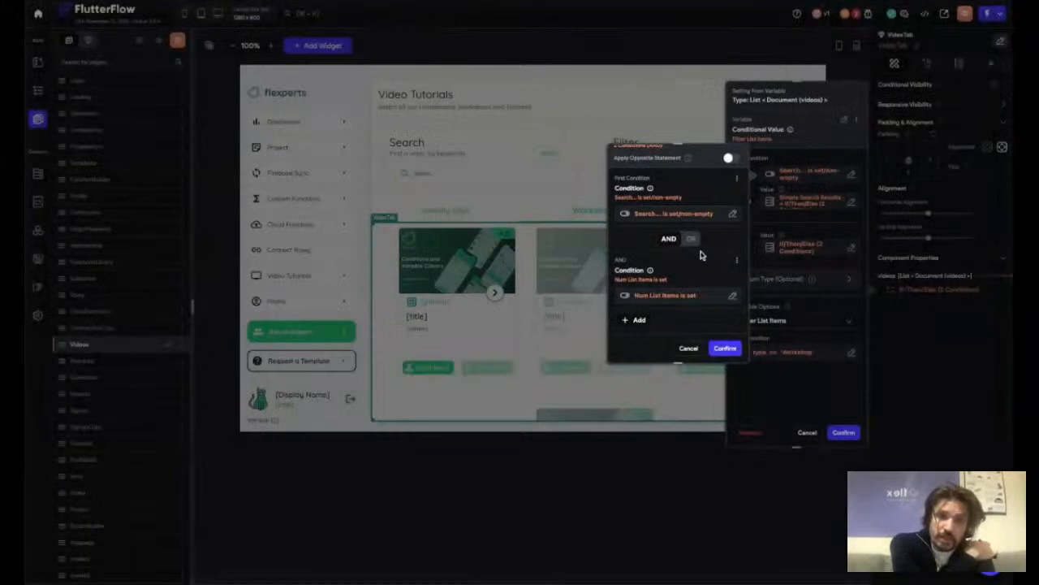
# - Copy the "Num List Items is set" condition and paste it into a newly added third AND condition
pyautogui.scroll(-1, 705, 255)
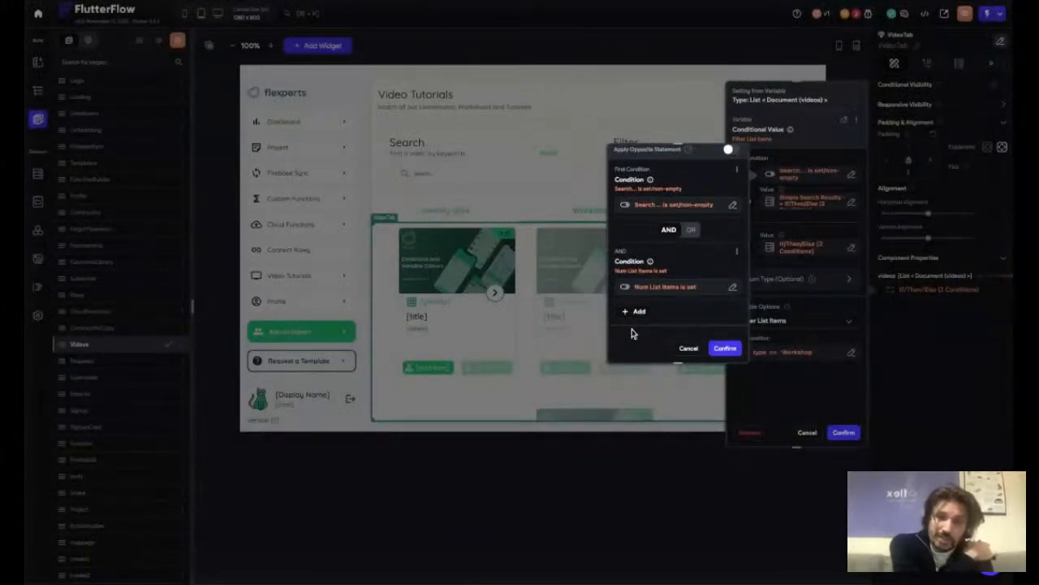
pyautogui.click(738, 252)
pyautogui.click(707, 273)
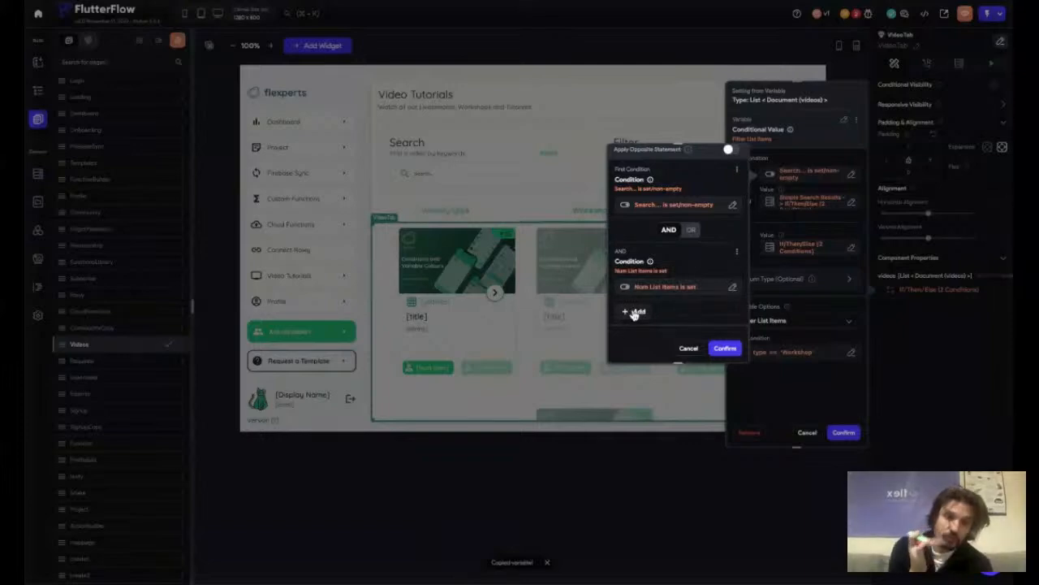
pyautogui.click(639, 314)
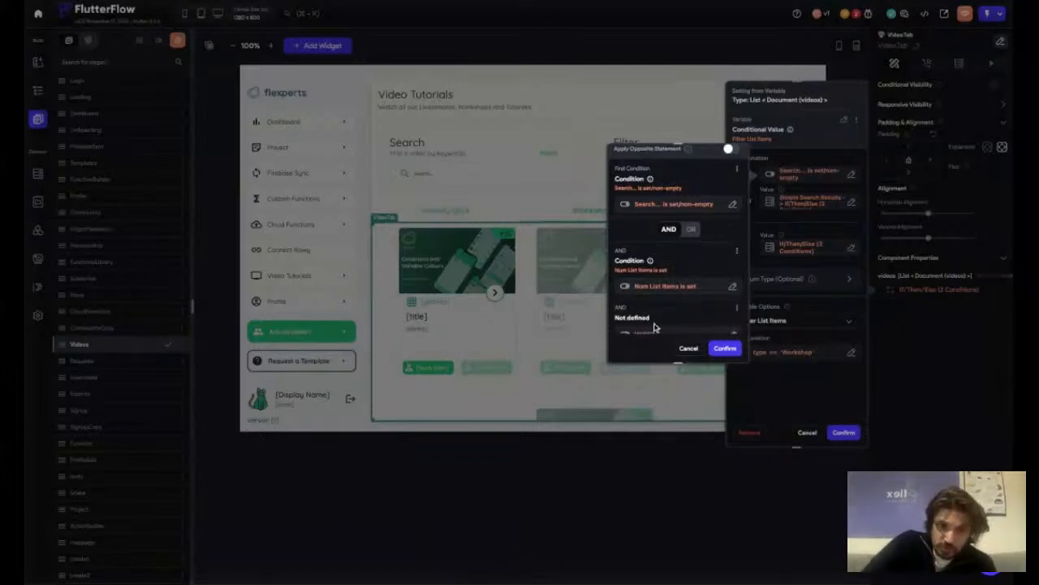
pyautogui.scroll(-1, 650, 325)
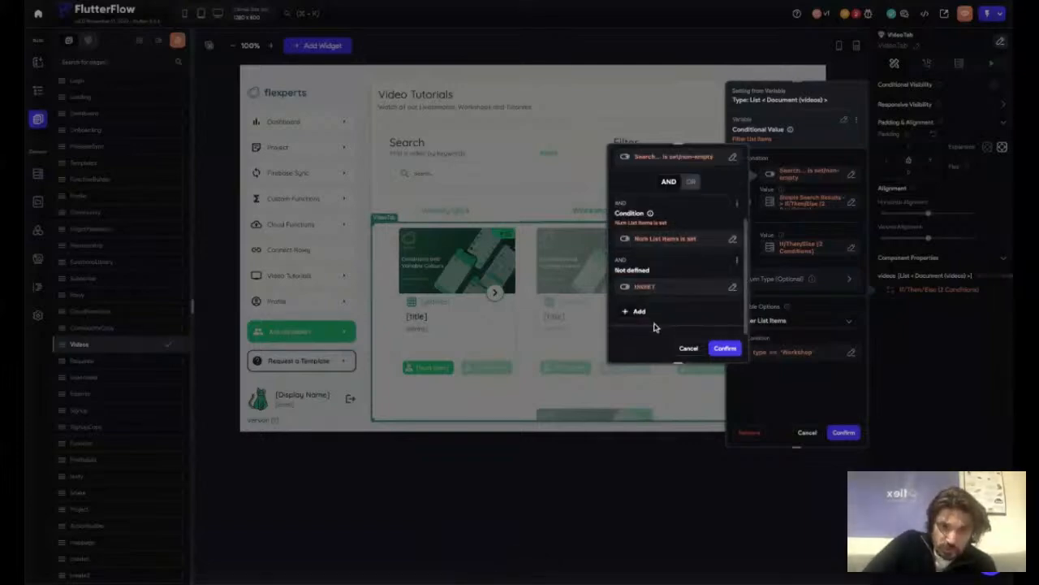
pyautogui.click(733, 289)
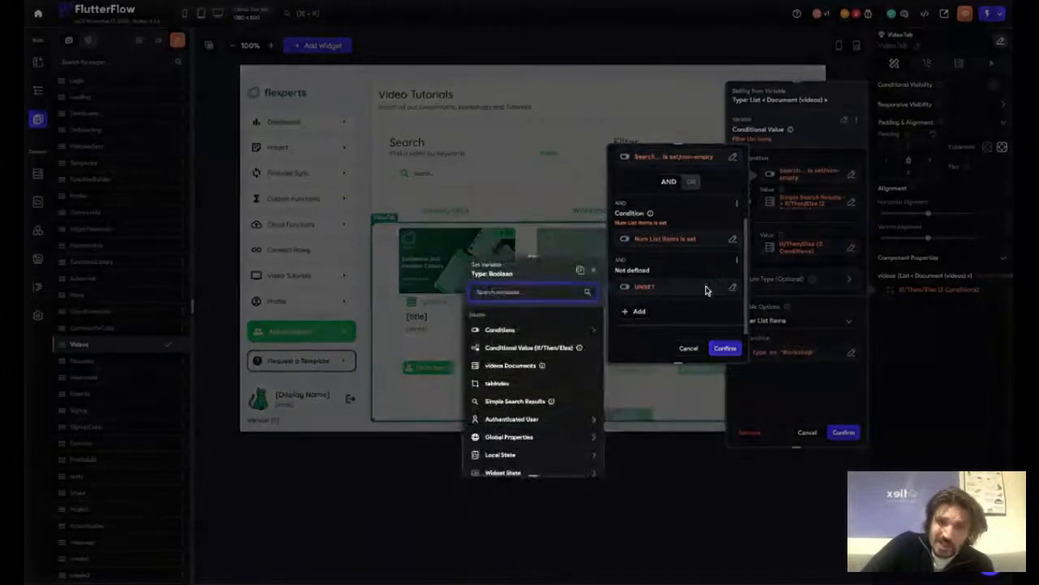
pyautogui.click(579, 272)
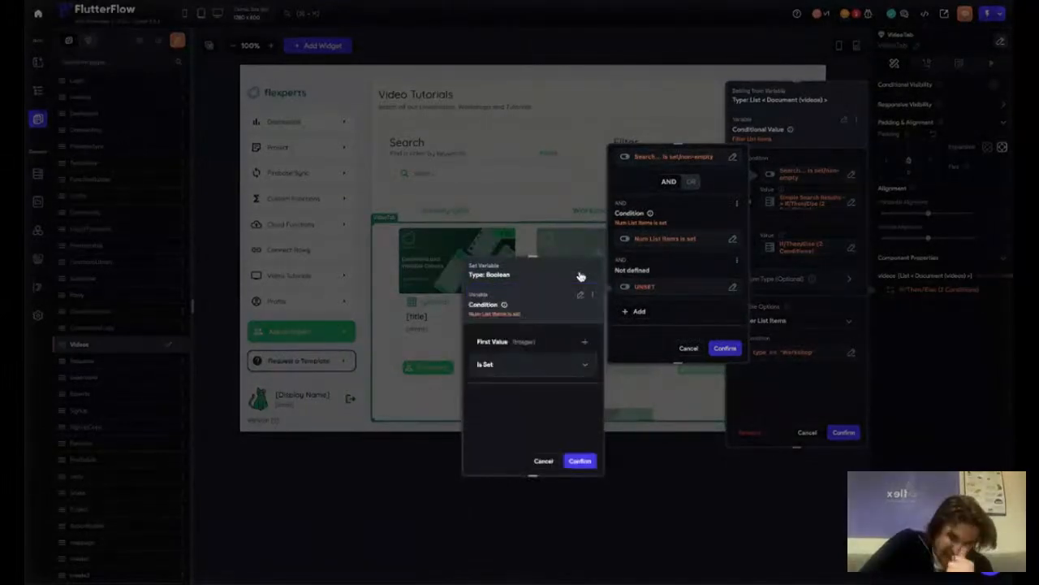
# - Change the third condition to Greater Than Or Equal To the specific value 1, and confirm it and the combined conditions
pyautogui.click(492, 366)
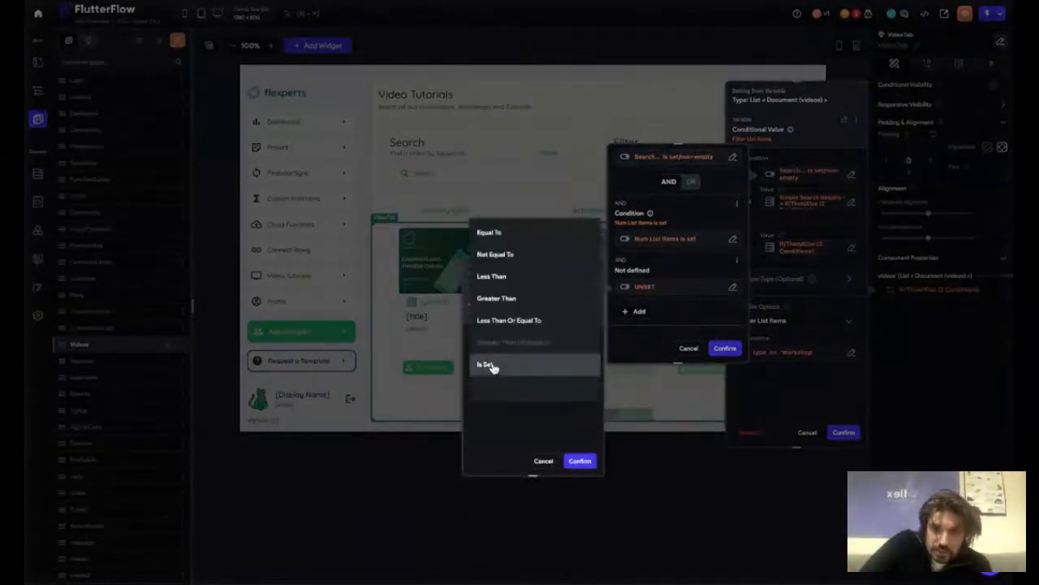
pyautogui.click(530, 348)
pyautogui.click(536, 387)
pyautogui.click(502, 414)
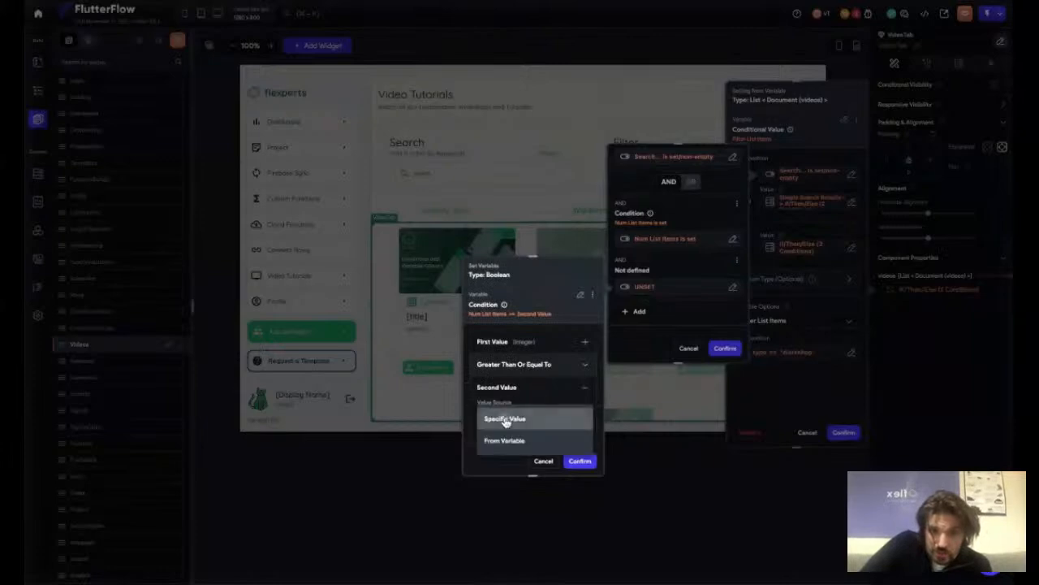
pyautogui.click(518, 420)
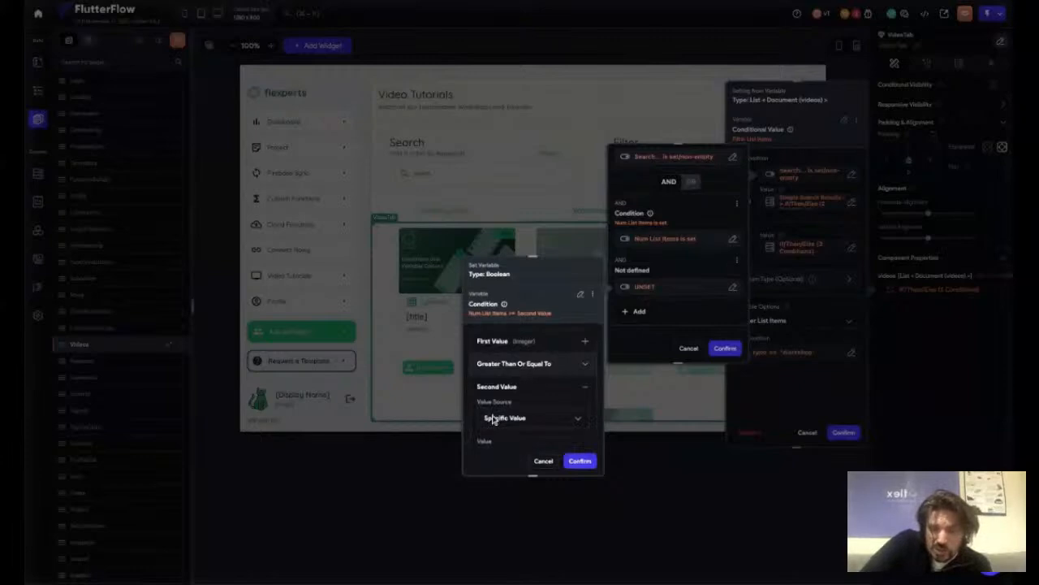
pyautogui.scroll(-1, 501, 439)
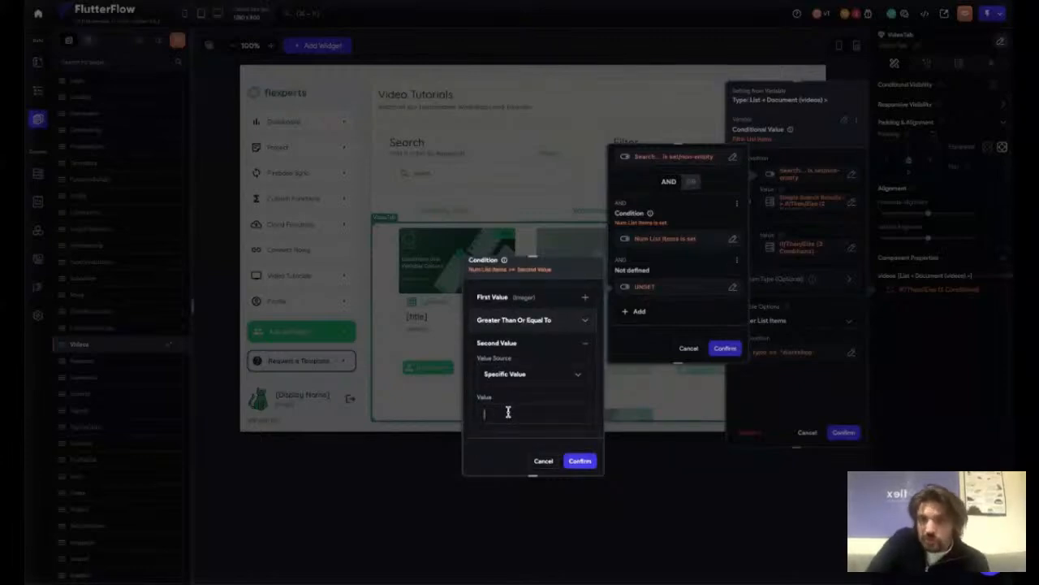
pyautogui.click(509, 412)
pyautogui.write('1')
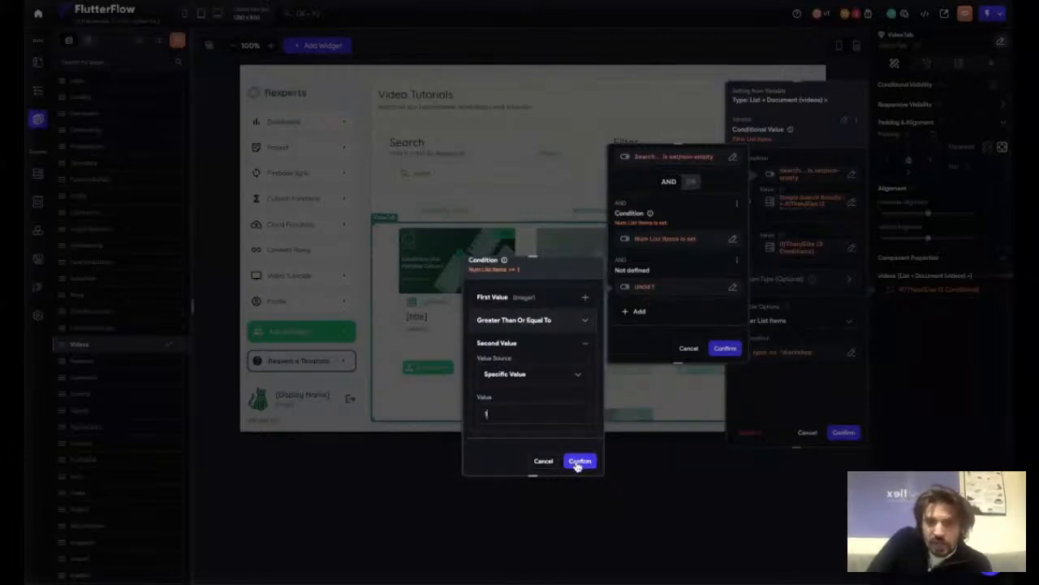
pyautogui.click(579, 461)
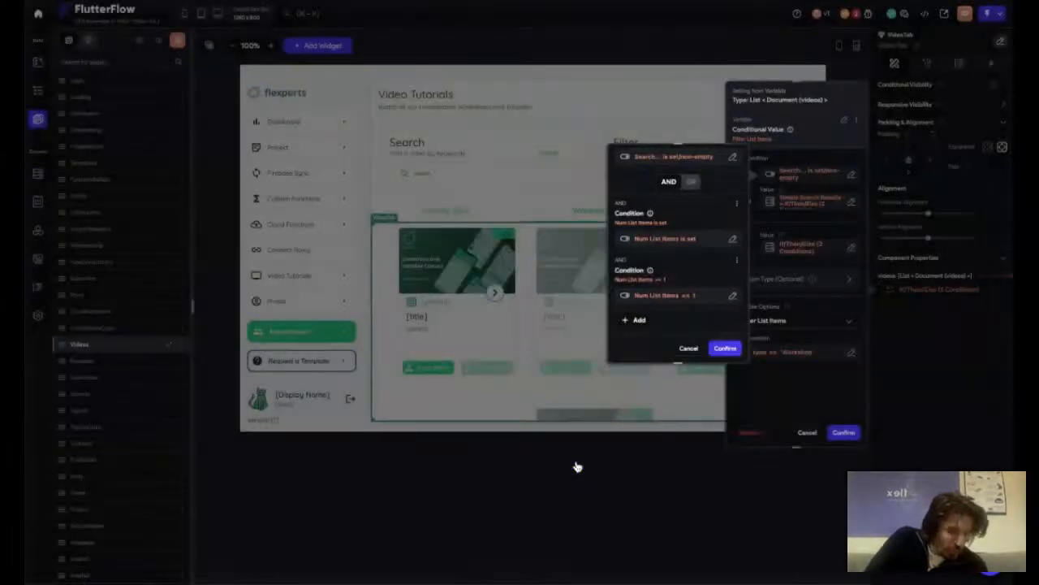
pyautogui.click(727, 349)
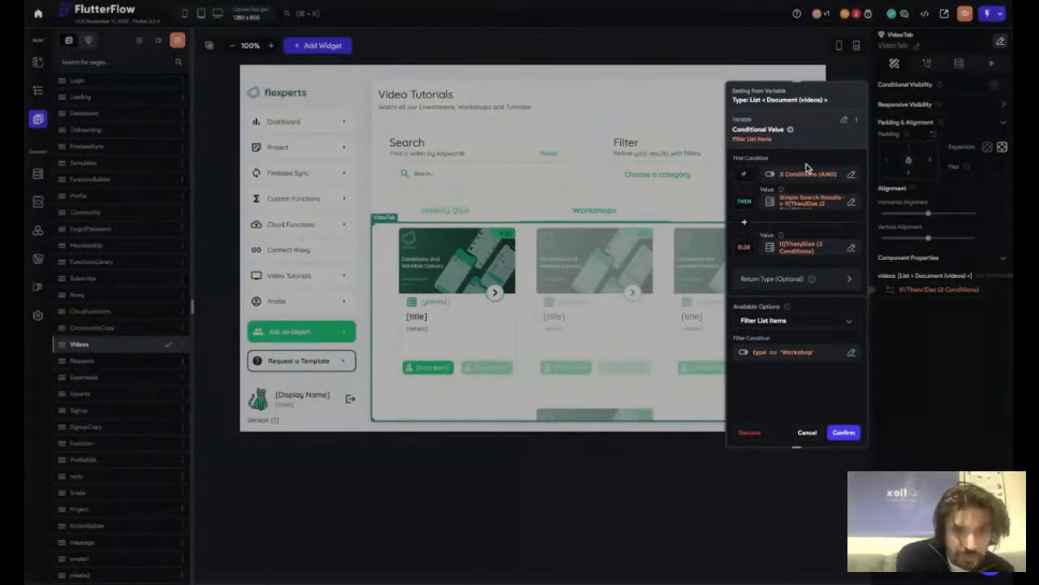
# - Review the category filter on the THEN value and the ELSE conditional, and confirm the tab's video list variable
pyautogui.click(808, 202)
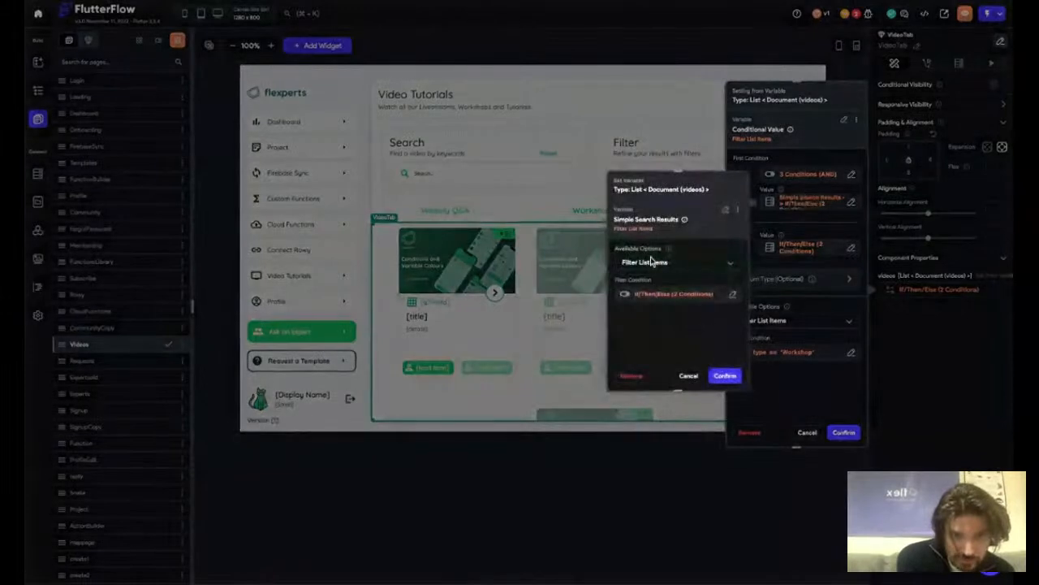
pyautogui.click(665, 297)
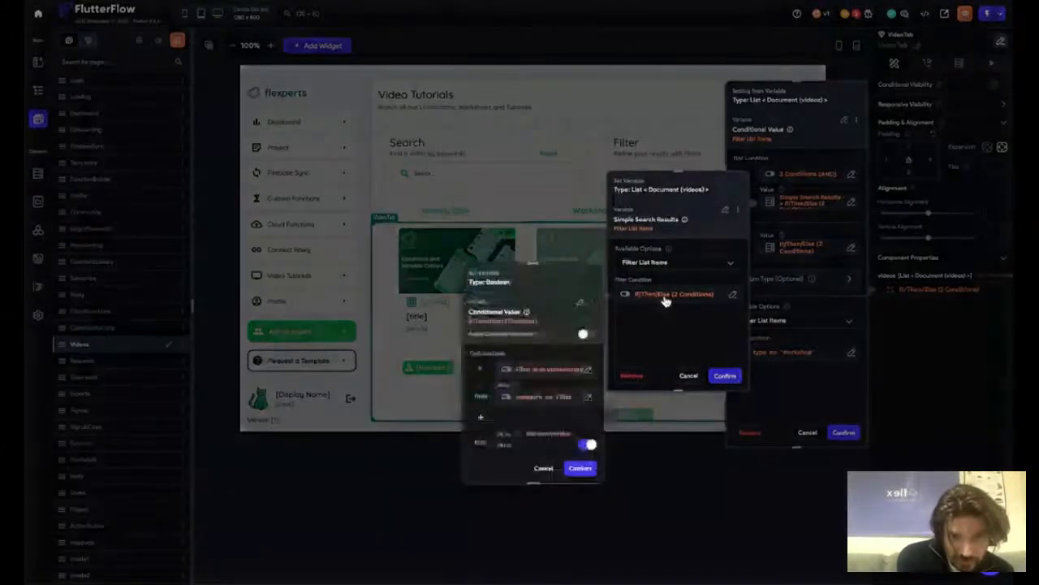
pyautogui.scroll(-1, 560, 375)
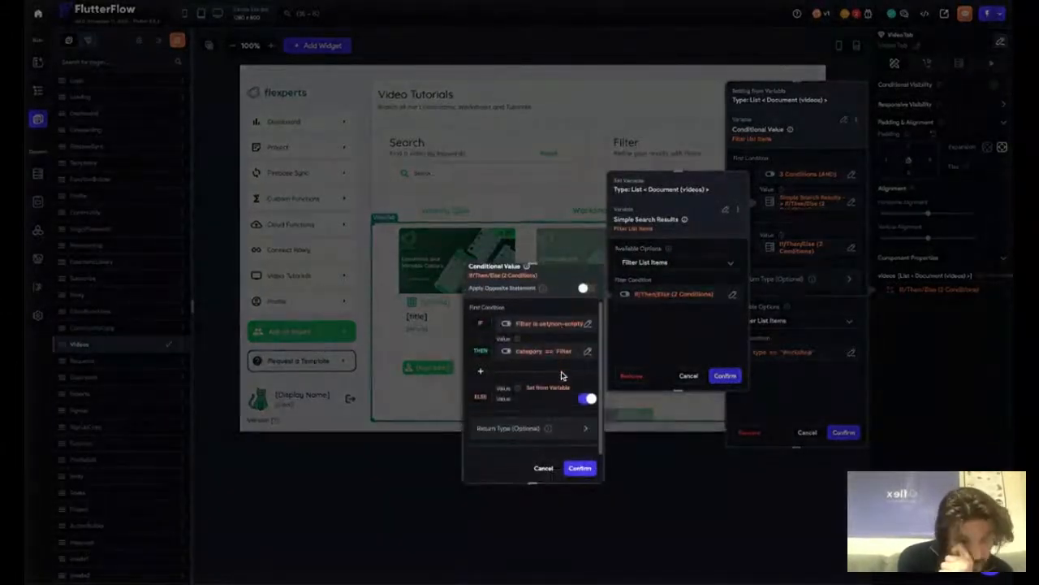
pyautogui.click(580, 468)
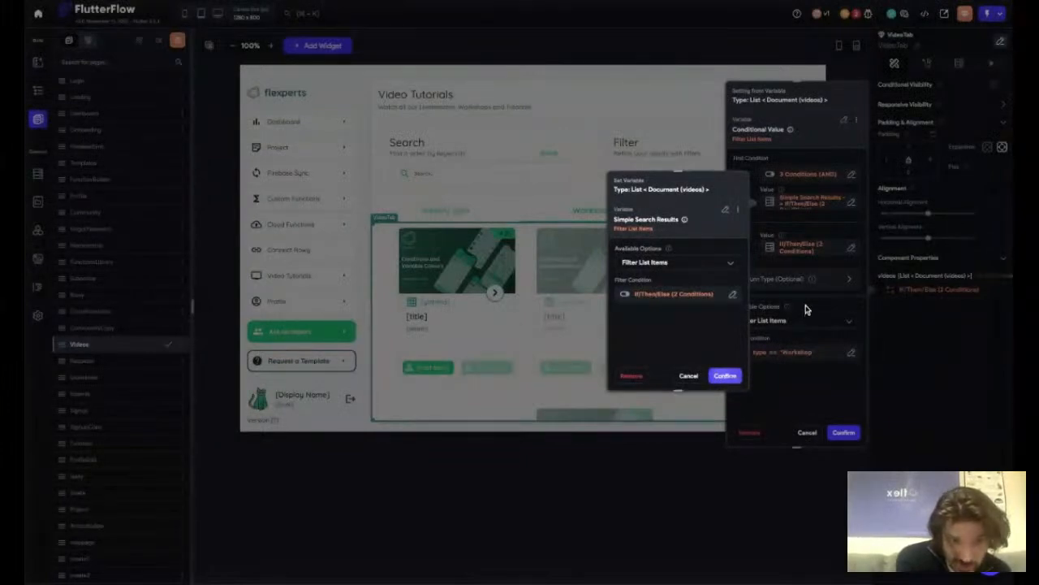
pyautogui.click(760, 210)
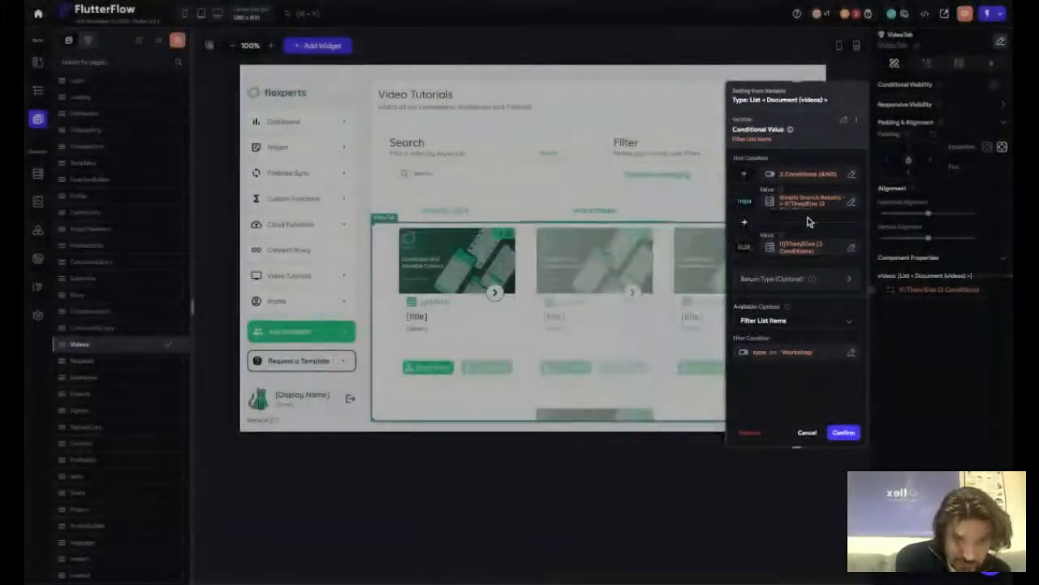
pyautogui.click(800, 248)
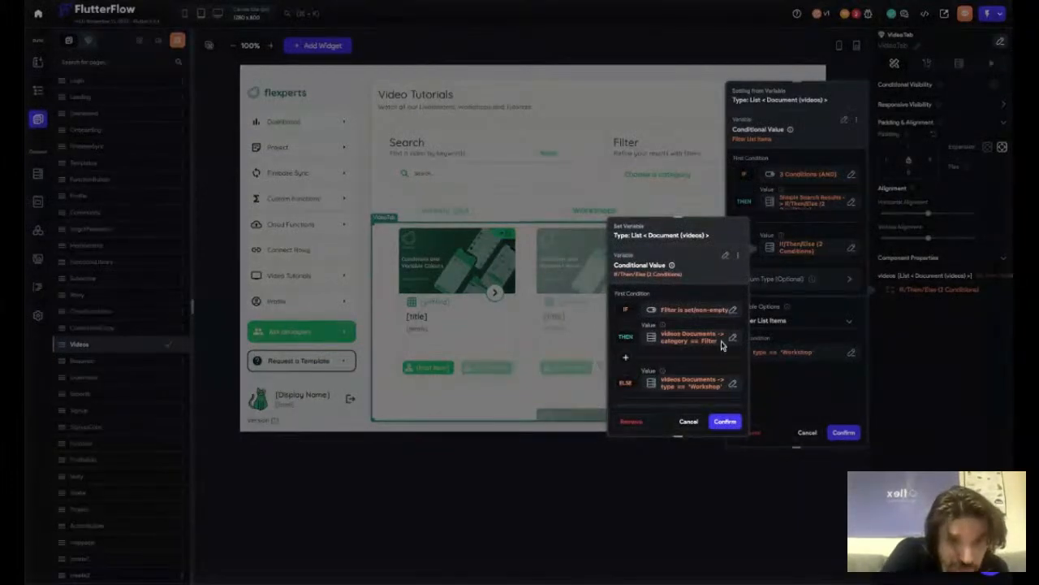
pyautogui.click(725, 422)
pyautogui.click(843, 433)
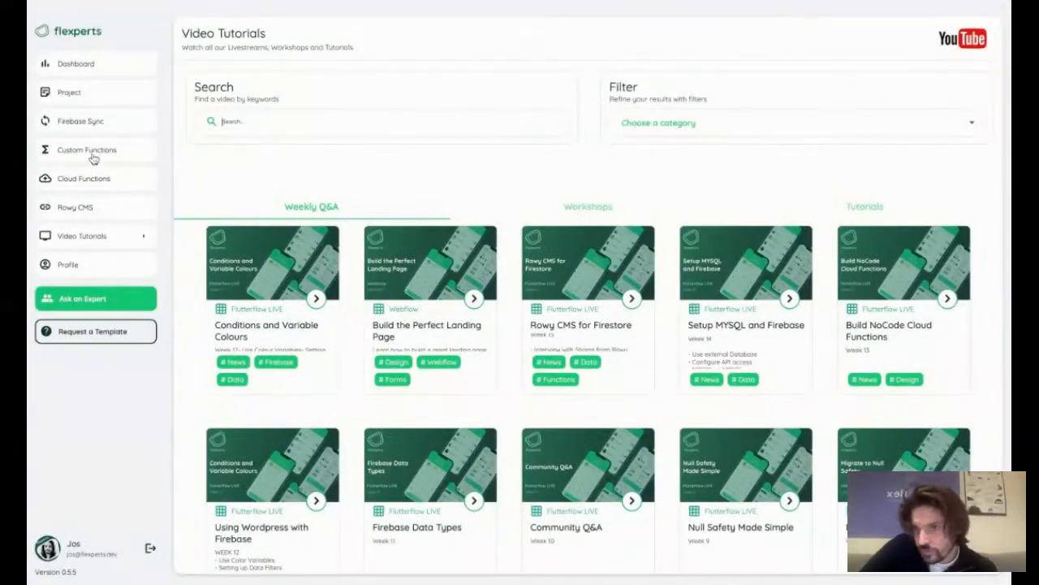
# - Switch to the running flexperts app and open its Custom Functions page
pyautogui.click(89, 154)
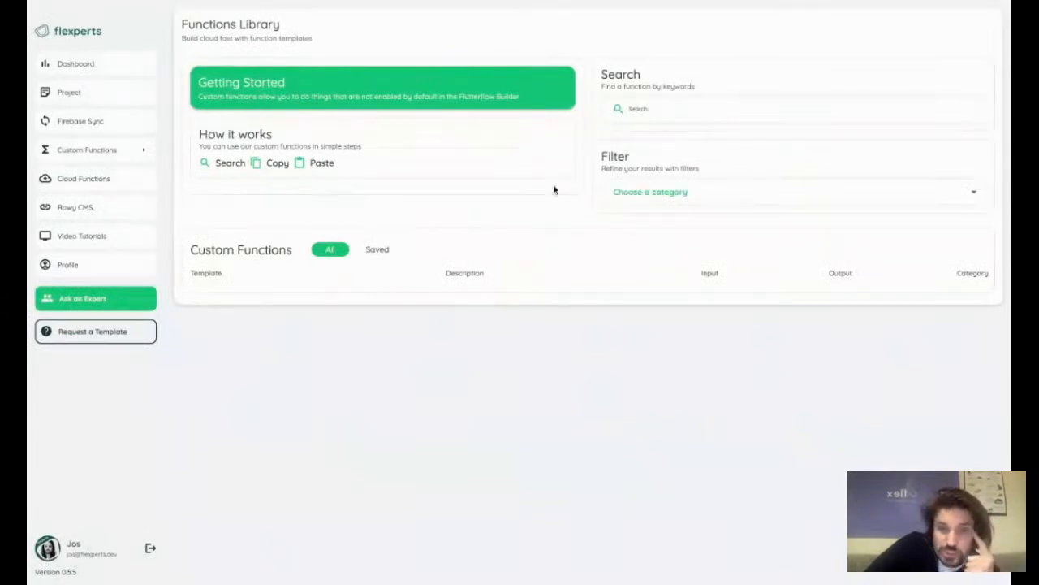
pyautogui.click(92, 152)
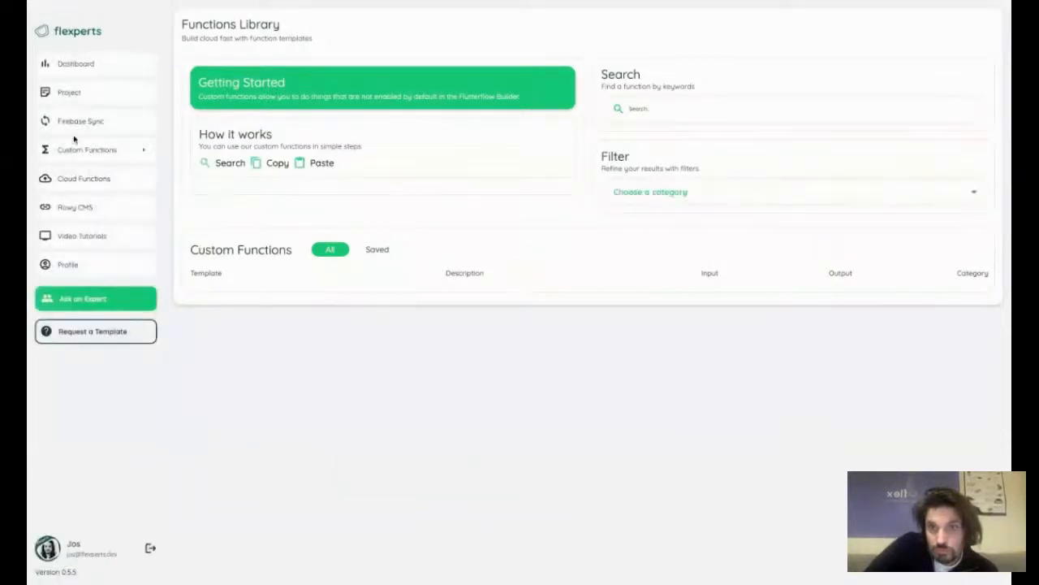
# - Return to the Custom Functions page by way of the Project page and check the category filter options and the All functions view
pyautogui.click(73, 94)
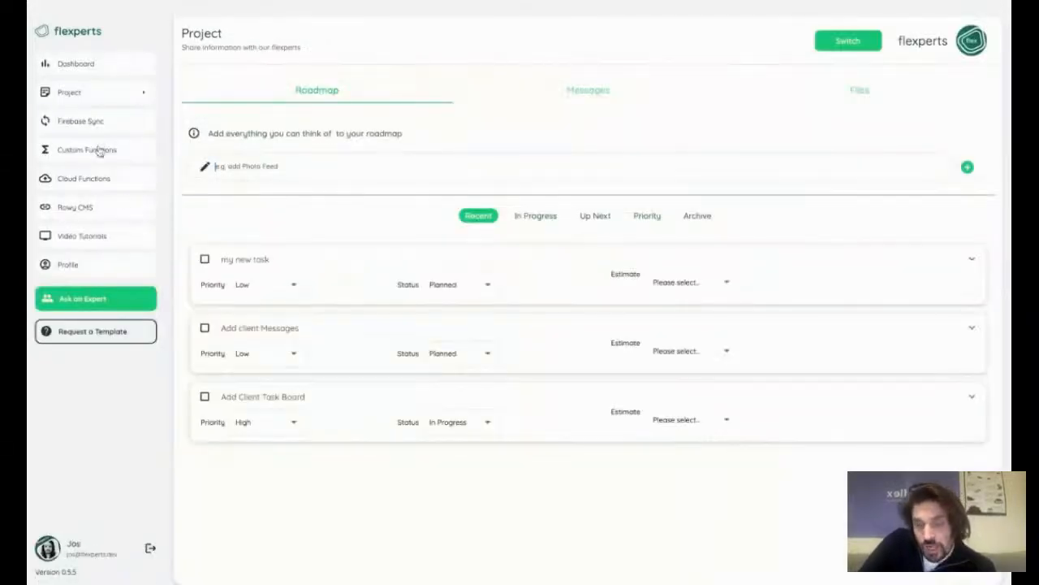
pyautogui.click(98, 152)
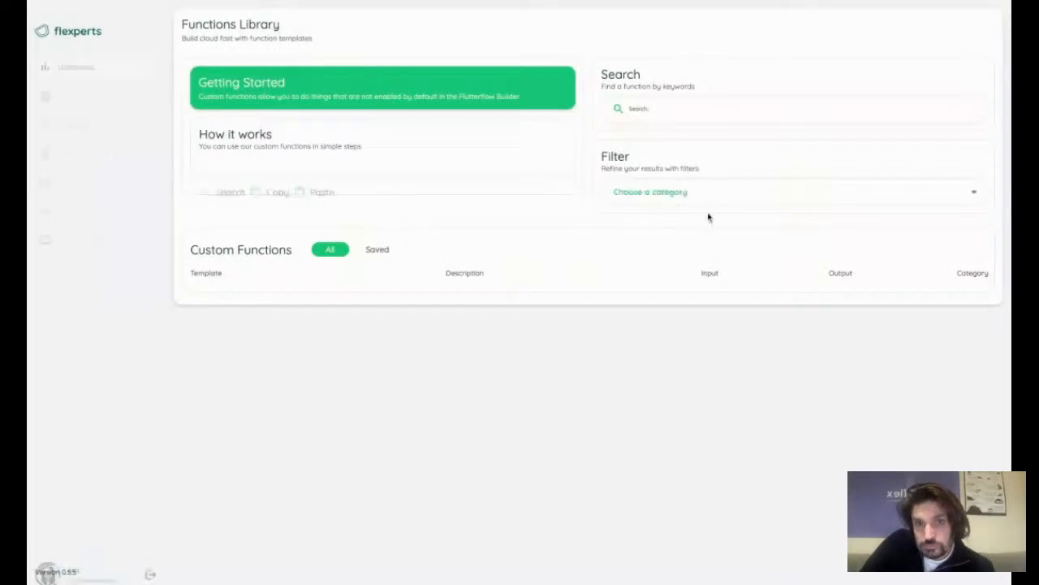
pyautogui.click(707, 198)
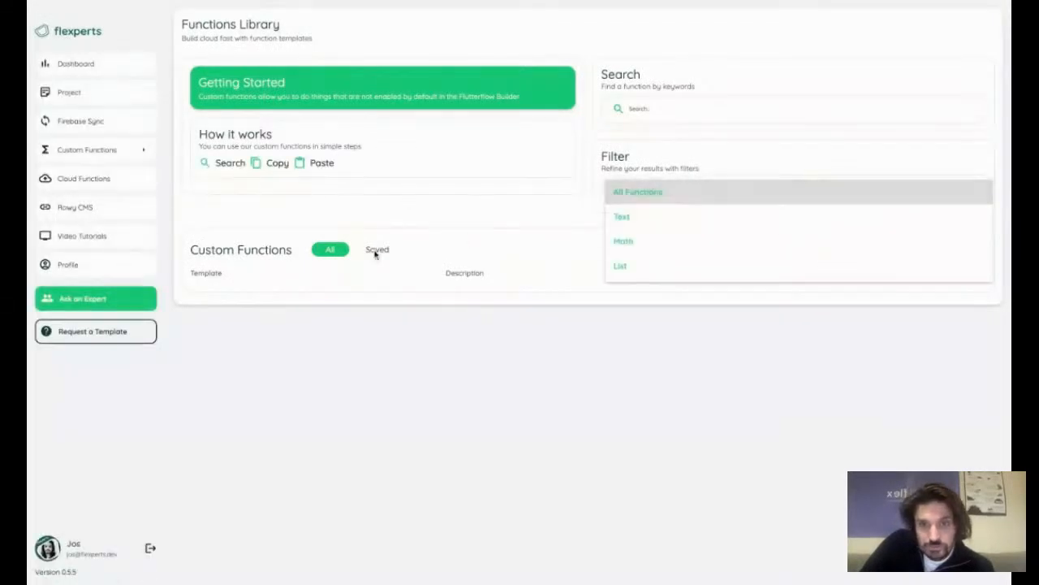
pyautogui.click(377, 257)
pyautogui.click(378, 257)
pyautogui.click(317, 254)
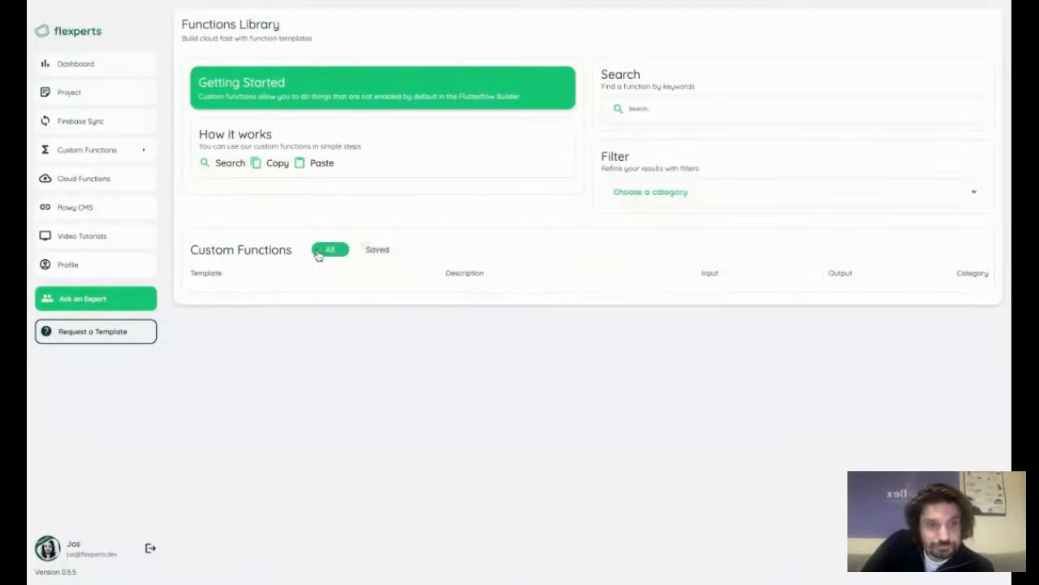
# - Search the functions library for "remove" and choose the "Remove Dupliacte Text" suggestion
pyautogui.click(641, 113)
pyautogui.write('text')
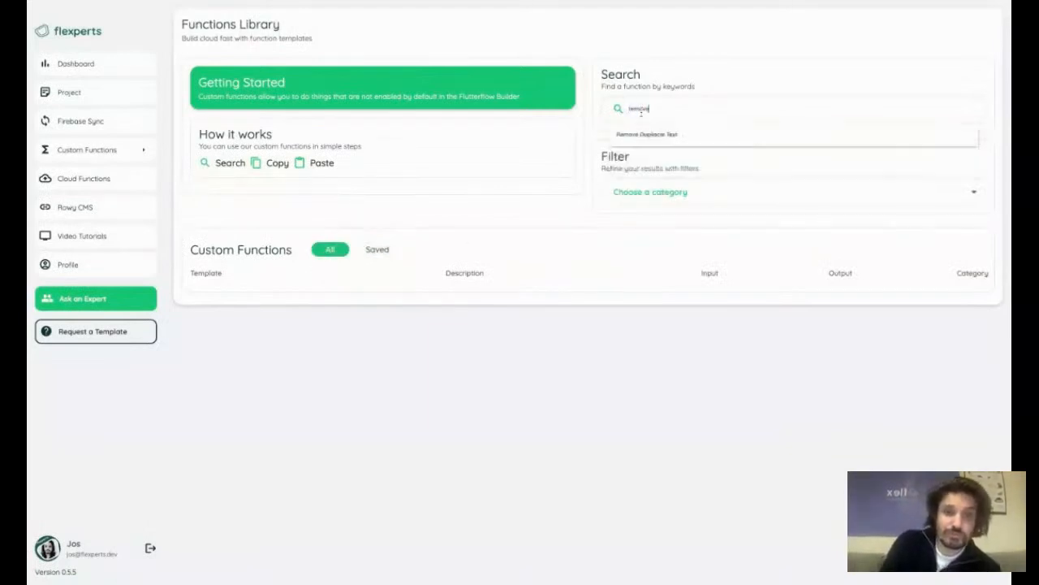
pyautogui.click(659, 142)
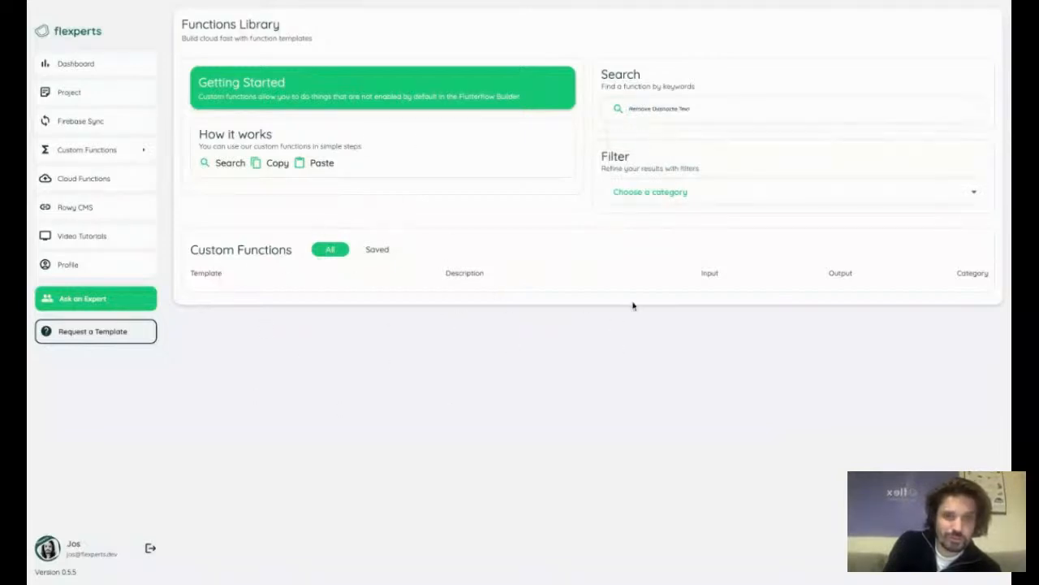
# - Check the Saved custom functions, return to All, and filter the functions by the Text category
pyautogui.click(382, 250)
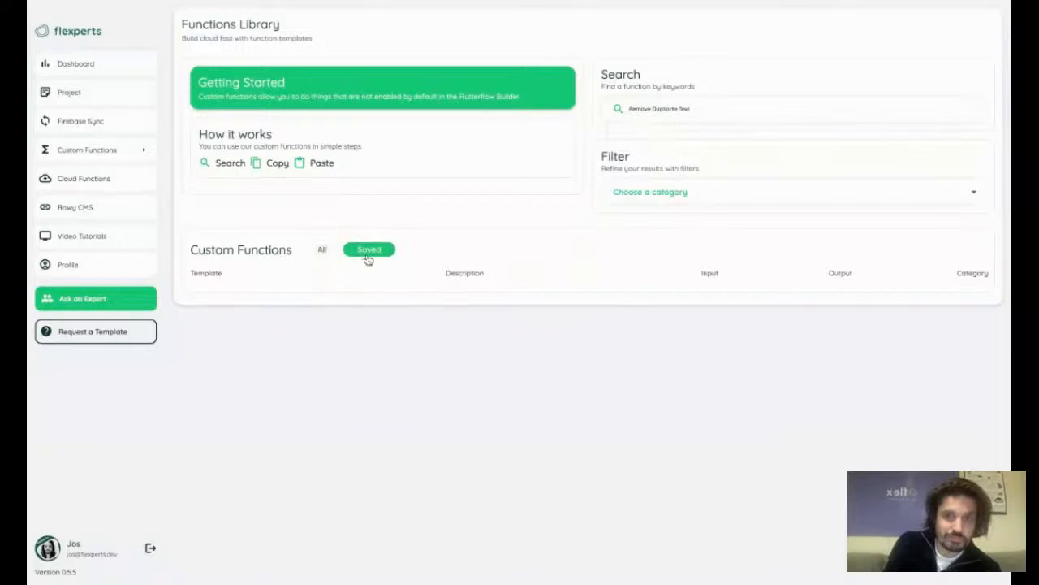
pyautogui.click(322, 251)
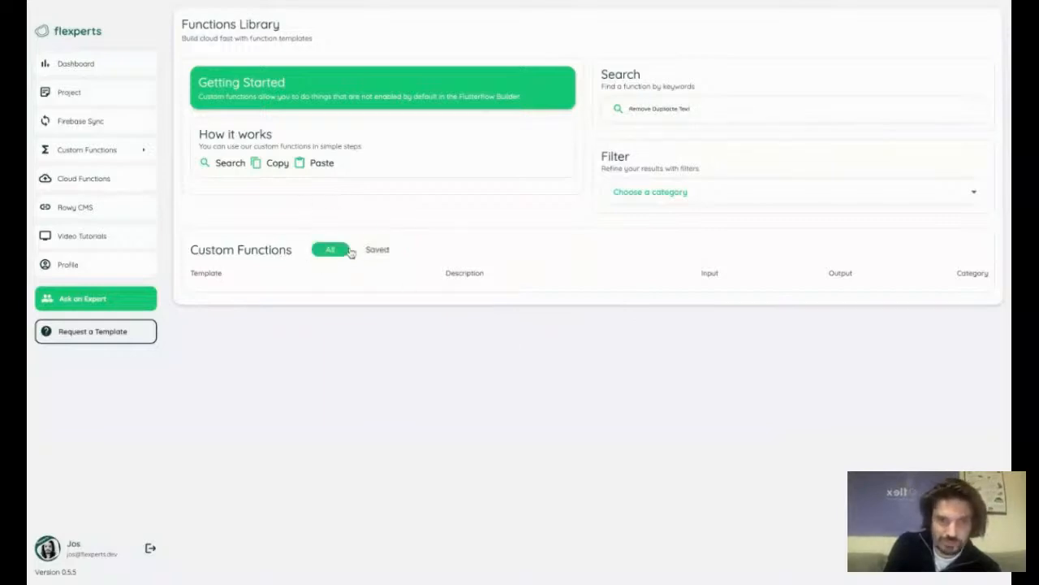
pyautogui.click(731, 197)
pyautogui.click(713, 233)
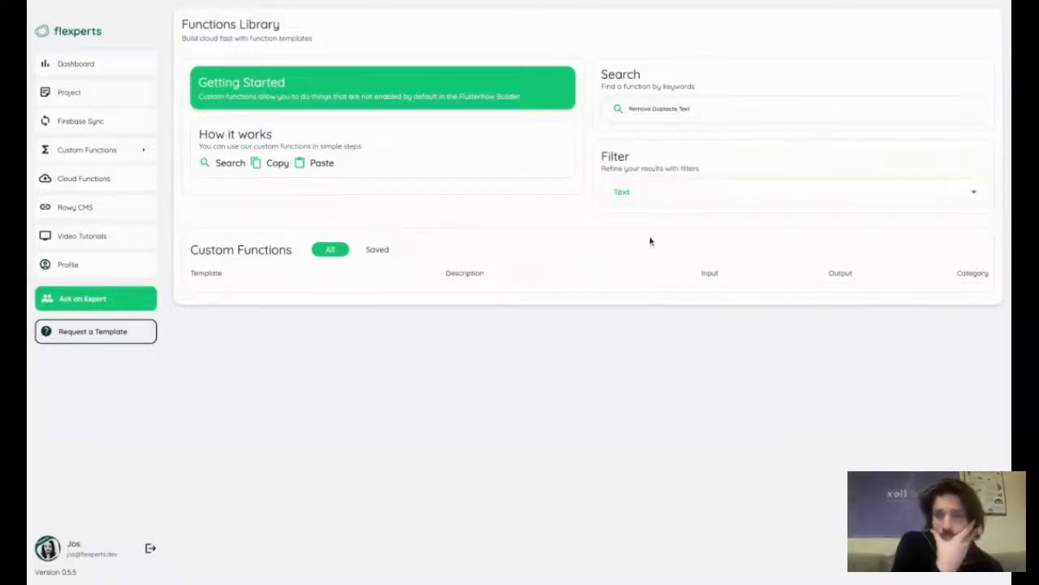
# - Open the public Find and Replace function page and look through its Functions Library list
pyautogui.click(74, 76)
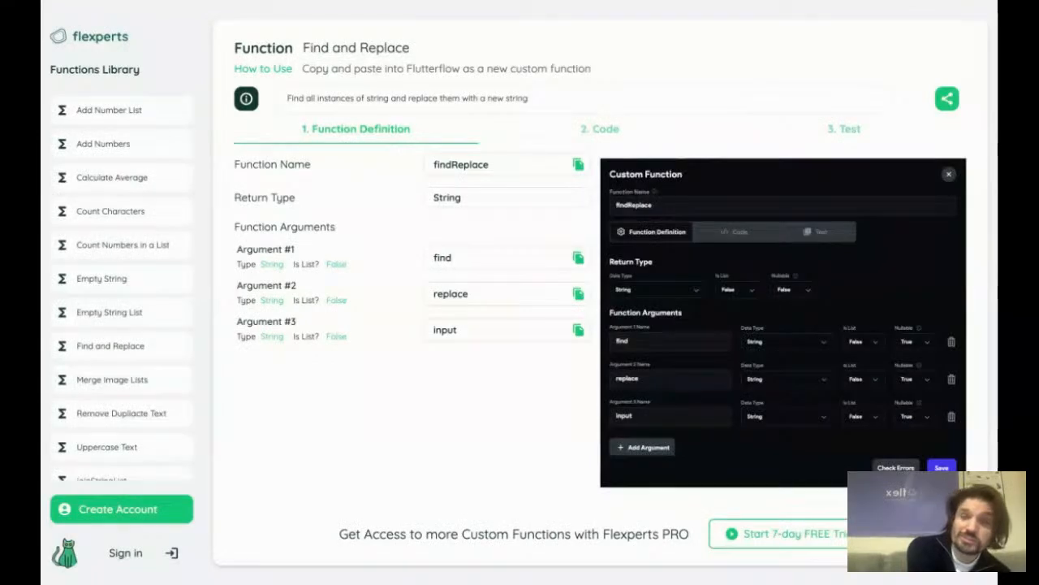
pyautogui.scroll(-1, 174, 410)
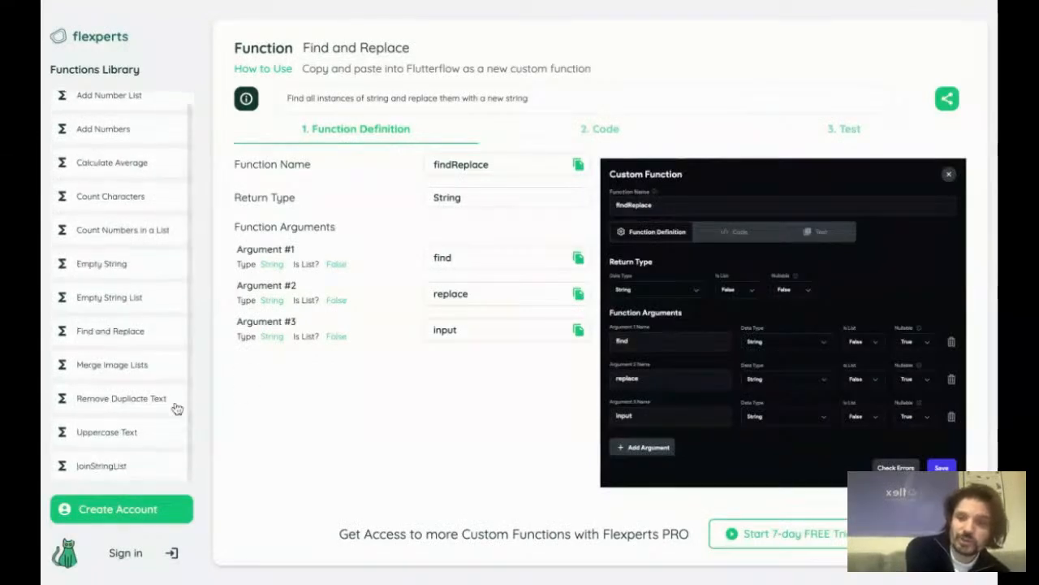